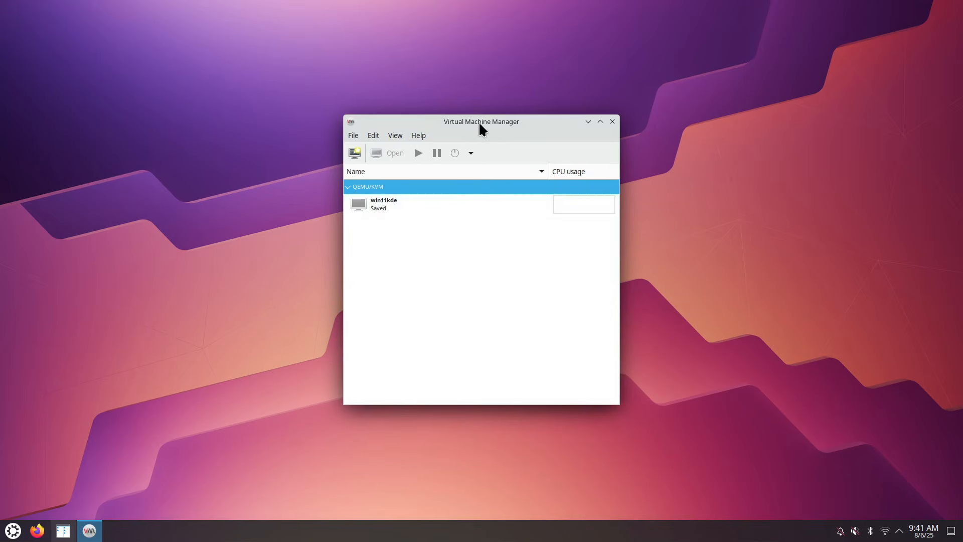
Start a new virtual machine from Local install media
{"action": "left_click", "coordinate": [353, 134]}
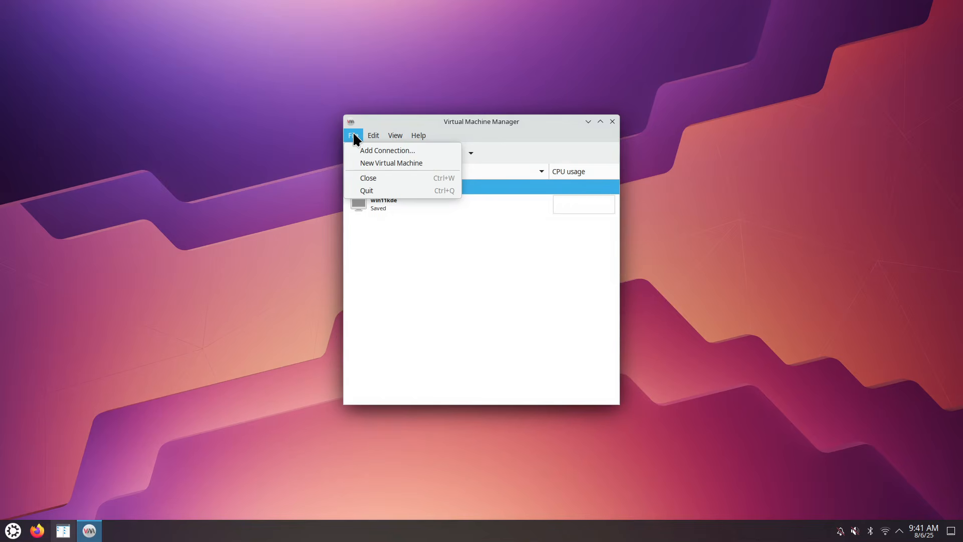
{"action": "left_click", "coordinate": [380, 163]}
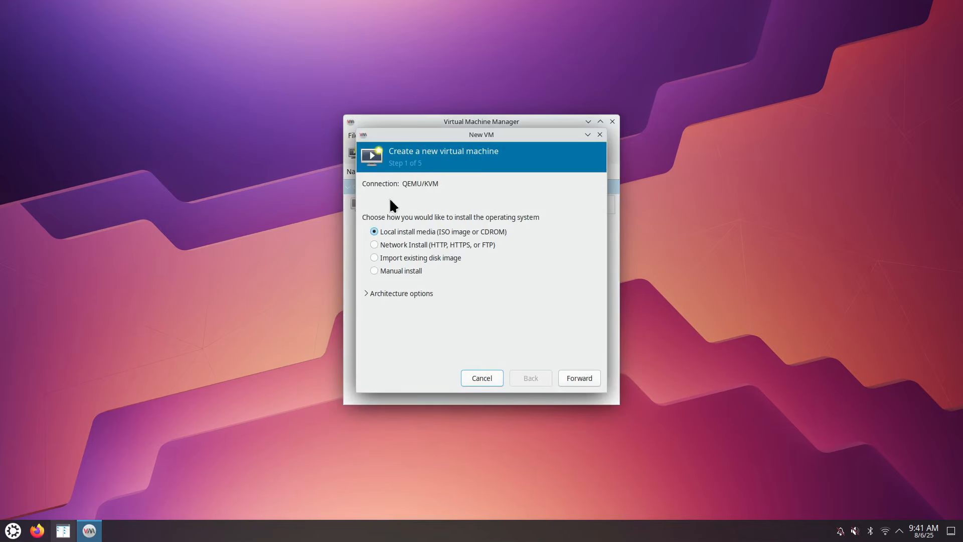
{"action": "left_click", "coordinate": [572, 381]}
Select debian-trixie-DI-rc3-amd64-DVD-1.iso from the n_td_iso pool as the install media
{"action": "left_click", "coordinate": [580, 200]}
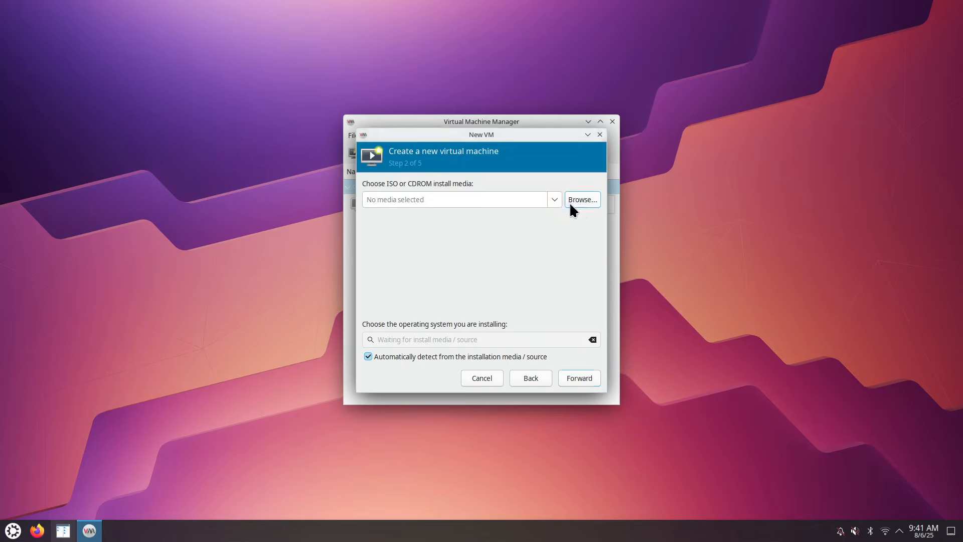
{"action": "left_click", "coordinate": [345, 178]}
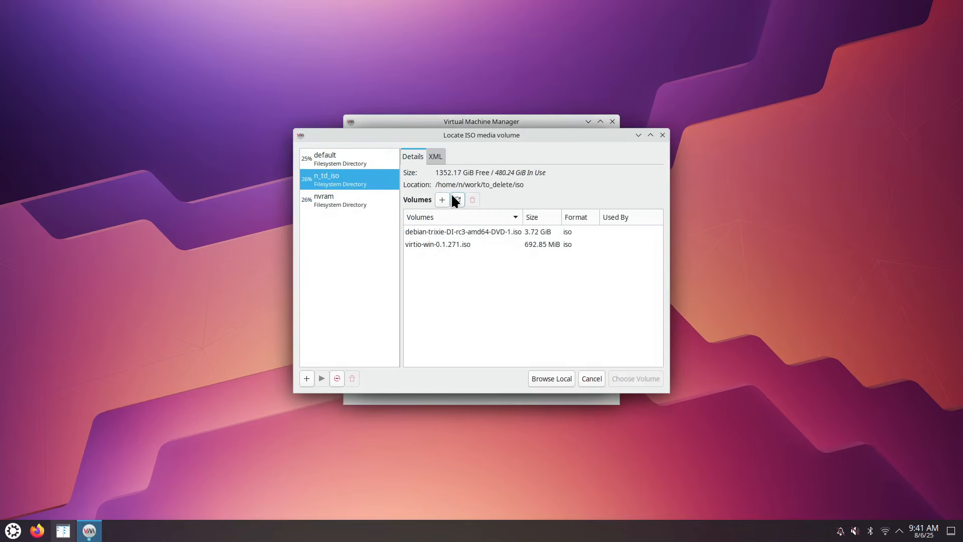
{"action": "left_click", "coordinate": [445, 231]}
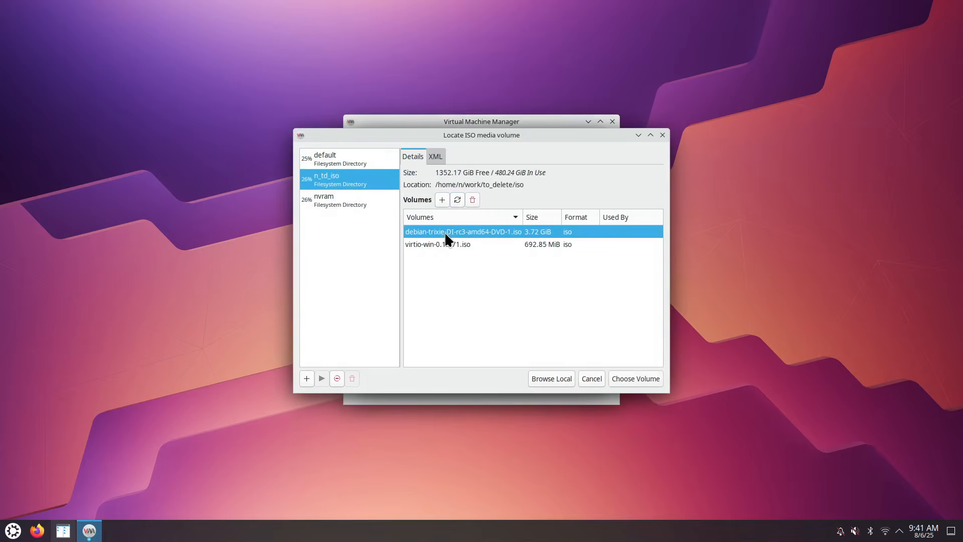
{"action": "left_click", "coordinate": [640, 378]}
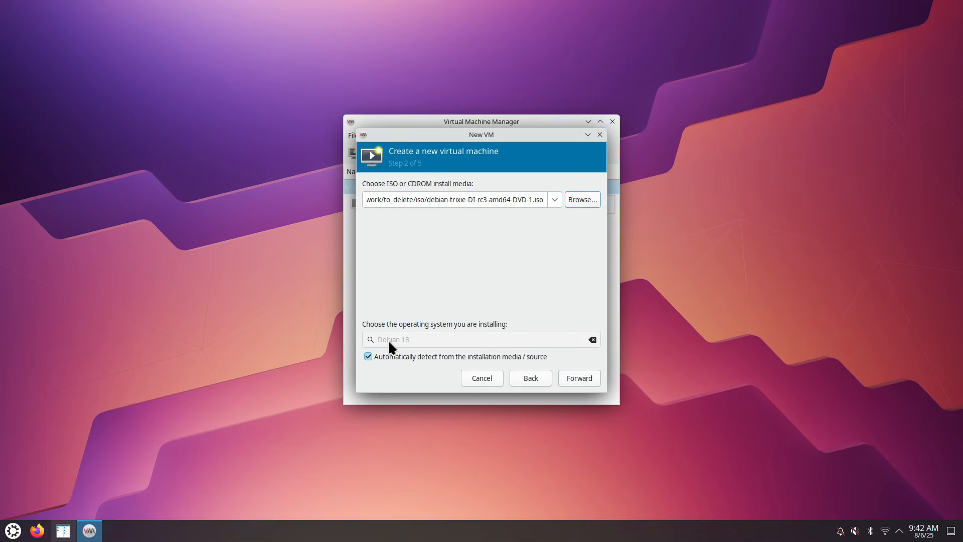
Set the VM's memory to 10240 MiB and its CPUs to 14
{"action": "left_click", "coordinate": [577, 384]}
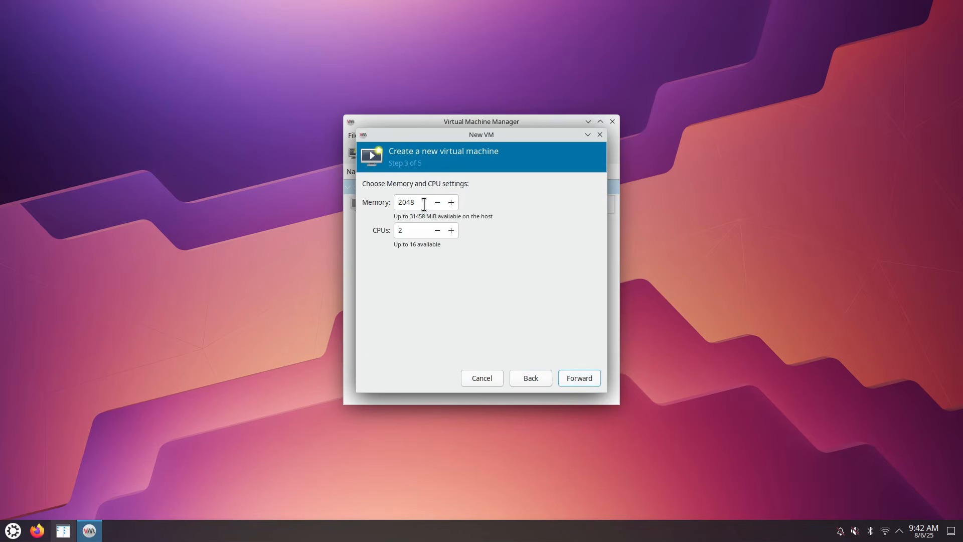
{"action": "left_click_drag", "start_coordinate": [424, 204], "coordinate": [387, 198]}
{"action": "type", "text": "10240"}
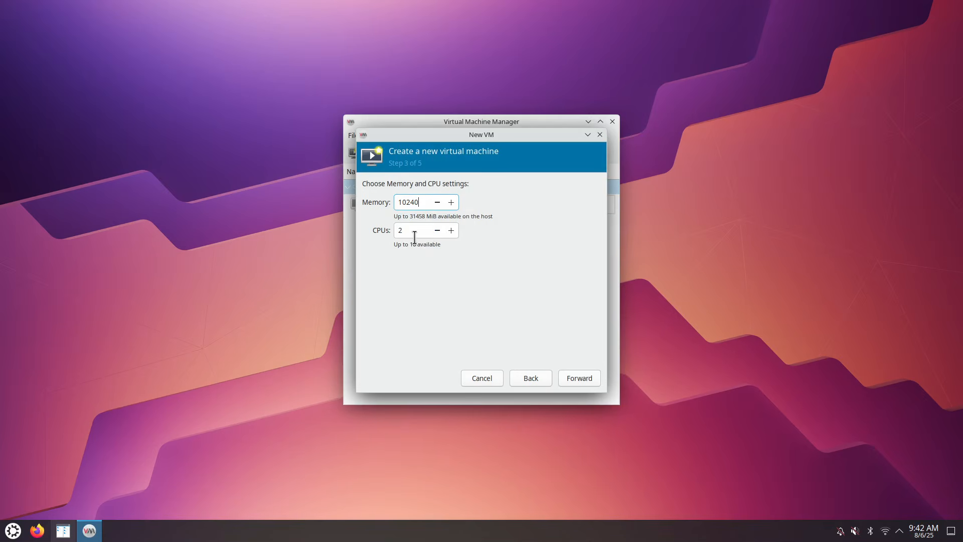
{"action": "left_click_drag", "start_coordinate": [414, 234], "coordinate": [392, 233]}
Give it a 200 GiB disk and finish with Customize configuration before install ticked
{"action": "left_click", "coordinate": [576, 378]}
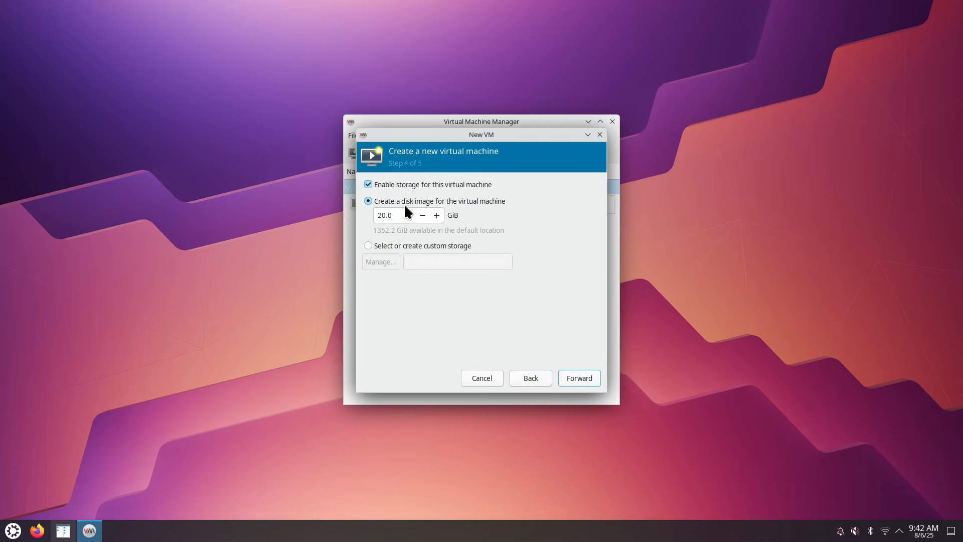
{"action": "left_click", "coordinate": [388, 214]}
{"action": "key", "text": "BackSpace"}
{"action": "left_click", "coordinate": [573, 374]}
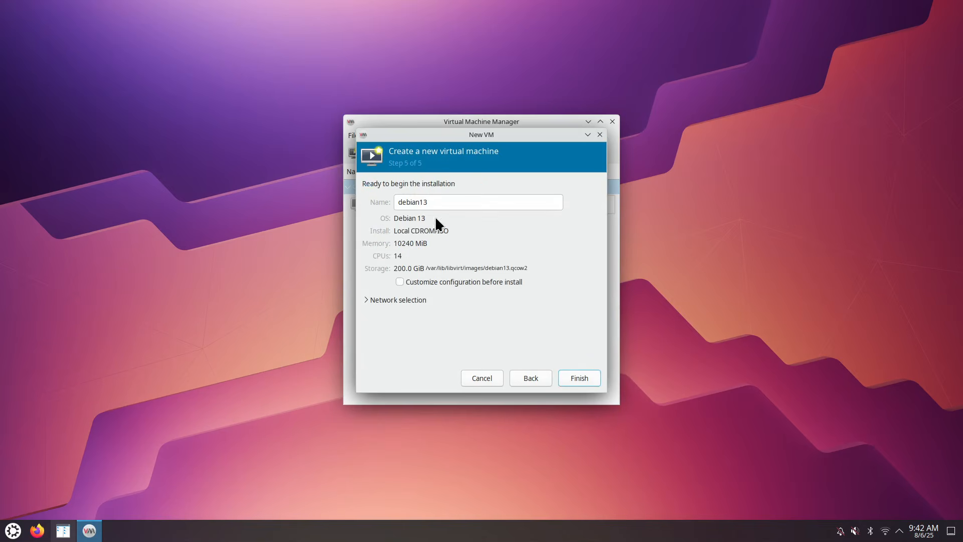
{"action": "left_click", "coordinate": [399, 282]}
{"action": "left_click", "coordinate": [579, 378]}
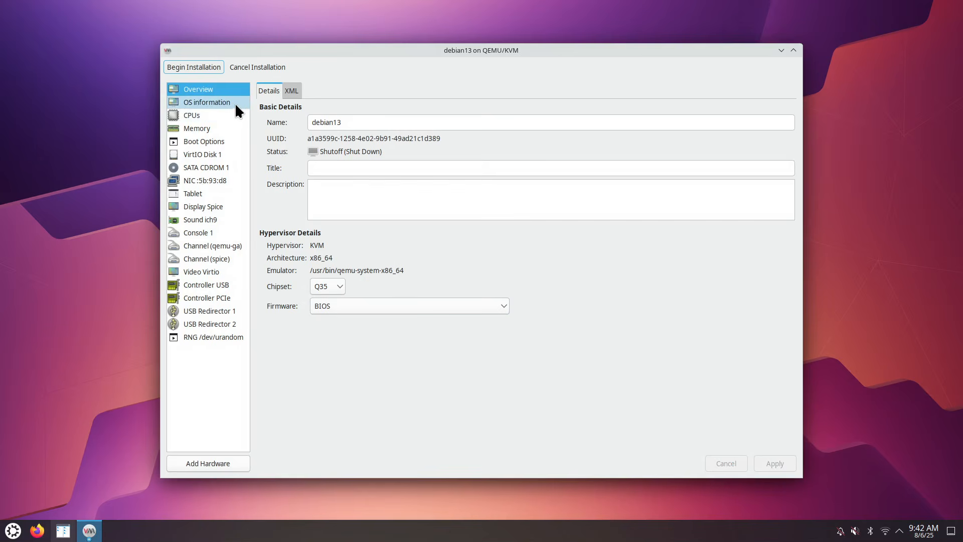
Review the debian13 VM's overview, CPU topology, memory, boot options and VirtIO disk
{"action": "left_click", "coordinate": [198, 102]}
{"action": "left_click", "coordinate": [198, 115]}
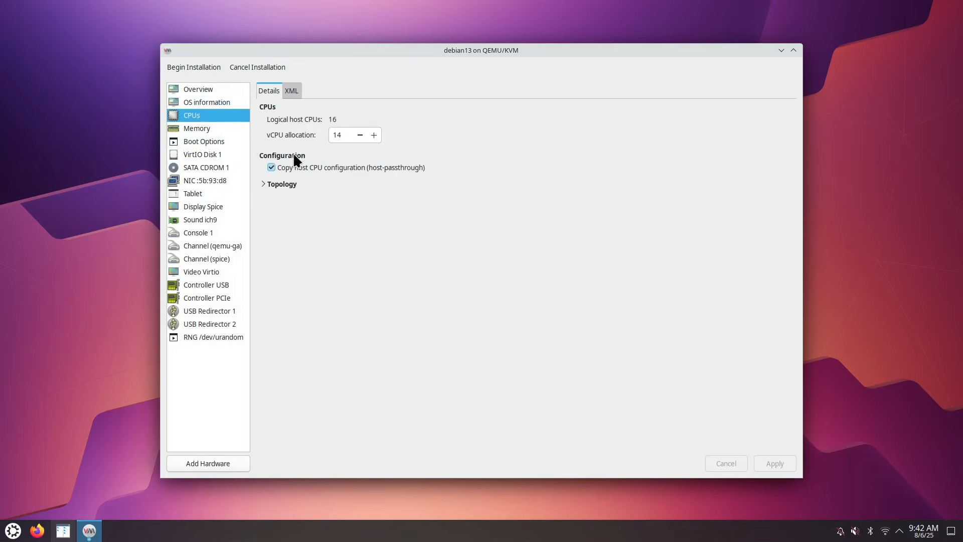
{"action": "left_click", "coordinate": [266, 184]}
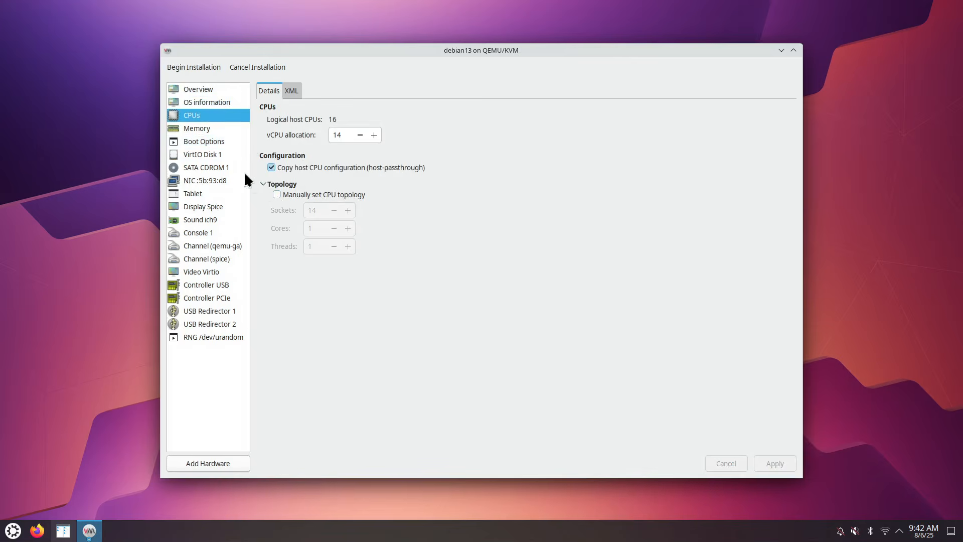
{"action": "left_click", "coordinate": [194, 129]}
{"action": "left_click", "coordinate": [204, 143]}
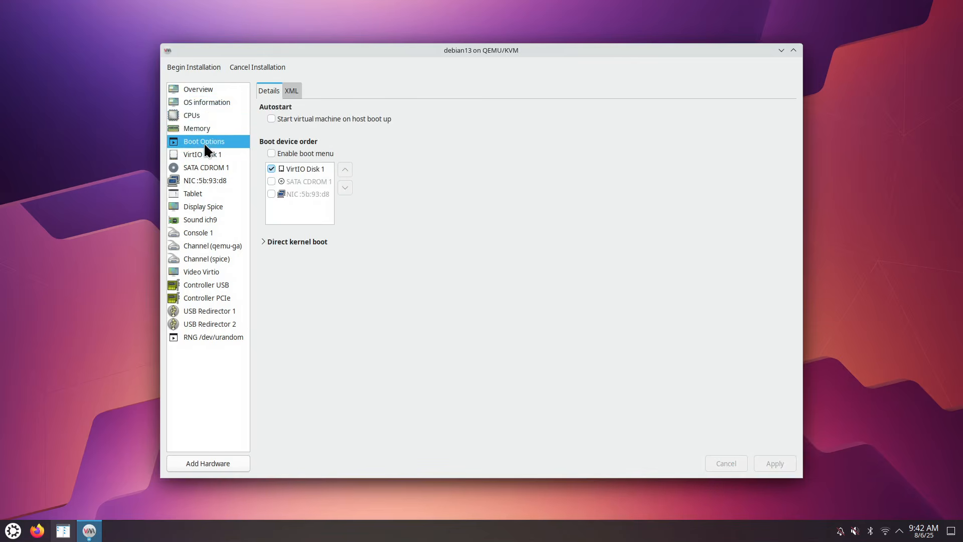
{"action": "left_click", "coordinate": [203, 151]}
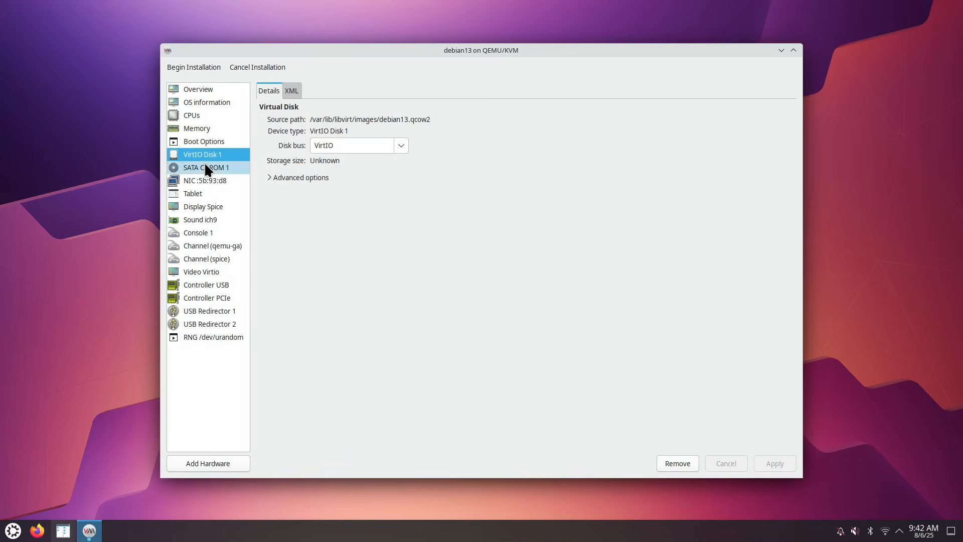
Check the SATA CD-ROM ISO, NIC and tablet settings, then begin the installation
{"action": "left_click", "coordinate": [206, 168]}
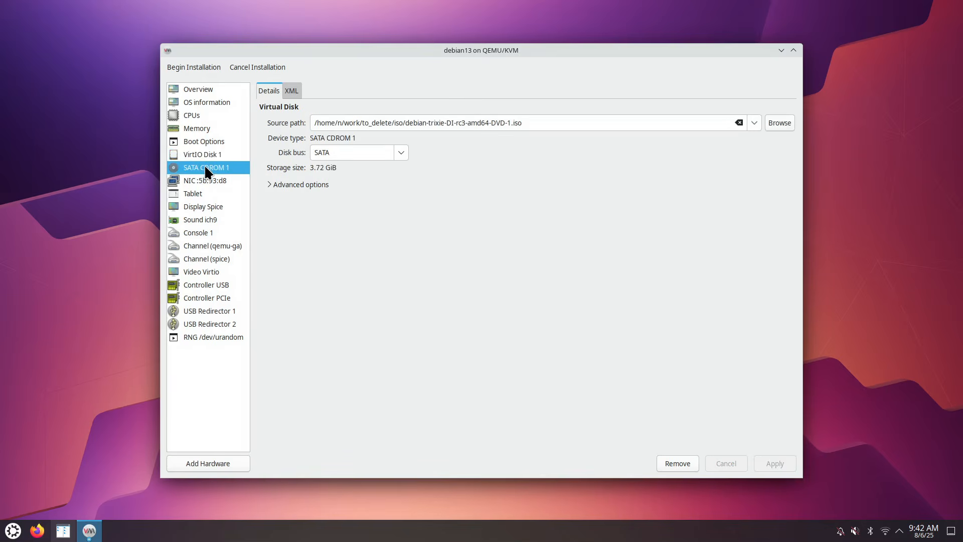
{"action": "left_click", "coordinate": [209, 180]}
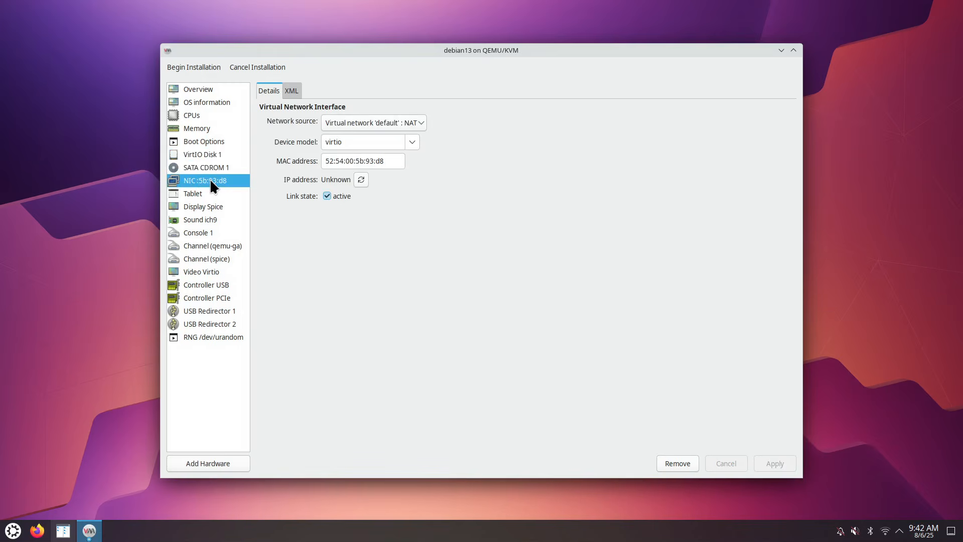
{"action": "left_click", "coordinate": [214, 169]}
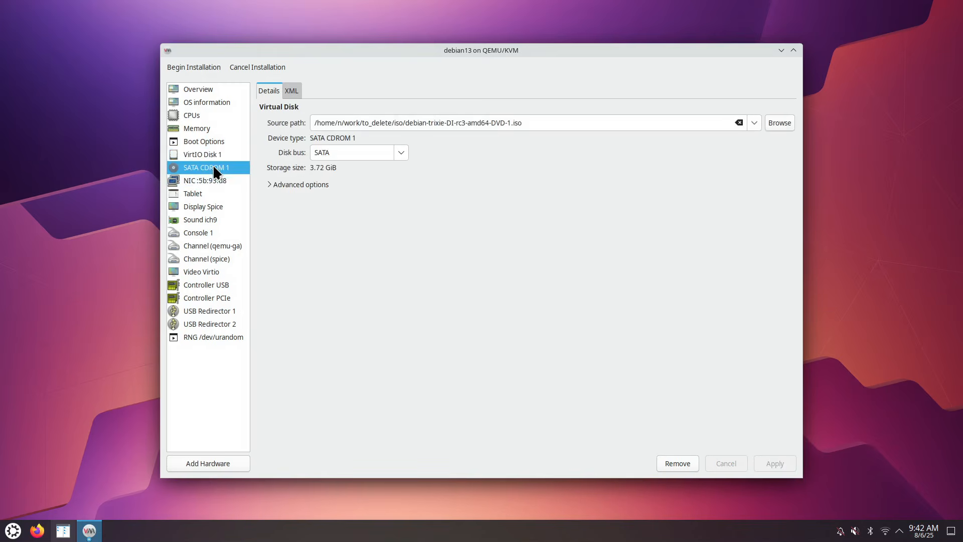
{"action": "left_click", "coordinate": [207, 192]}
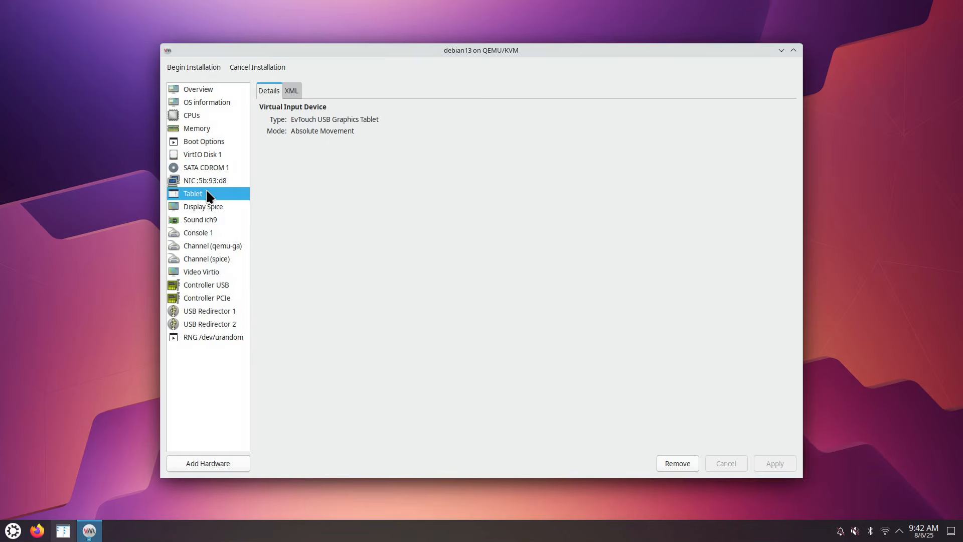
{"action": "left_click", "coordinate": [220, 181]}
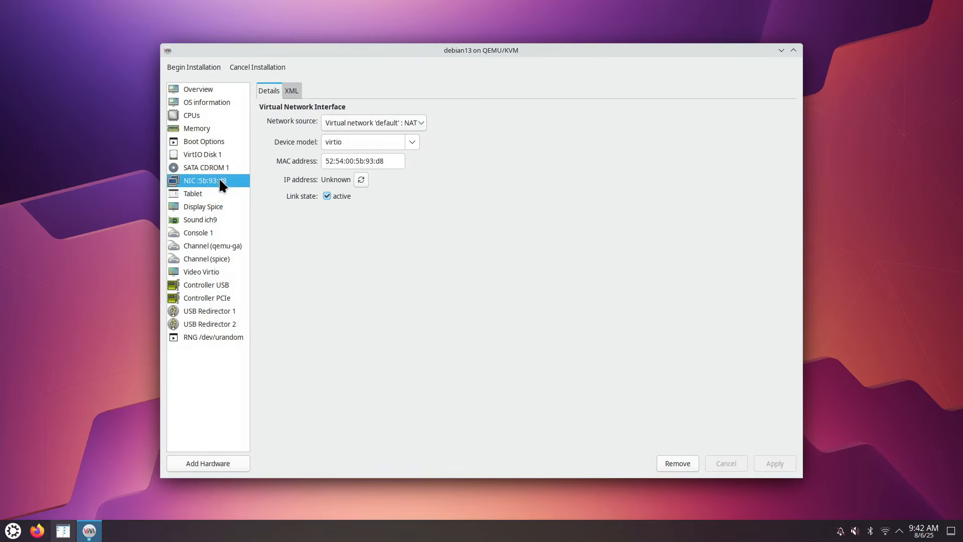
{"action": "left_click", "coordinate": [222, 168]}
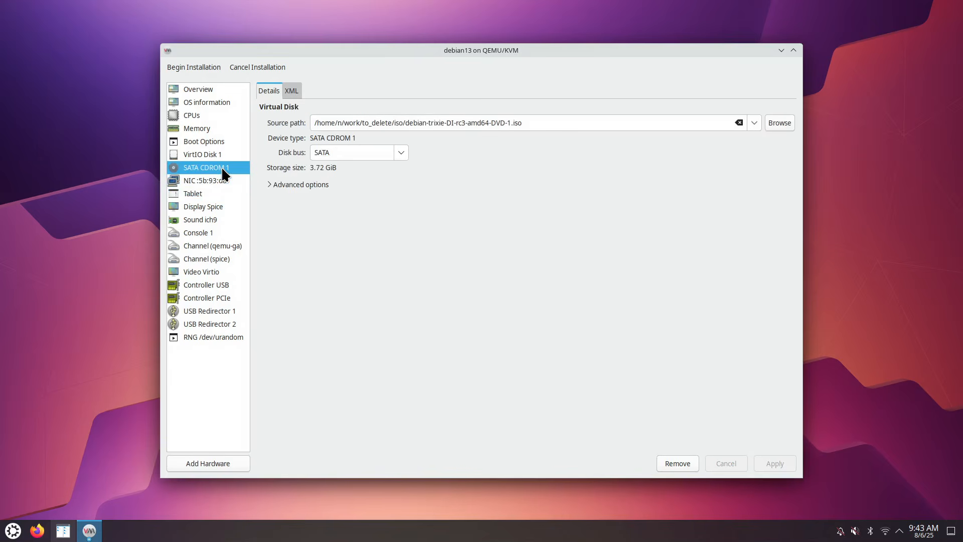
{"action": "left_click", "coordinate": [199, 66]}
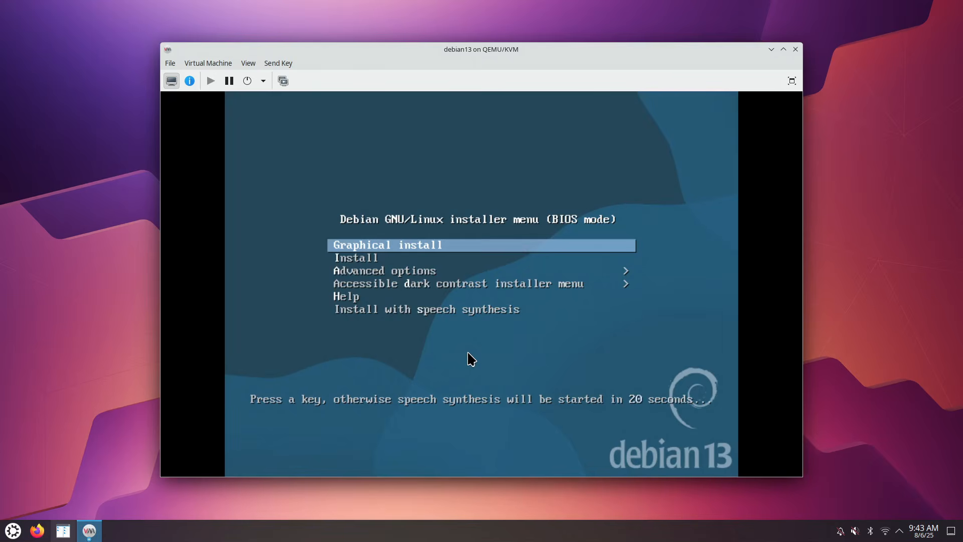
Start Graphical install with English language, United States location and American English keymap
{"action": "key", "text": "Return"}
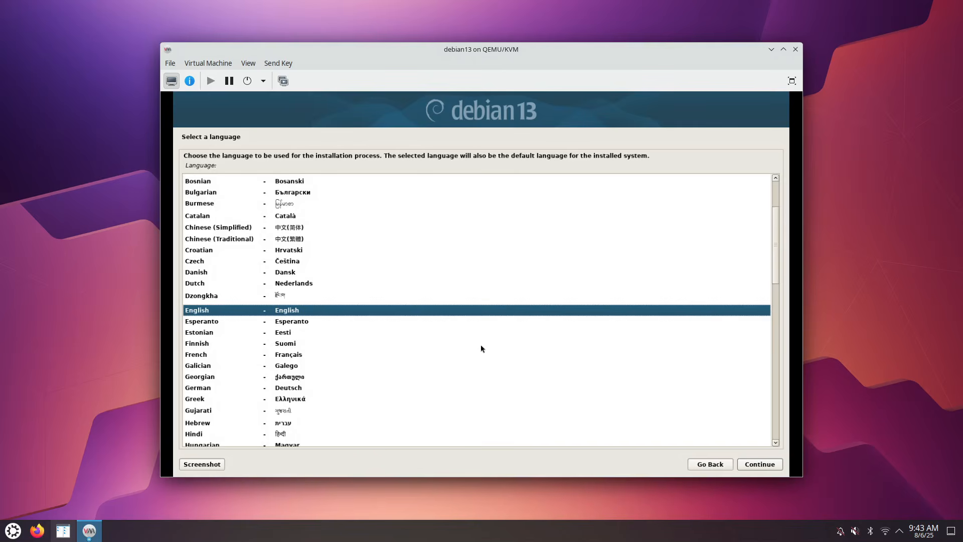
{"action": "left_click", "coordinate": [759, 465]}
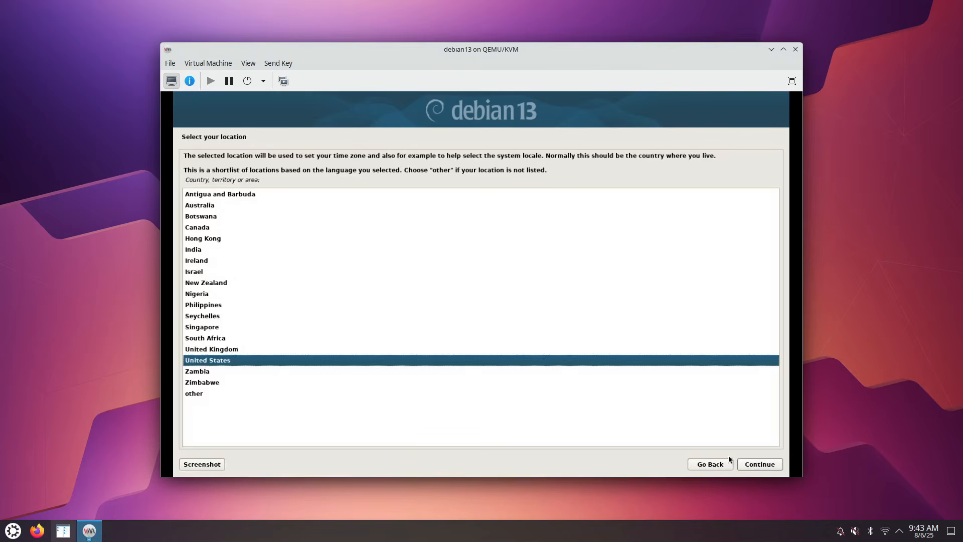
{"action": "left_click", "coordinate": [765, 465]}
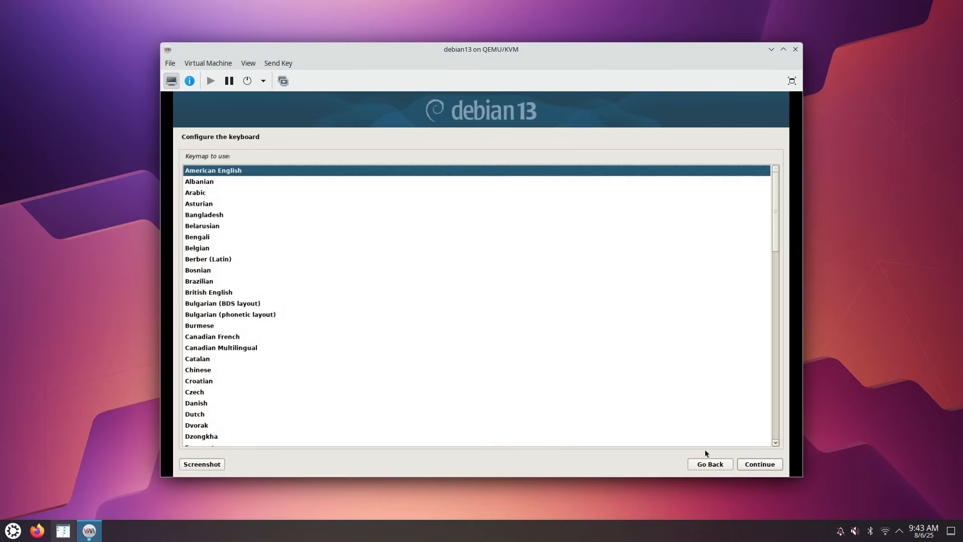
{"action": "left_click", "coordinate": [755, 464]}
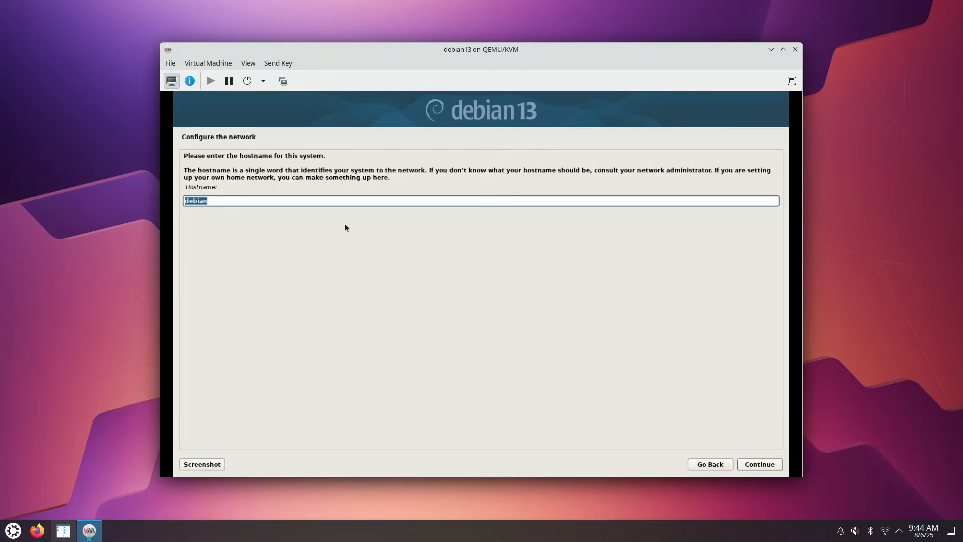
Set the hostname to debian13 and leave the domain name empty
{"action": "left_click", "coordinate": [298, 202]}
{"action": "type", "text": "13"}
{"action": "left_click", "coordinate": [768, 464]}
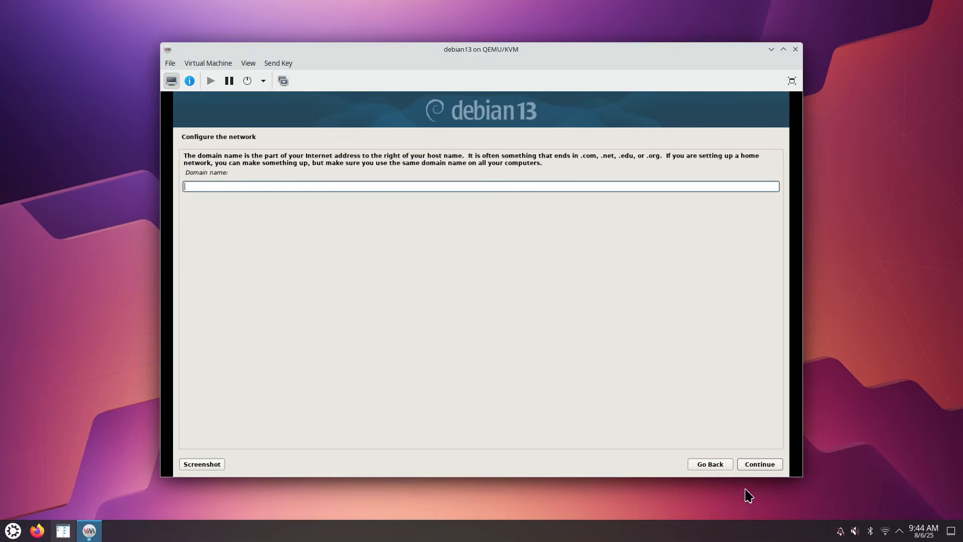
{"action": "left_click", "coordinate": [766, 465]}
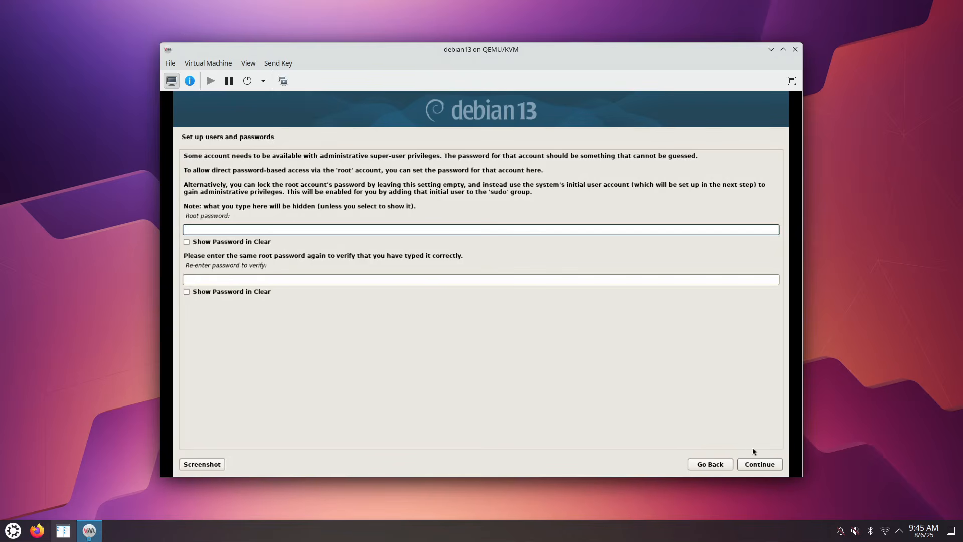
Skip the root password and create a user with full name 'administrator' and the suggested username
{"action": "left_click", "coordinate": [761, 465]}
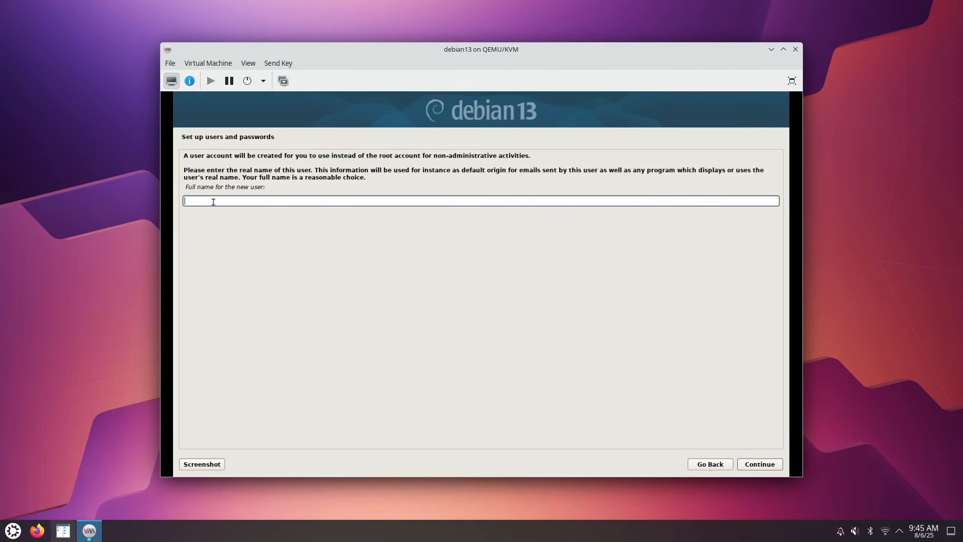
{"action": "type", "text": "administrator"}
{"action": "left_click", "coordinate": [768, 470]}
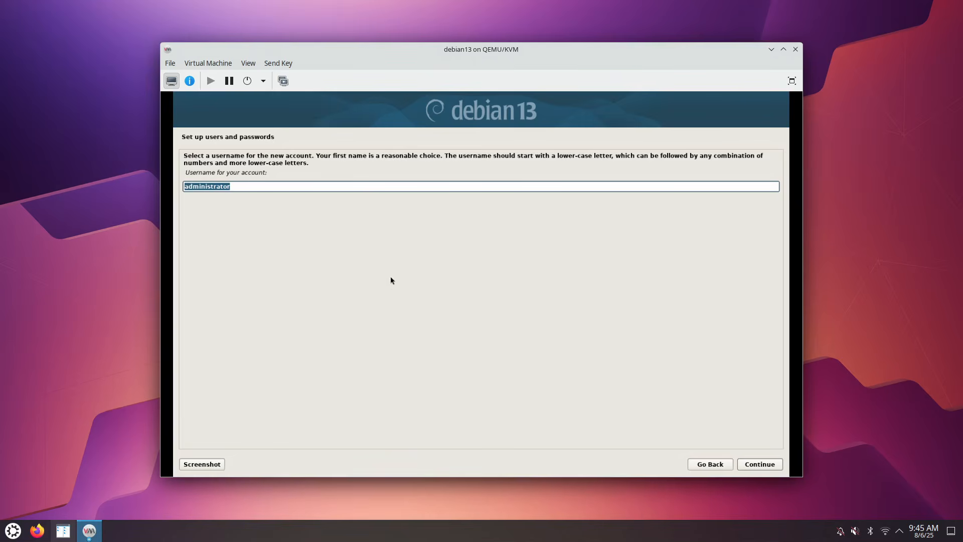
{"action": "left_click", "coordinate": [763, 466]}
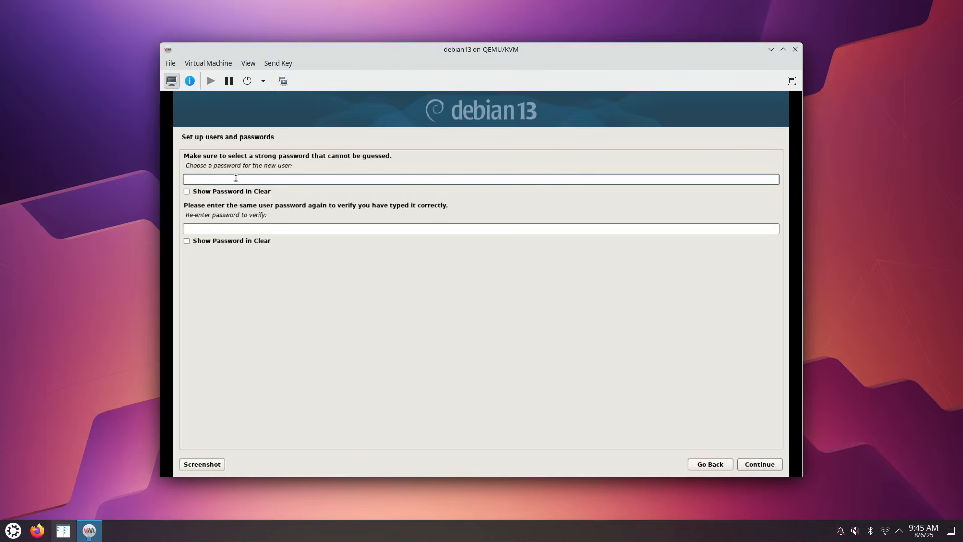
Enter and confirm the new user's password
{"action": "type", "text": "pass"}
{"action": "left_click", "coordinate": [221, 228]}
{"action": "type", "text": "pas"}
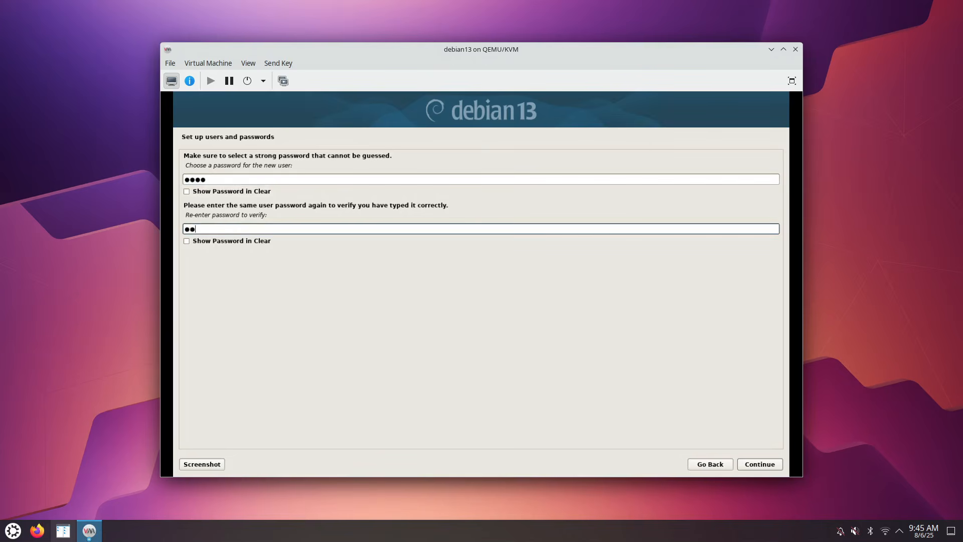
{"action": "type", "text": "s"}
{"action": "left_click", "coordinate": [761, 463]}
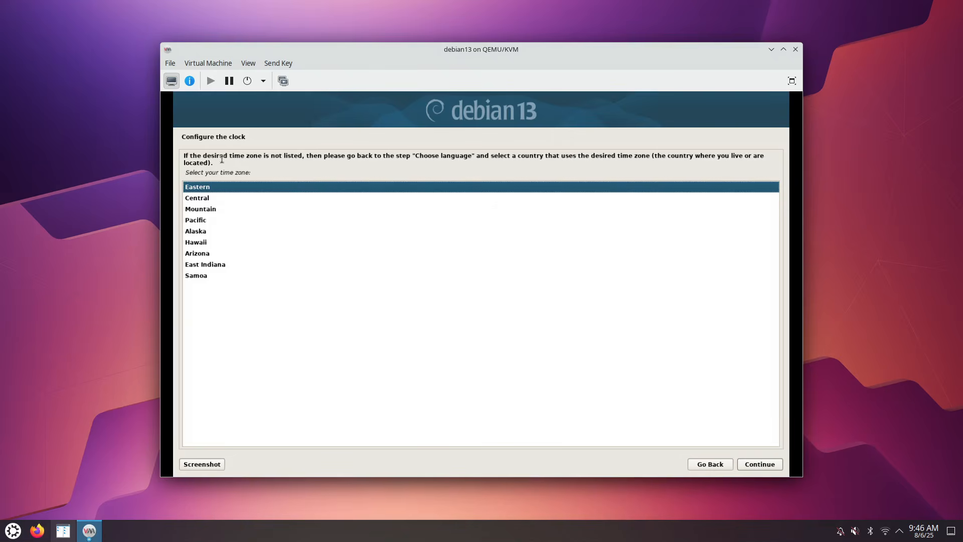
Accept Eastern as the time zone
{"action": "left_click", "coordinate": [761, 464]}
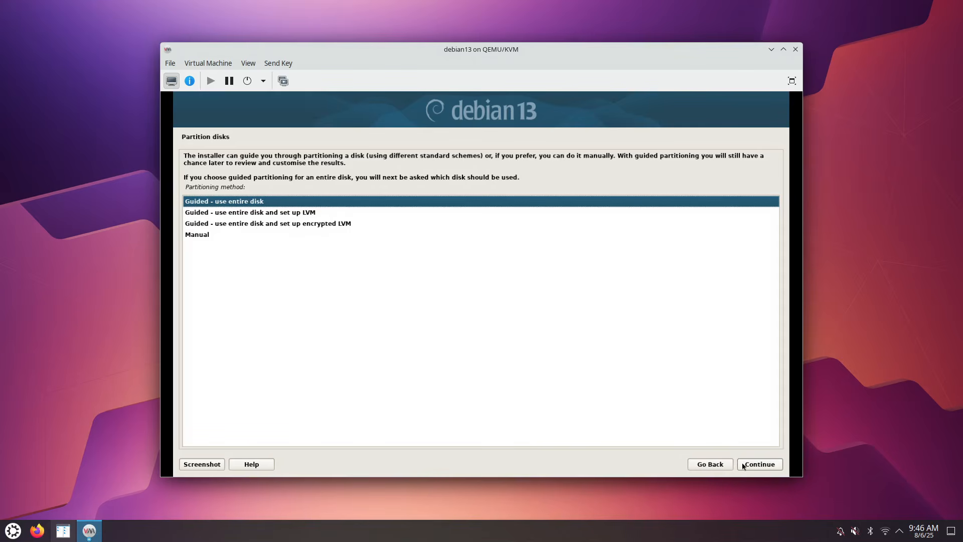
Use guided partitioning of the entire 214.7 GB vda disk with all files in one partition
{"action": "left_click", "coordinate": [755, 465]}
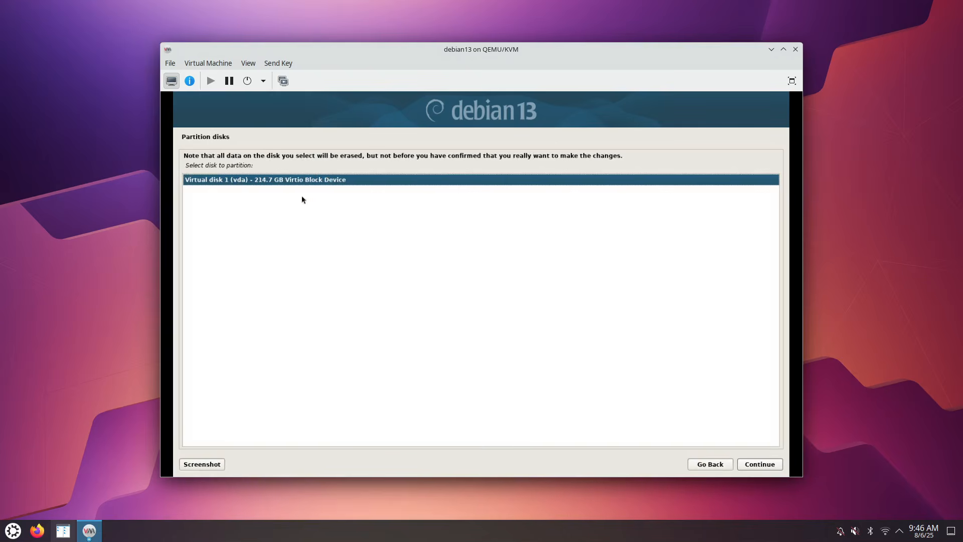
{"action": "left_click", "coordinate": [764, 467]}
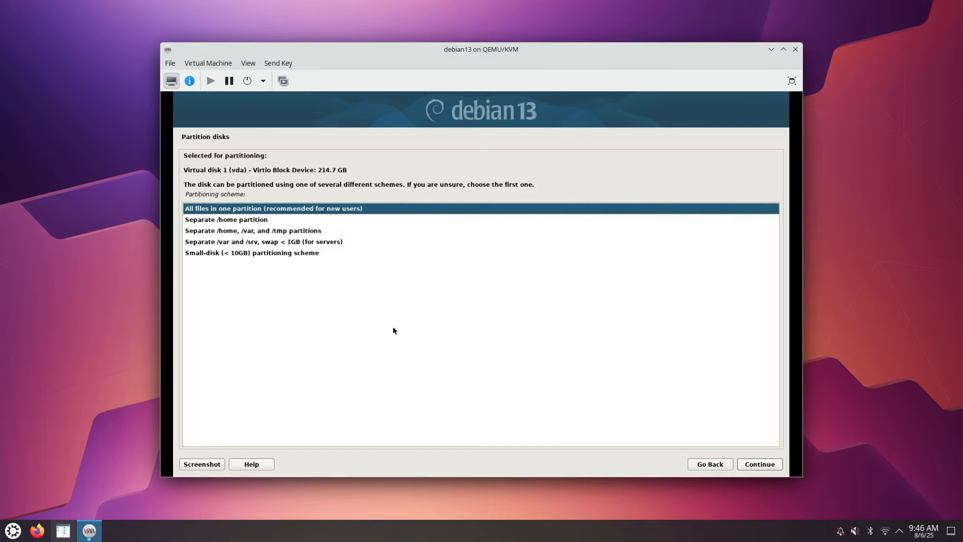
{"action": "left_click", "coordinate": [758, 467]}
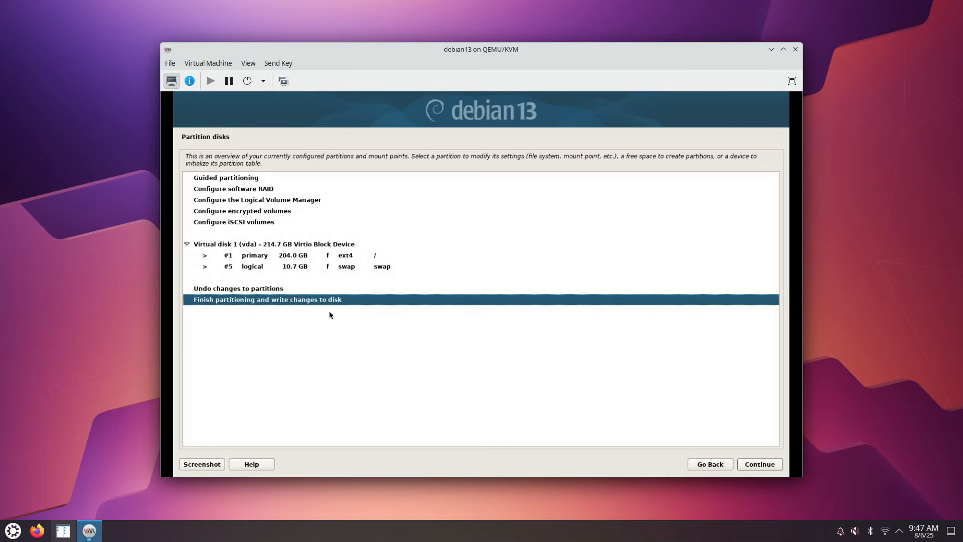
Finish partitioning and confirm Yes to write the changes to disk
{"action": "left_click", "coordinate": [761, 464]}
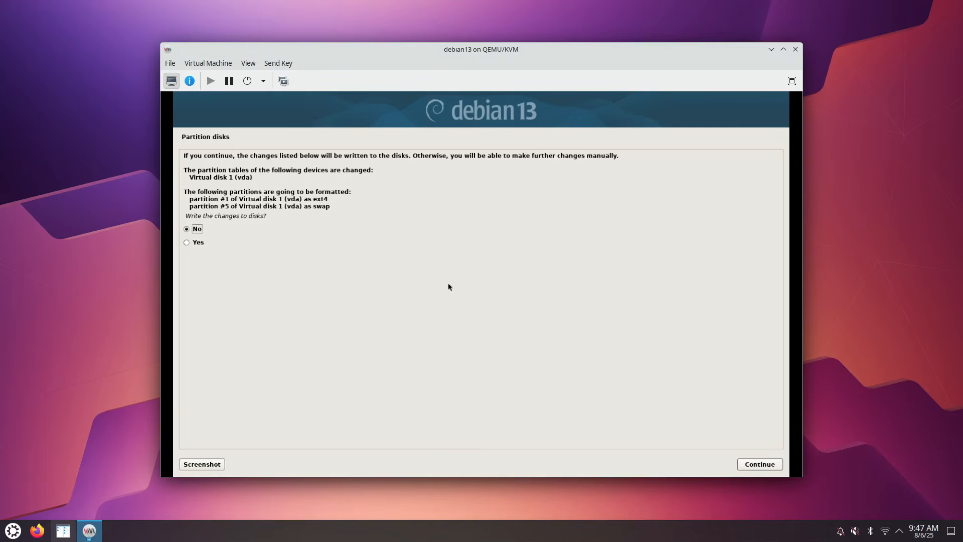
{"action": "left_click", "coordinate": [197, 243]}
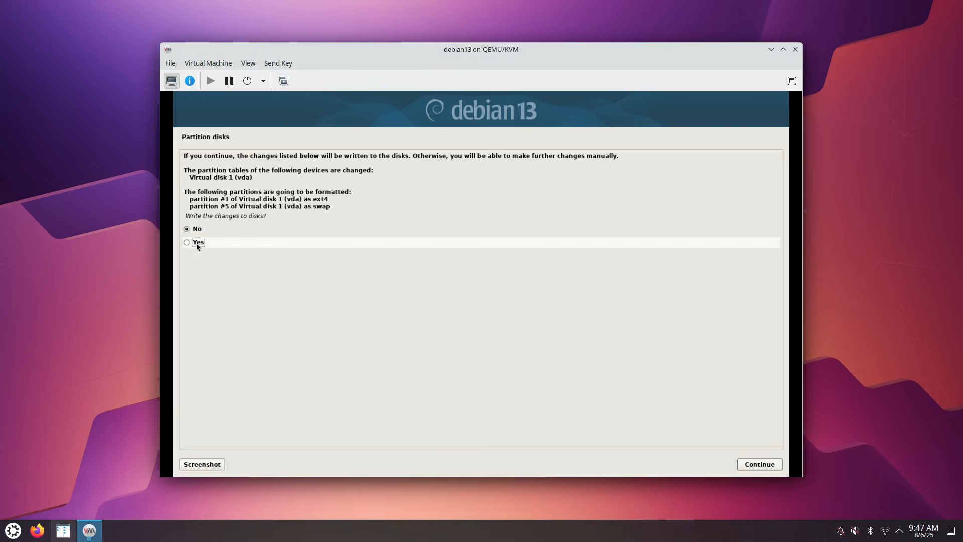
{"action": "left_click", "coordinate": [766, 466]}
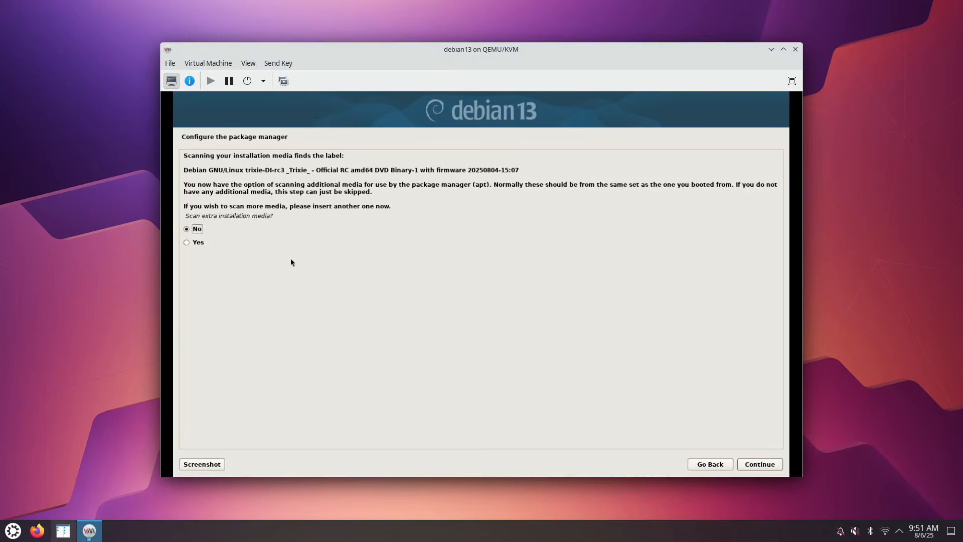
Skip extra media and use the United States deb.debian.org mirror with no HTTP proxy
{"action": "left_click", "coordinate": [758, 466]}
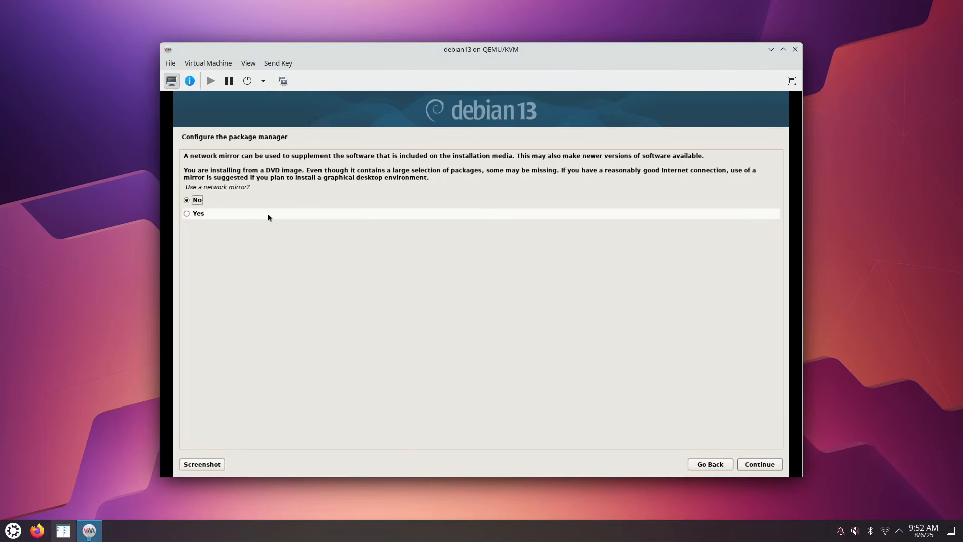
{"action": "left_click", "coordinate": [187, 214]}
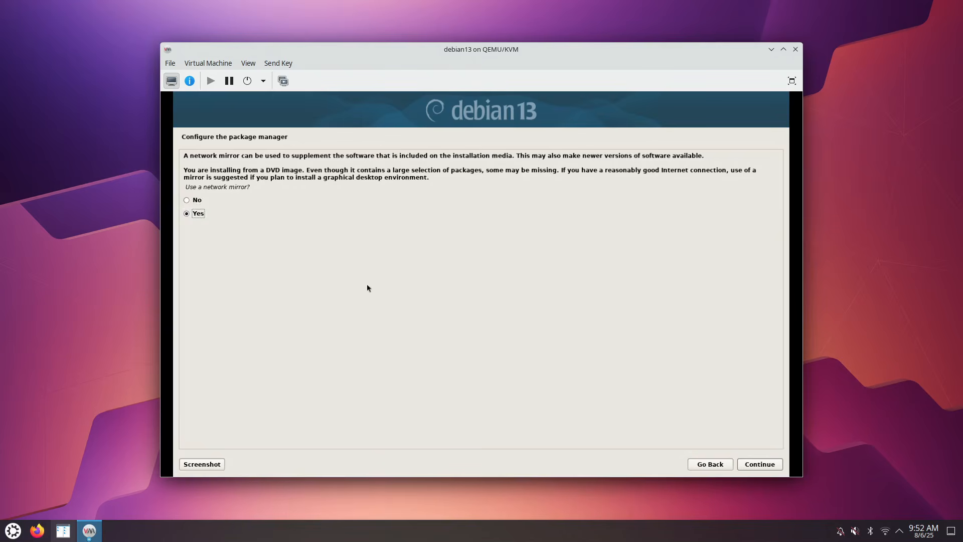
{"action": "left_click", "coordinate": [756, 465]}
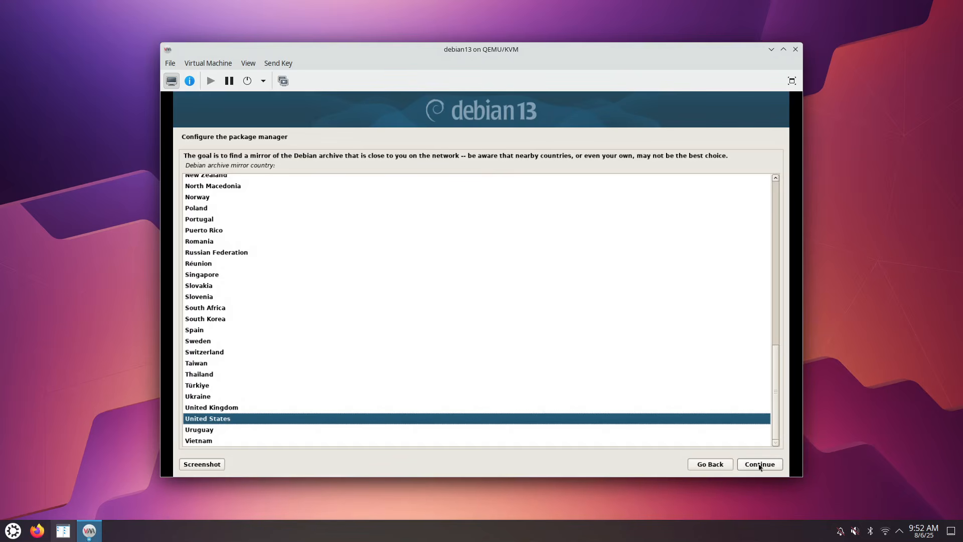
{"action": "left_click", "coordinate": [760, 465]}
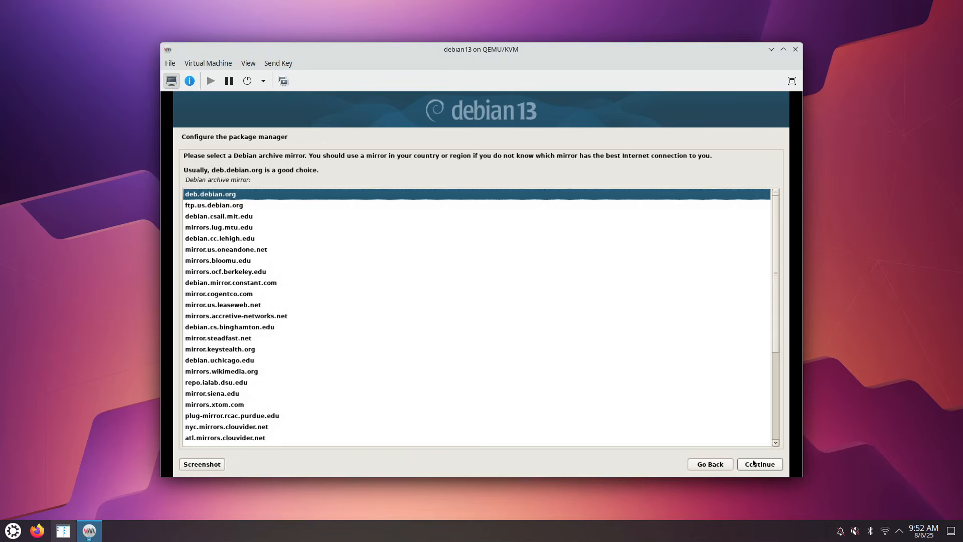
{"action": "left_click", "coordinate": [757, 465]}
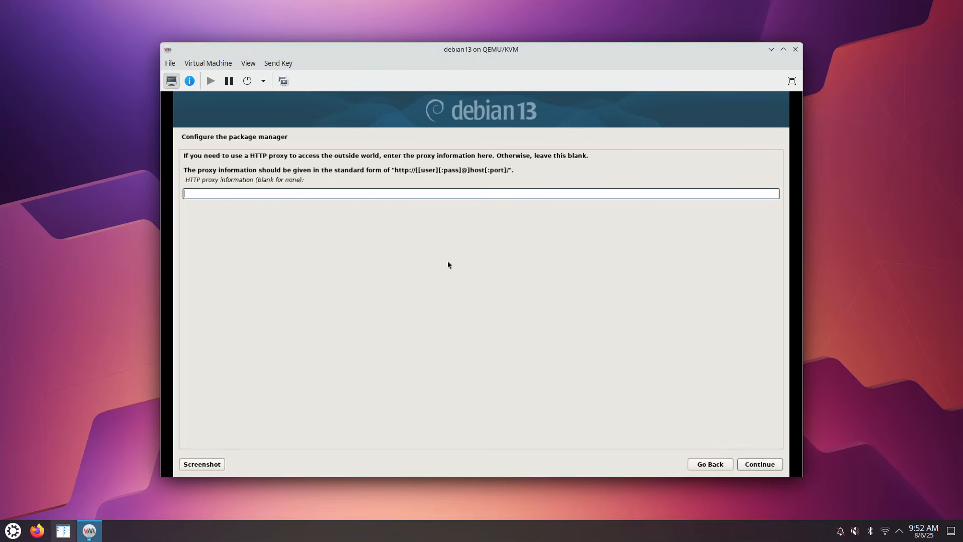
{"action": "left_click", "coordinate": [758, 464]}
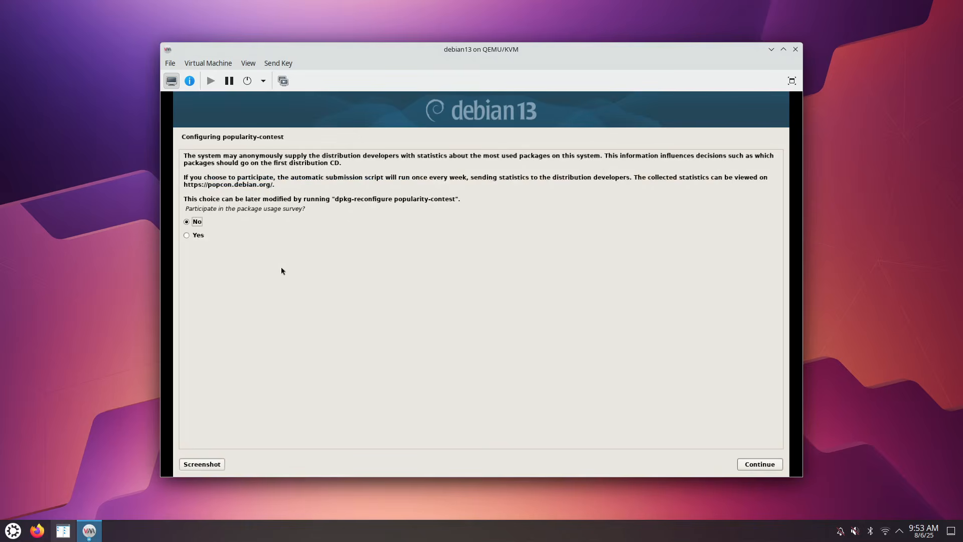
Choose Yes for the popularity-contest package usage survey and continue
{"action": "left_click", "coordinate": [189, 235]}
{"action": "left_click", "coordinate": [757, 464]}
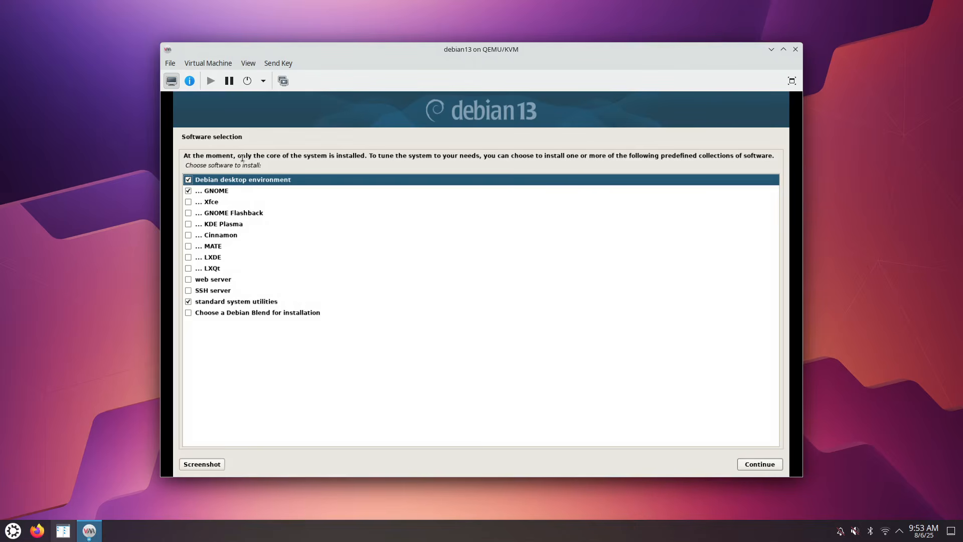
Select KDE Plasma and SSH server, deselect GNOME, and start the software installation
{"action": "left_click", "coordinate": [188, 225]}
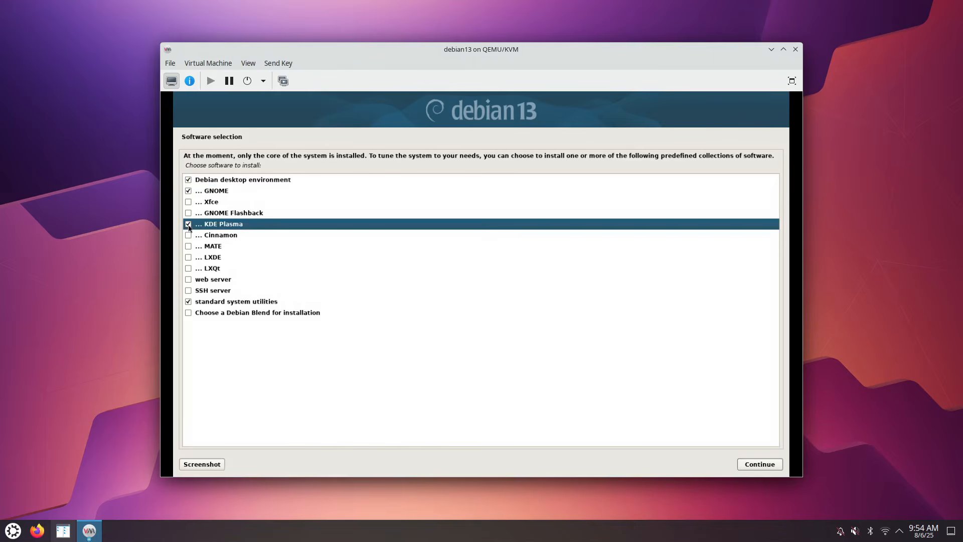
{"action": "left_click", "coordinate": [188, 191]}
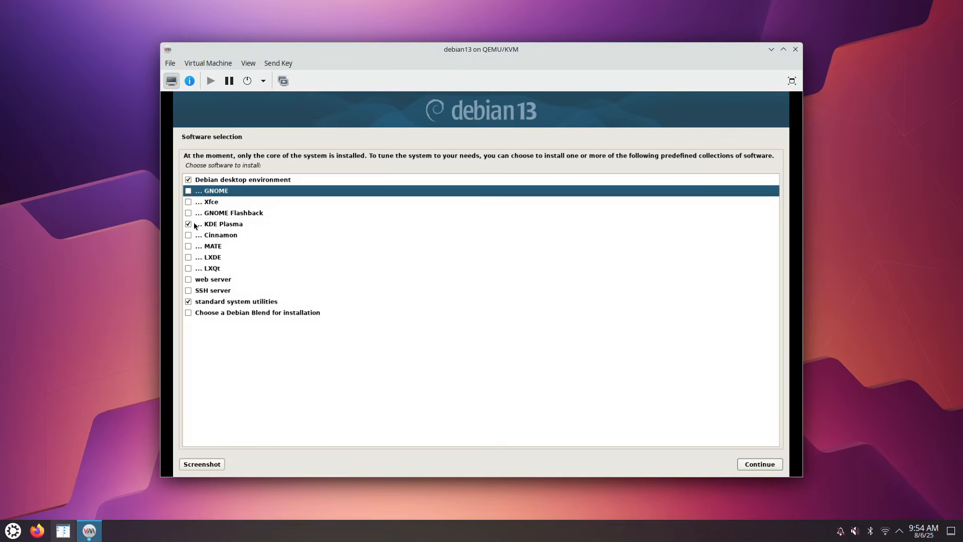
{"action": "left_click", "coordinate": [188, 291]}
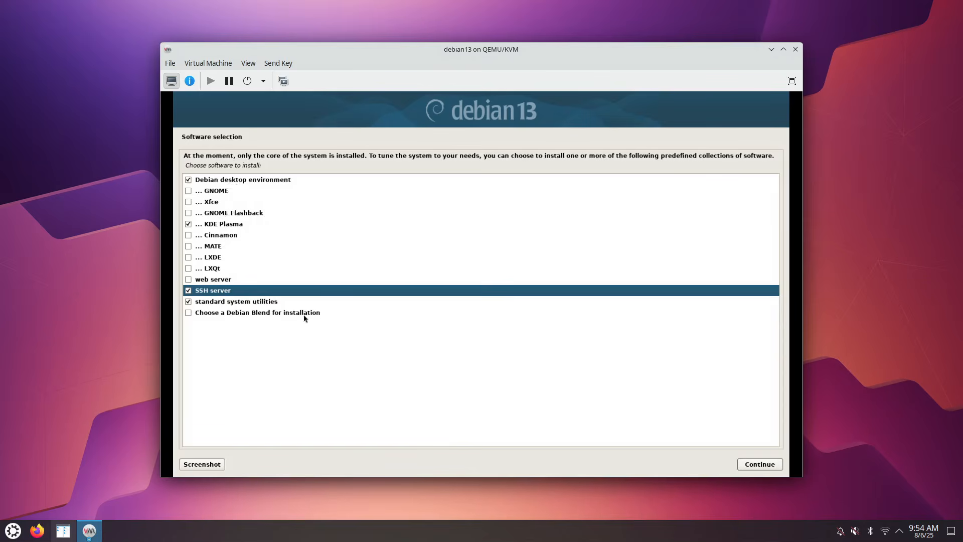
{"action": "left_click", "coordinate": [760, 464]}
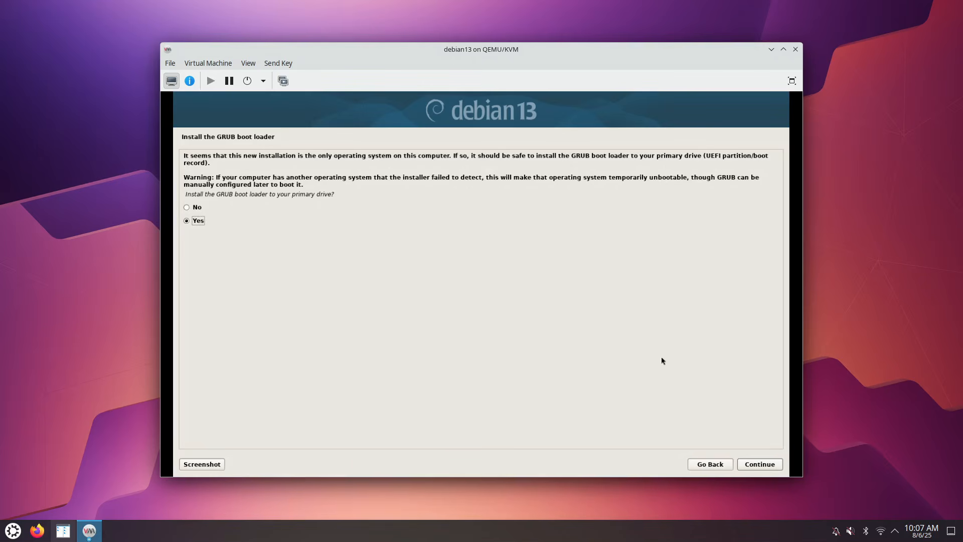
Install GRUB to the primary drive, choosing /dev/vda as the boot loader device
{"action": "left_click", "coordinate": [767, 464]}
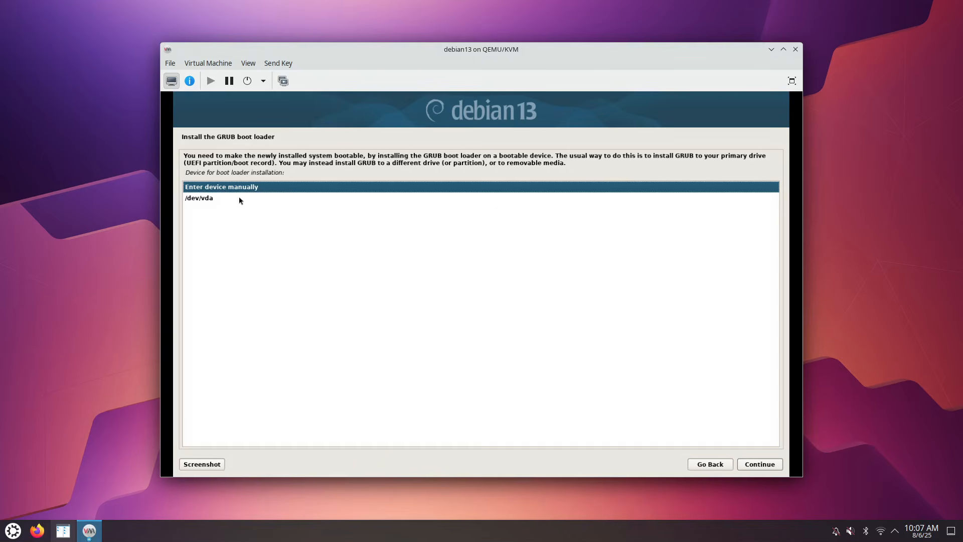
{"action": "left_click", "coordinate": [219, 196]}
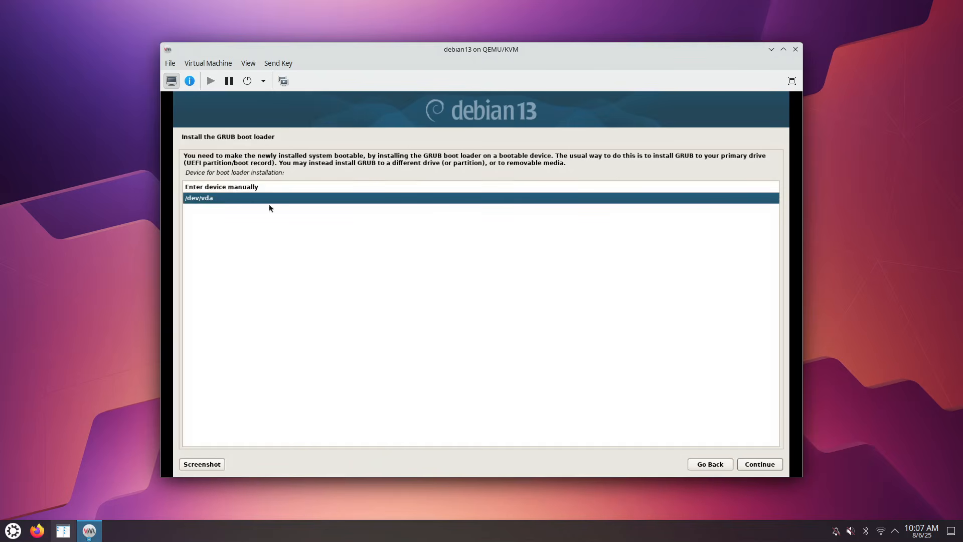
{"action": "left_click", "coordinate": [761, 462]}
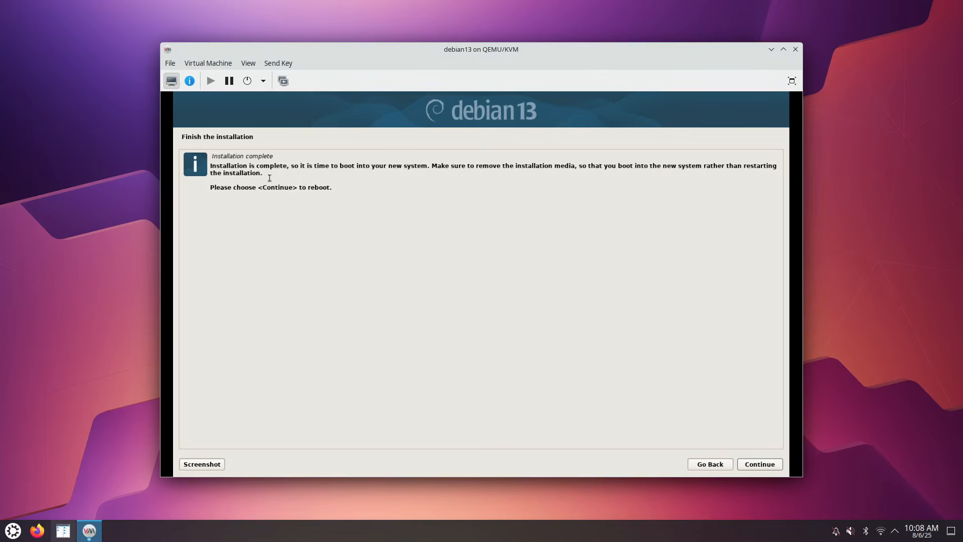
Finish the installation, reboot the VM, and show its virtual hardware details
{"action": "left_click", "coordinate": [762, 464]}
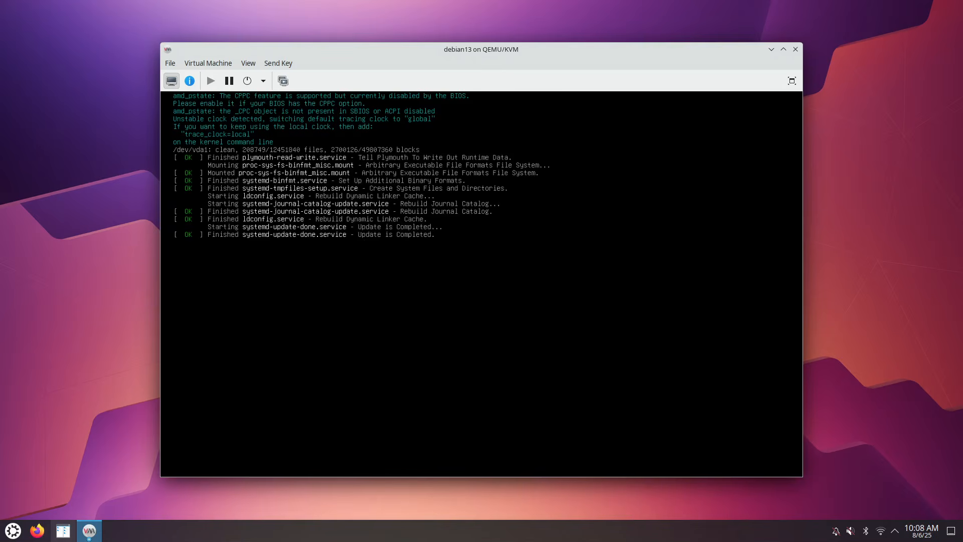
{"action": "left_click", "coordinate": [190, 81]}
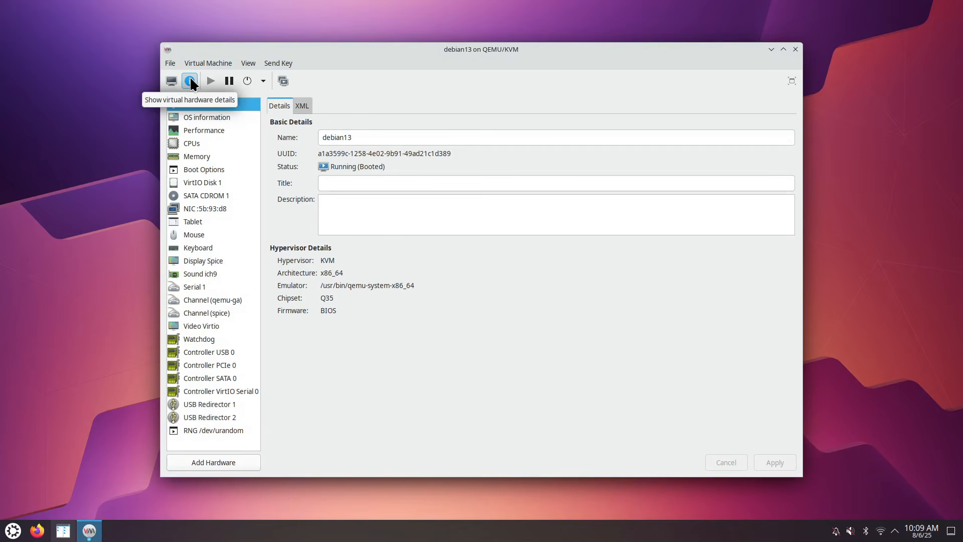
Confirm SATA CDROM 1 holds no installer media, then return to the VM's console
{"action": "left_click", "coordinate": [213, 195]}
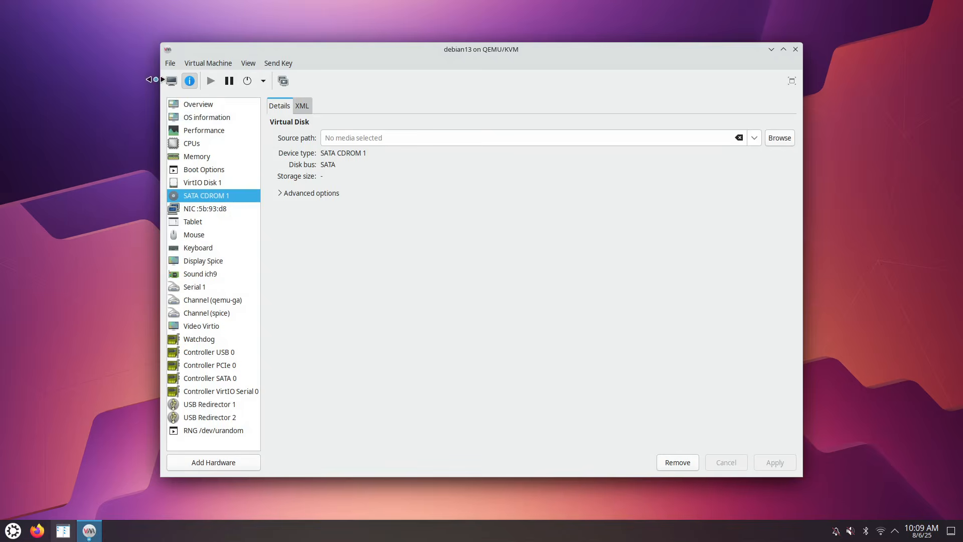
{"action": "left_click", "coordinate": [171, 81]}
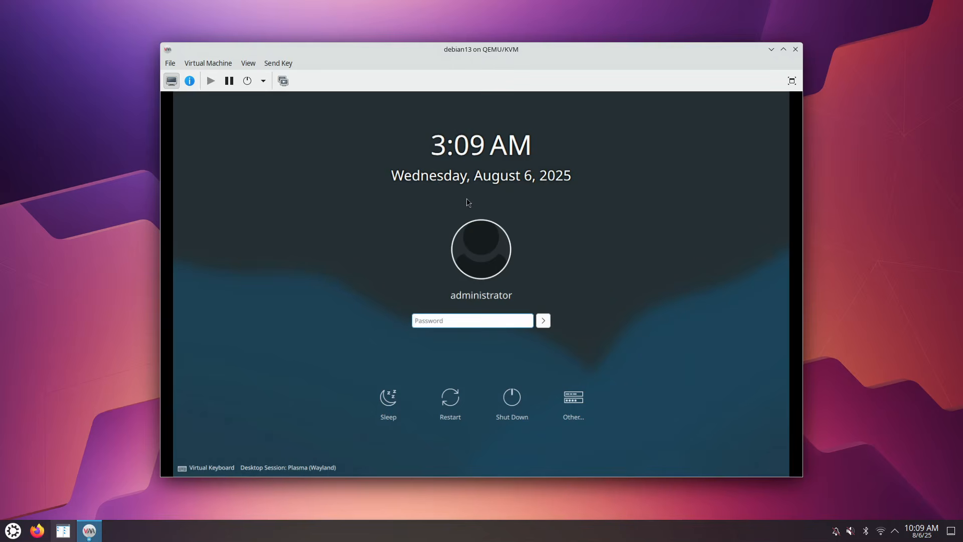
Drag the VM window slightly by its title bar to reposition it
{"action": "left_click_drag", "start_coordinate": [485, 48], "coordinate": [513, 41]}
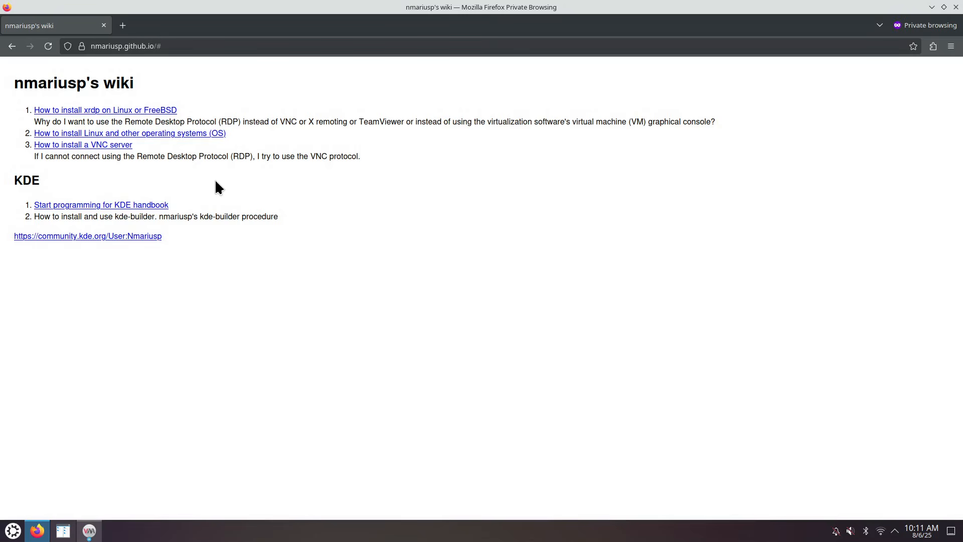
Open the xrdp guide link in a new Firefox tab and switch to it
{"action": "right_click", "coordinate": [125, 115]}
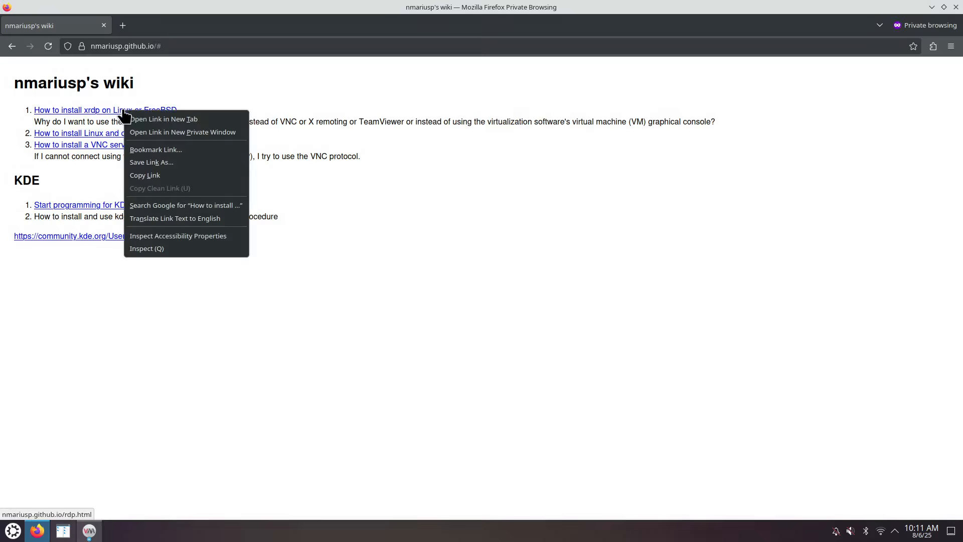
{"action": "left_click", "coordinate": [145, 118]}
{"action": "left_click", "coordinate": [178, 26]}
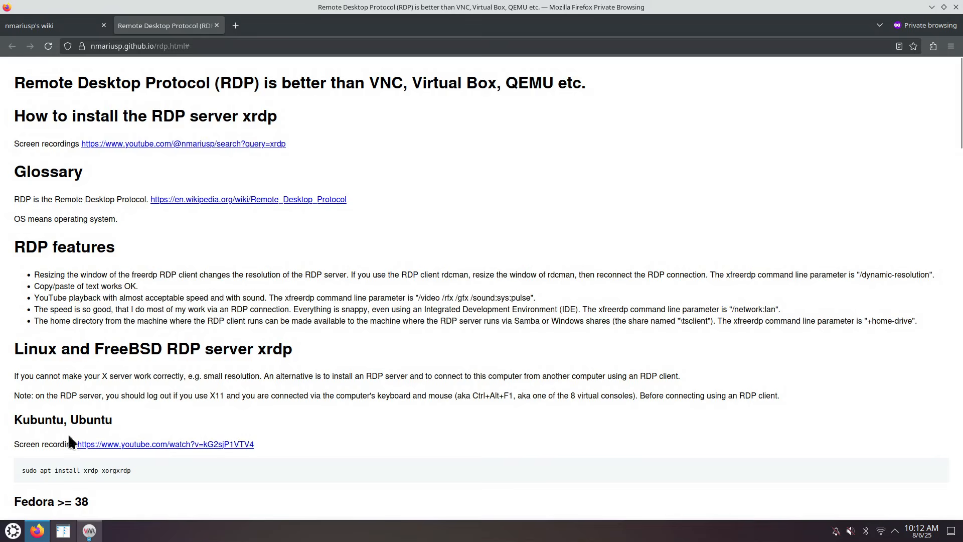
Zoom the RDP guide to 110% and snap Firefox to the right half of the screen
{"action": "left_click_drag", "start_coordinate": [84, 471], "coordinate": [131, 471]}
{"action": "key", "text": "ctrl+plus"}
{"action": "scroll", "coordinate": [171, 459], "scroll_direction": "down", "scroll_amount": 3}
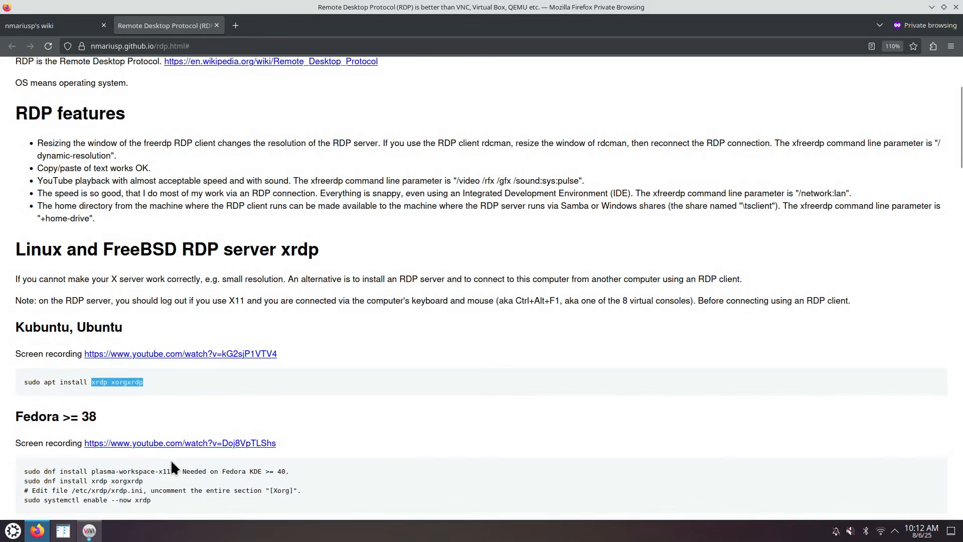
{"action": "left_click_drag", "start_coordinate": [537, 10], "coordinate": [962, 226]}
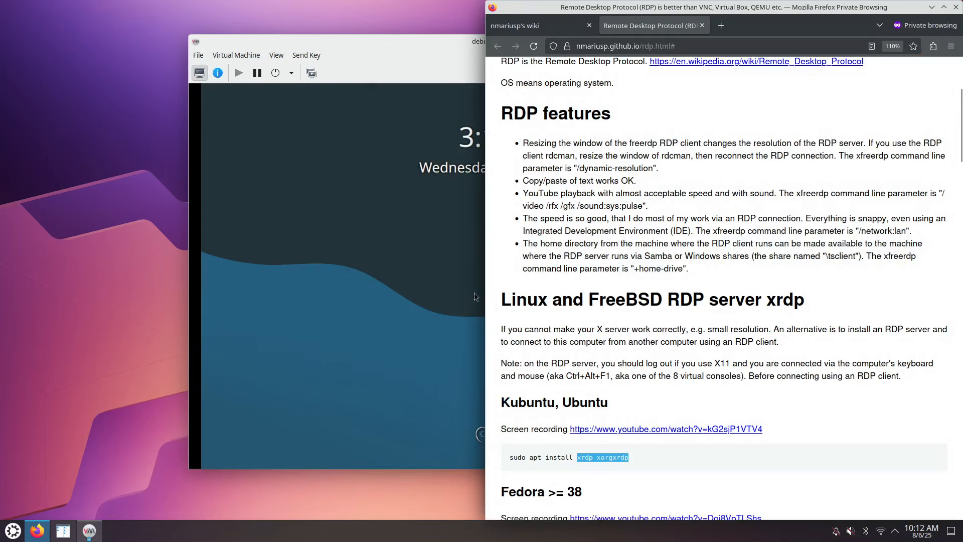
Move and resize the VM window, trying a left-half tile before restoring it to floating
{"action": "scroll", "coordinate": [593, 280], "scroll_direction": "up", "scroll_amount": 5}
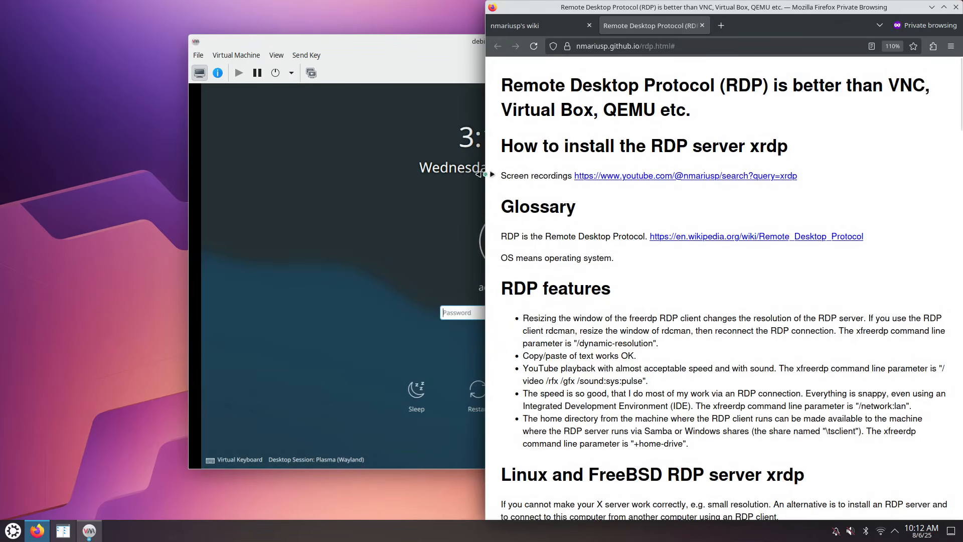
{"action": "left_click_drag", "start_coordinate": [405, 49], "coordinate": [304, 54]}
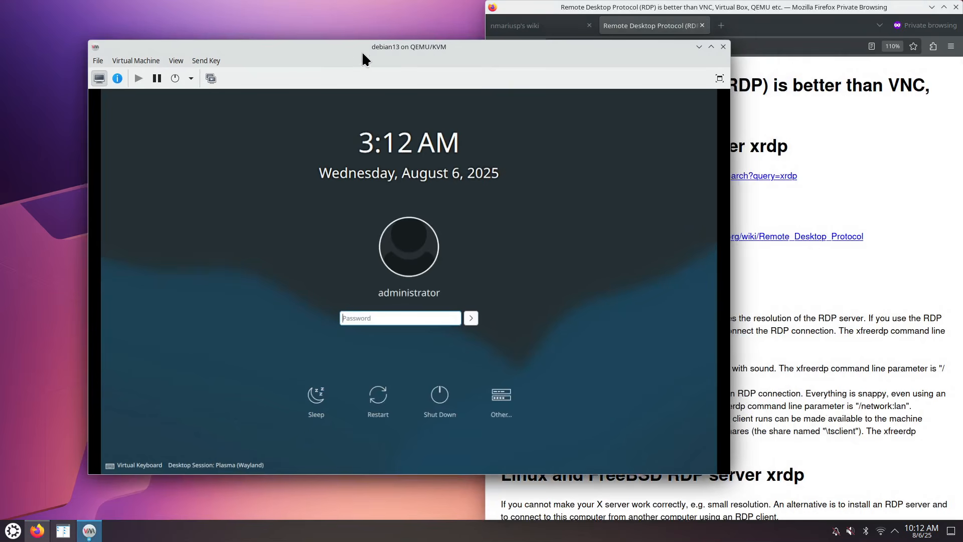
{"action": "left_click_drag", "start_coordinate": [371, 44], "coordinate": [335, 55]}
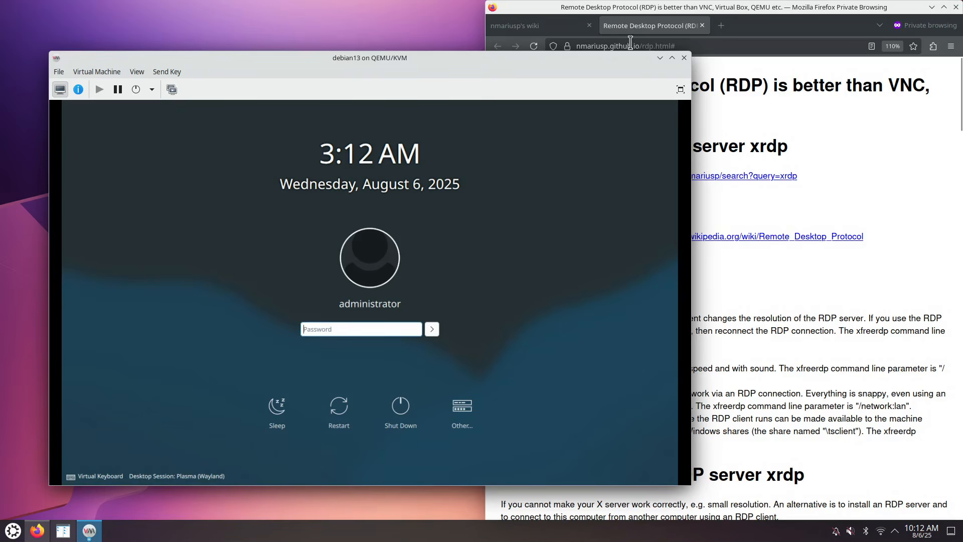
{"action": "left_click_drag", "start_coordinate": [615, 52], "coordinate": [597, 6]}
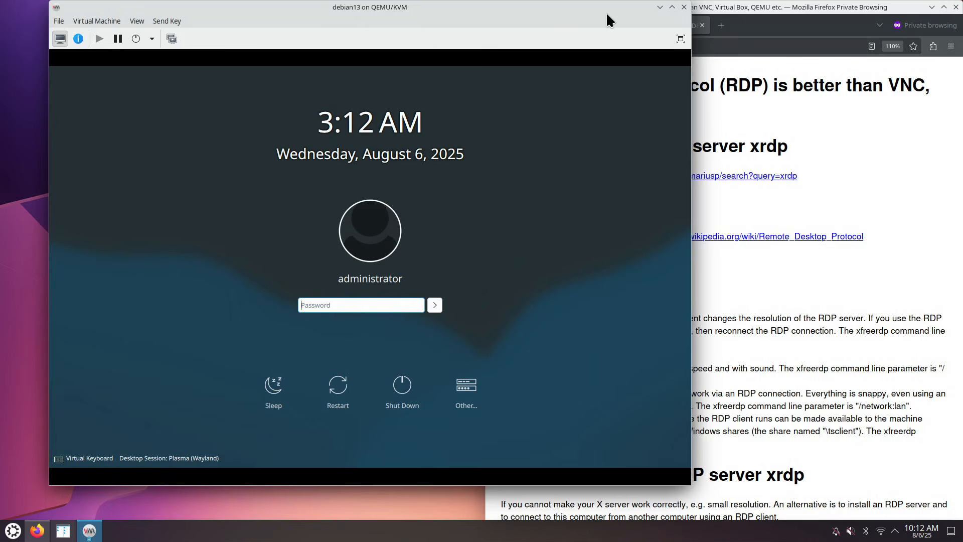
{"action": "left_click_drag", "start_coordinate": [609, 20], "coordinate": [1, 150]}
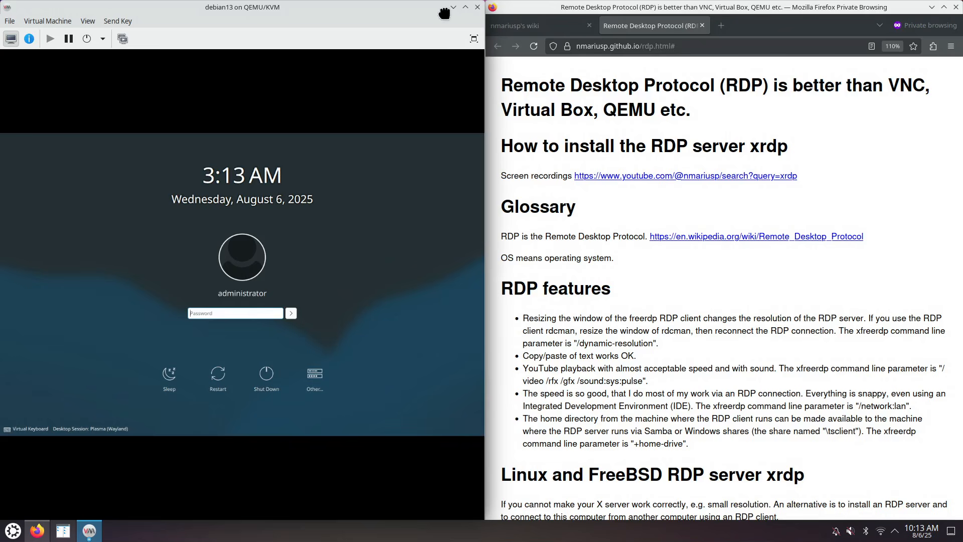
{"action": "left_click_drag", "start_coordinate": [444, 12], "coordinate": [624, 59]}
{"action": "left_click", "coordinate": [816, 299]}
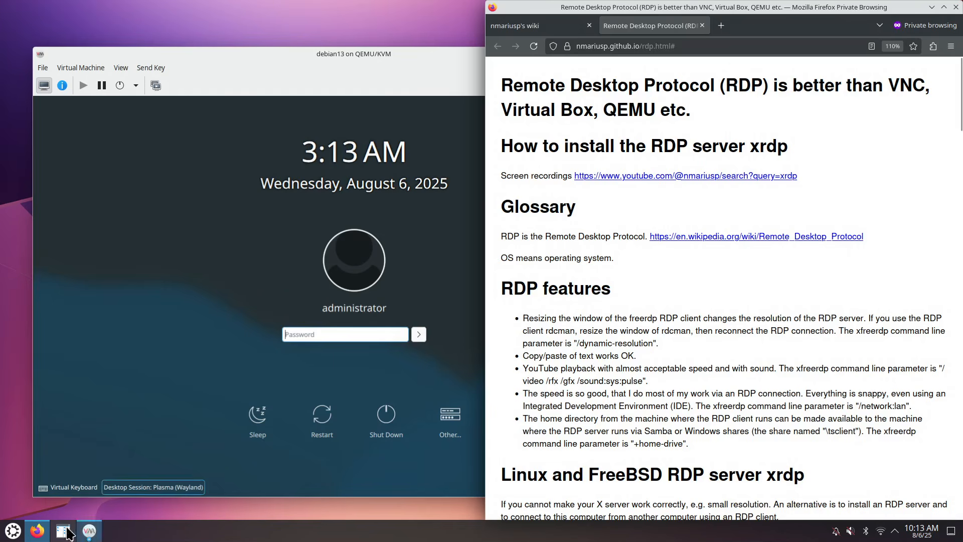
Launch Konsole from the application launcher and bring the VM window back in front
{"action": "left_click", "coordinate": [13, 530]}
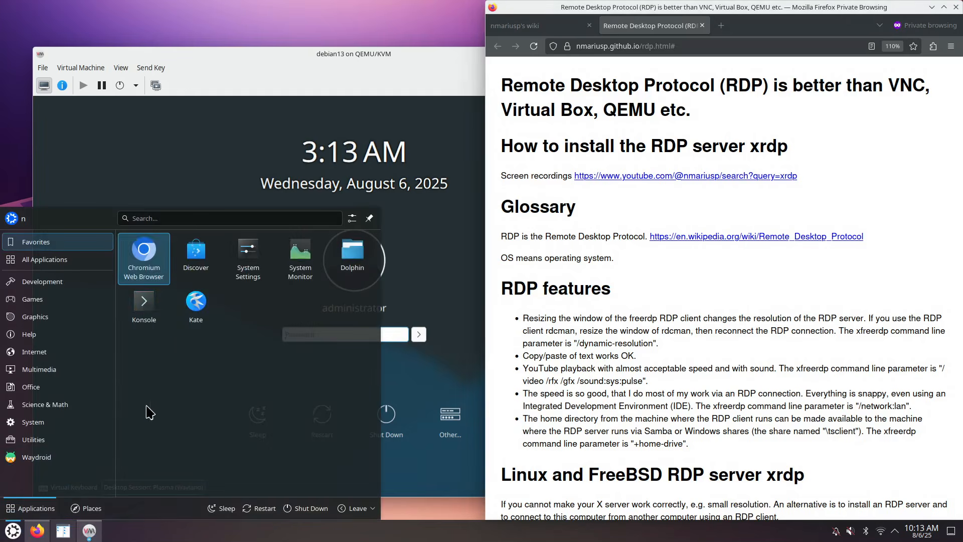
{"action": "left_click", "coordinate": [145, 305]}
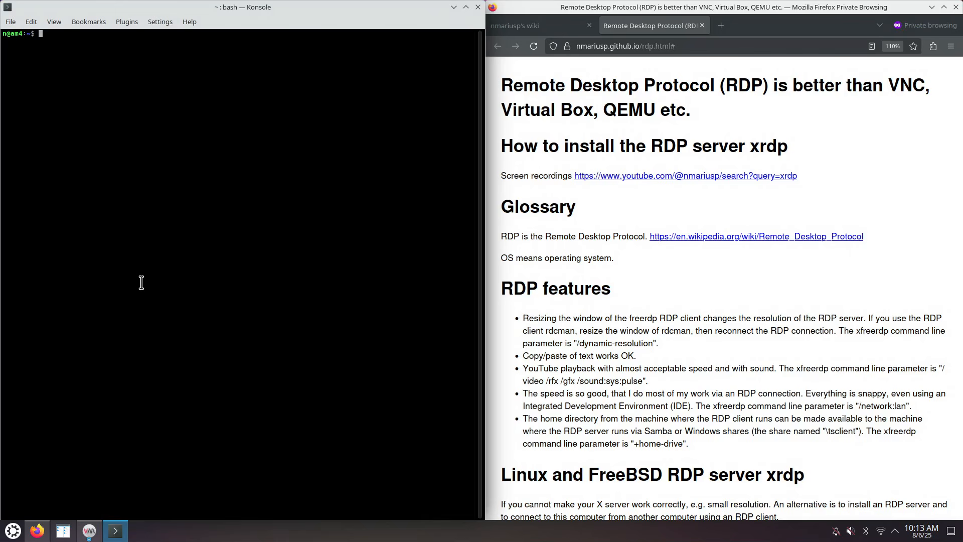
{"action": "scroll", "coordinate": [145, 263], "scroll_direction": "up", "scroll_amount": 2}
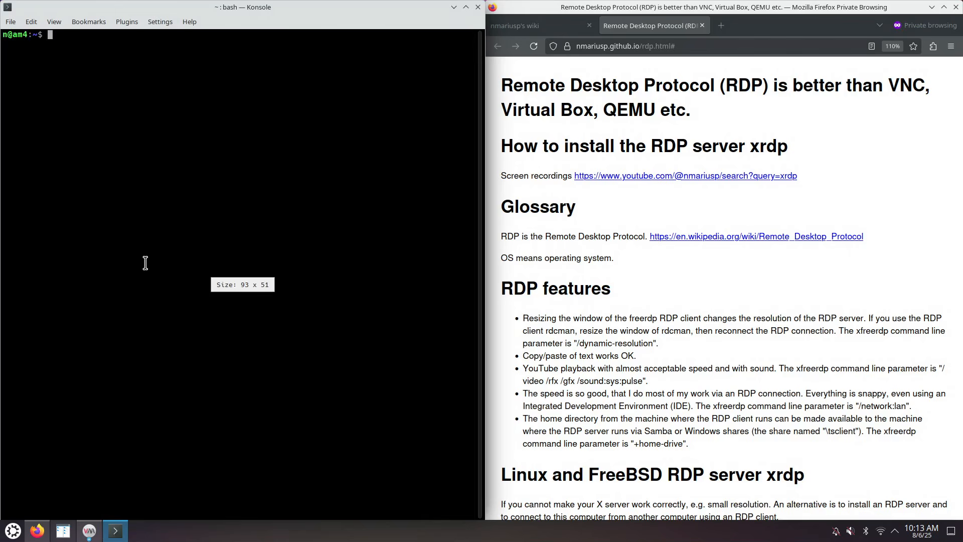
{"action": "left_click", "coordinate": [90, 530]}
Copy IP 192.168.122.65 from the VM's NIC details and start typing 'ssh administrator@' in Konsole
{"action": "left_click", "coordinate": [61, 86]}
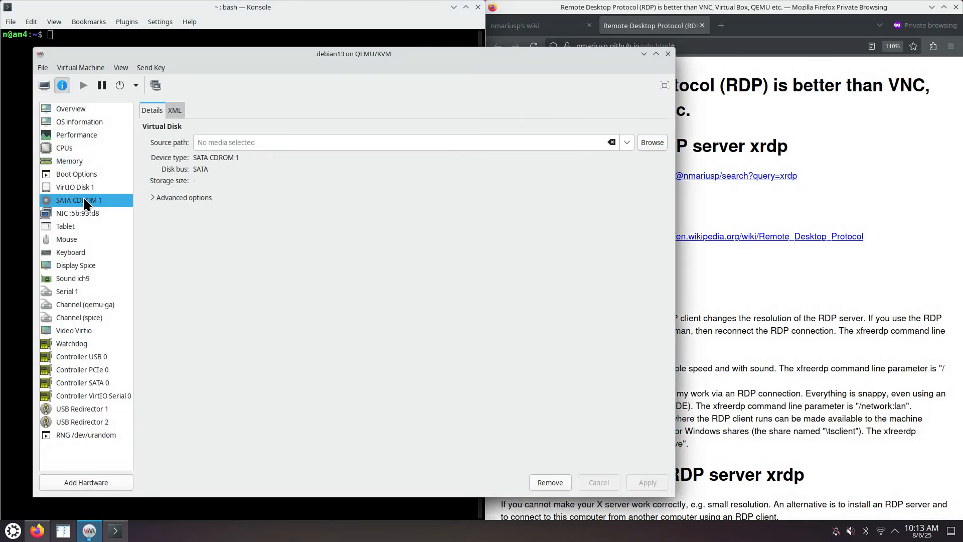
{"action": "left_click", "coordinate": [88, 212]}
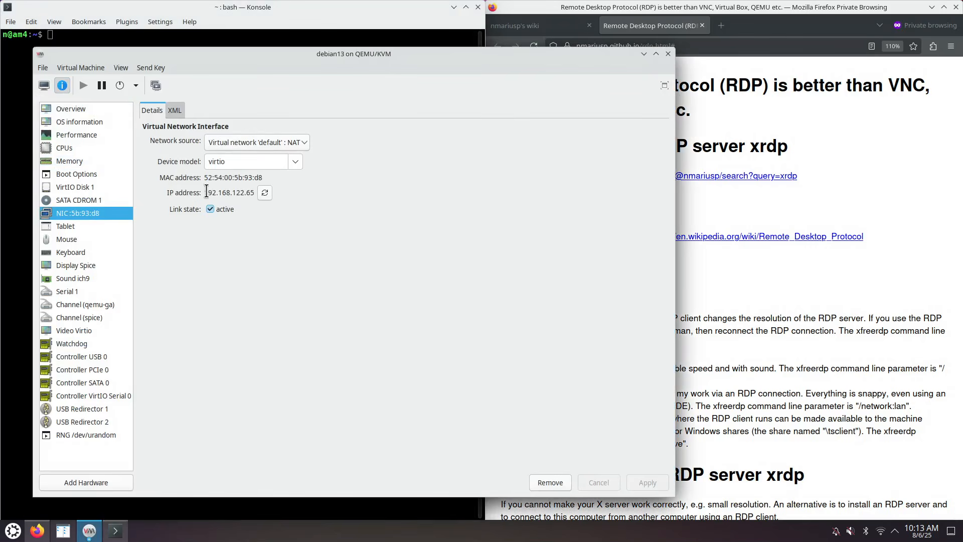
{"action": "left_click_drag", "start_coordinate": [204, 192], "coordinate": [255, 192]}
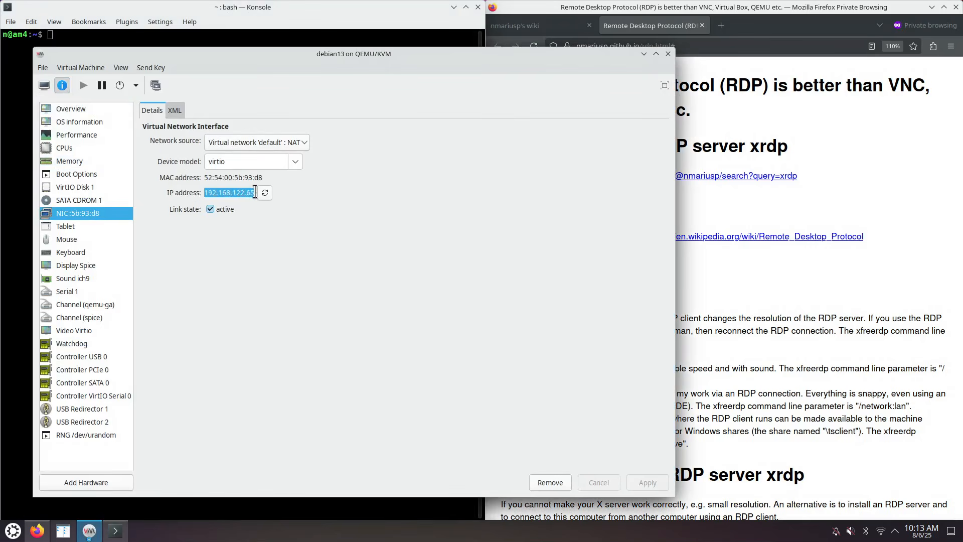
{"action": "right_click", "coordinate": [224, 193]}
{"action": "left_click", "coordinate": [254, 206]}
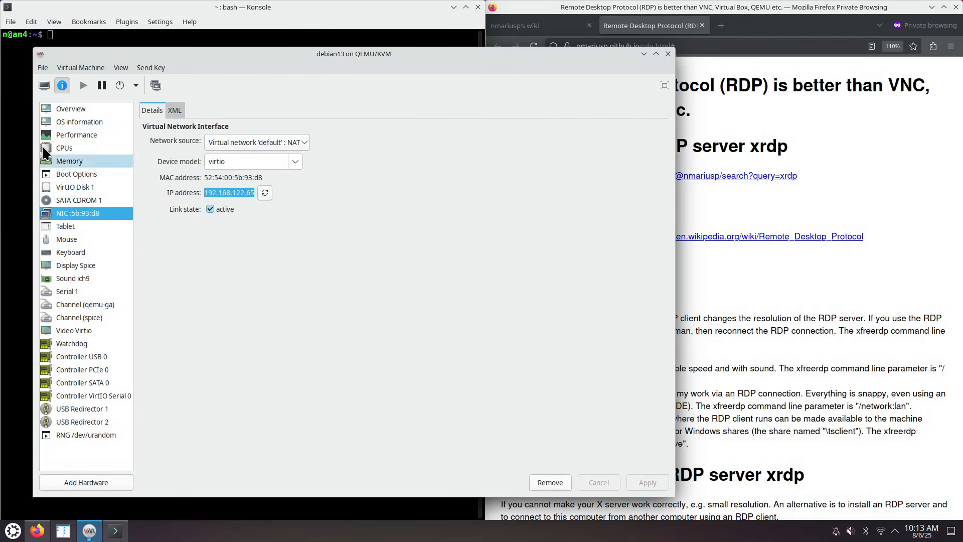
{"action": "left_click", "coordinate": [12, 96]}
{"action": "type", "text": "ssh "}
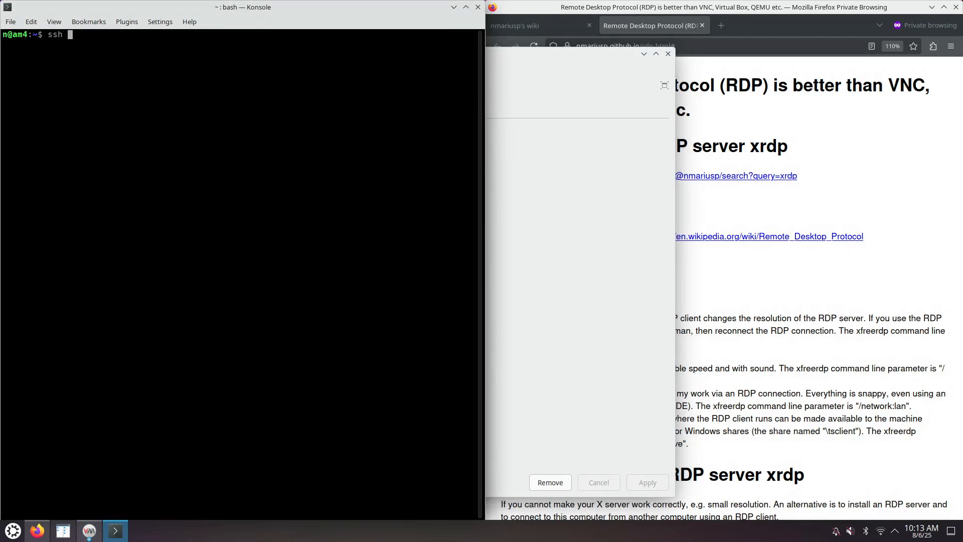
{"action": "type", "text": "administrator@"}
{"action": "key", "text": "ctrl+shift+v"}
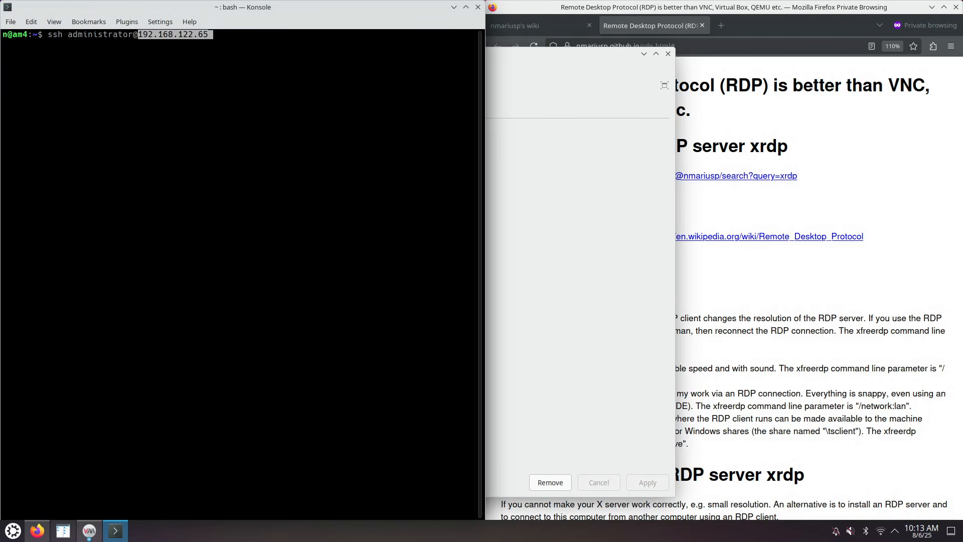
{"action": "key", "text": "Return"}
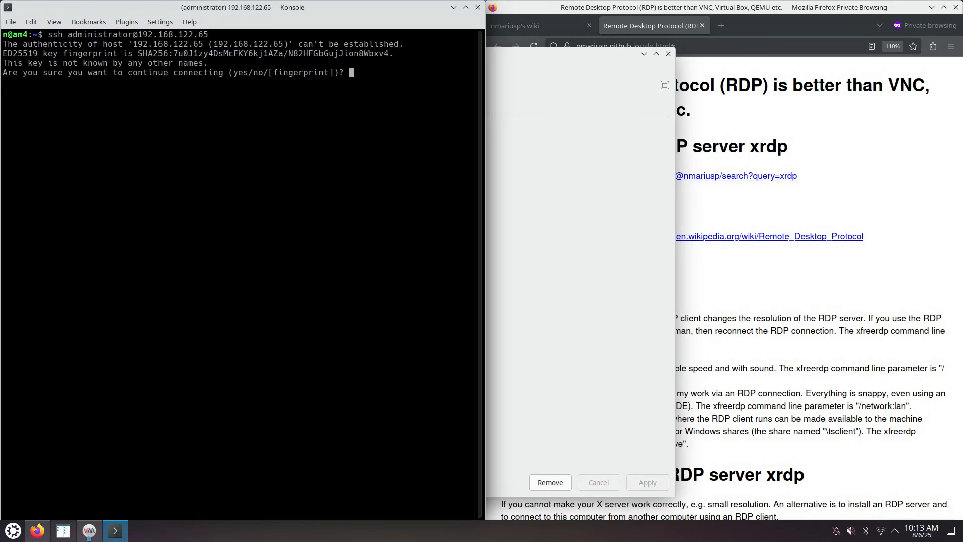
{"action": "type", "text": "yes"}
{"action": "key", "text": "Return"}
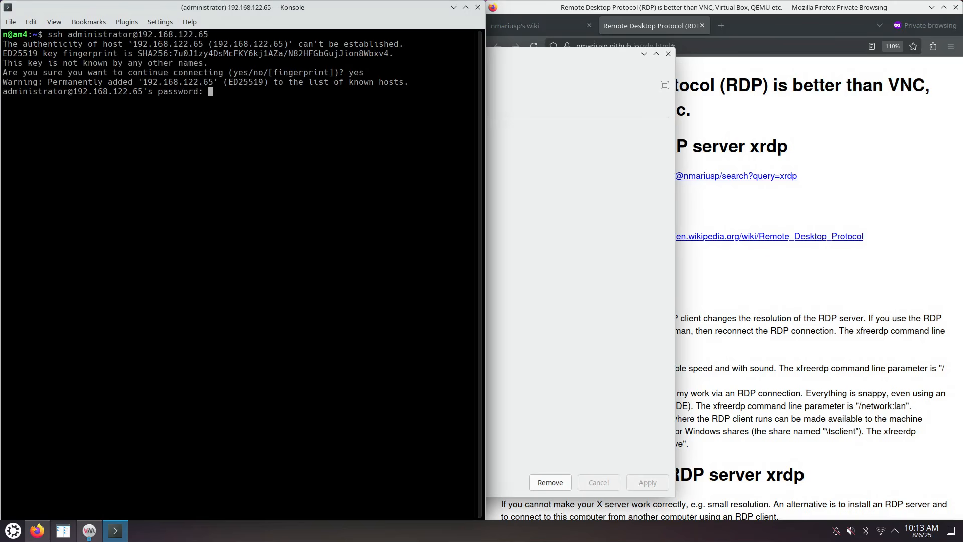
{"action": "key", "text": "Return"}
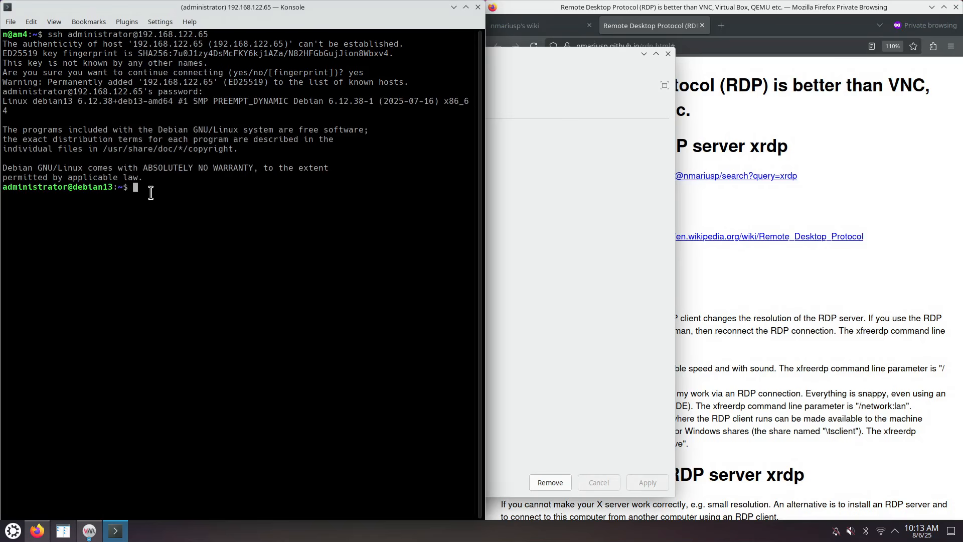
Switch to a root shell with sudo su, confirming with the administrator's password
{"action": "type", "text": "sudo su"}
{"action": "key", "text": "Return"}
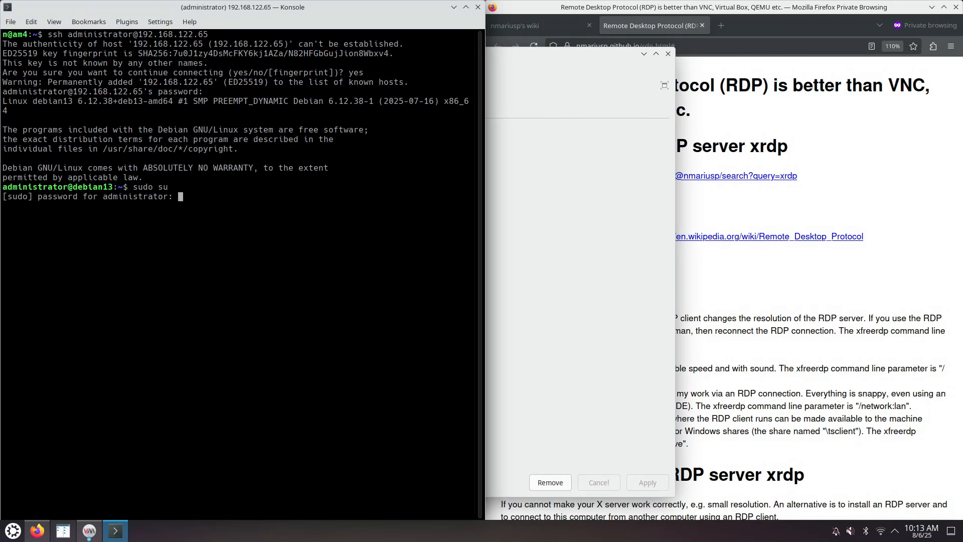
{"action": "key", "text": "Return"}
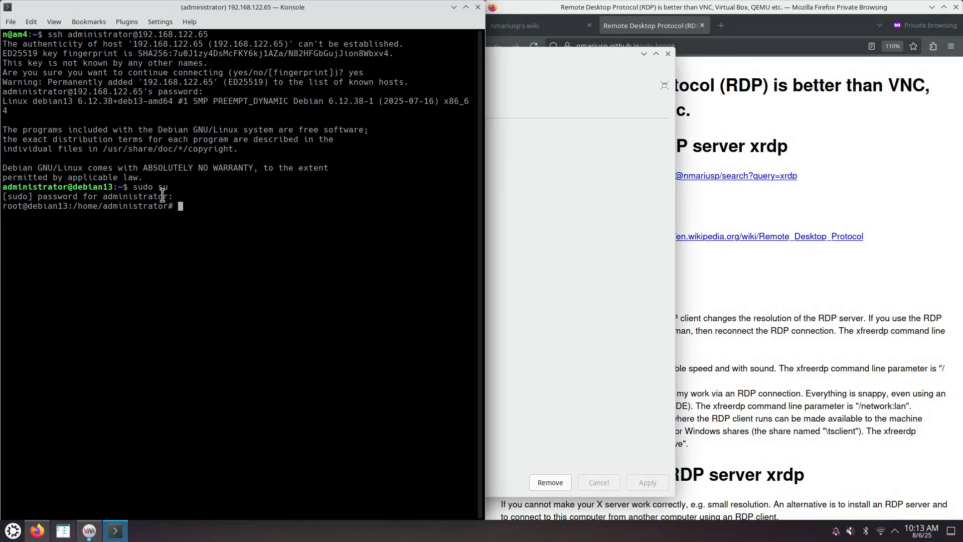
Copy 'apt install xrdp xorgxrdp' from the guide and run it at Konsole's root prompt
{"action": "left_click", "coordinate": [718, 352]}
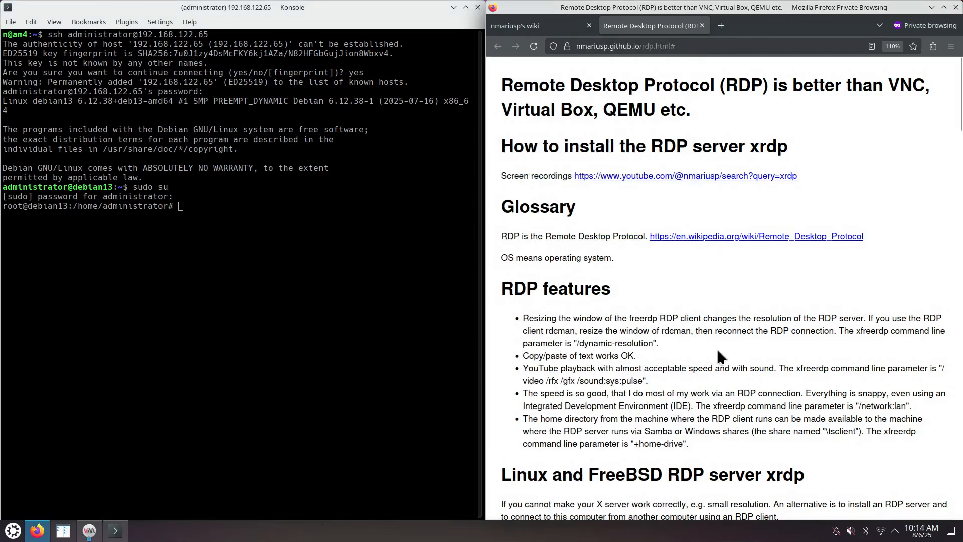
{"action": "scroll", "coordinate": [704, 370], "scroll_direction": "down", "scroll_amount": 6}
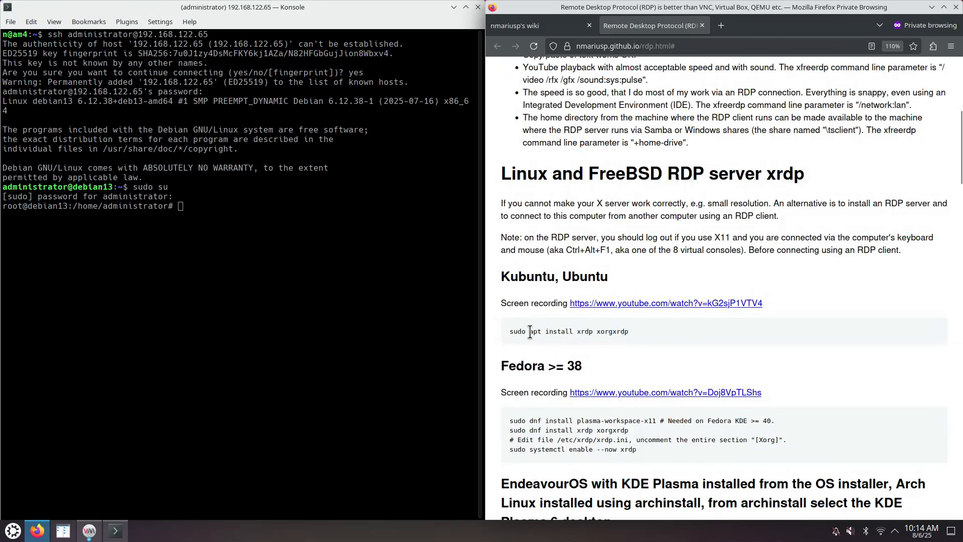
{"action": "left_click_drag", "start_coordinate": [530, 332], "coordinate": [631, 332]}
{"action": "right_click", "coordinate": [593, 330]}
{"action": "left_click", "coordinate": [613, 343]}
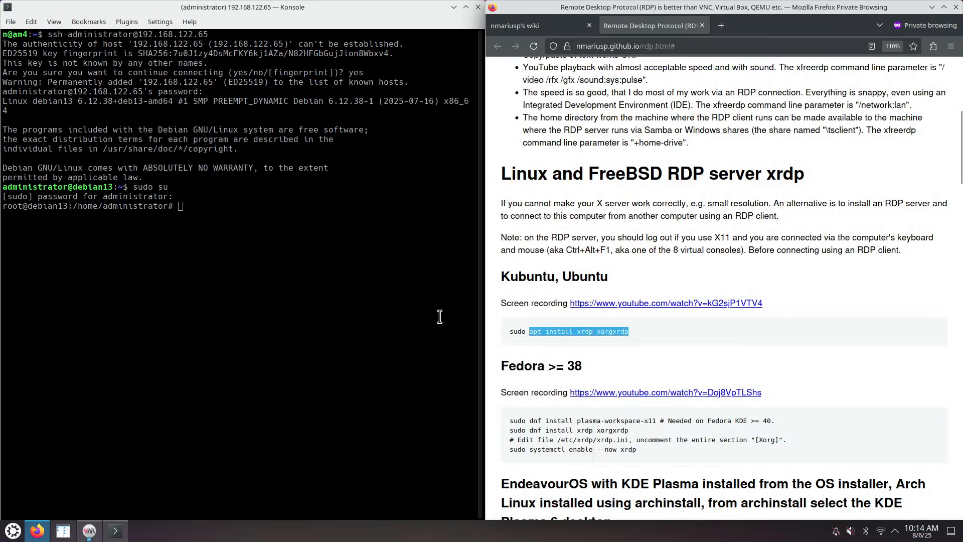
{"action": "left_click", "coordinate": [255, 250]}
{"action": "key", "text": "ctrl+shift+v"}
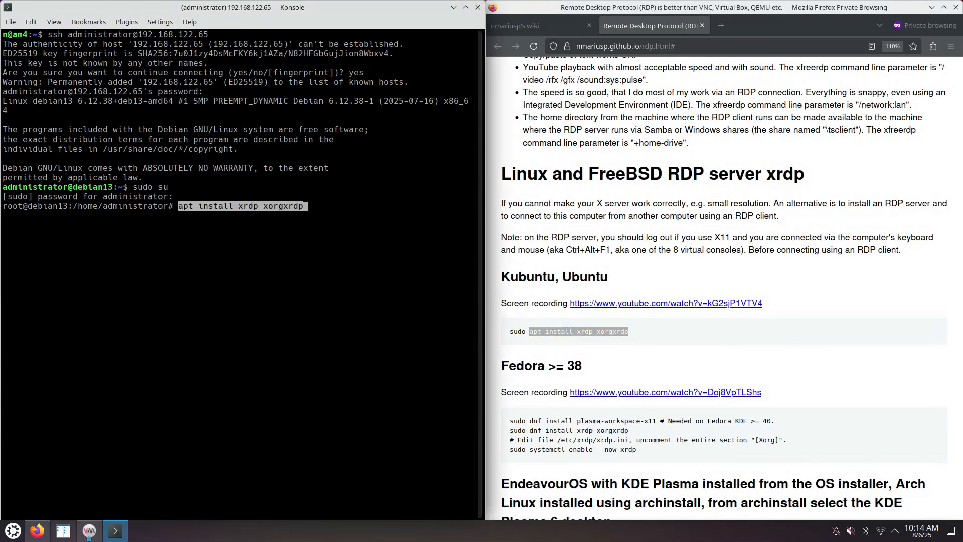
{"action": "key", "text": "Return"}
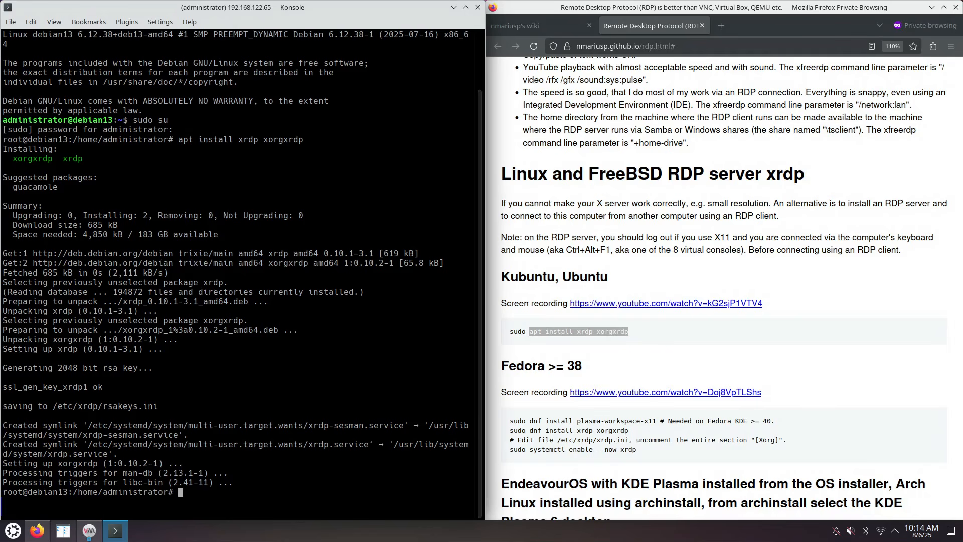
{"action": "left_click", "coordinate": [89, 531]}
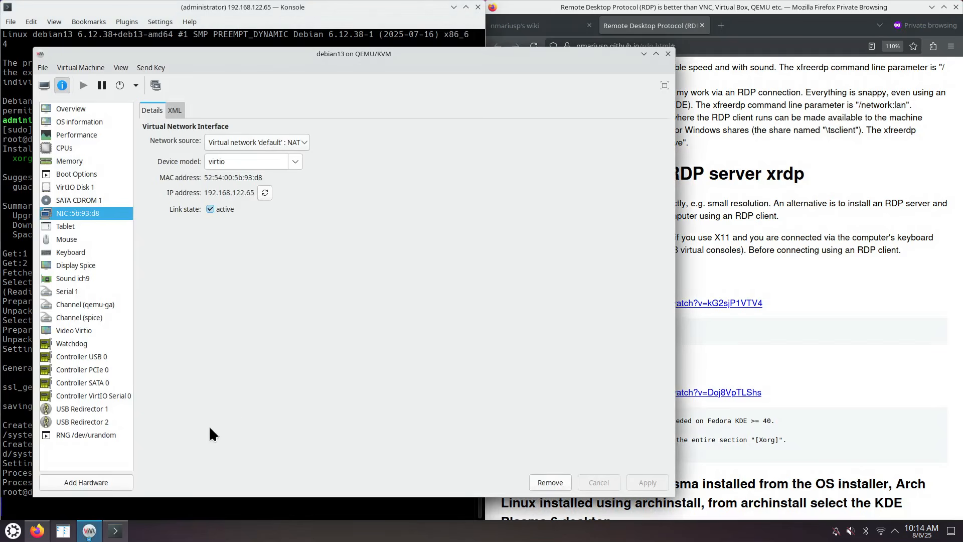
{"action": "left_click", "coordinate": [44, 85]}
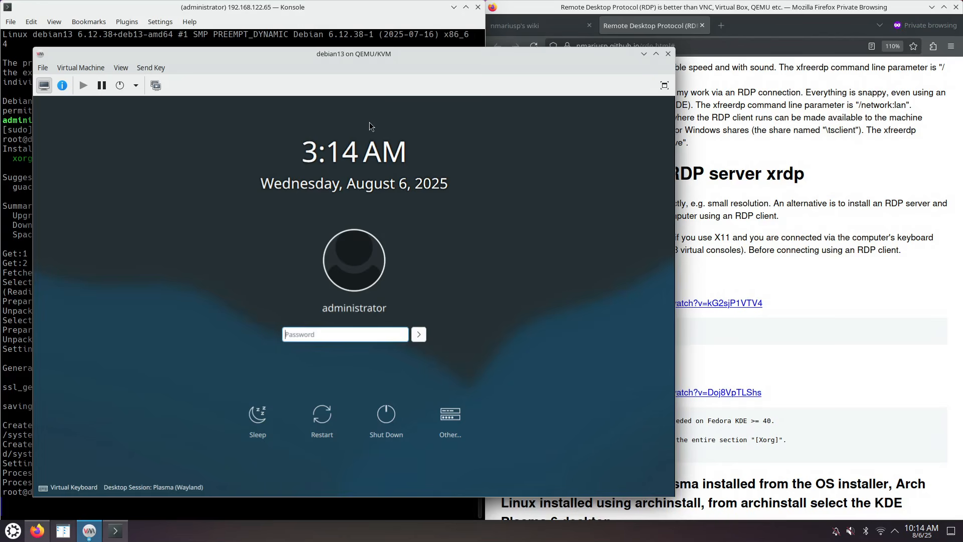
{"action": "left_click", "coordinate": [202, 488]}
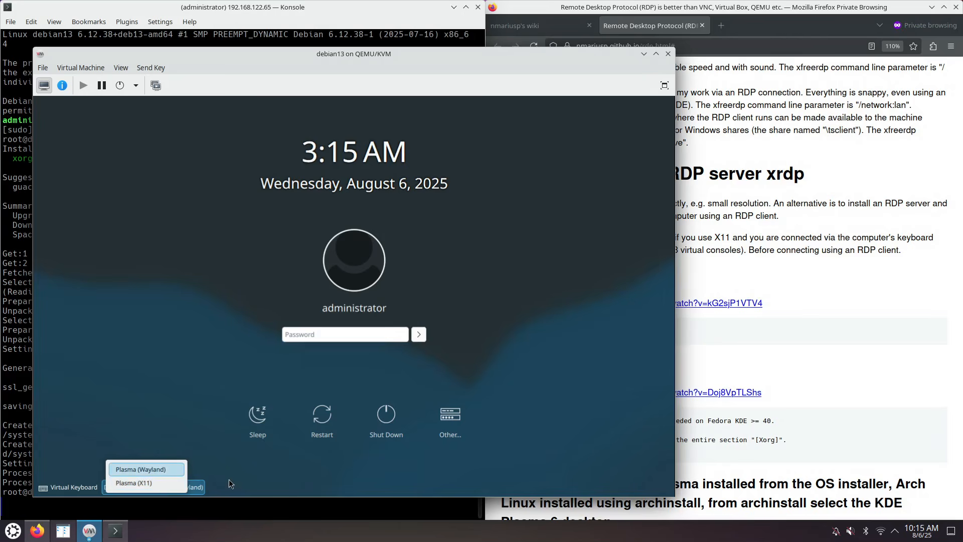
{"action": "left_click", "coordinate": [249, 485]}
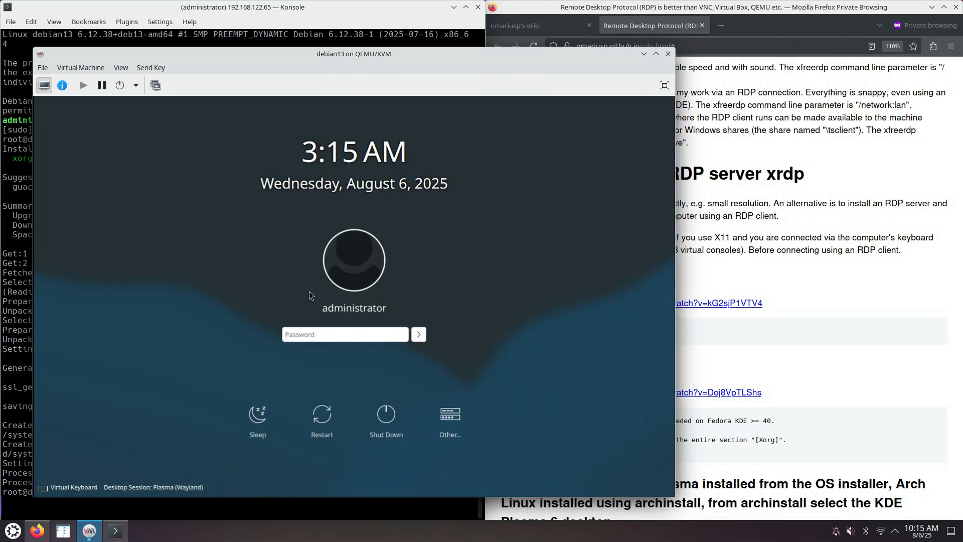
{"action": "left_click", "coordinate": [644, 53]}
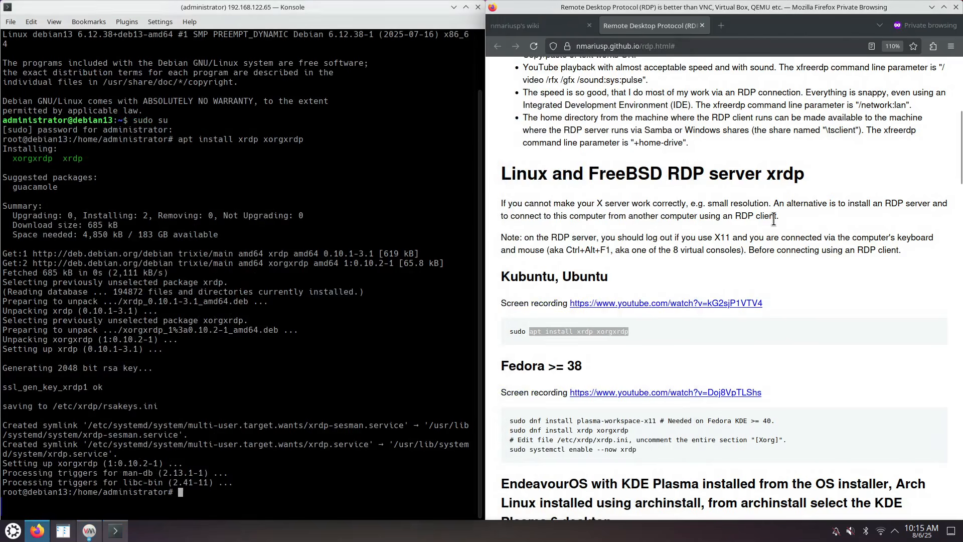
Find the xfreerdp client section in the guide and open a new local Konsole tab
{"action": "left_click", "coordinate": [763, 157]}
{"action": "scroll", "coordinate": [767, 201], "scroll_direction": "down", "scroll_amount": 10}
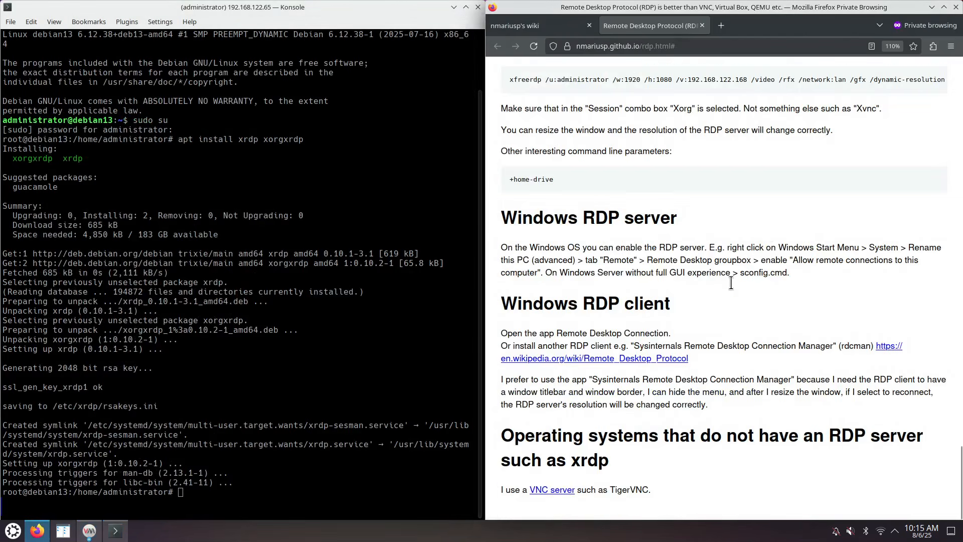
{"action": "scroll", "coordinate": [673, 303], "scroll_direction": "up", "scroll_amount": 3}
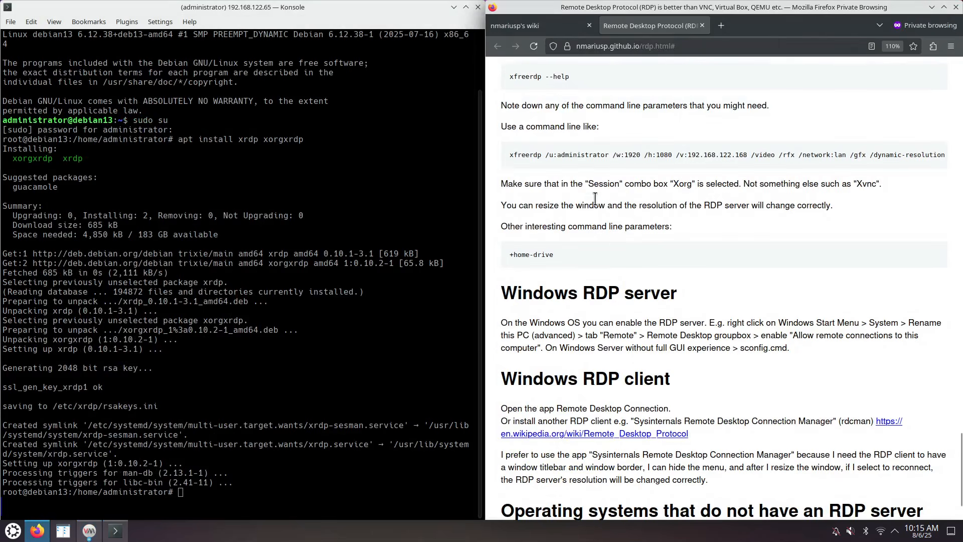
{"action": "scroll", "coordinate": [592, 200], "scroll_direction": "up", "scroll_amount": 3}
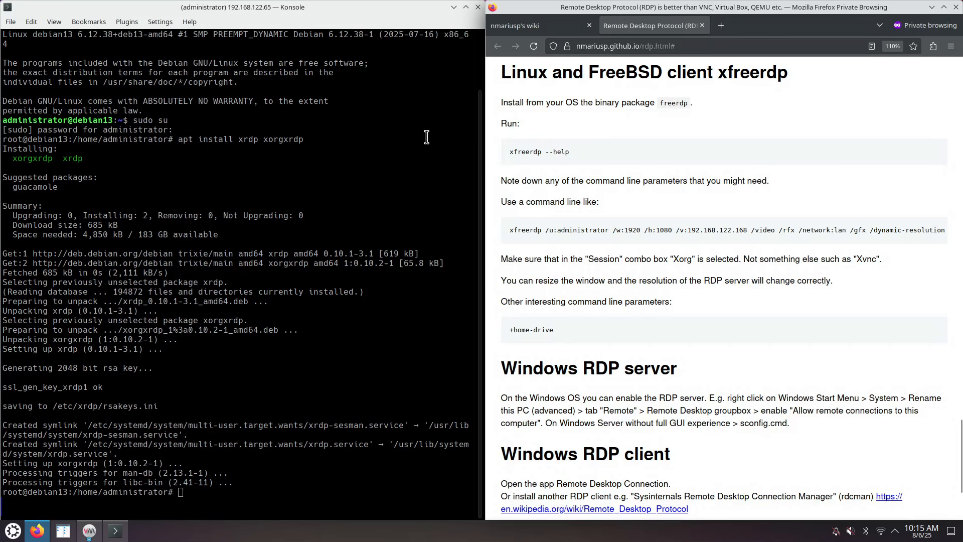
{"action": "left_click", "coordinate": [192, 232]}
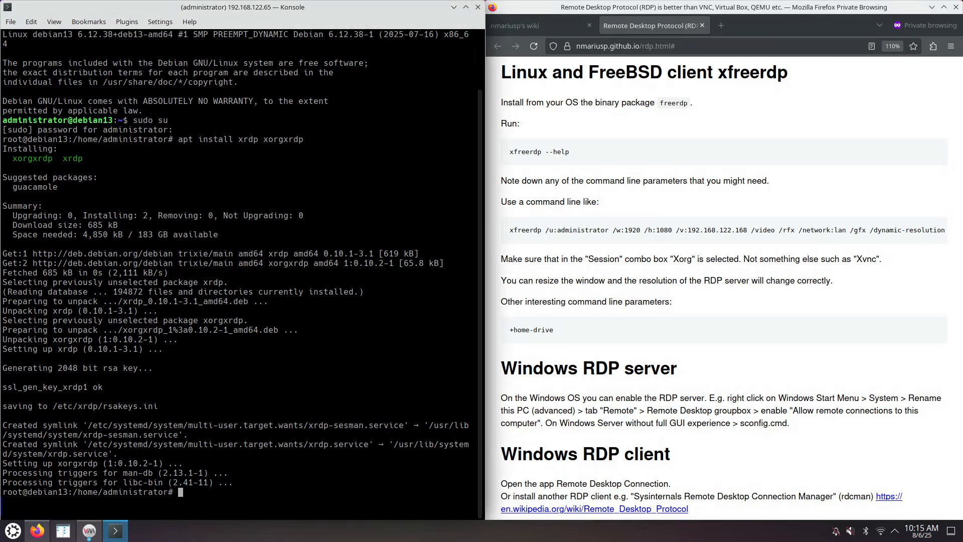
{"action": "key", "text": "ctrl+shift+t"}
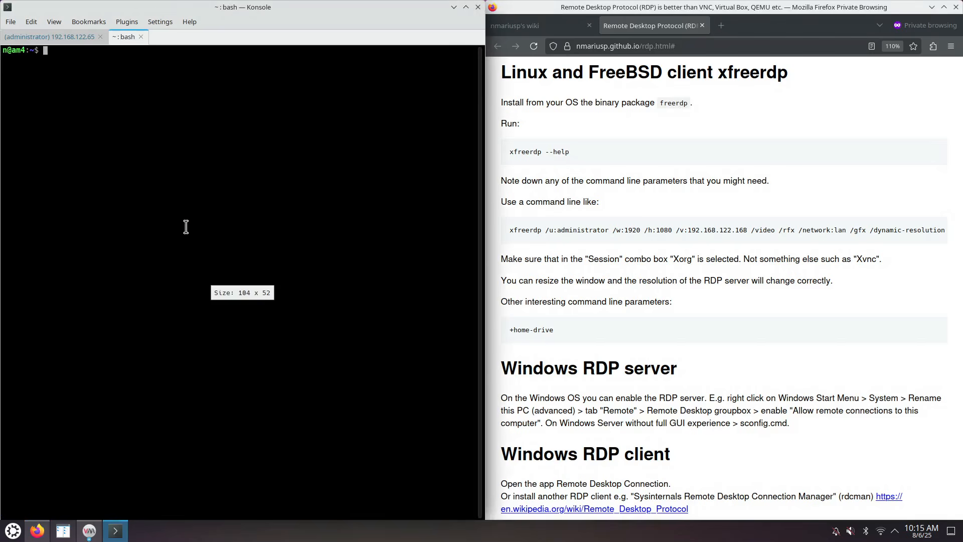
Copy the guide's example xfreerdp command line
{"action": "left_click_drag", "start_coordinate": [507, 233], "coordinate": [873, 230]}
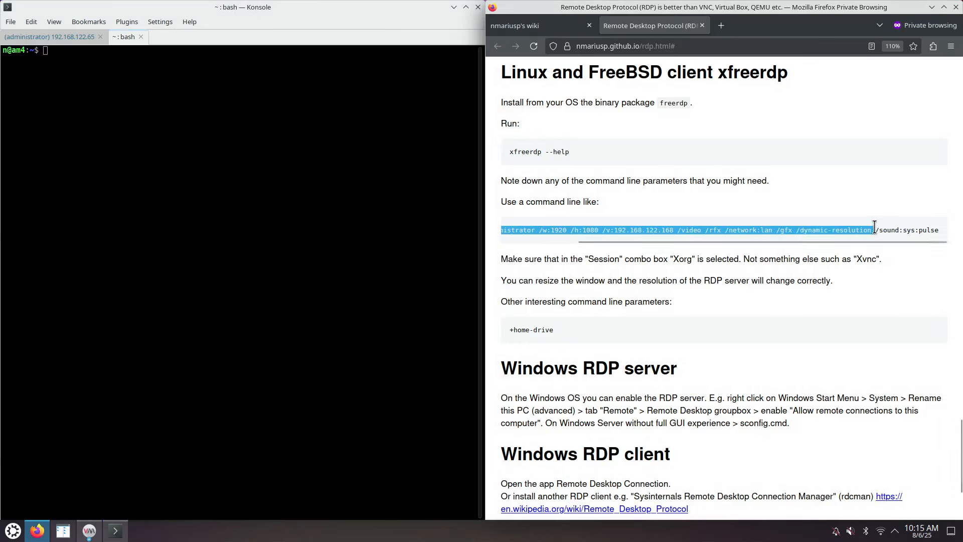
{"action": "right_click", "coordinate": [854, 230]}
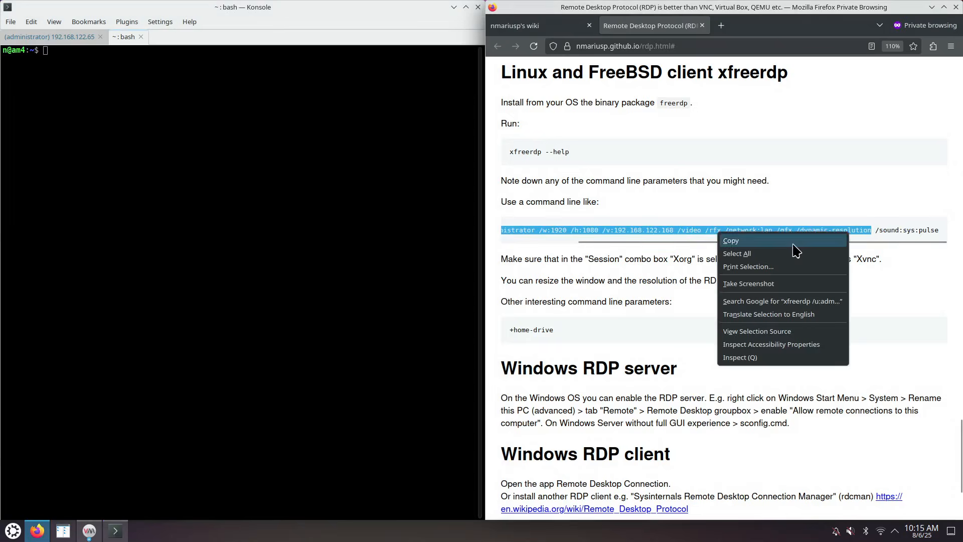
{"action": "left_click", "coordinate": [732, 242]}
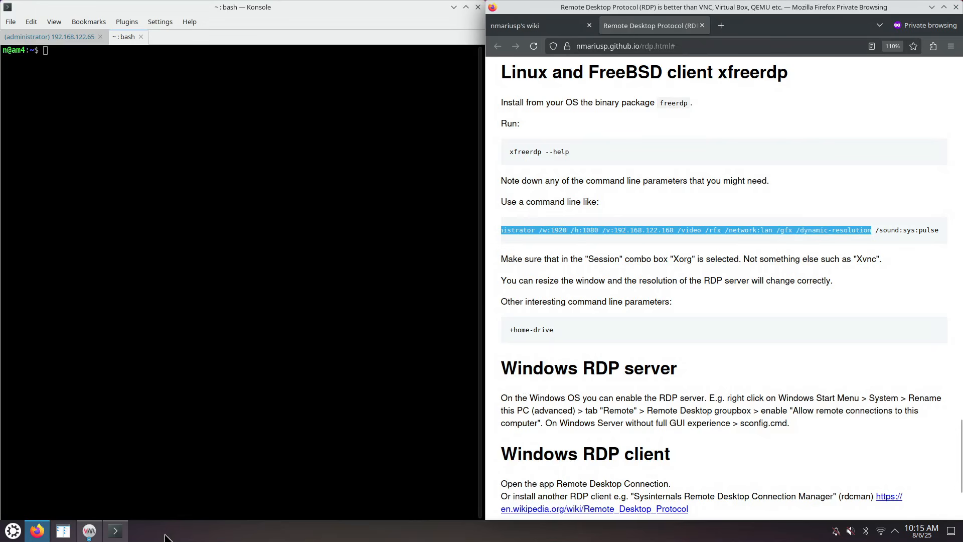
Paste the xfreerdp command into a new Kate document and change the IP's last octet to 65
{"action": "left_click", "coordinate": [13, 531]}
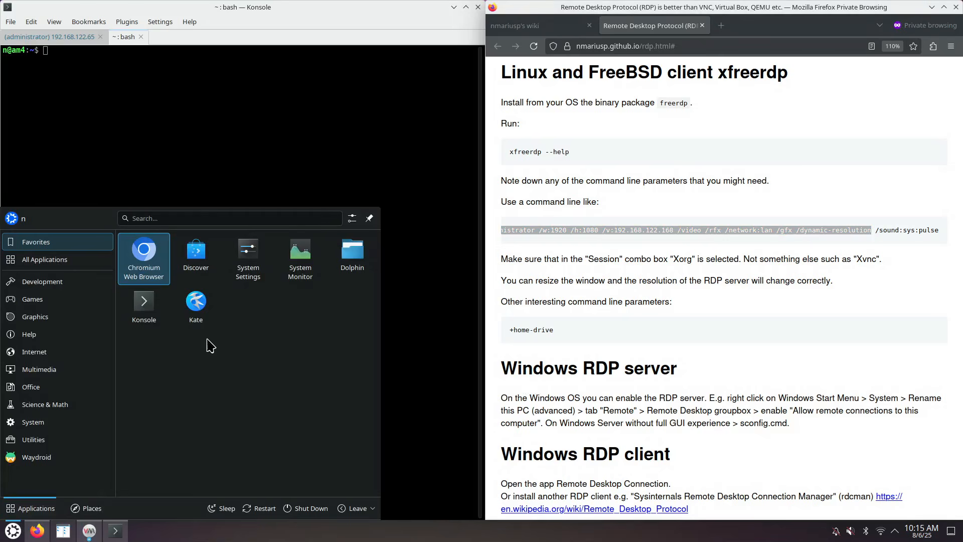
{"action": "left_click", "coordinate": [196, 314]}
{"action": "key", "text": "ctrl+v"}
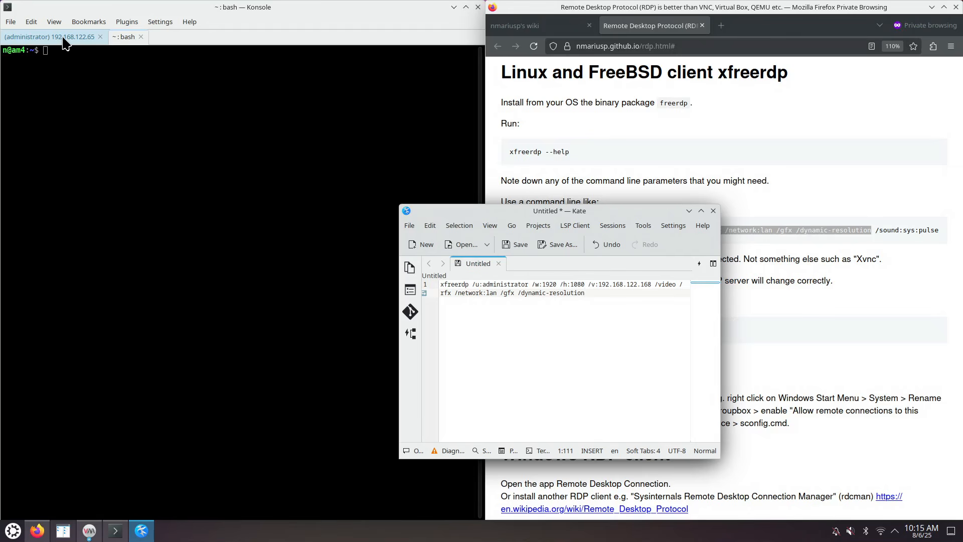
{"action": "double_click", "coordinate": [646, 284]}
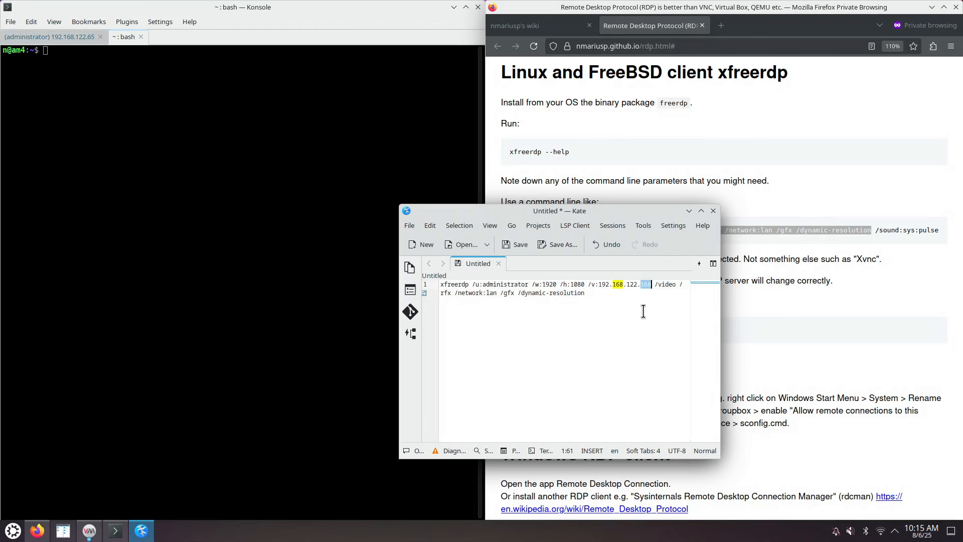
{"action": "type", "text": "65"}
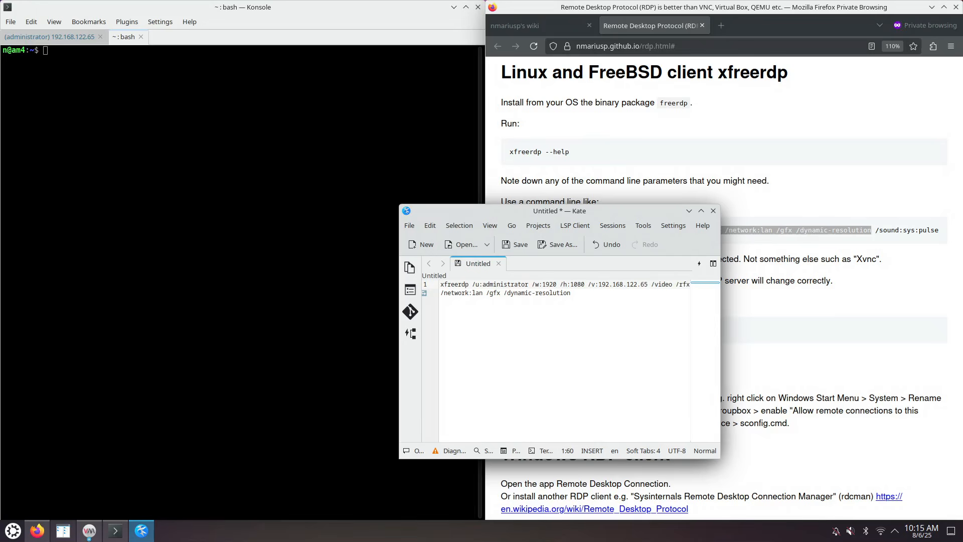
Centre the Kate window and retype the command's leading x, keeping it as xfreerdp
{"action": "scroll", "coordinate": [582, 348], "scroll_direction": "up", "scroll_amount": 2, "text": "ctrl"}
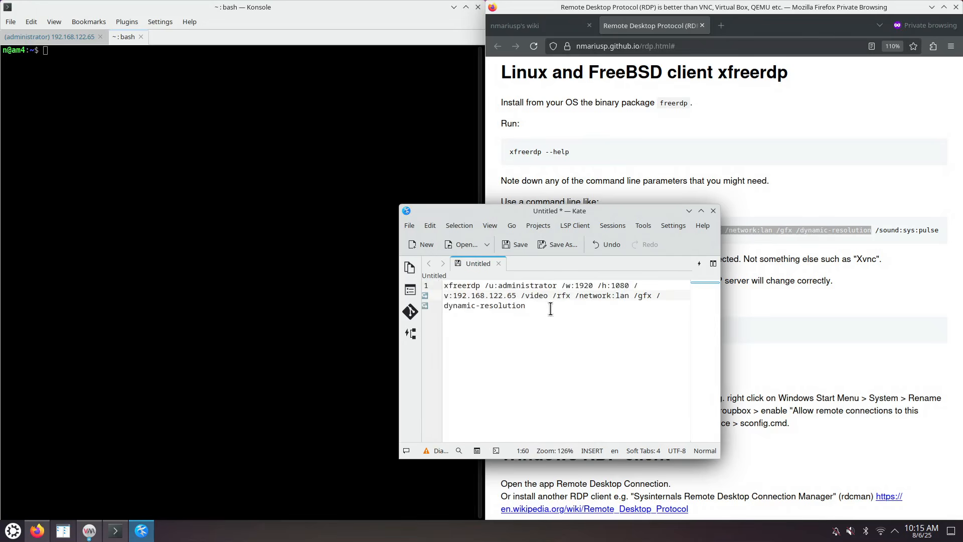
{"action": "left_click_drag", "start_coordinate": [577, 211], "coordinate": [435, 156]}
{"action": "scroll", "coordinate": [455, 272], "scroll_direction": "up", "scroll_amount": 1, "text": "ctrl"}
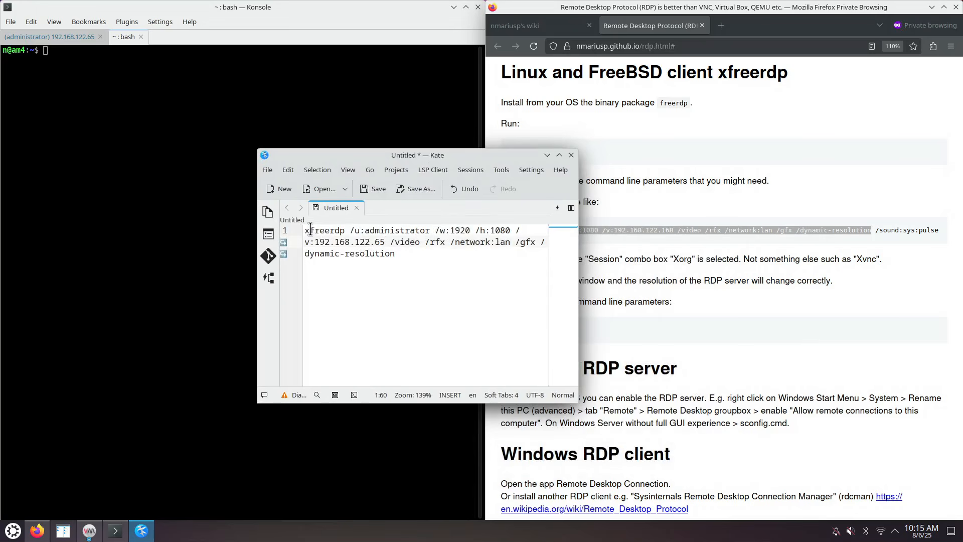
{"action": "left_click_drag", "start_coordinate": [310, 230], "coordinate": [346, 231]}
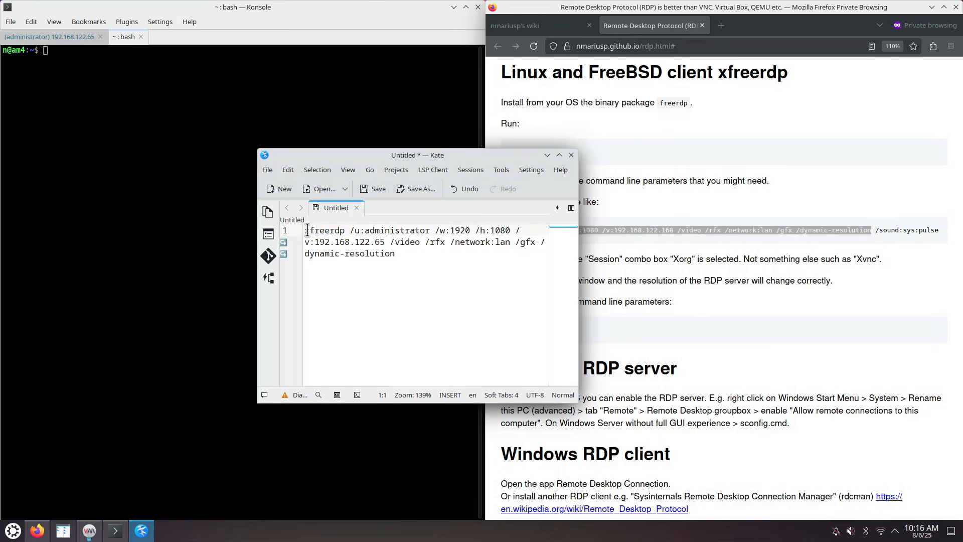
{"action": "key", "text": "Delete"}
{"action": "type", "text": "wl"}
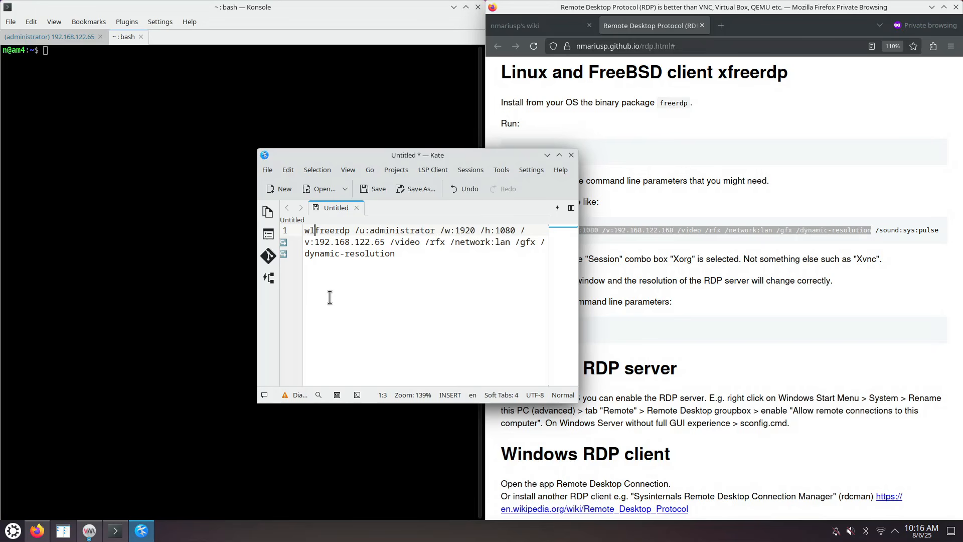
{"action": "key", "text": "BackSpace"}
{"action": "type", "text": "x"}
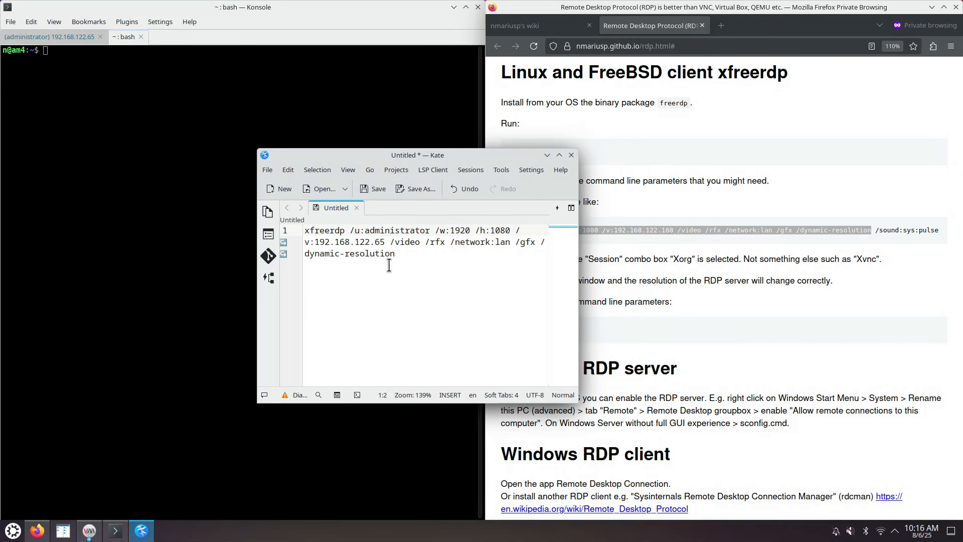
Review the /u:administrator, /v:192.168.122.65, /video and /dynamic-resolution options, then select the whole command
{"action": "left_click_drag", "start_coordinate": [349, 232], "coordinate": [510, 232]}
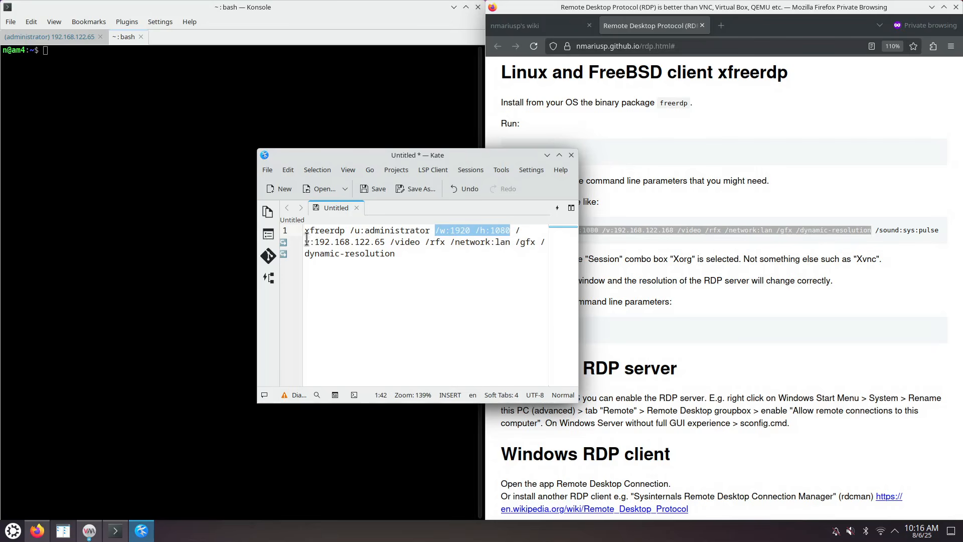
{"action": "left_click_drag", "start_coordinate": [306, 242], "coordinate": [385, 243]}
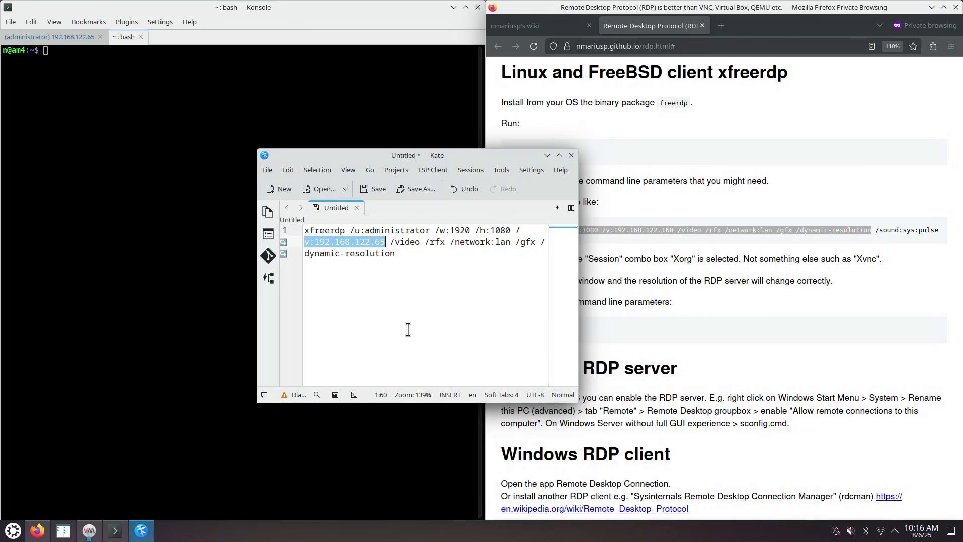
{"action": "left_click", "coordinate": [399, 242]}
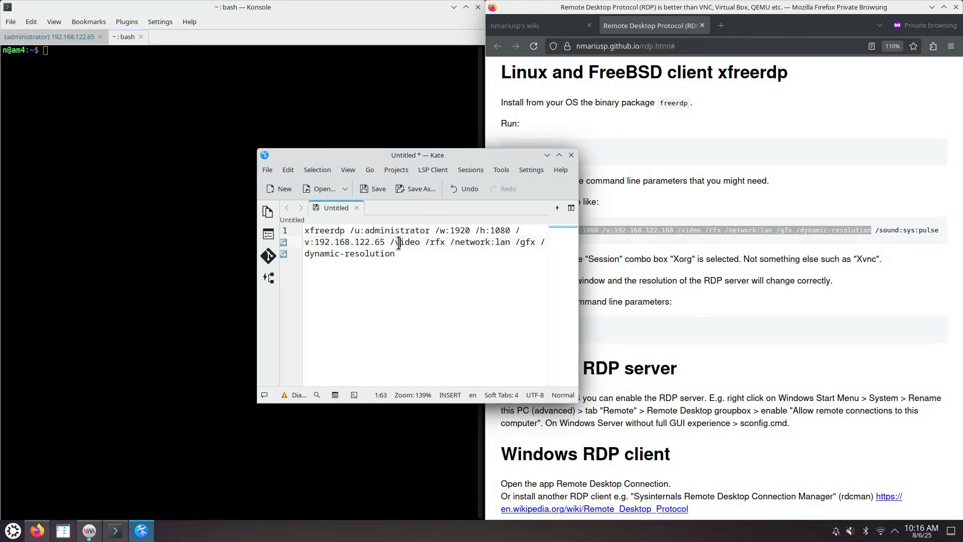
{"action": "left_click_drag", "start_coordinate": [390, 242], "coordinate": [535, 243]}
{"action": "left_click", "coordinate": [390, 243]}
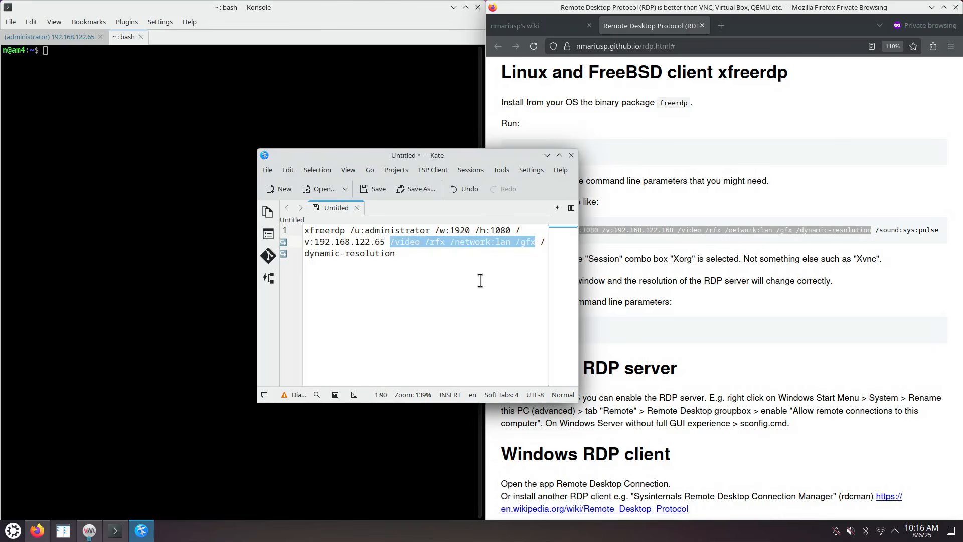
{"action": "left_click_drag", "start_coordinate": [541, 242], "coordinate": [405, 254]}
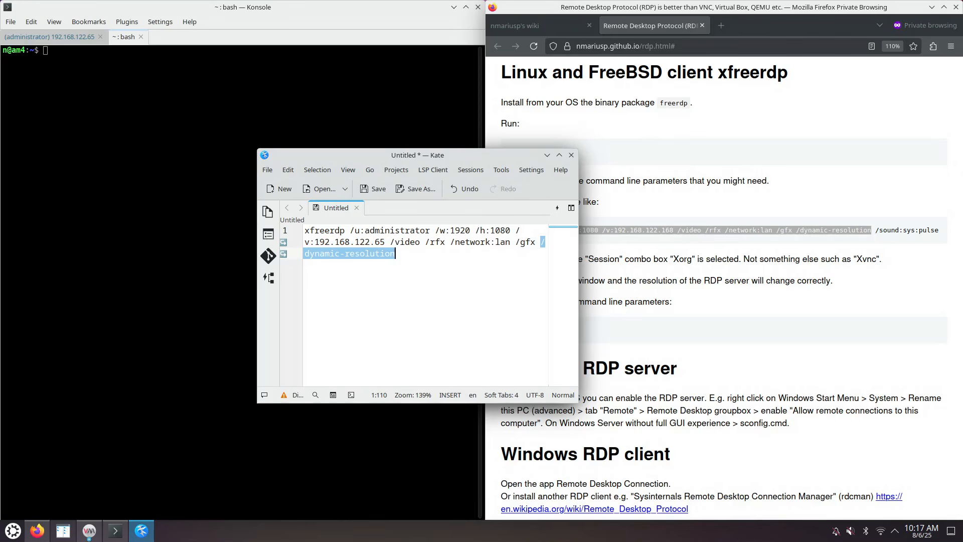
{"action": "left_click_drag", "start_coordinate": [409, 257], "coordinate": [285, 230]}
Copy the edited command from Kate, run it in Konsole and answer Y to trust the certificate
{"action": "right_click", "coordinate": [334, 241]}
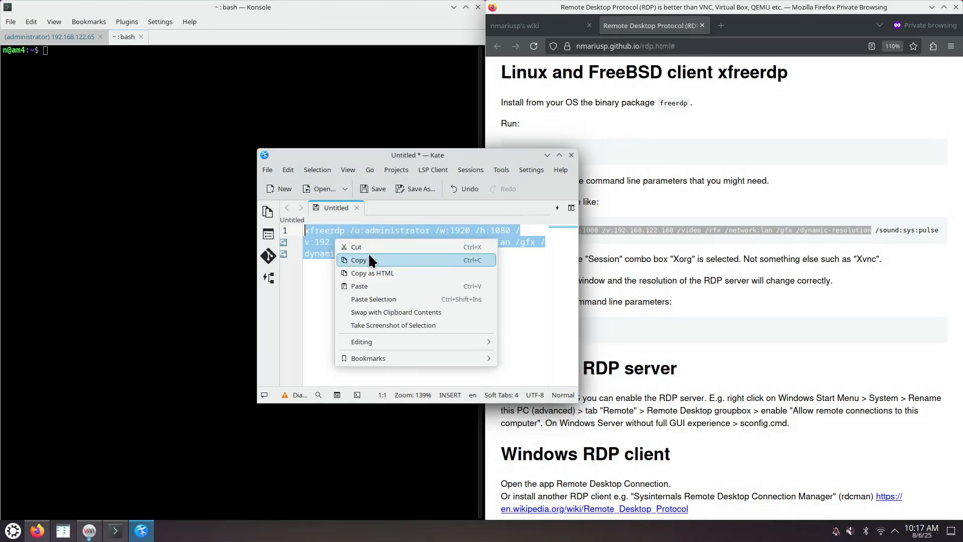
{"action": "left_click", "coordinate": [369, 254]}
{"action": "left_click", "coordinate": [83, 113]}
{"action": "key", "text": "ctrl+shift+v"}
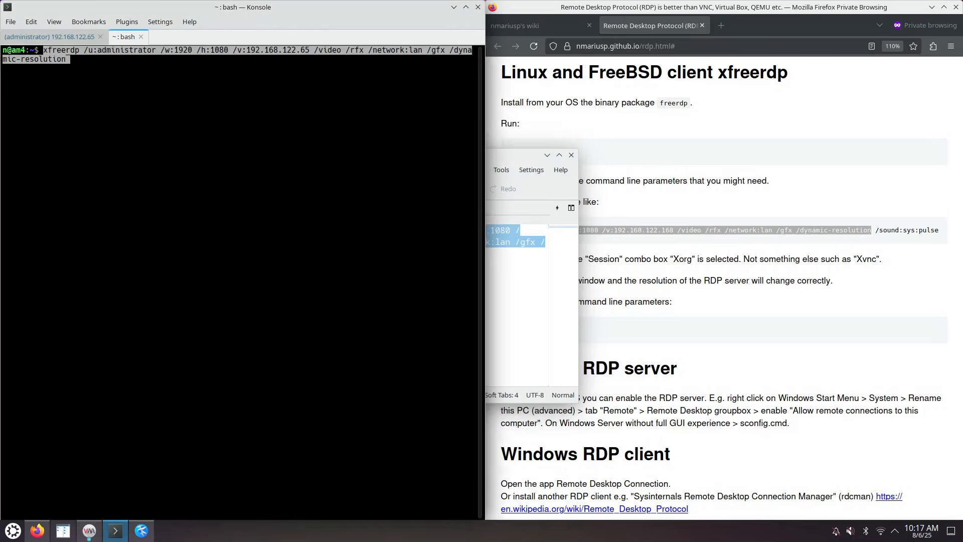
{"action": "key", "text": "Return"}
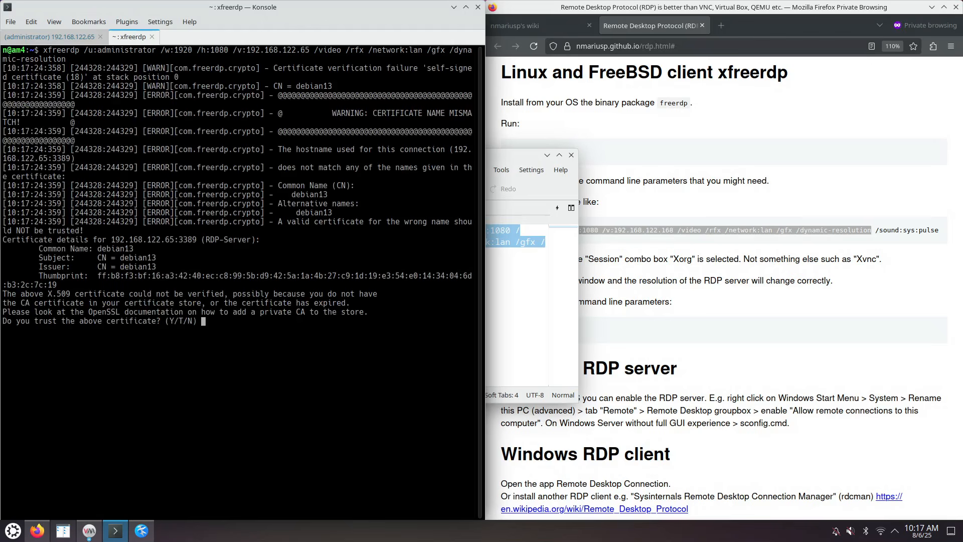
{"action": "type", "text": "Y"}
{"action": "key", "text": "Return"}
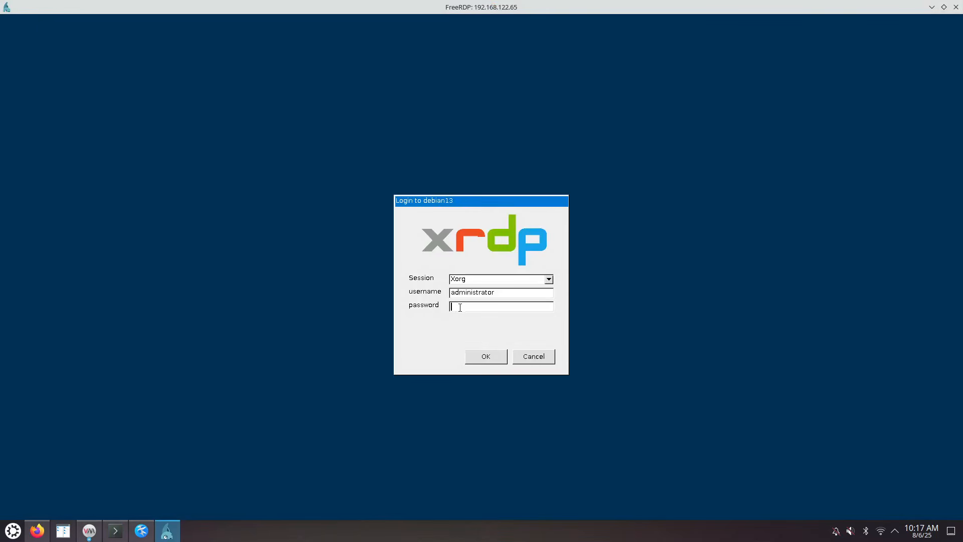
Log in to the xrdp Xorg session with the administrator account's password
{"action": "type", "text": "****"}
{"action": "left_click", "coordinate": [491, 357]}
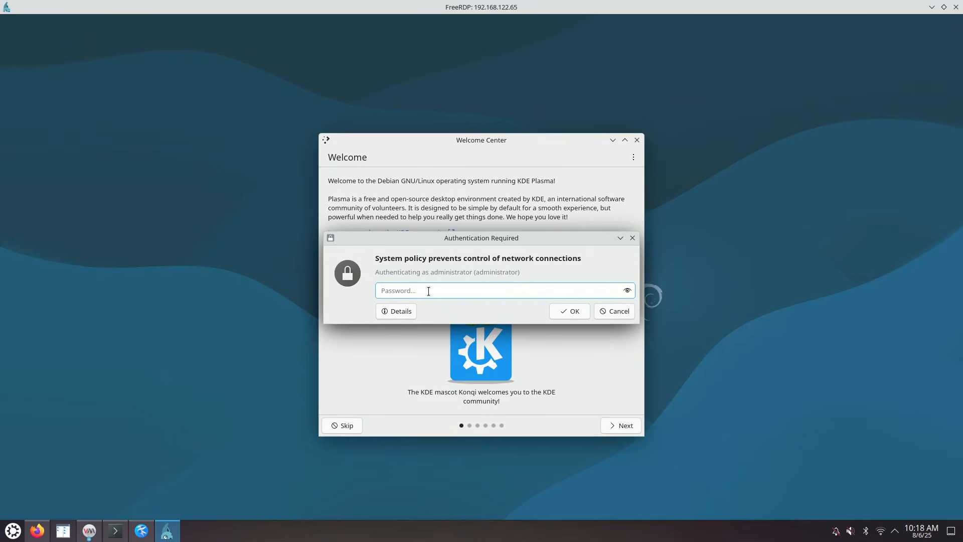
Confirm the network-connections prompt with the account password, then restore and re-maximize the FreeRDP window
{"action": "type", "text": "1234"}
{"action": "key", "text": "Return"}
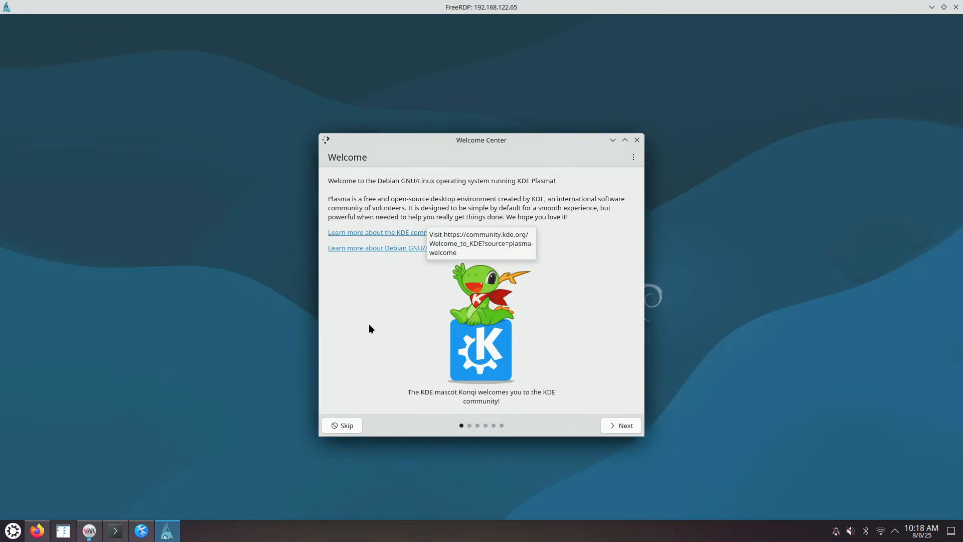
{"action": "double_click", "coordinate": [323, 7]}
{"action": "double_click", "coordinate": [381, 8]}
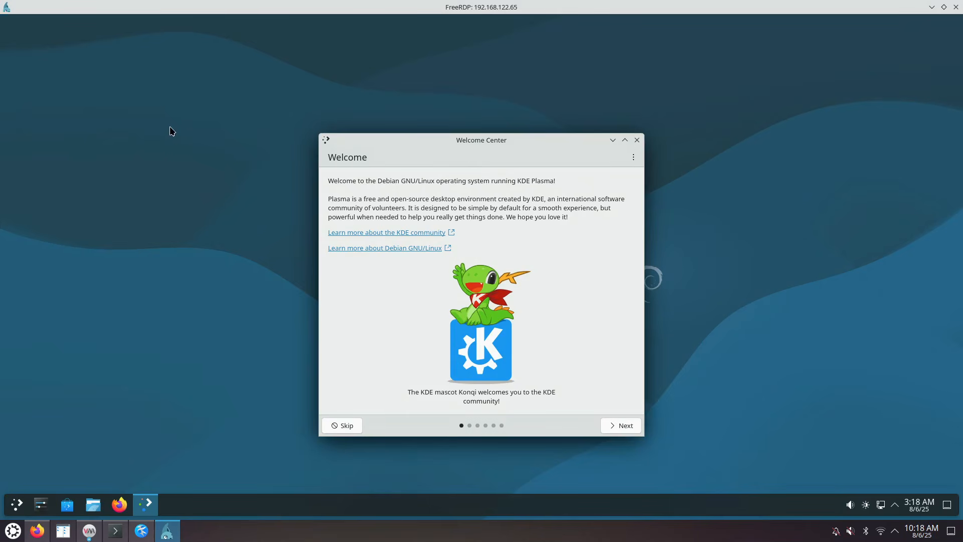
{"action": "right_click", "coordinate": [140, 107]}
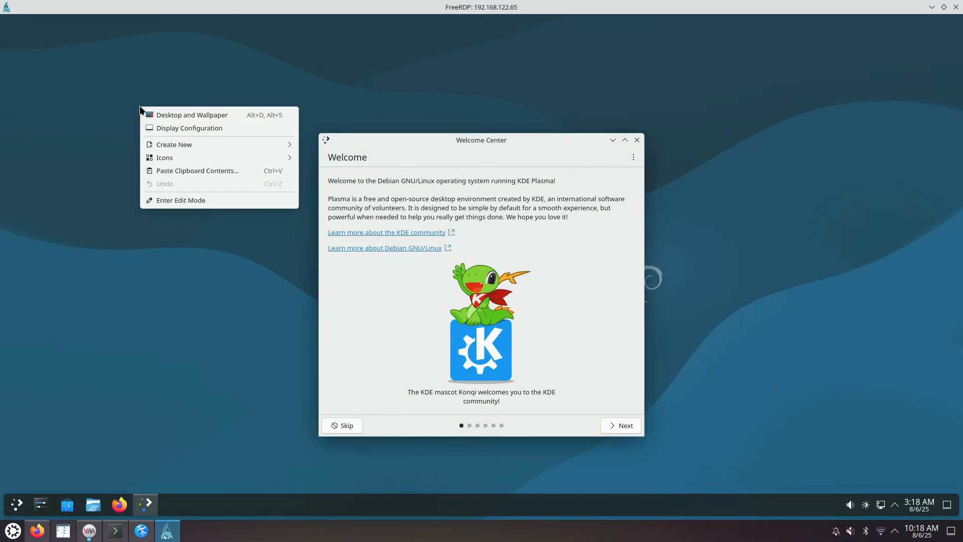
{"action": "left_click", "coordinate": [194, 129]}
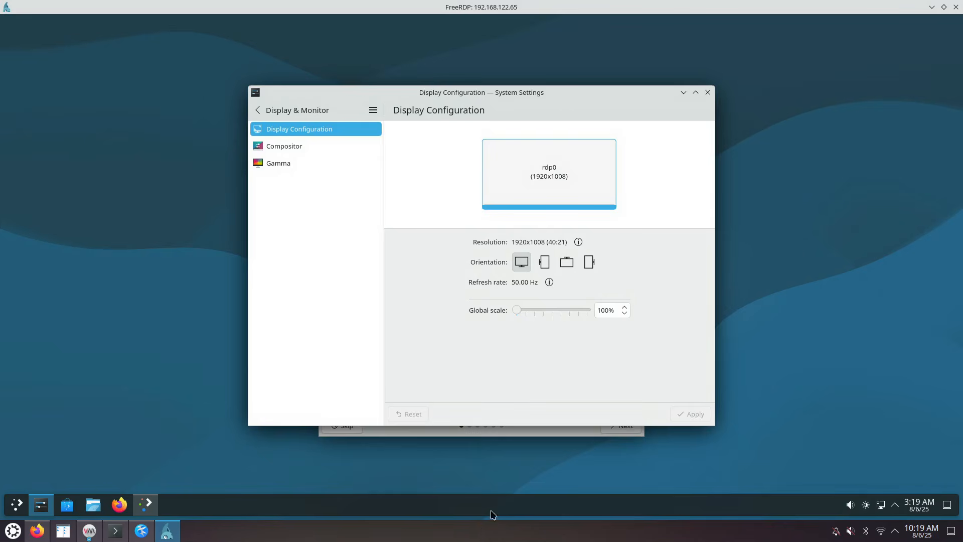
{"action": "left_click", "coordinate": [708, 92]}
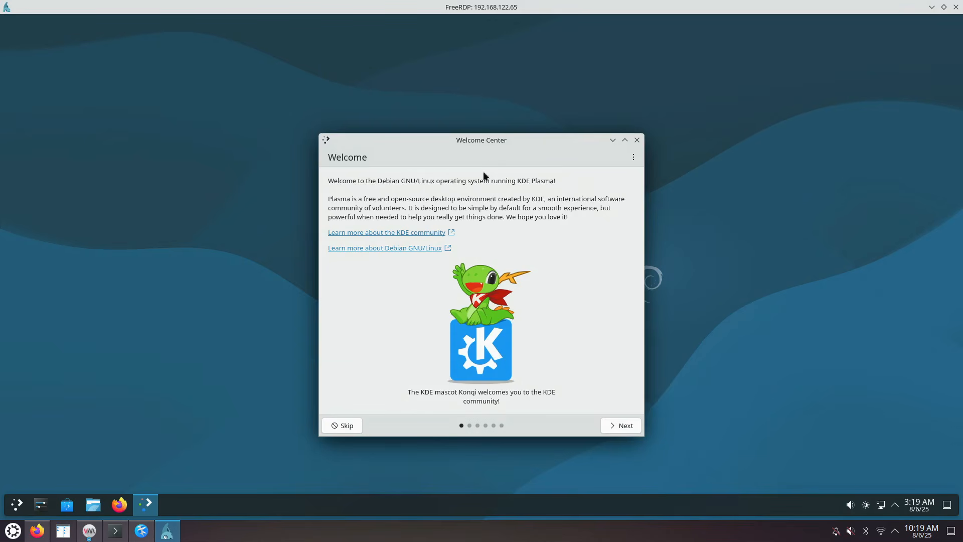
Open 'Learn more about the KDE community', minimize Firefox, and go to the Simple by Default page
{"action": "left_click", "coordinate": [430, 233]}
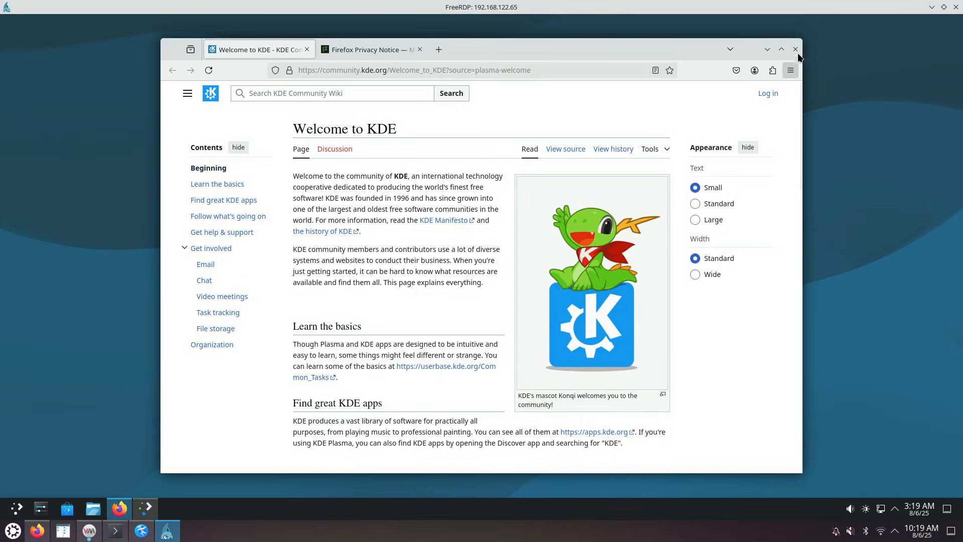
{"action": "left_click", "coordinate": [767, 49]}
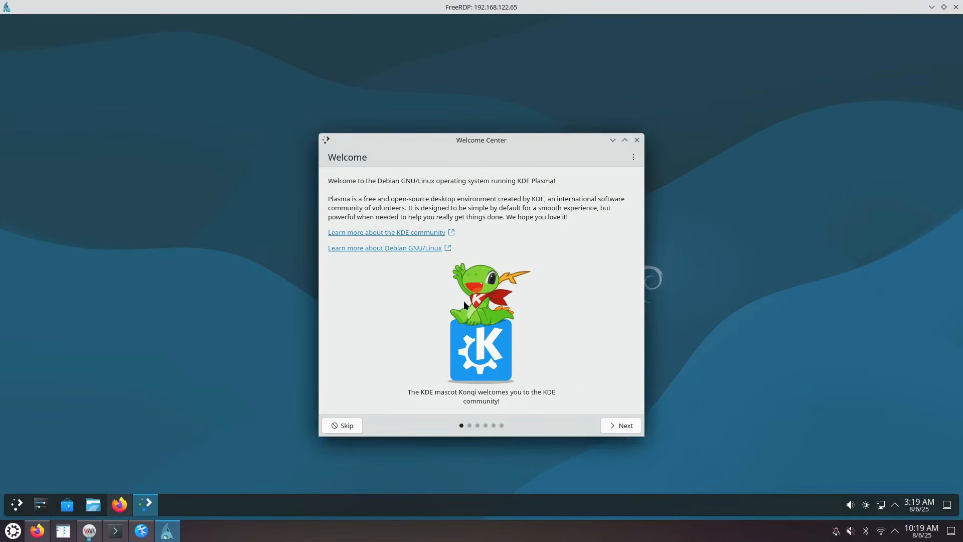
{"action": "left_click", "coordinate": [615, 427]}
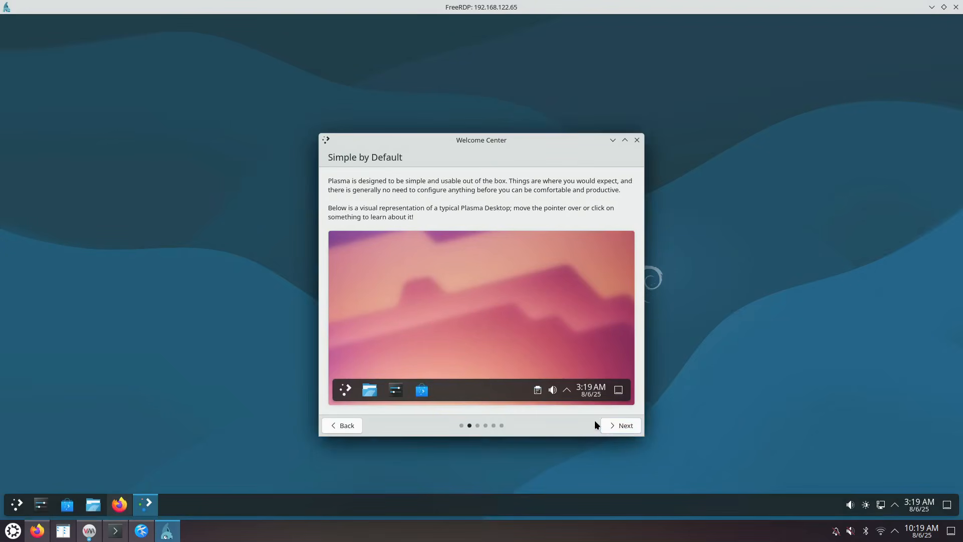
{"action": "mouse_move", "coordinate": [347, 392]}
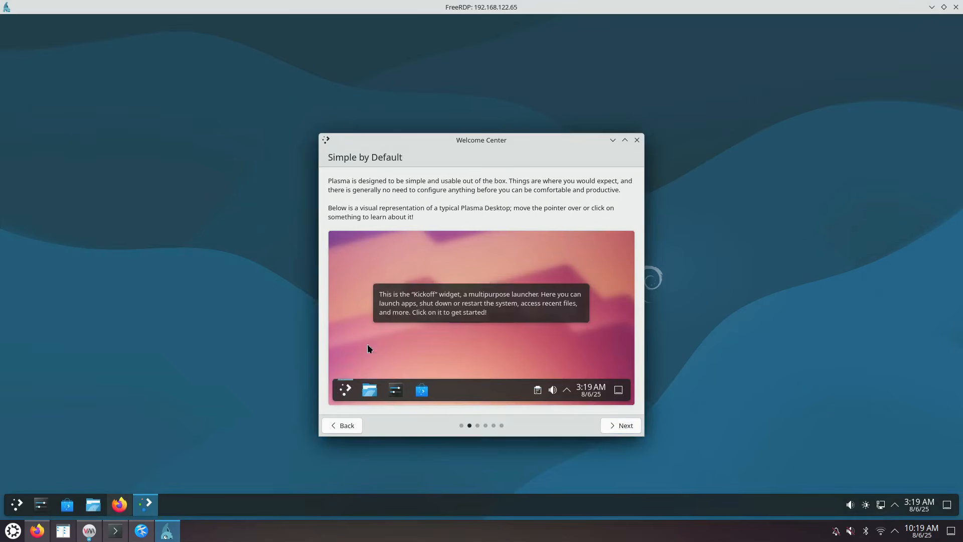
{"action": "mouse_move", "coordinate": [396, 390]}
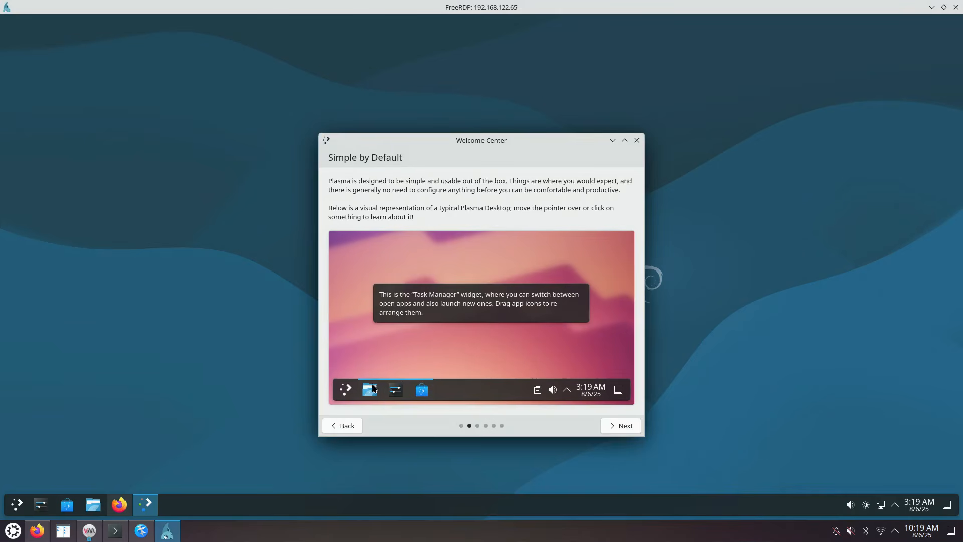
{"action": "mouse_move", "coordinate": [377, 369]}
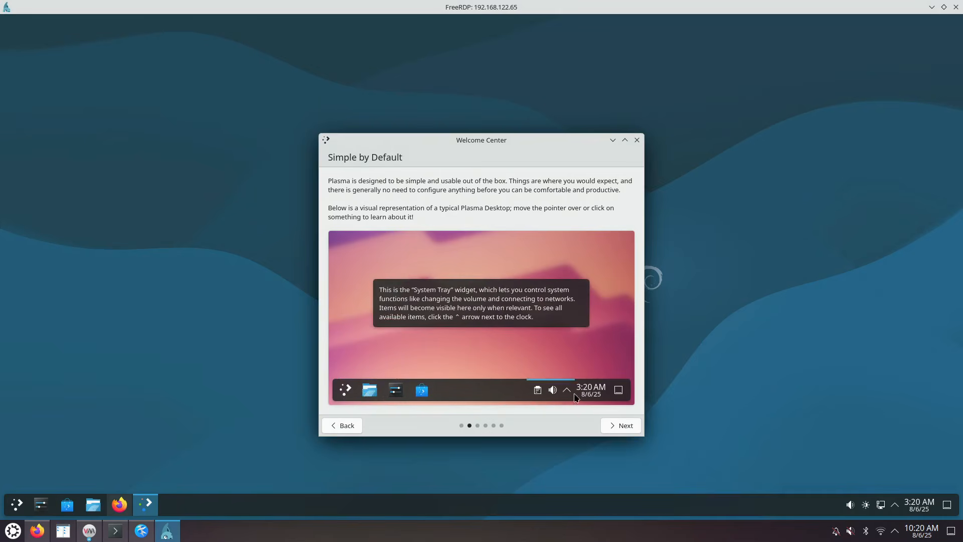
{"action": "mouse_move", "coordinate": [624, 395]}
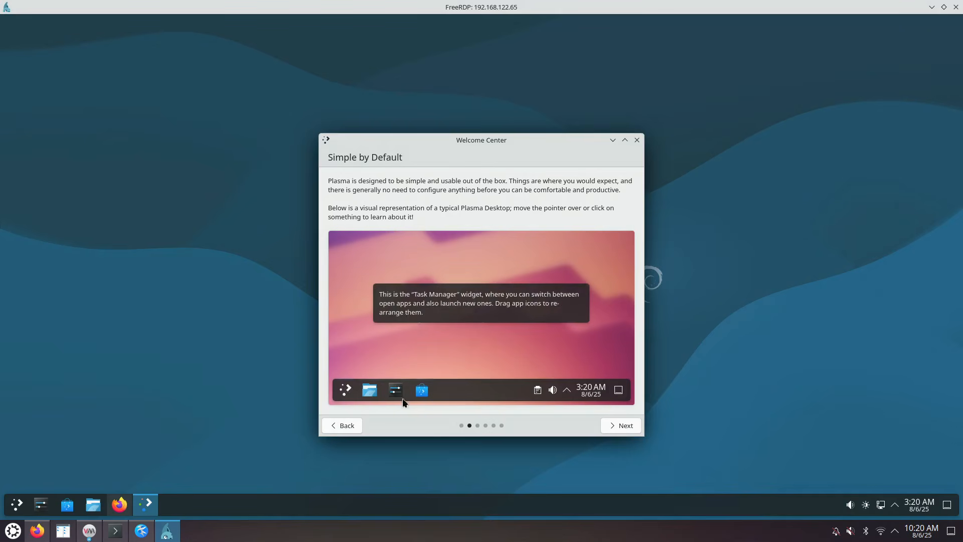
{"action": "mouse_move", "coordinate": [543, 398]}
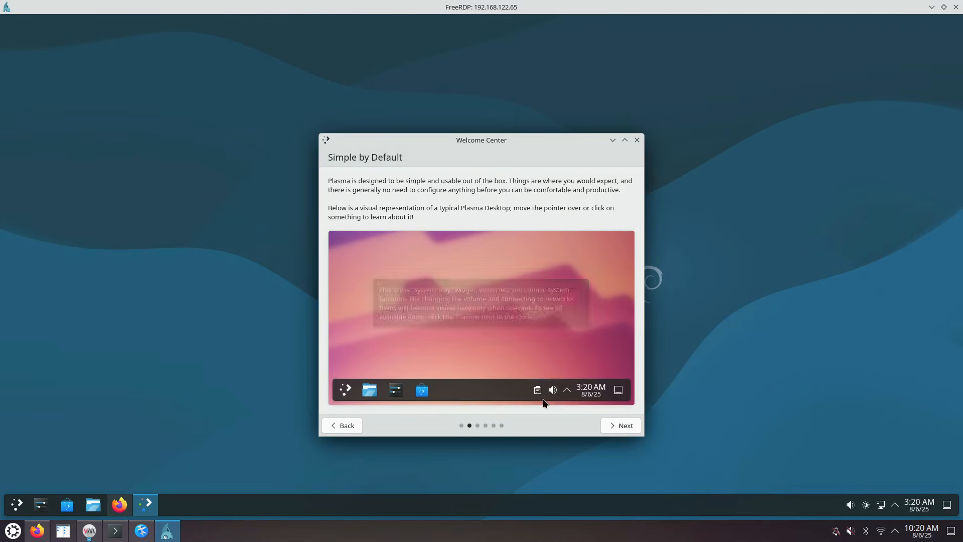
{"action": "mouse_move", "coordinate": [580, 395]}
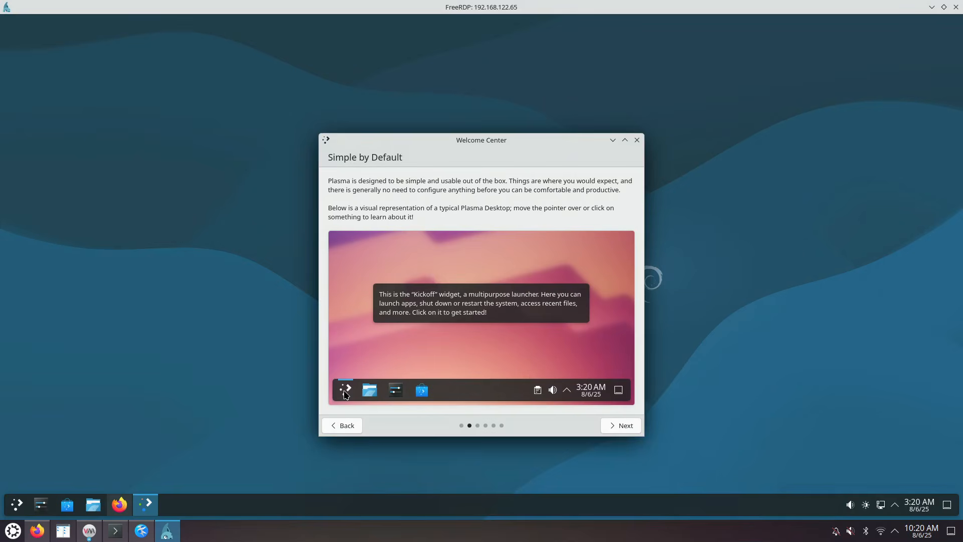
{"action": "right_click", "coordinate": [18, 503]}
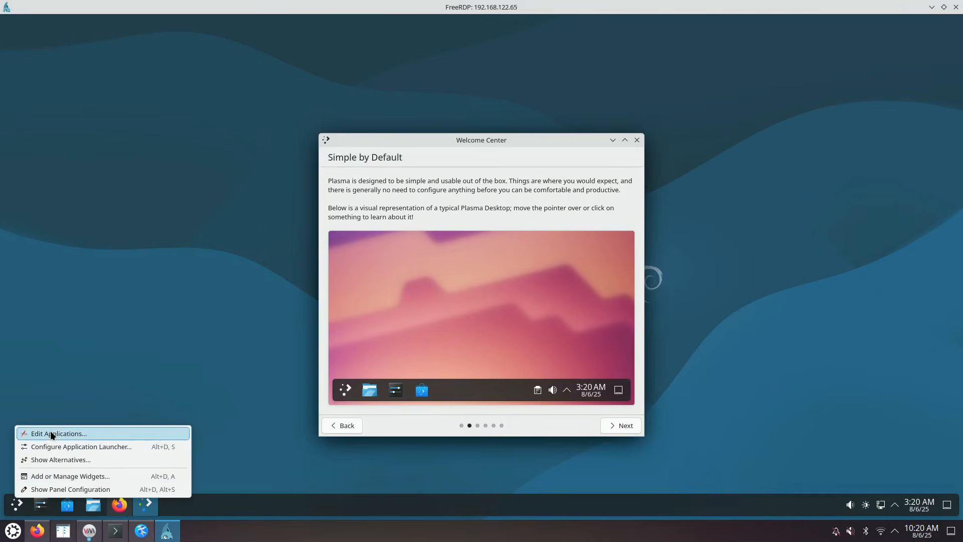
{"action": "left_click", "coordinate": [53, 459]}
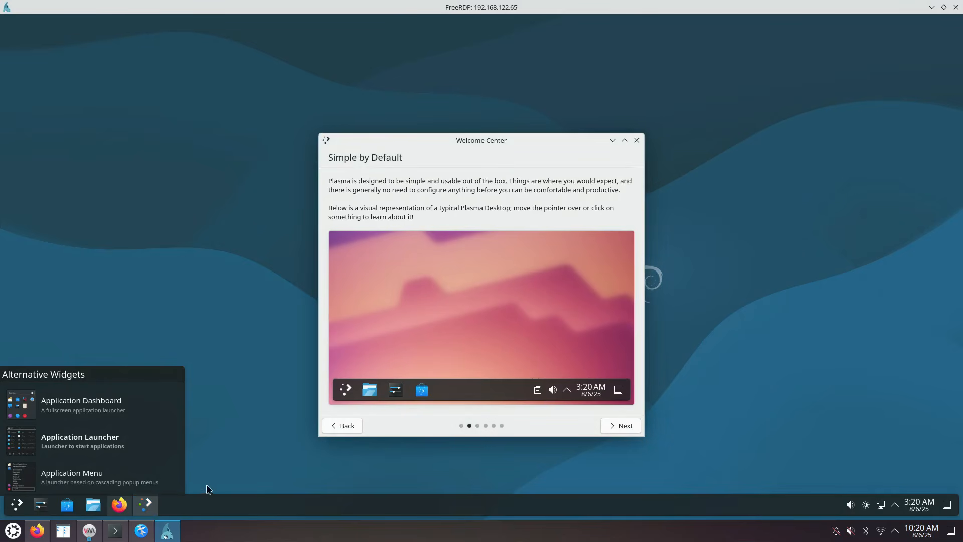
{"action": "left_click", "coordinate": [15, 507]}
{"action": "right_click", "coordinate": [15, 509]}
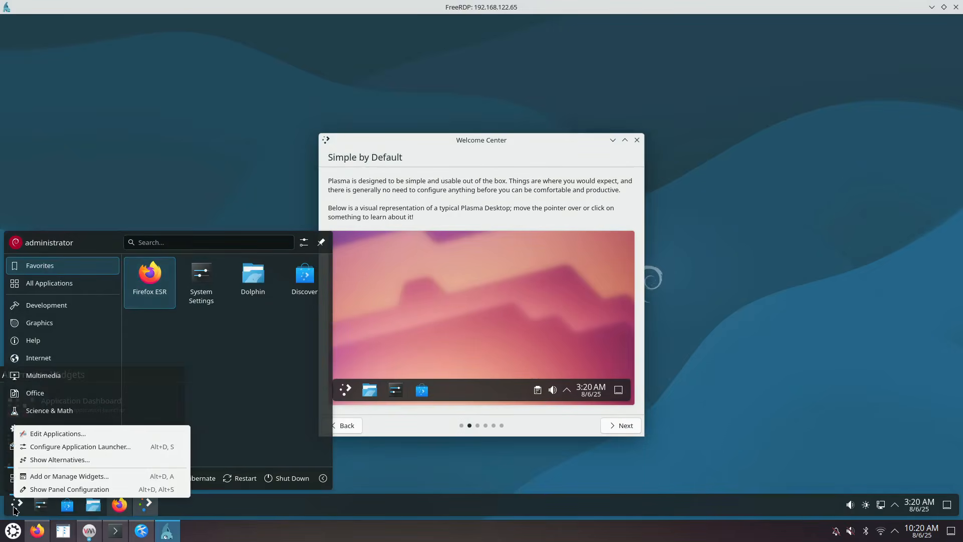
{"action": "left_click", "coordinate": [50, 446]}
{"action": "left_click", "coordinate": [129, 372]}
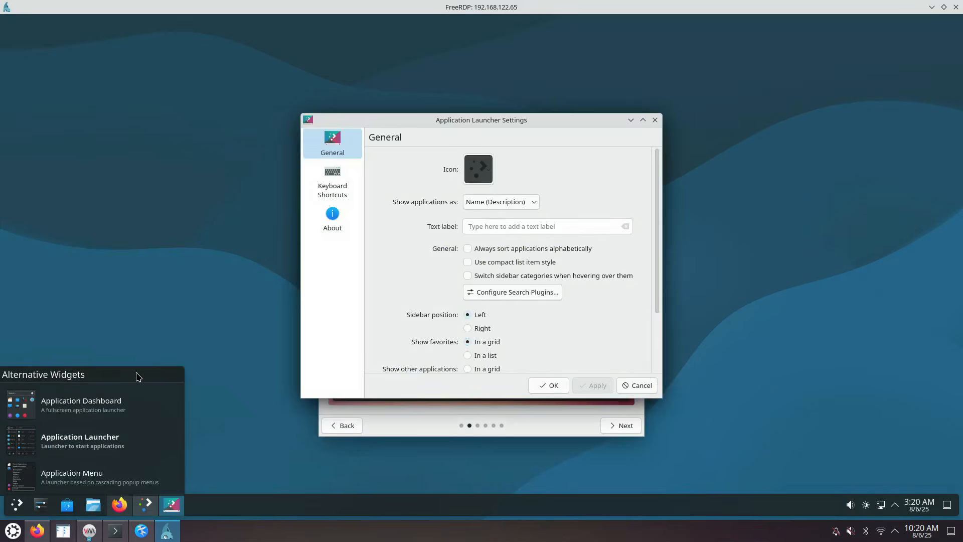
{"action": "left_click", "coordinate": [233, 385]}
{"action": "left_click", "coordinate": [655, 121]}
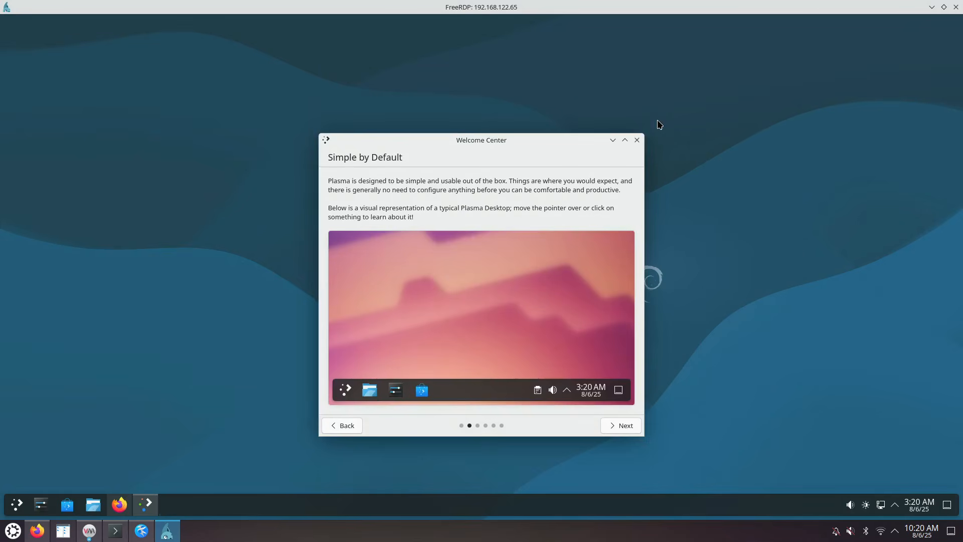
Reposition the Welcome Center window and advance to the Powerful When Needed page
{"action": "mouse_move", "coordinate": [459, 341]}
{"action": "left_click_drag", "start_coordinate": [502, 138], "coordinate": [371, 109]}
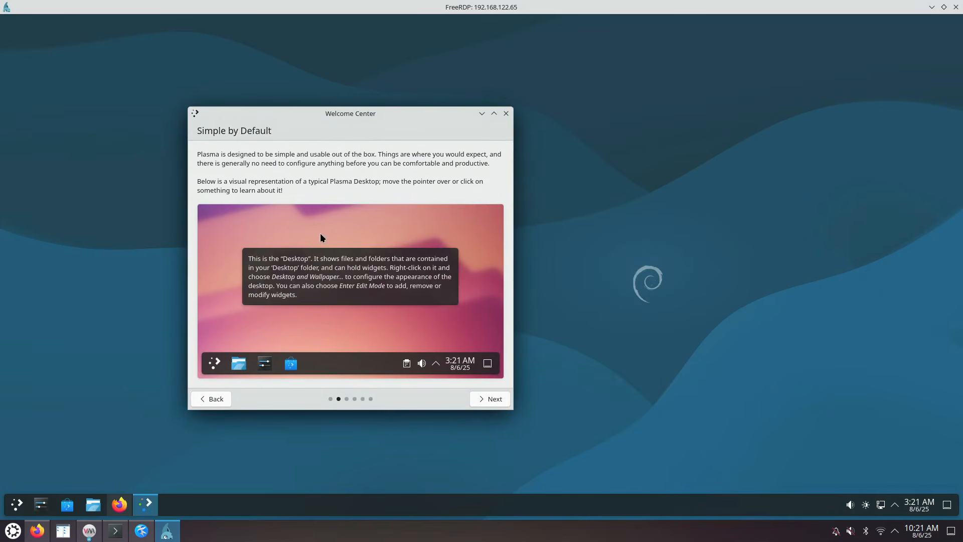
{"action": "mouse_move", "coordinate": [466, 294]}
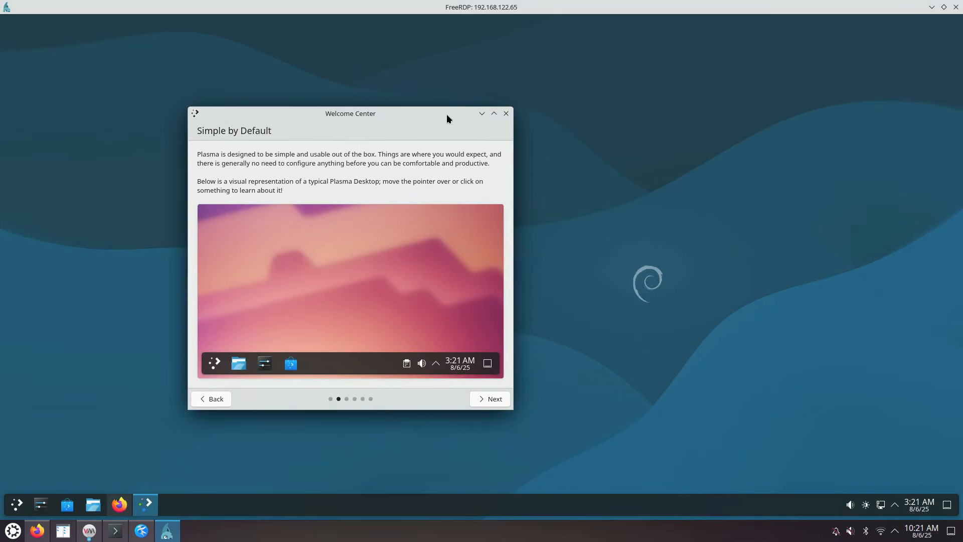
{"action": "left_click_drag", "start_coordinate": [471, 113], "coordinate": [430, 110]}
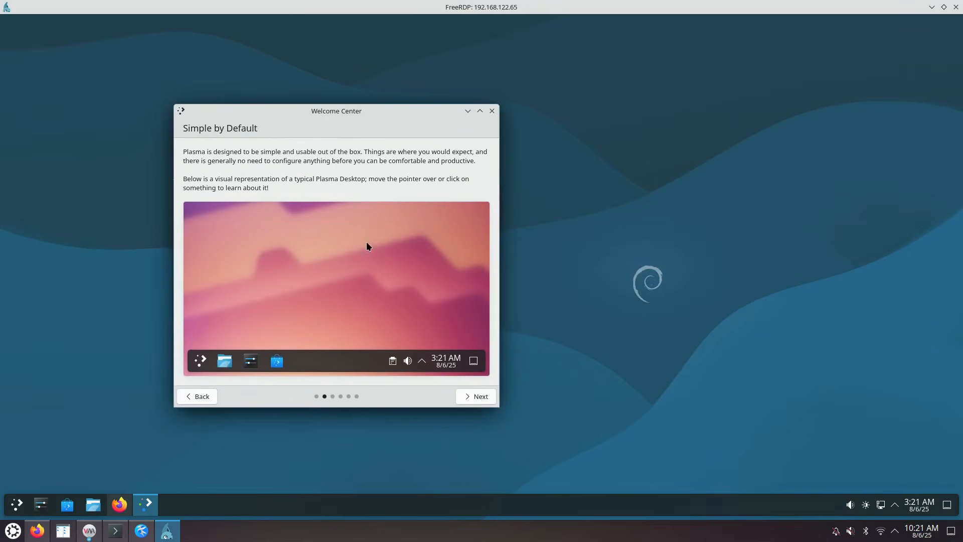
{"action": "left_click", "coordinate": [481, 396]}
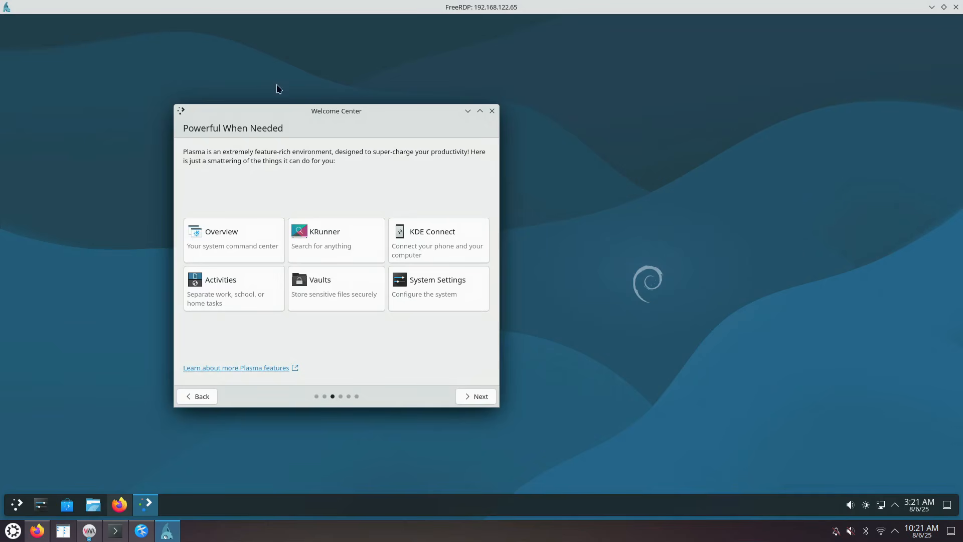
{"action": "left_click", "coordinate": [304, 59]}
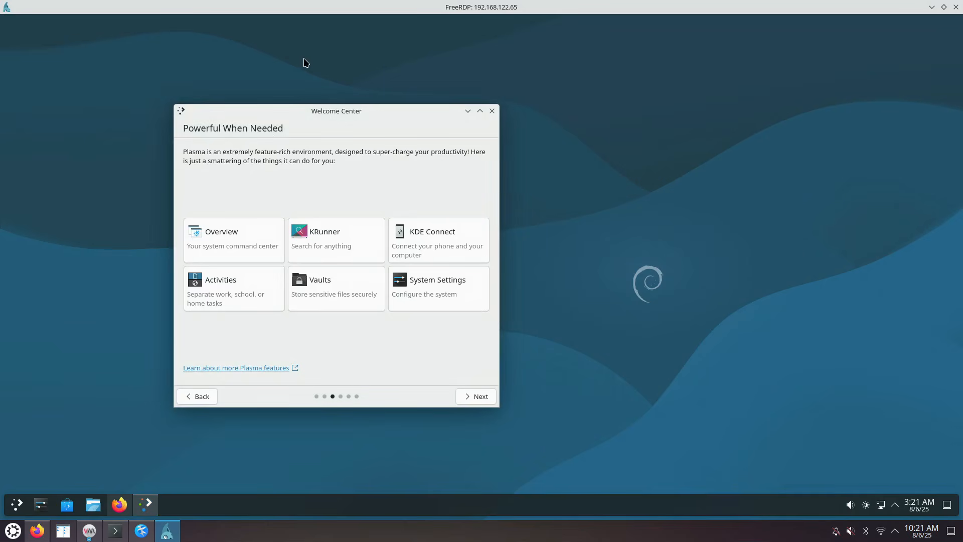
{"action": "key", "text": "alt+space"}
{"action": "key", "text": "Escape"}
{"action": "left_click", "coordinate": [41, 506]}
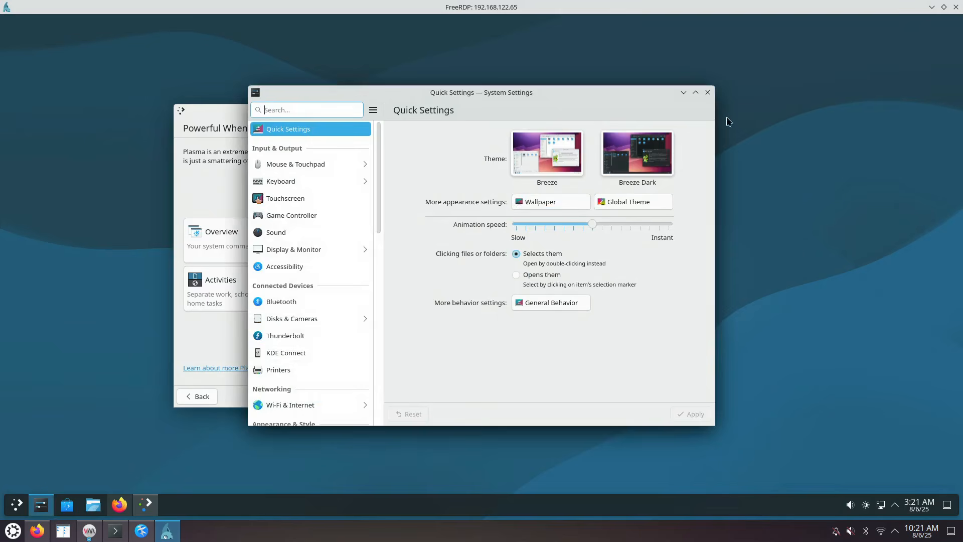
{"action": "left_click", "coordinate": [708, 93]}
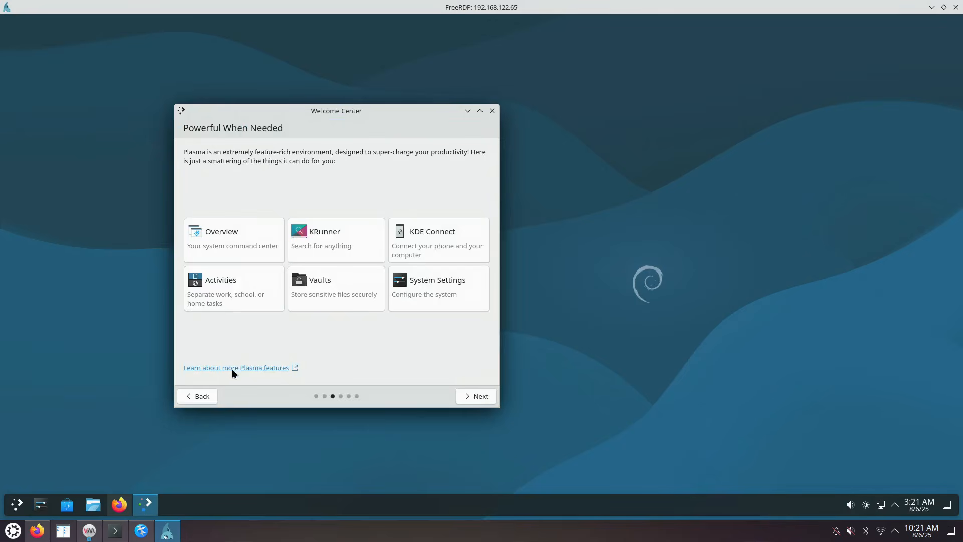
Open the Plasma features wiki page and read through it with the Appearance panel hidden
{"action": "left_click", "coordinate": [235, 369]}
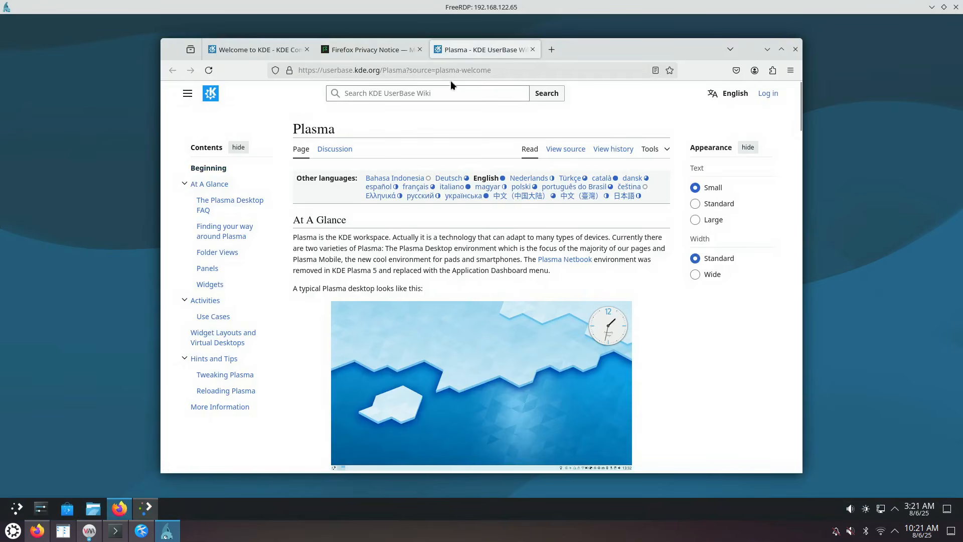
{"action": "scroll", "coordinate": [343, 253], "scroll_direction": "down", "scroll_amount": 1}
{"action": "scroll", "coordinate": [340, 250], "scroll_direction": "down", "scroll_amount": 5}
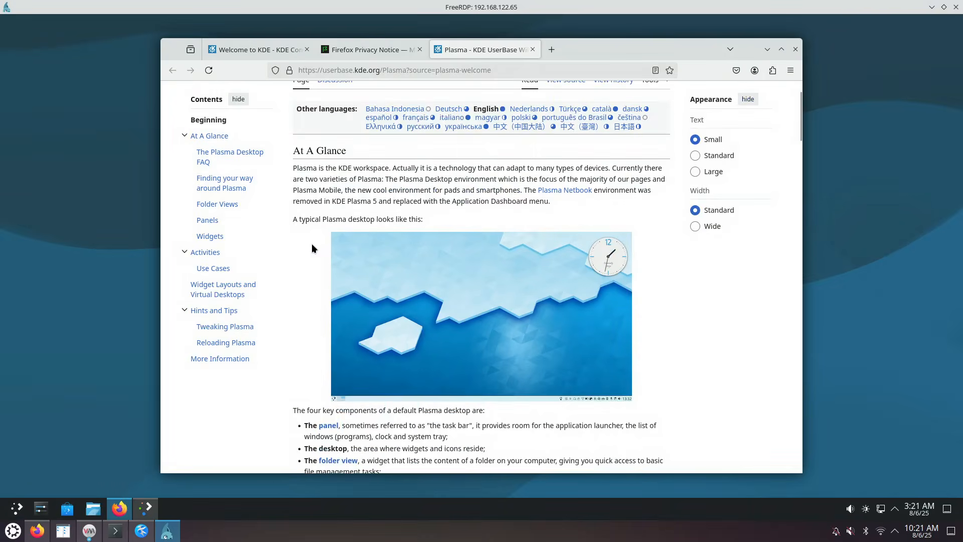
{"action": "scroll", "coordinate": [309, 243], "scroll_direction": "down", "scroll_amount": 7}
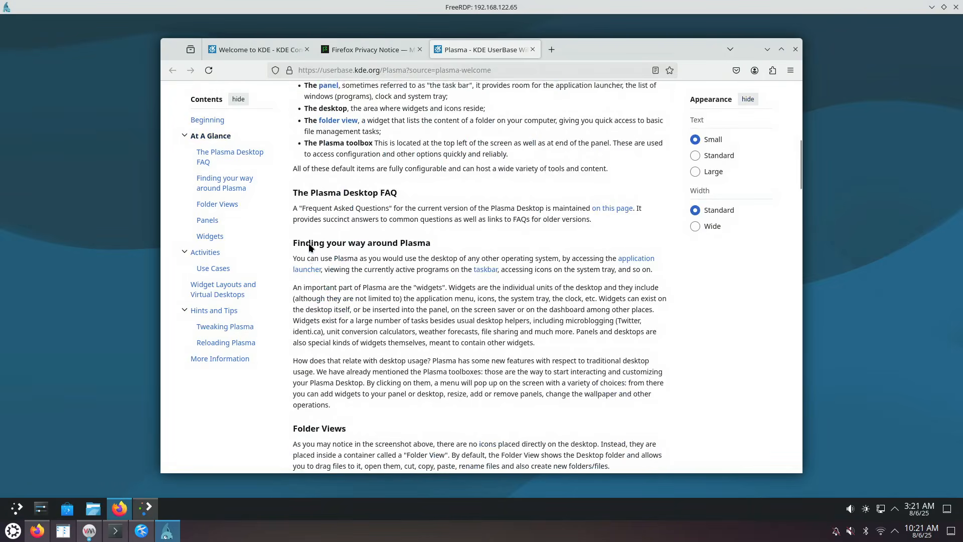
{"action": "scroll", "coordinate": [321, 257], "scroll_direction": "down", "scroll_amount": 6}
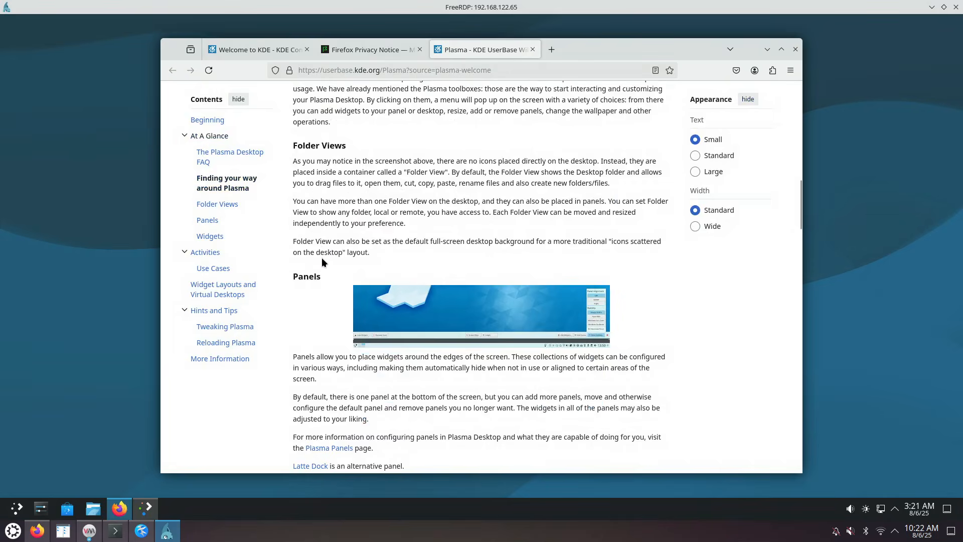
{"action": "scroll", "coordinate": [321, 257], "scroll_direction": "down", "scroll_amount": 3}
{"action": "scroll", "coordinate": [378, 261], "scroll_direction": "down", "scroll_amount": 15}
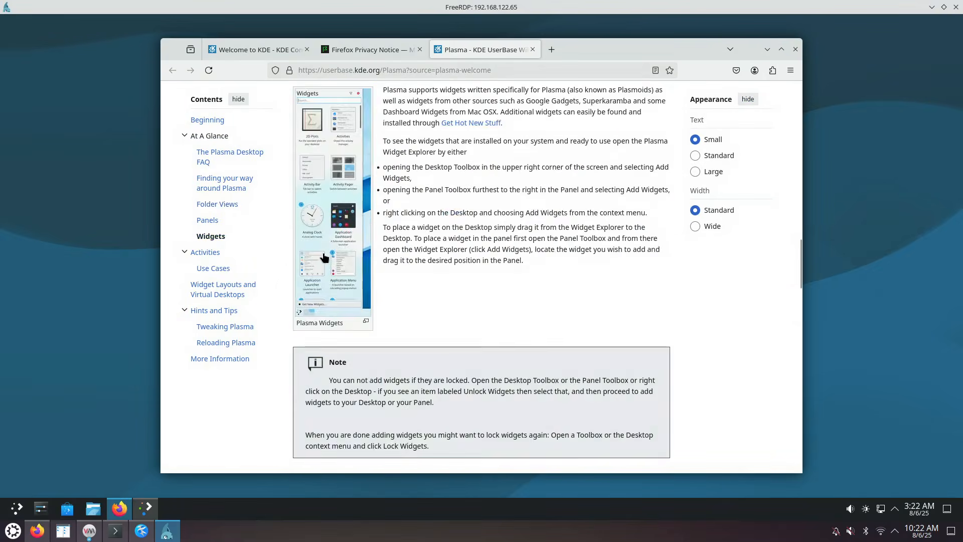
{"action": "scroll", "coordinate": [379, 263], "scroll_direction": "down", "scroll_amount": 20}
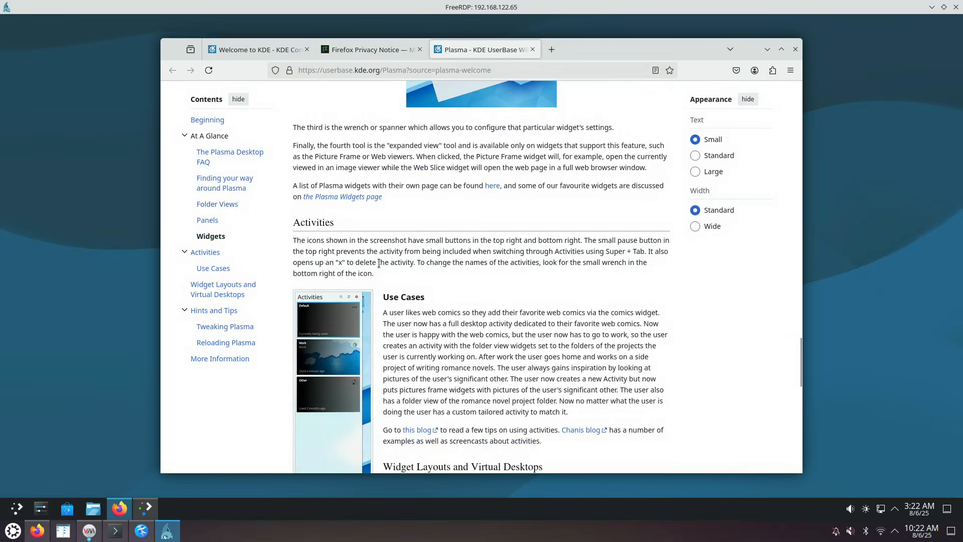
{"action": "scroll", "coordinate": [377, 263], "scroll_direction": "down", "scroll_amount": 5}
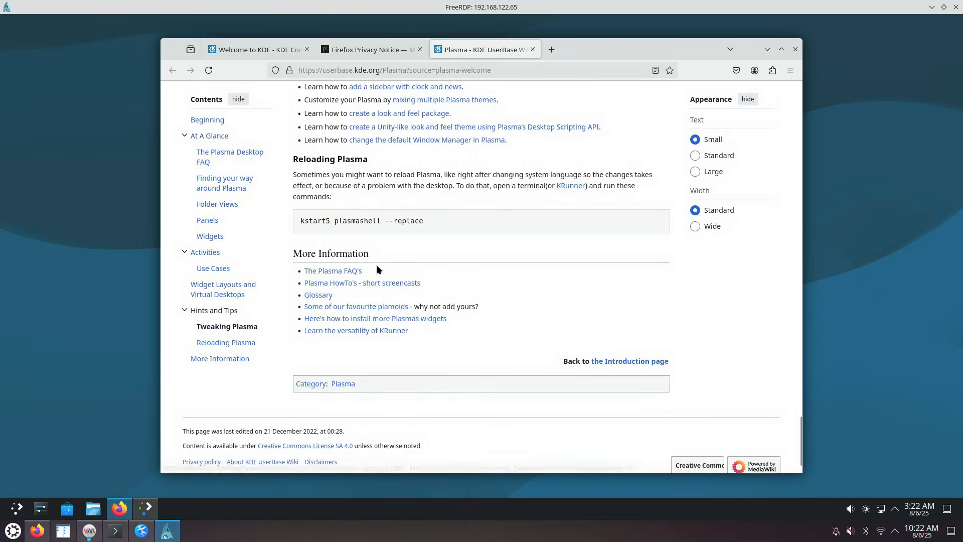
{"action": "scroll", "coordinate": [376, 265], "scroll_direction": "up", "scroll_amount": 20}
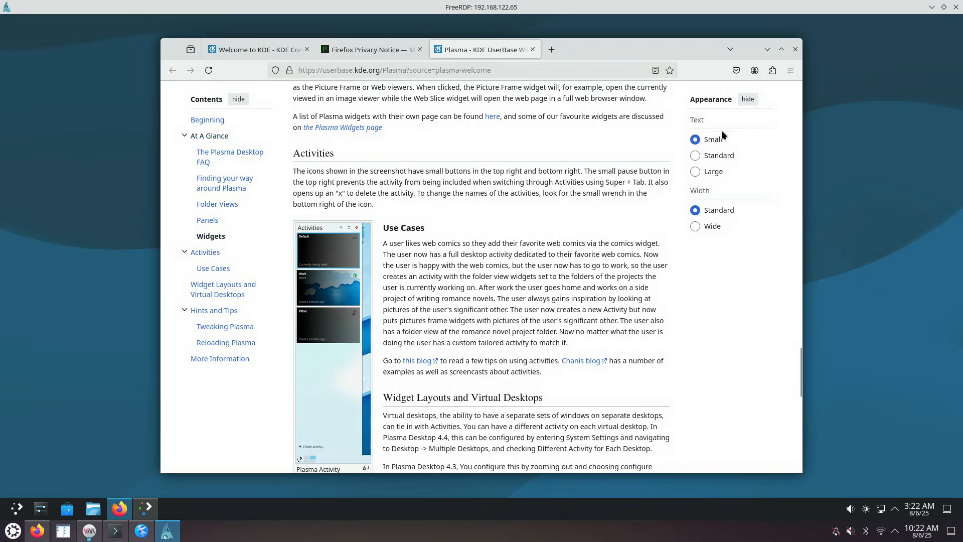
{"action": "left_click", "coordinate": [748, 100]}
{"action": "scroll", "coordinate": [519, 225], "scroll_direction": "down", "scroll_amount": 15}
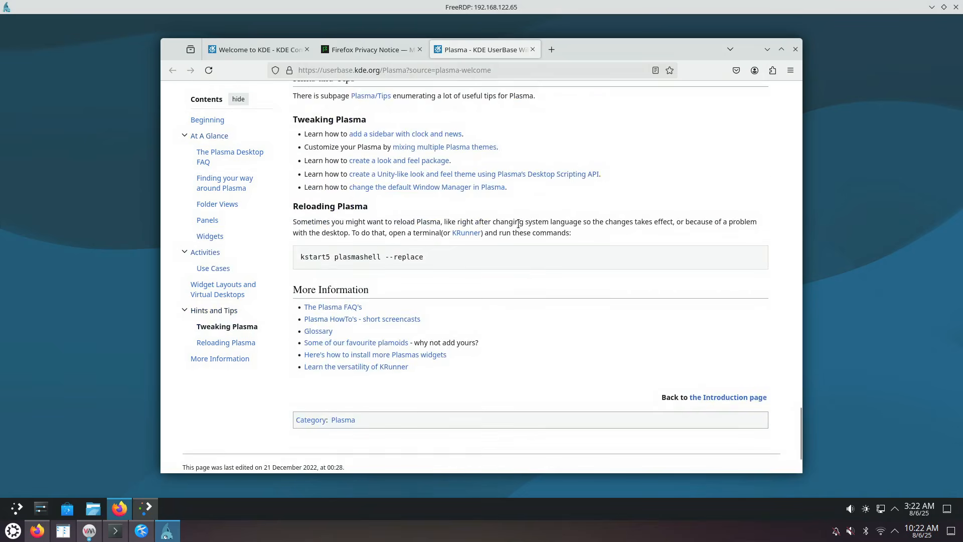
{"action": "scroll", "coordinate": [520, 227], "scroll_direction": "up", "scroll_amount": 15}
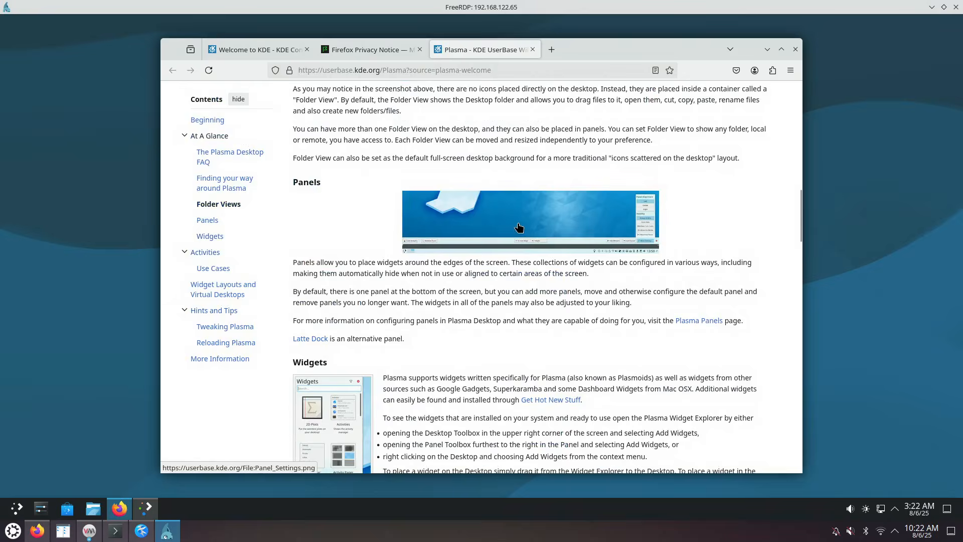
{"action": "scroll", "coordinate": [519, 226], "scroll_direction": "up", "scroll_amount": 5}
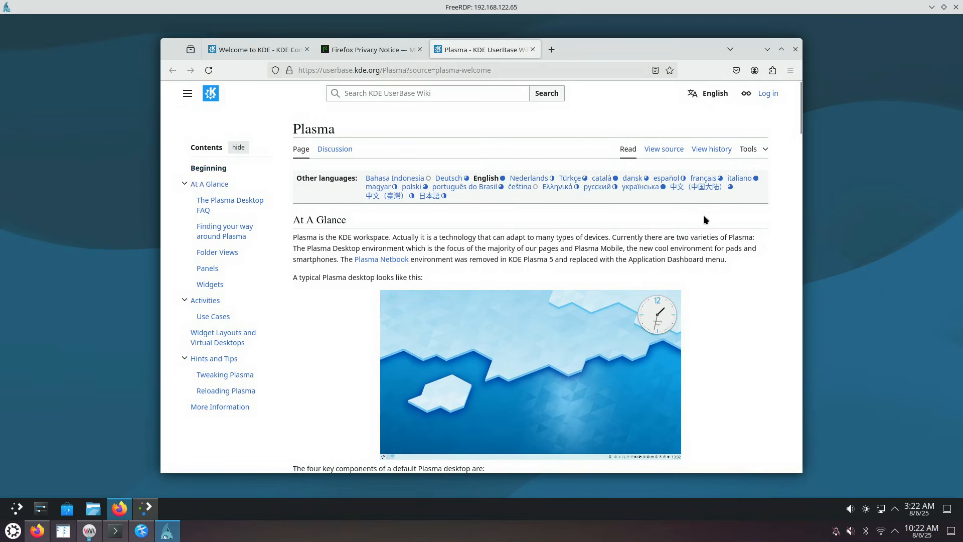
View the revision history, close the revision-history and Privacy Notice tabs, and minimize Firefox
{"action": "left_click", "coordinate": [705, 152]}
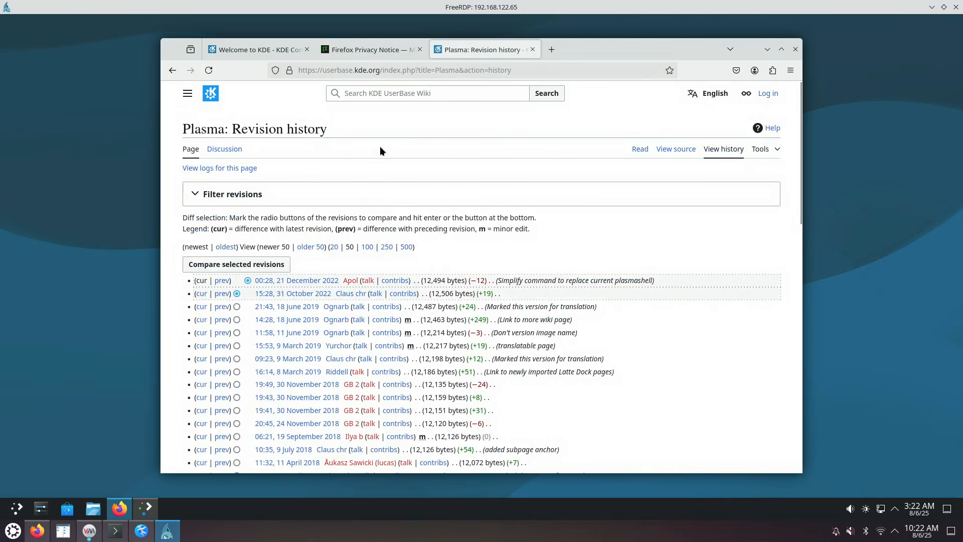
{"action": "left_click", "coordinate": [533, 49]}
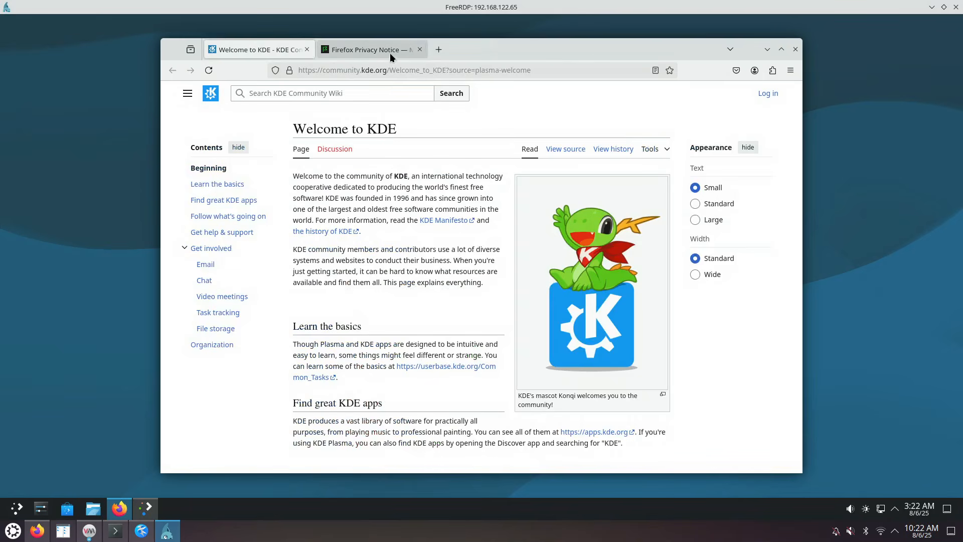
{"action": "left_click", "coordinate": [419, 49]}
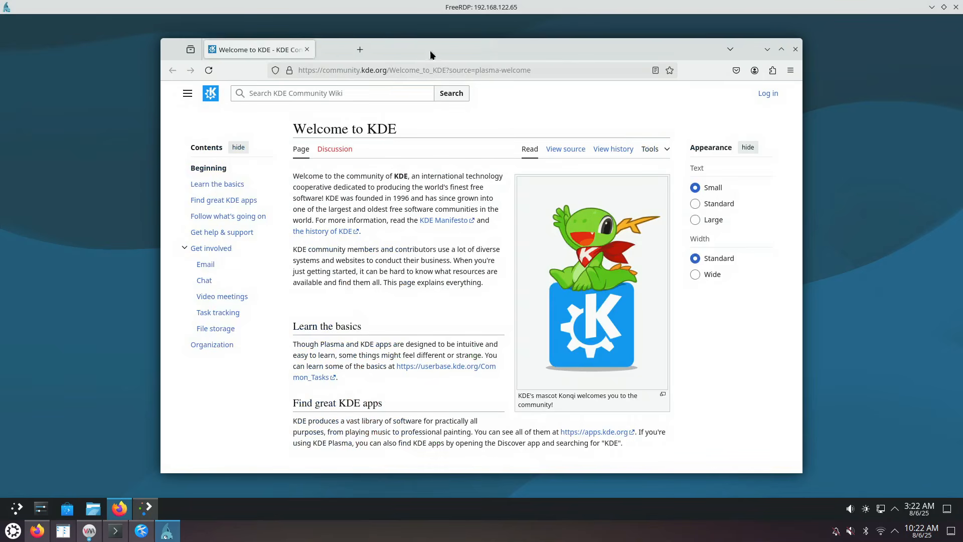
{"action": "left_click", "coordinate": [767, 49]}
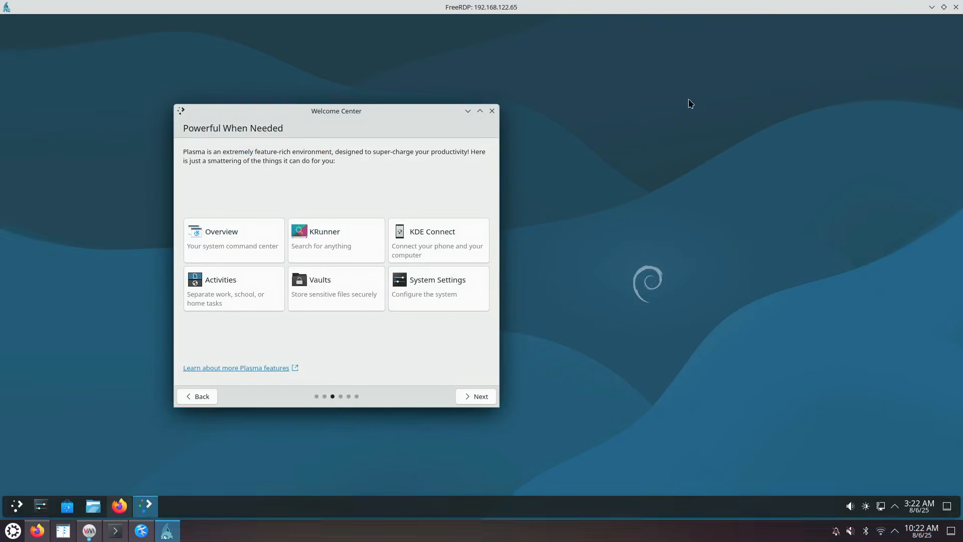
Go to the Manage Software page, open VLC in Discover, and refocus the Welcome Center
{"action": "left_click", "coordinate": [478, 397]}
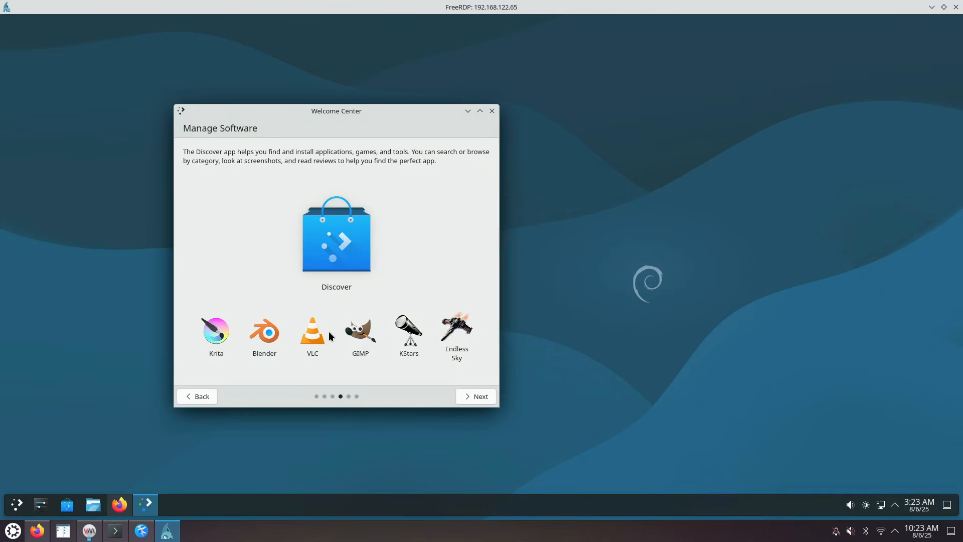
{"action": "left_click", "coordinate": [312, 335]}
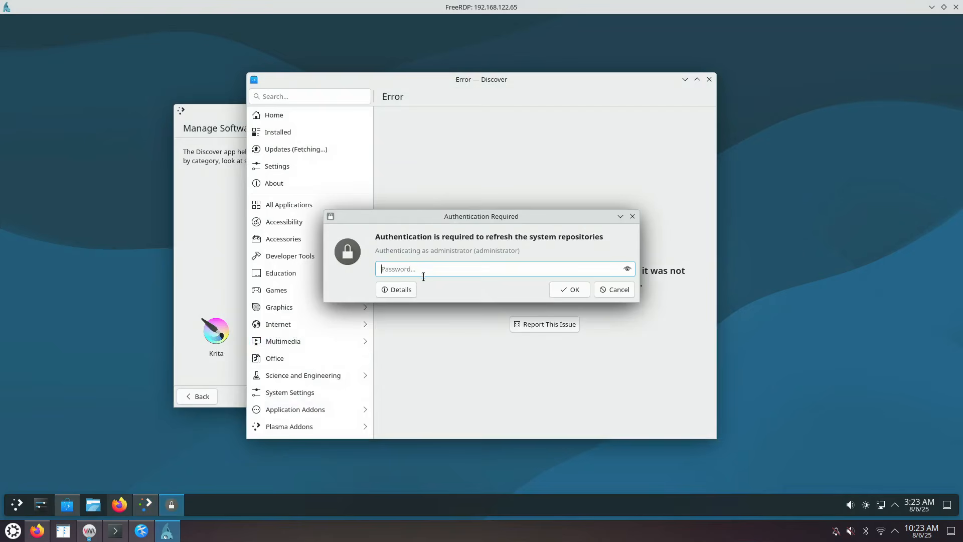
{"action": "left_click", "coordinate": [222, 251]}
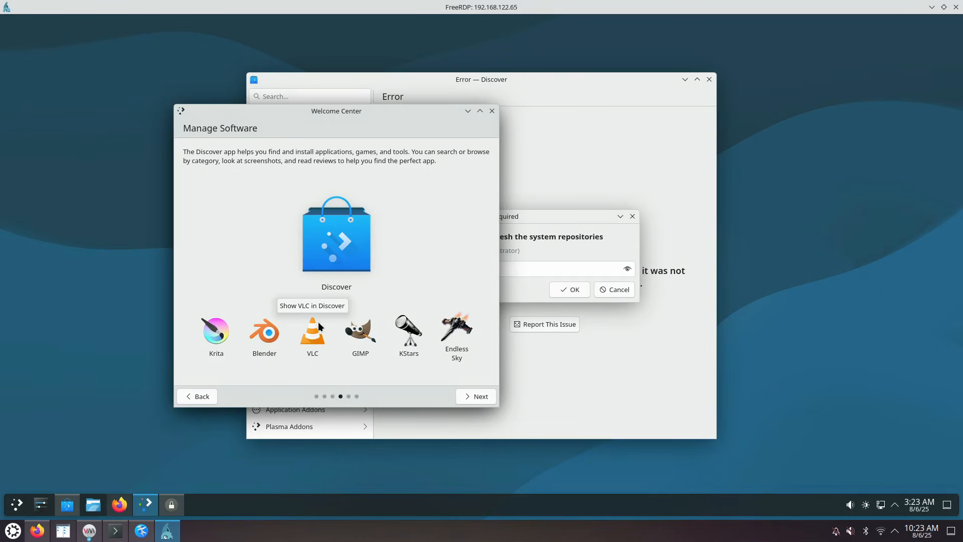
Authorize the repository refresh with the administrator password and dismiss Discover's Update Issue notice
{"action": "left_click", "coordinate": [539, 232]}
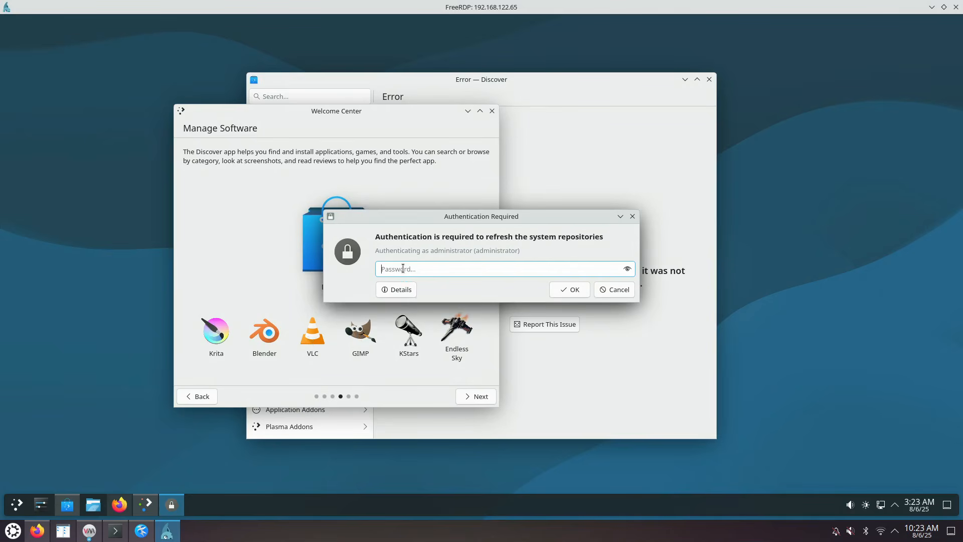
{"action": "type", "text": "****"}
{"action": "key", "text": "Return"}
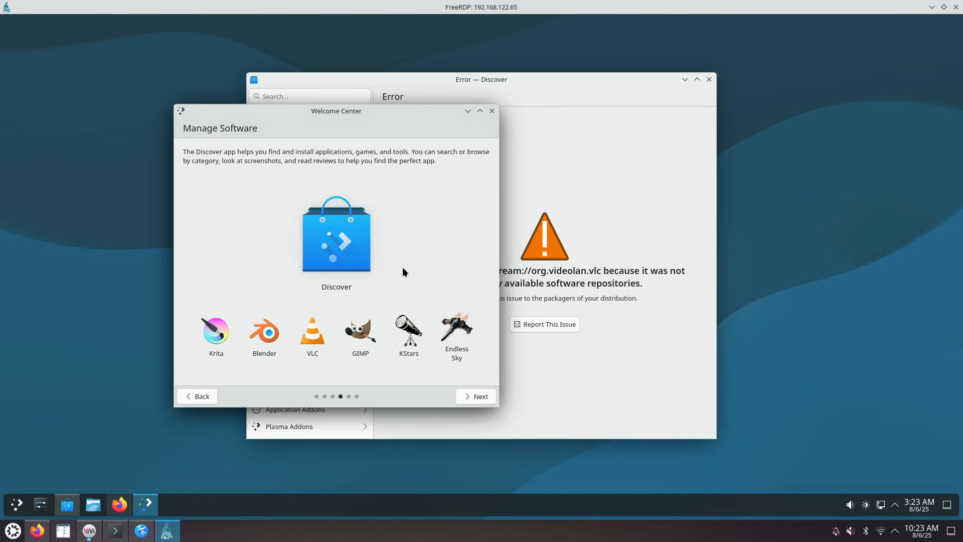
{"action": "left_click", "coordinate": [555, 232]}
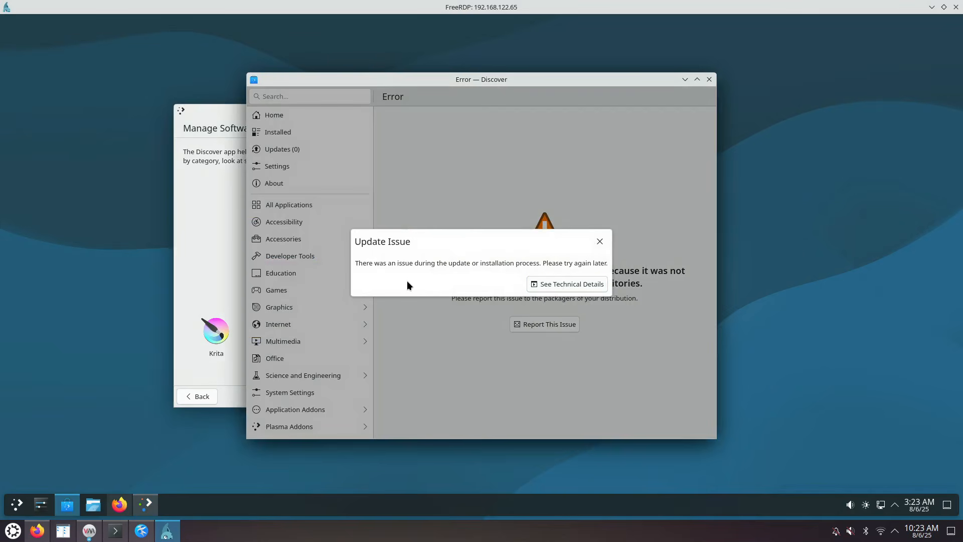
{"action": "left_click", "coordinate": [601, 241]}
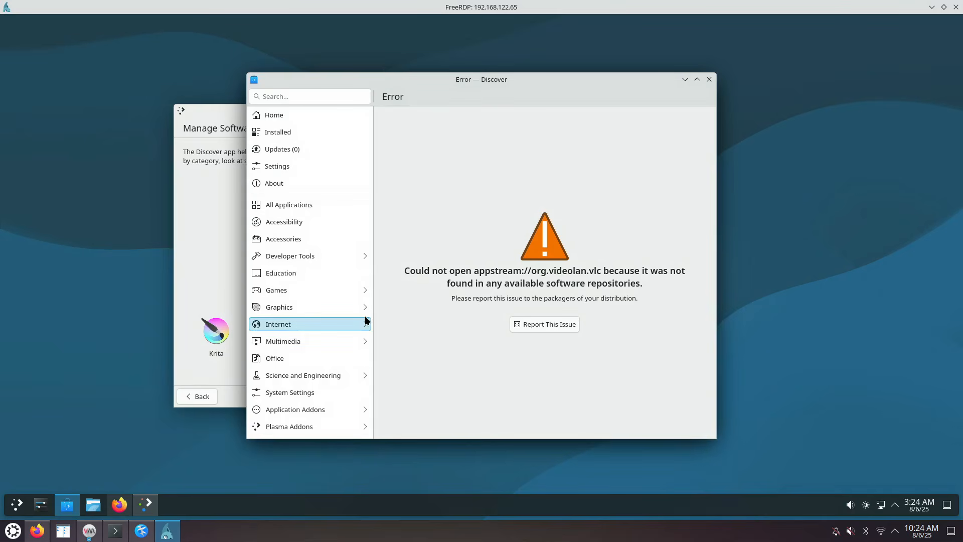
Review the Debian Trixie and firmware sources in Discover's Settings, then close Discover
{"action": "left_click", "coordinate": [296, 166]}
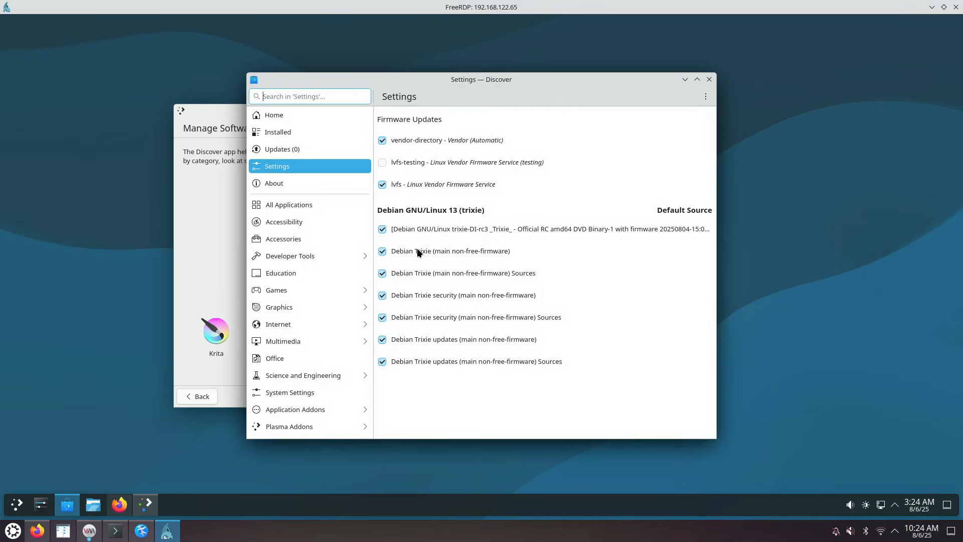
{"action": "left_click", "coordinate": [709, 79]}
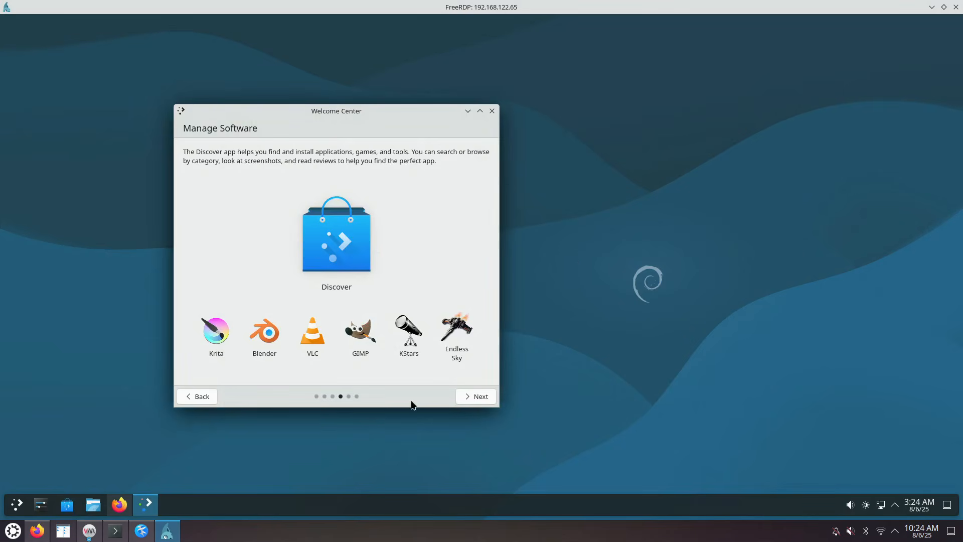
Set Plasma usage sharing to the highest level, reach Enjoy It!, and open the KDE community page
{"action": "left_click", "coordinate": [475, 397]}
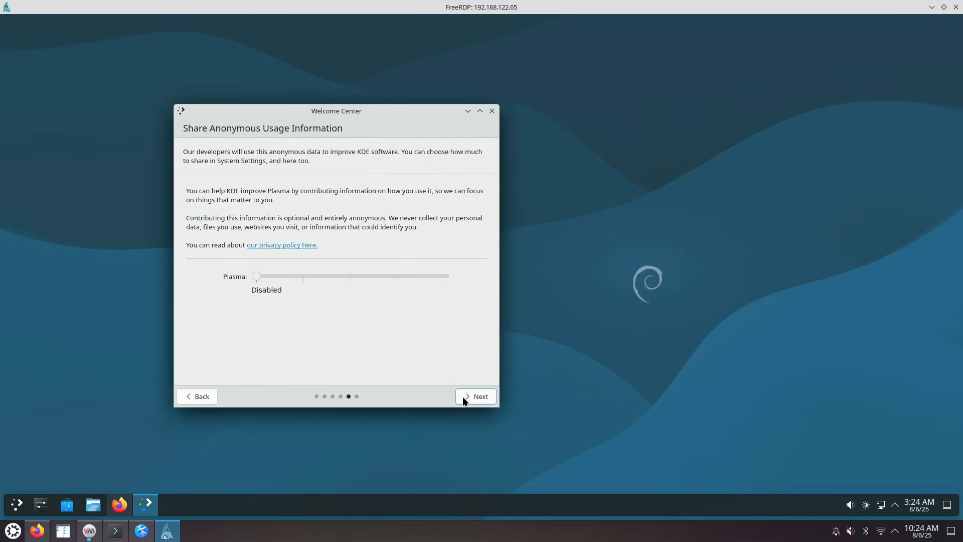
{"action": "left_click_drag", "start_coordinate": [256, 282], "coordinate": [383, 282]}
{"action": "left_click", "coordinate": [480, 398]}
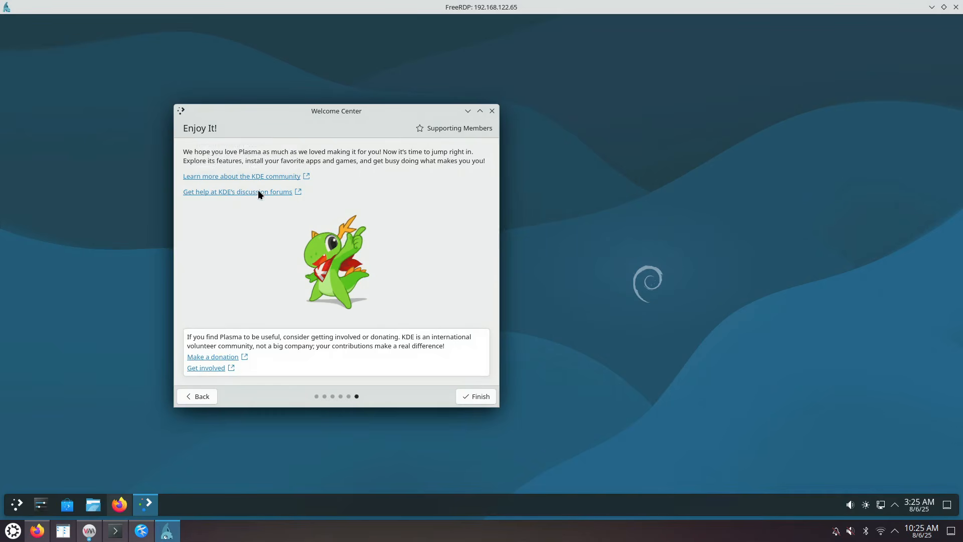
{"action": "left_click", "coordinate": [262, 176]}
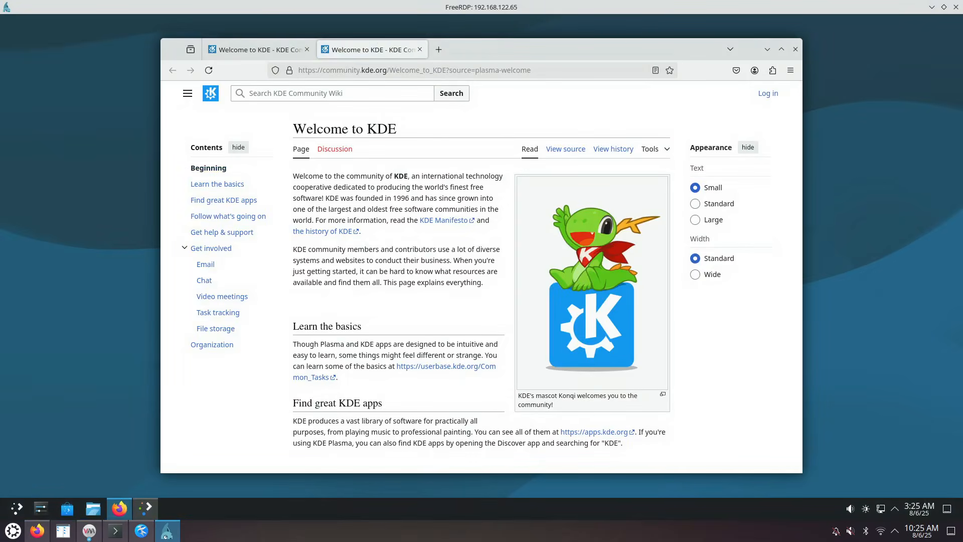
Open KDE's Get Involved wiki page from the Welcome Center, then minimize Firefox
{"action": "left_click", "coordinate": [145, 508]}
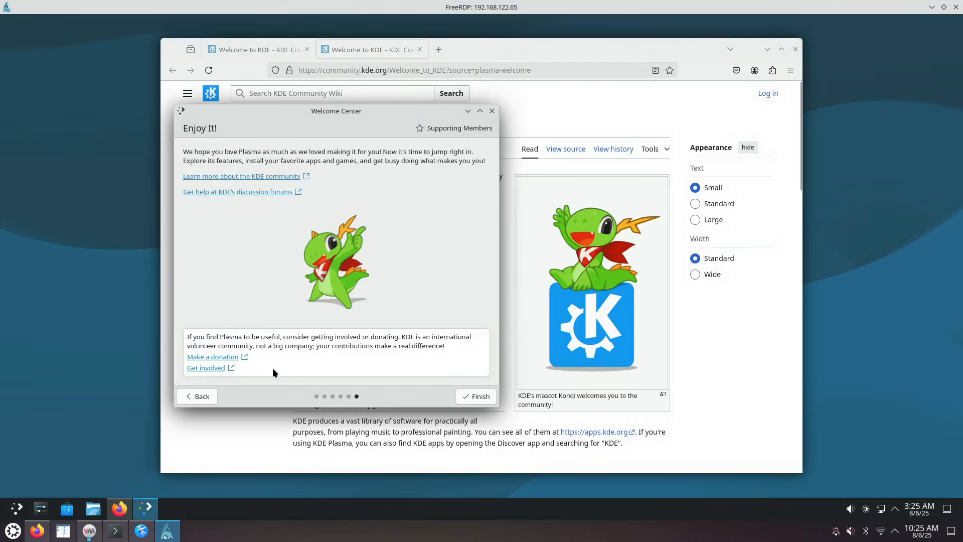
{"action": "left_click", "coordinate": [221, 369]}
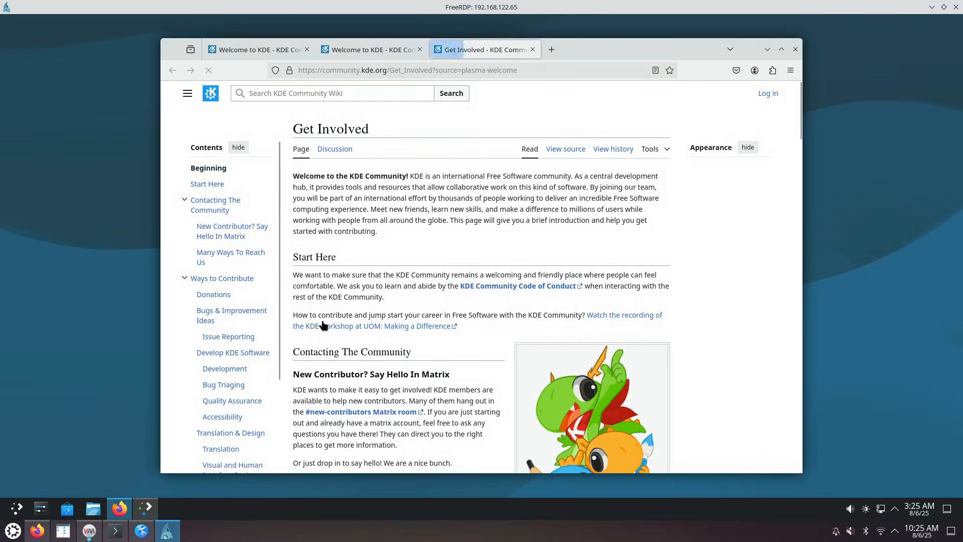
{"action": "left_click", "coordinate": [145, 509]}
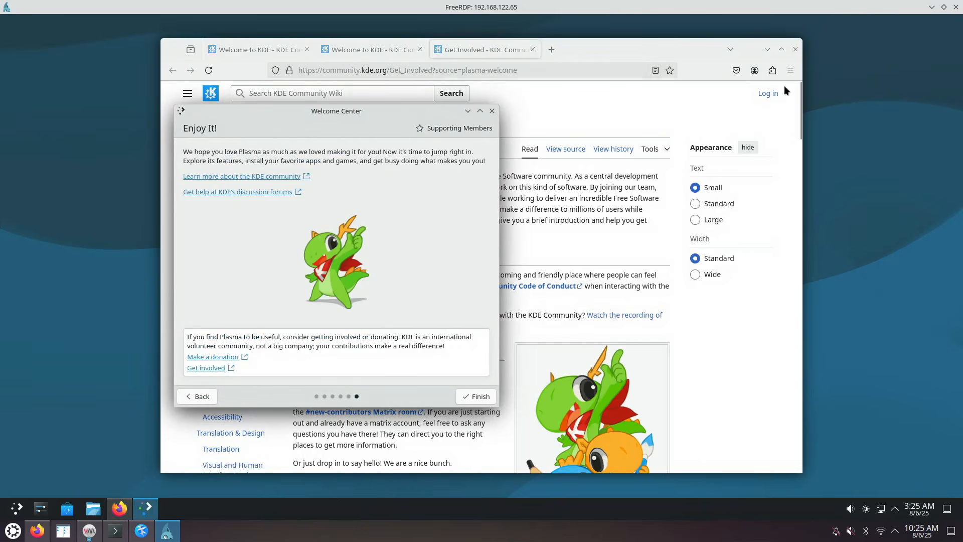
{"action": "left_click", "coordinate": [769, 49]}
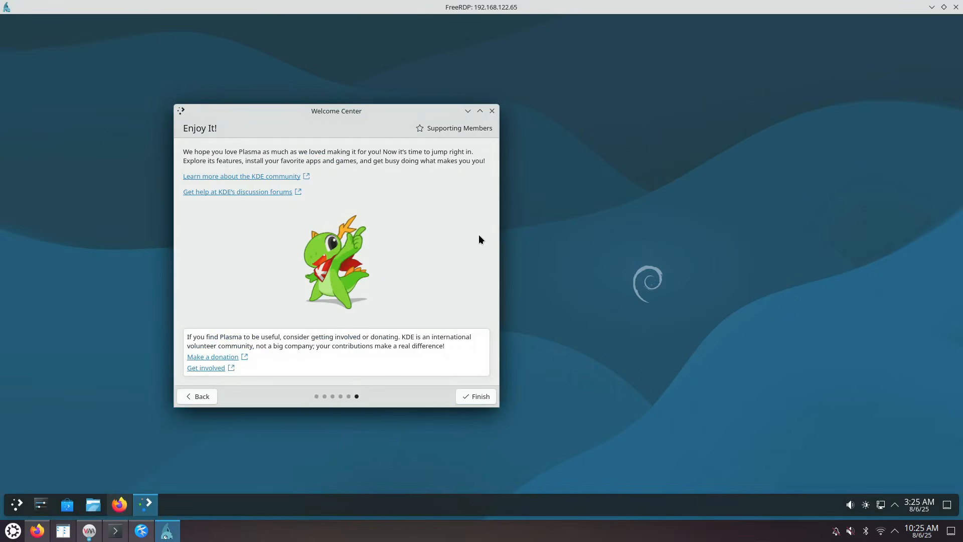
Scroll through the Supporting Members list, go back to Enjoy It!, and finish the Welcome Center
{"action": "left_click", "coordinate": [449, 129]}
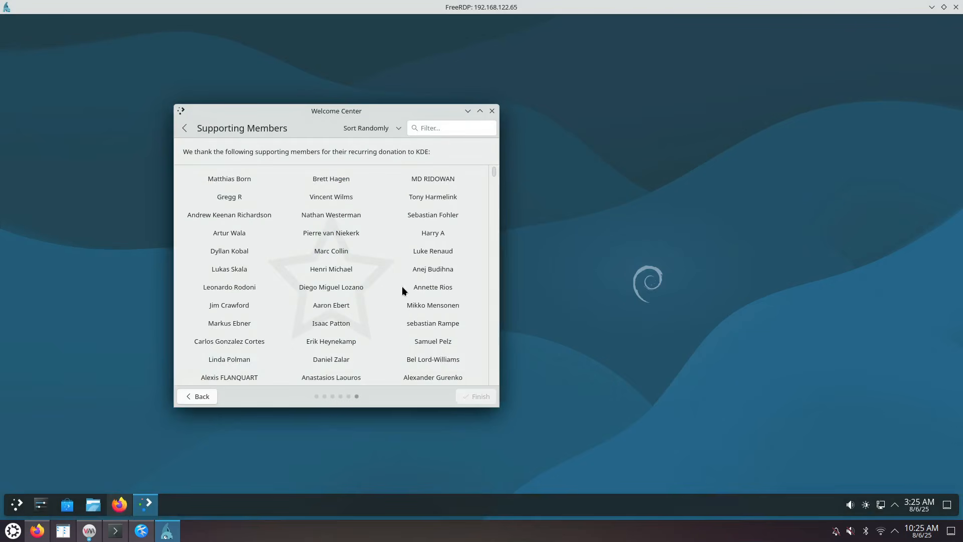
{"action": "scroll", "coordinate": [387, 251], "scroll_direction": "down", "scroll_amount": 10}
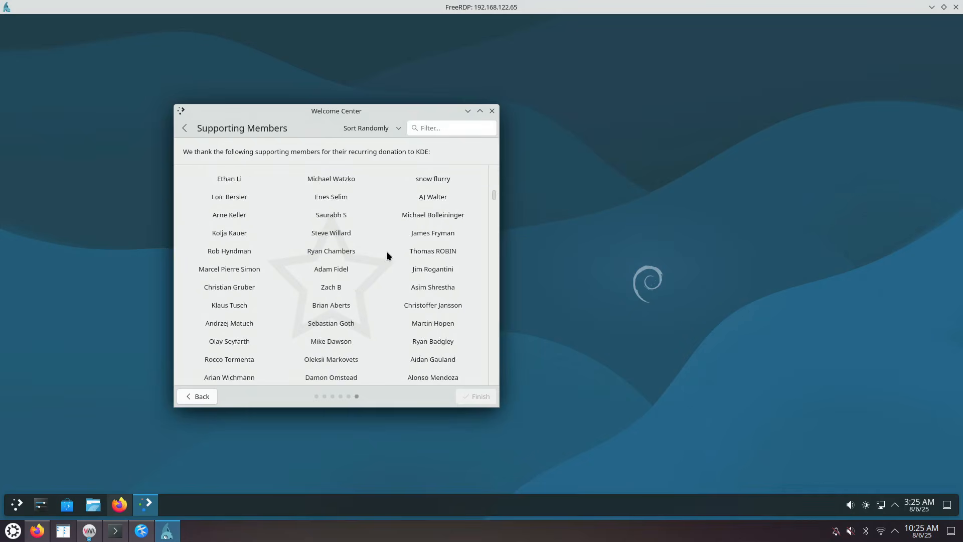
{"action": "left_click", "coordinate": [184, 127]}
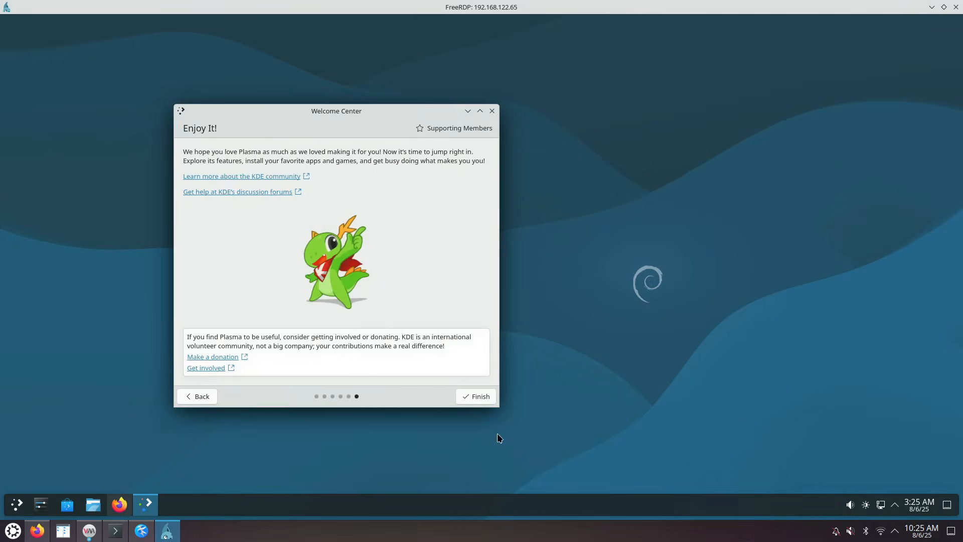
{"action": "left_click", "coordinate": [478, 398]}
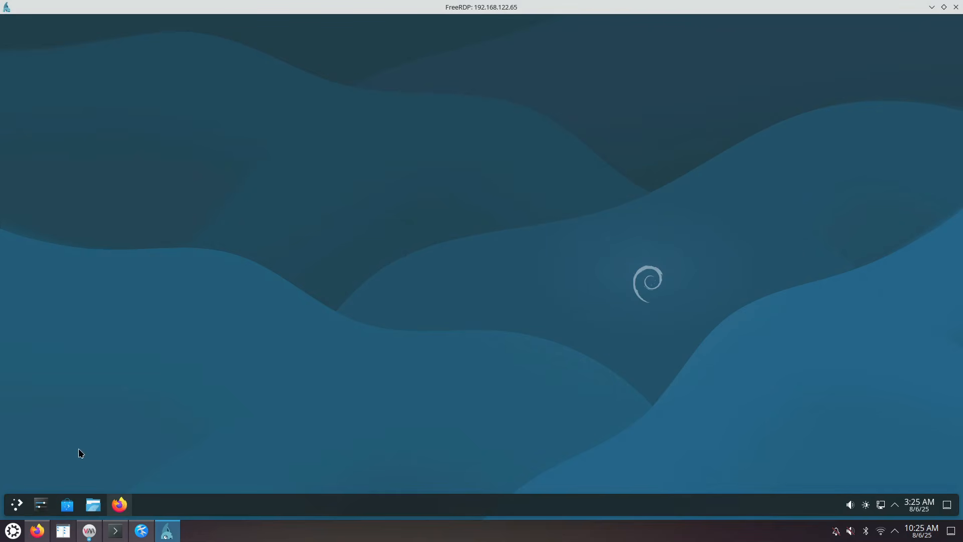
Find Cursors via a 'mouse' search, change the Breeze cursor size to 36, apply, and close settings
{"action": "left_click", "coordinate": [41, 506]}
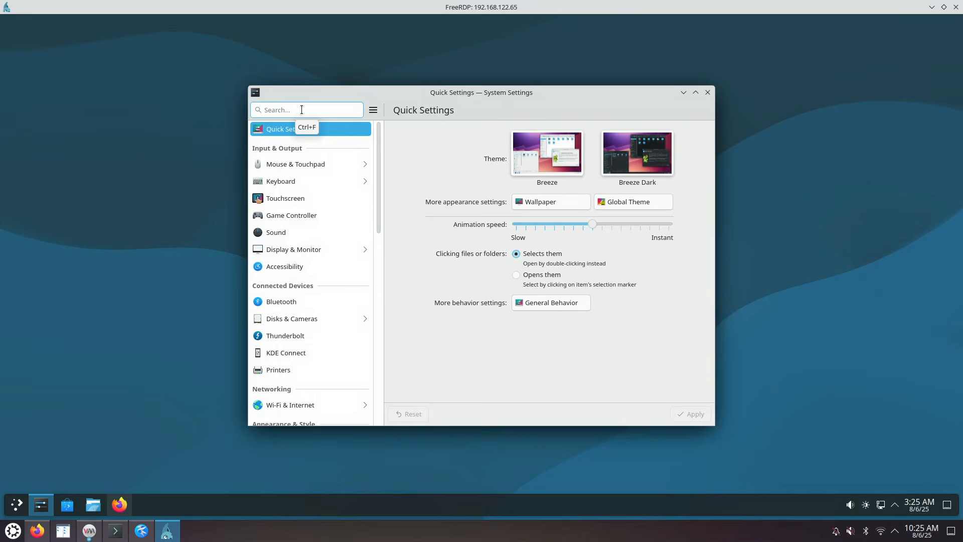
{"action": "type", "text": "mo"}
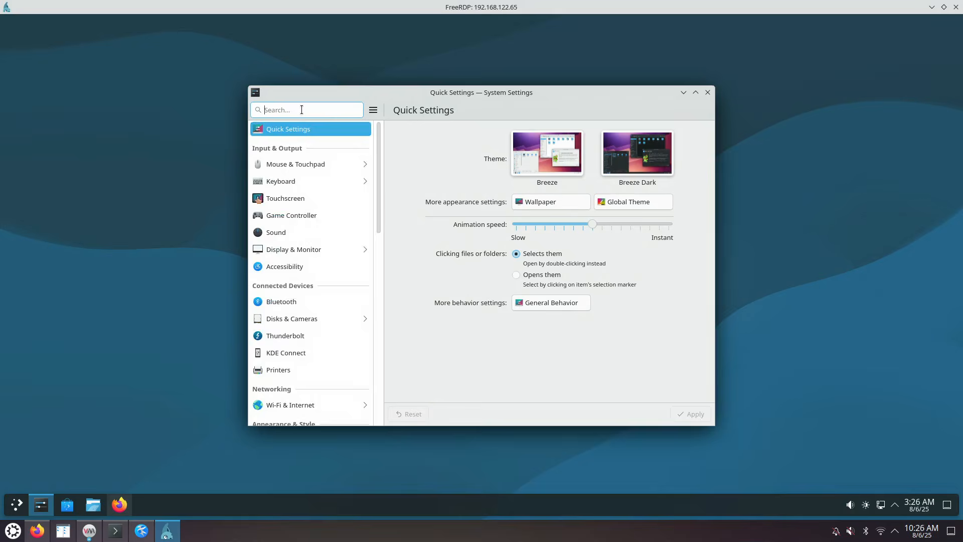
{"action": "type", "text": "use"}
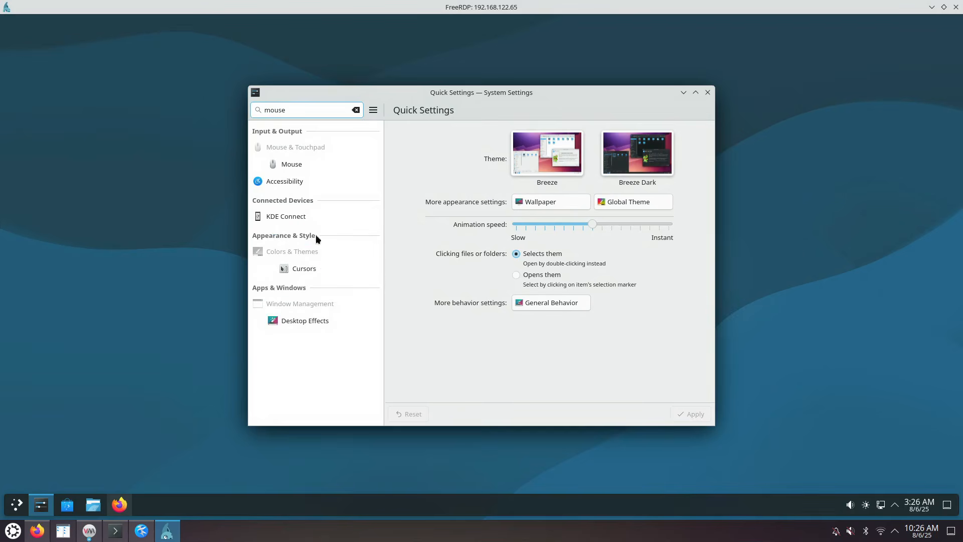
{"action": "left_click", "coordinate": [316, 271]}
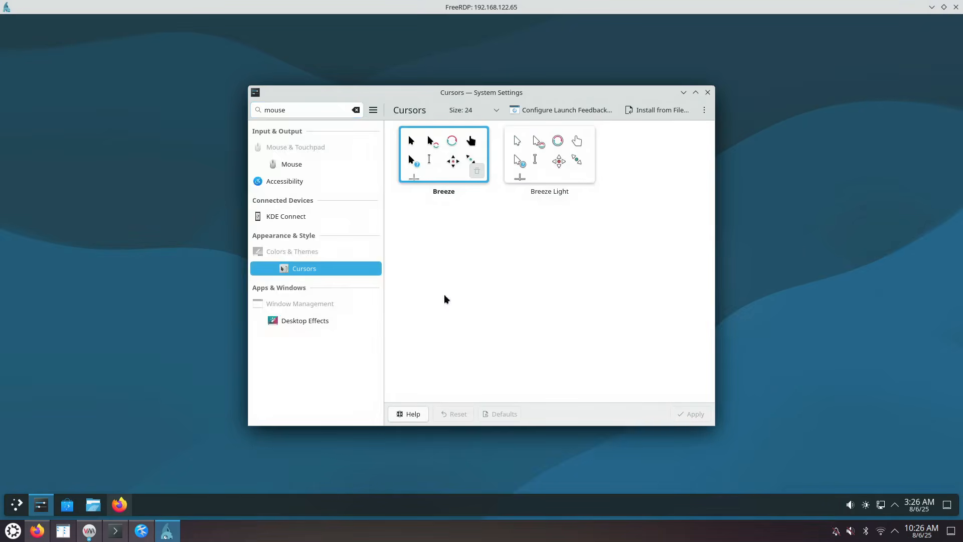
{"action": "left_click", "coordinate": [490, 111]}
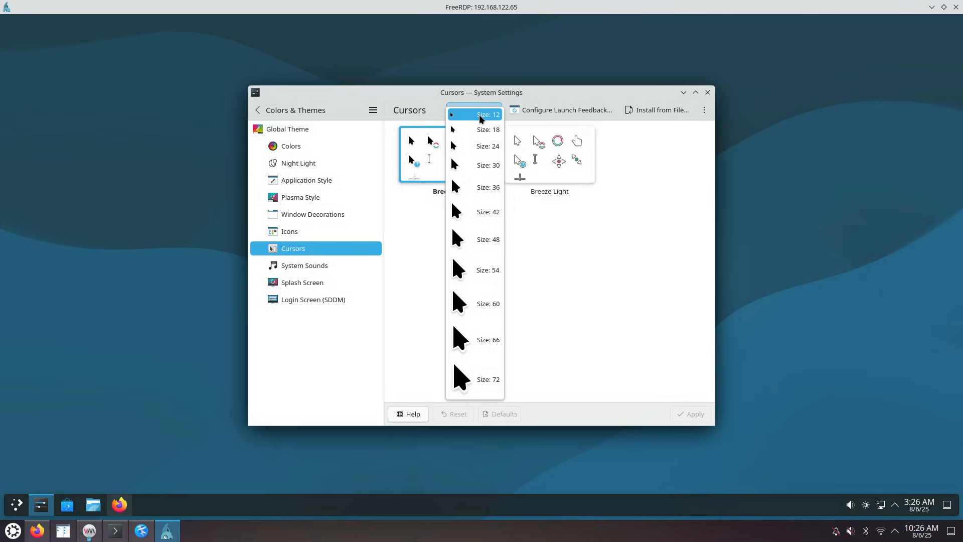
{"action": "left_click", "coordinate": [433, 101]}
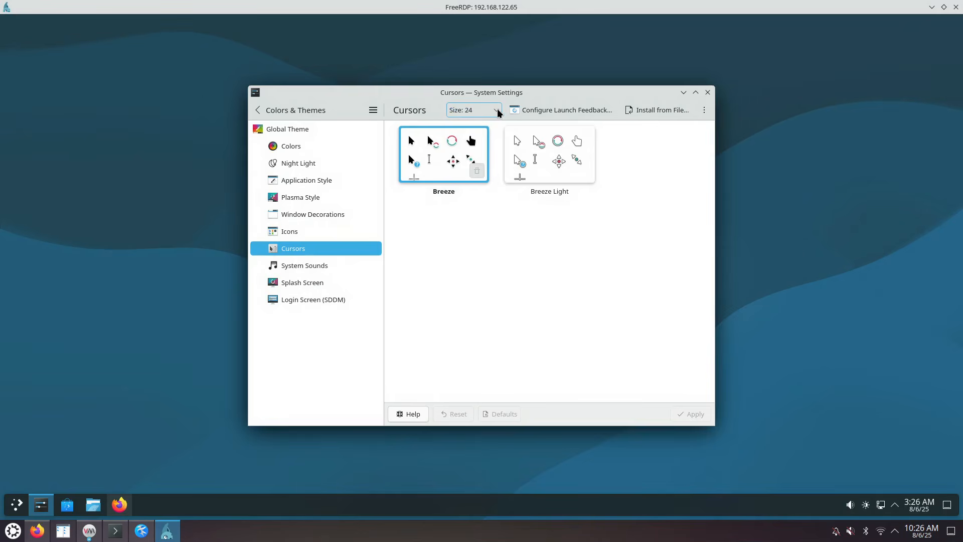
{"action": "left_click", "coordinate": [499, 113]}
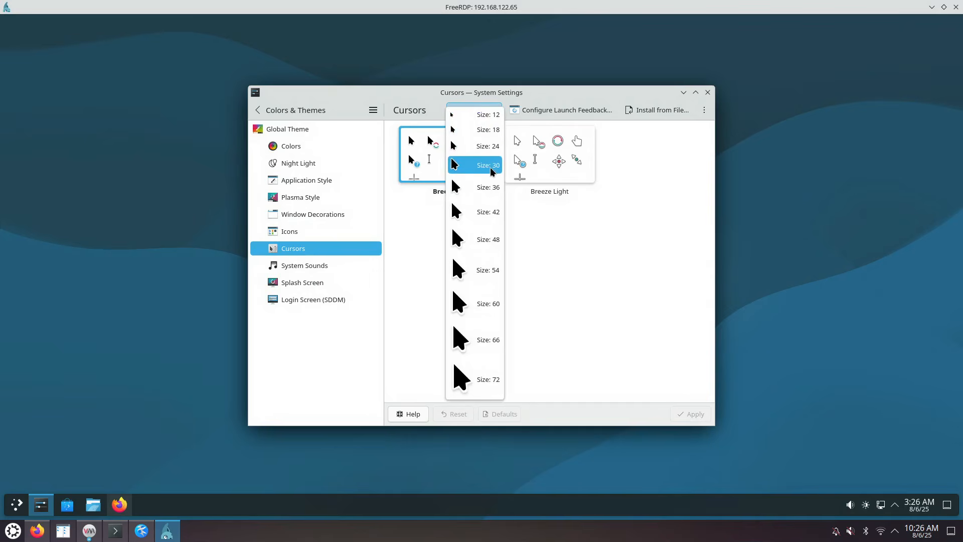
{"action": "left_click", "coordinate": [491, 187]}
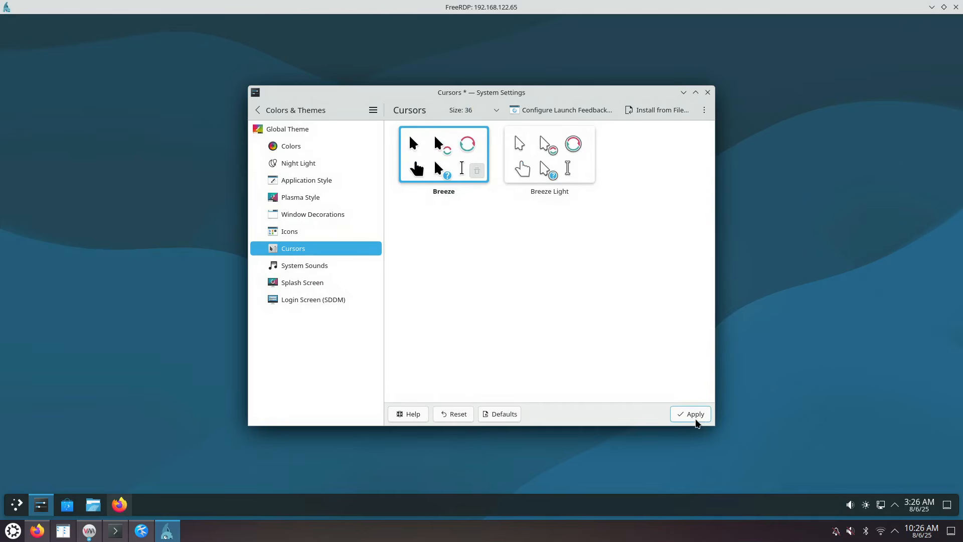
{"action": "left_click", "coordinate": [695, 415]}
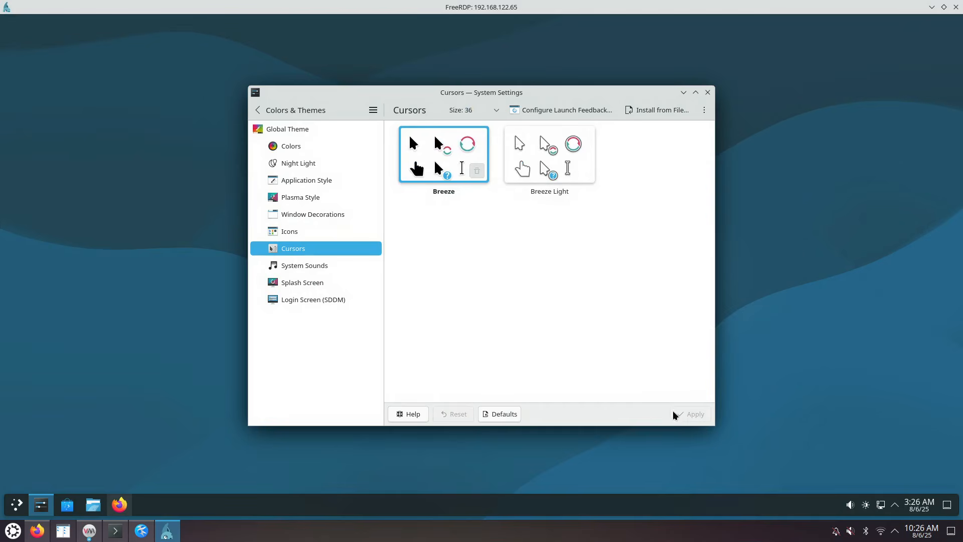
{"action": "left_click", "coordinate": [707, 92]}
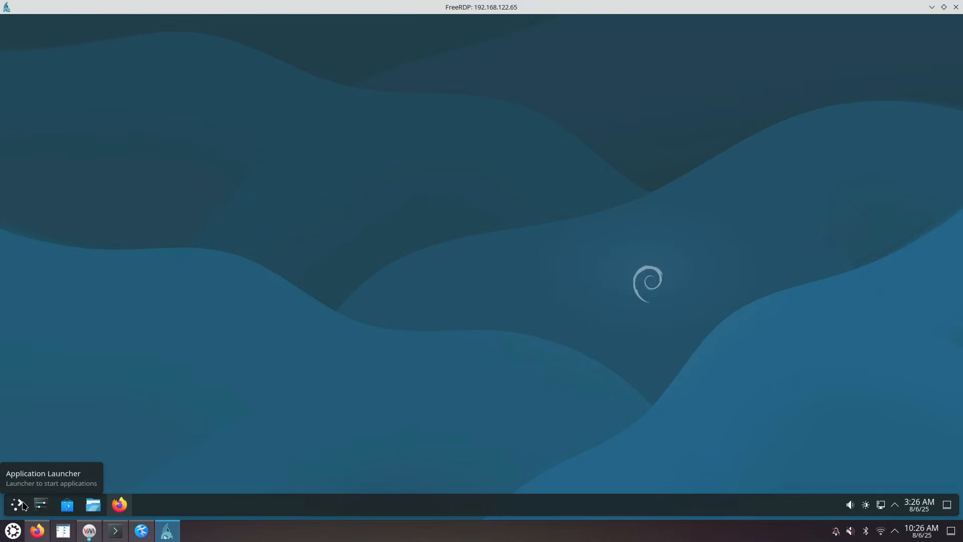
Reopen System Settings and reach the Fonts page through a 'fon' search
{"action": "left_click", "coordinate": [40, 507]}
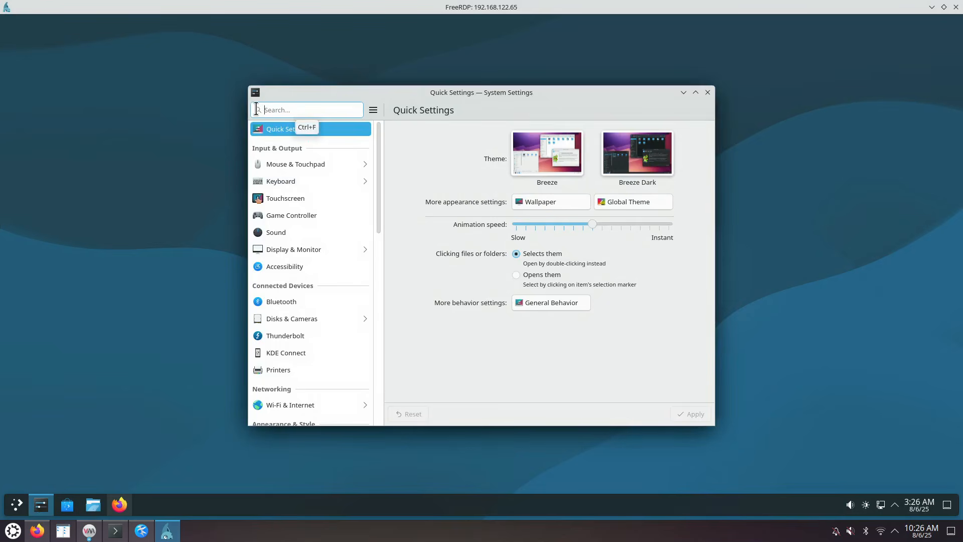
{"action": "type", "text": "font"}
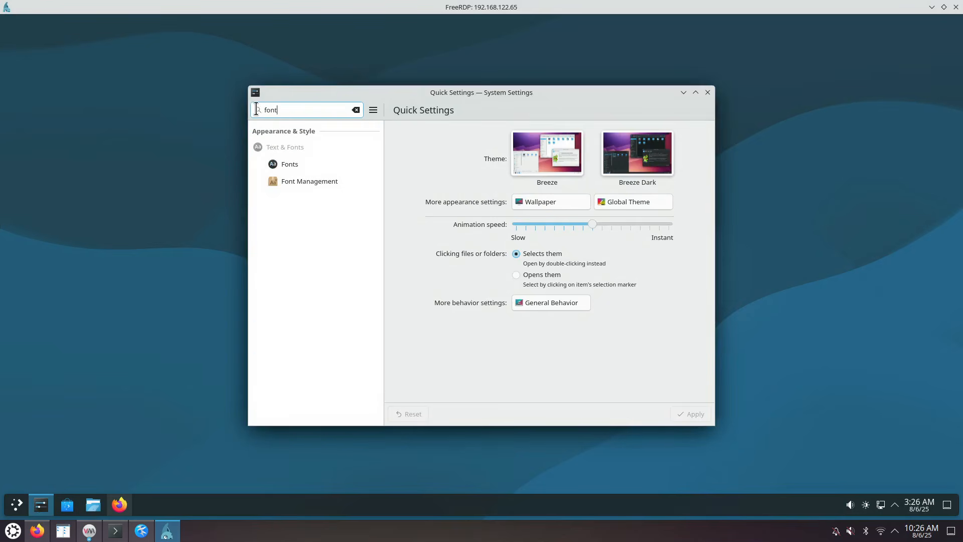
{"action": "left_click", "coordinate": [316, 181]}
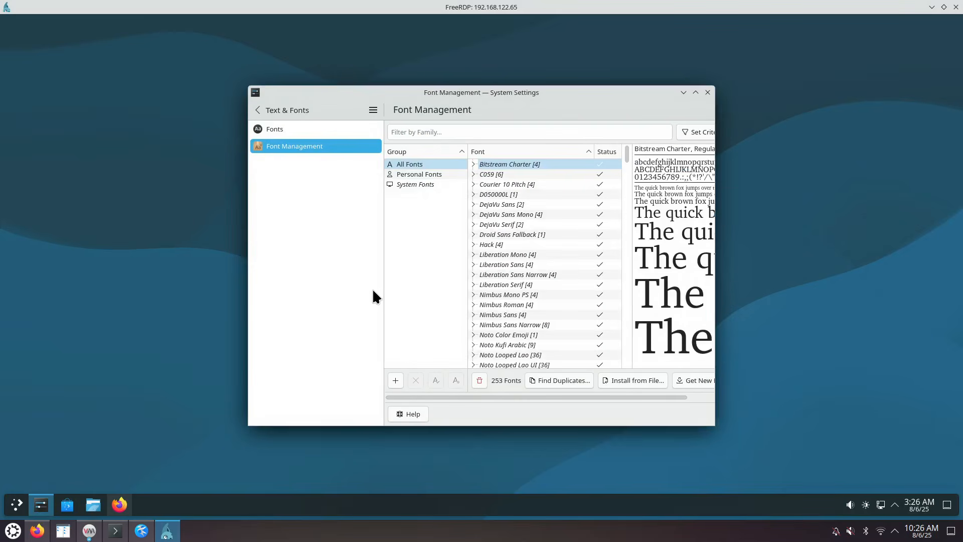
{"action": "left_click", "coordinate": [257, 110]}
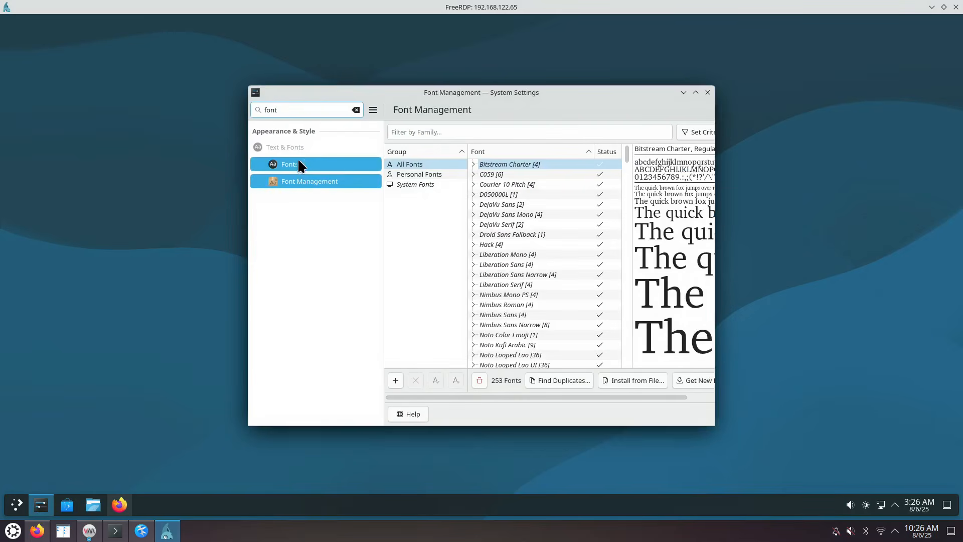
{"action": "left_click", "coordinate": [297, 158]}
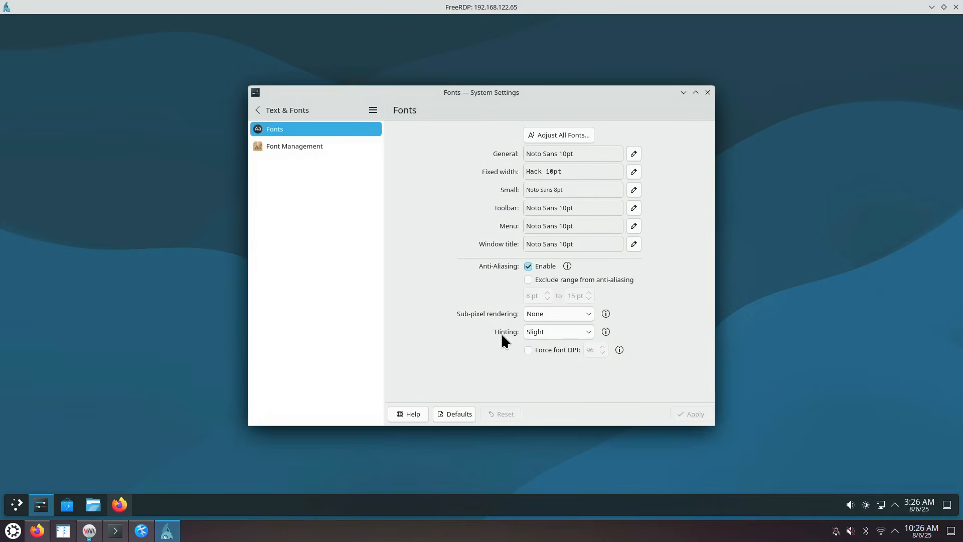
Set sub-pixel rendering to RGB and hinting to Full, and apply them
{"action": "left_click", "coordinate": [589, 314]}
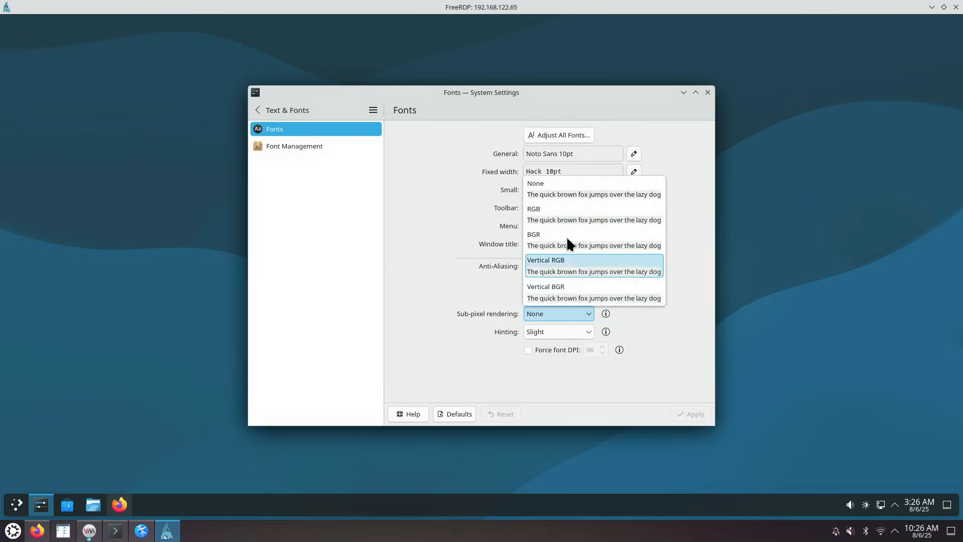
{"action": "left_click", "coordinate": [552, 207]}
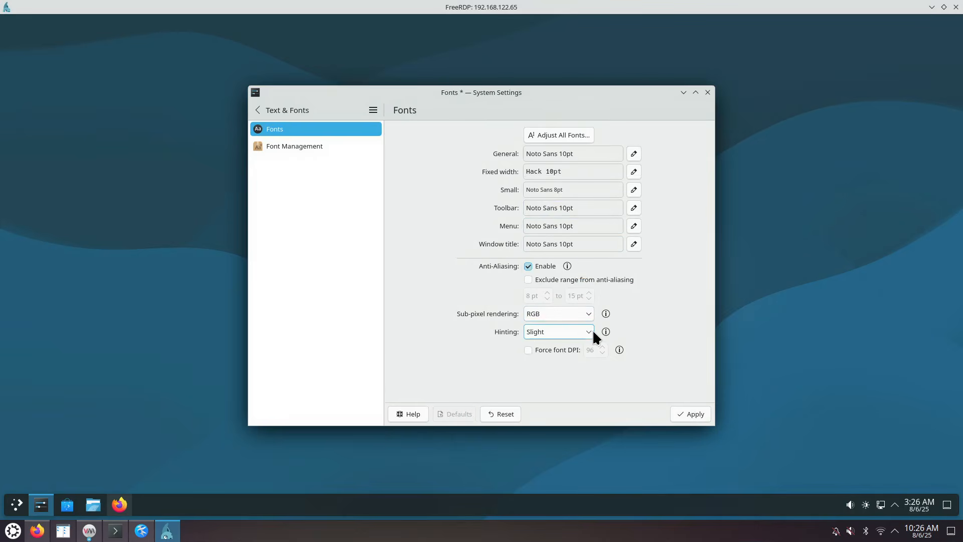
{"action": "left_click", "coordinate": [592, 331]}
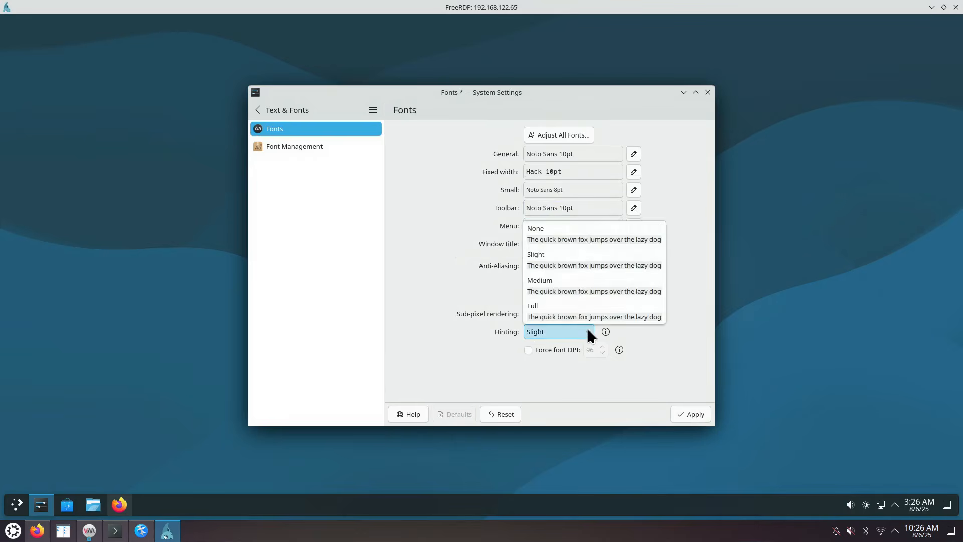
{"action": "left_click", "coordinate": [555, 306]}
{"action": "left_click", "coordinate": [694, 417]}
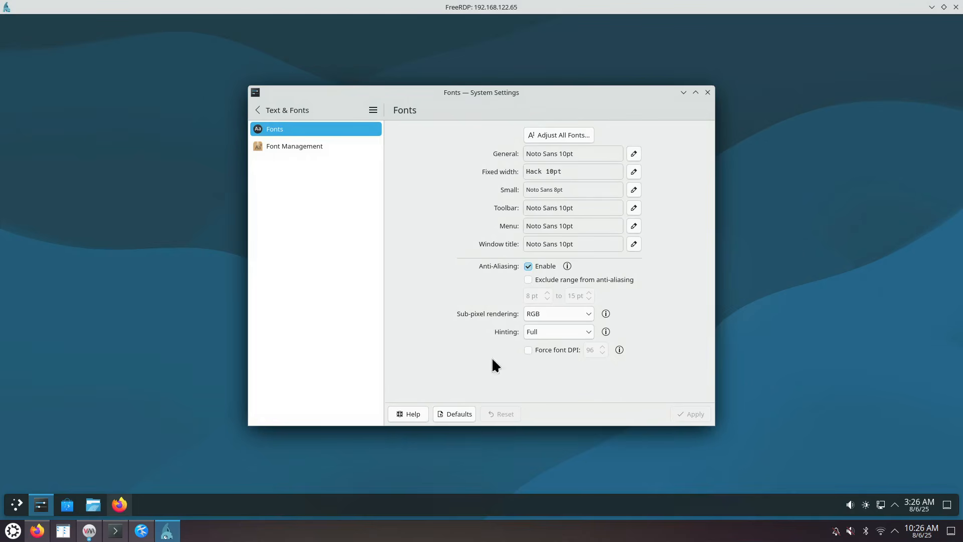
{"action": "left_click", "coordinate": [258, 109]}
{"action": "type", "text": "font"}
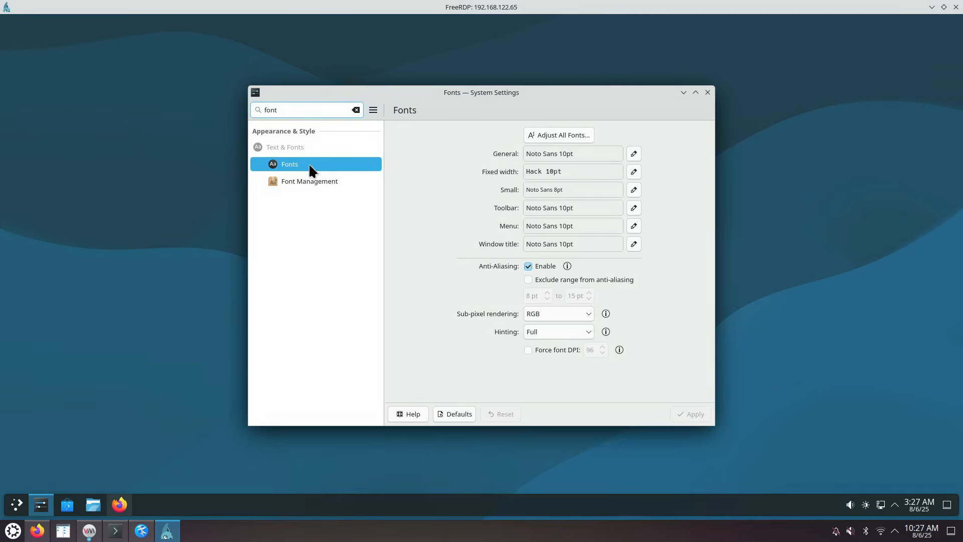
Open Screen Edges via an 'edge' search and set the top-left corner to No Action
{"action": "left_click", "coordinate": [356, 110]}
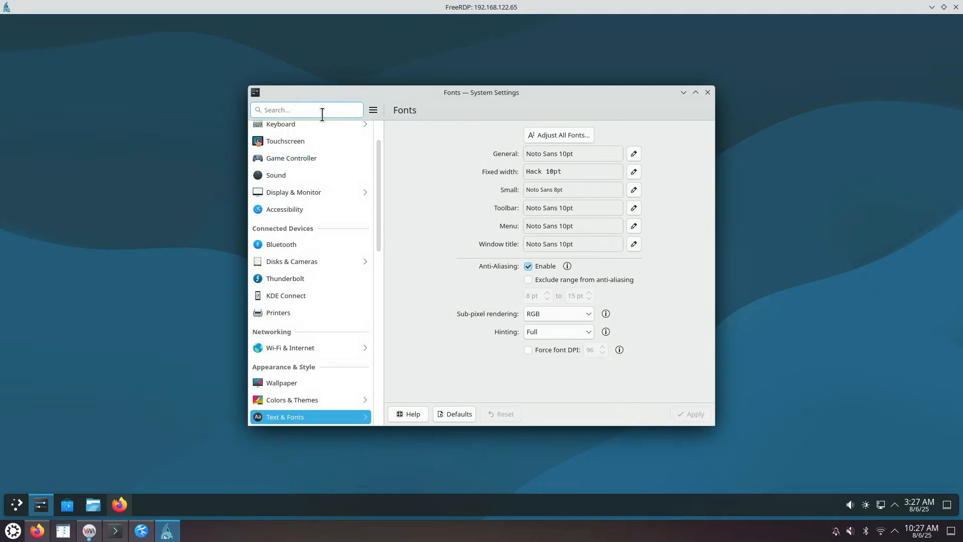
{"action": "type", "text": "edge"}
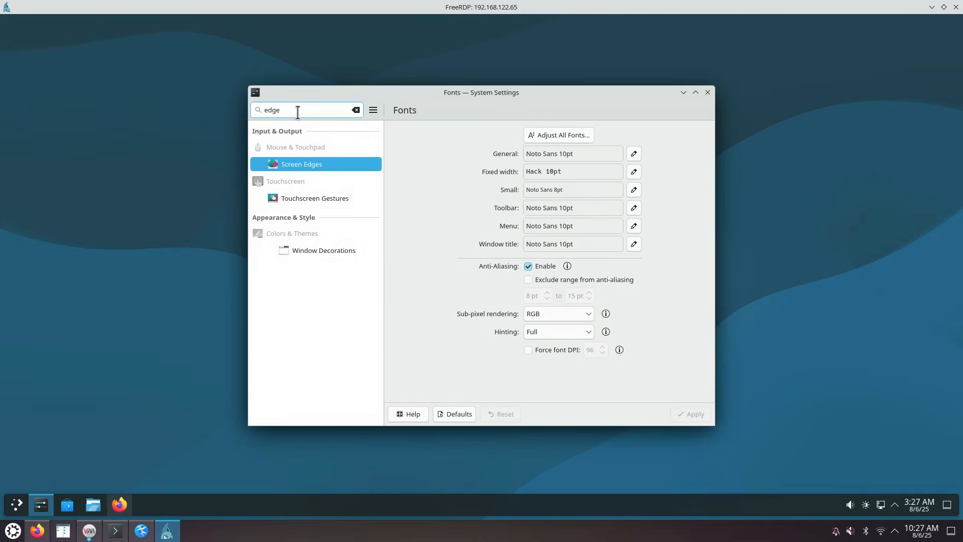
{"action": "left_click", "coordinate": [296, 161]}
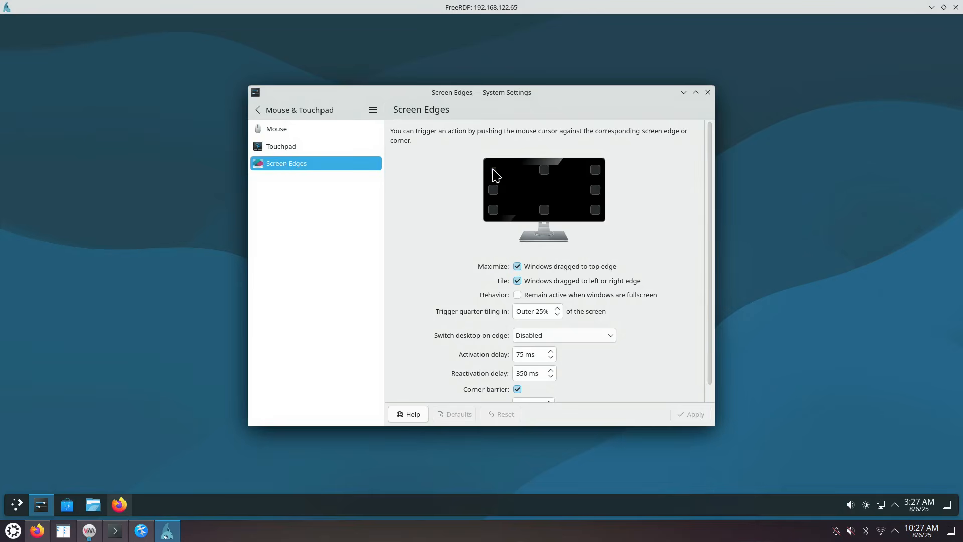
{"action": "left_click", "coordinate": [493, 170]}
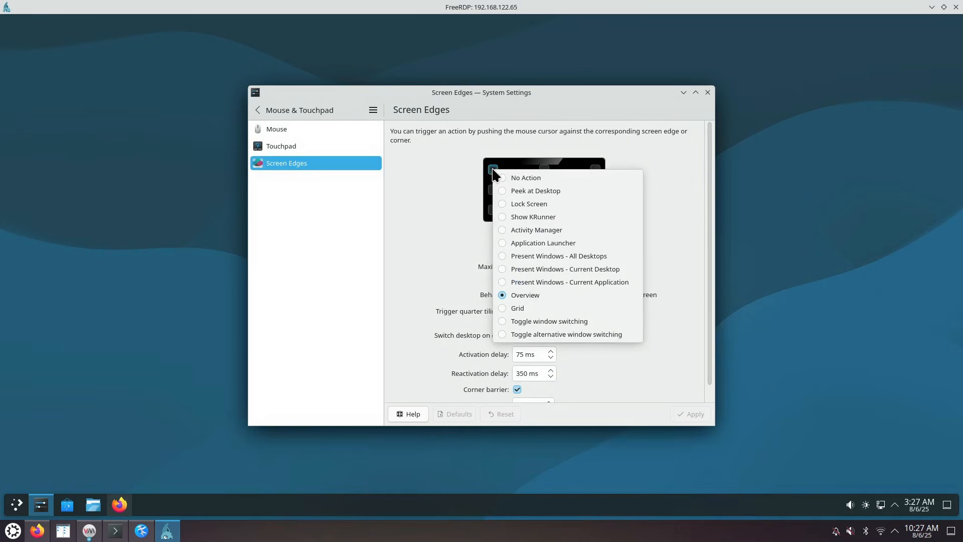
{"action": "left_click", "coordinate": [500, 179]}
{"action": "left_click", "coordinate": [473, 187]}
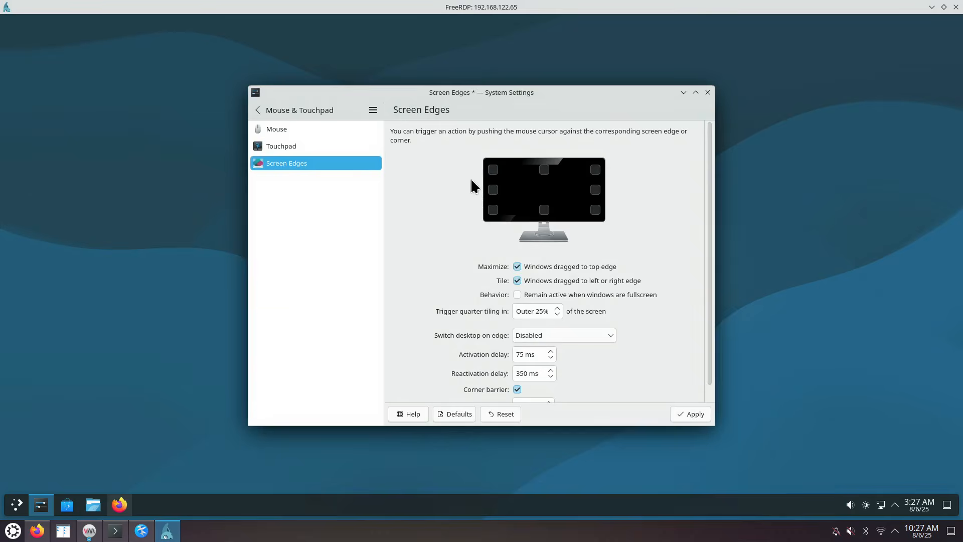
{"action": "left_click", "coordinate": [493, 170]}
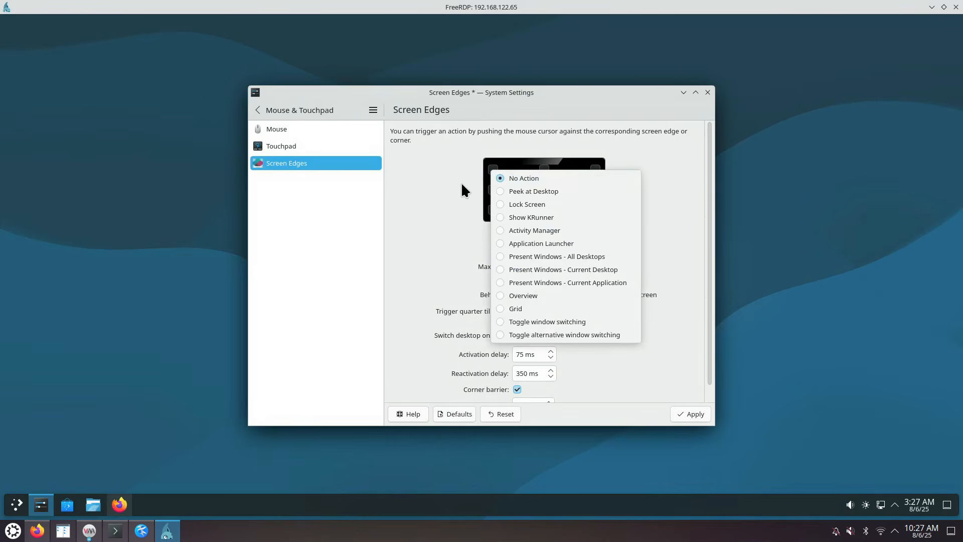
{"action": "left_click", "coordinate": [401, 265]}
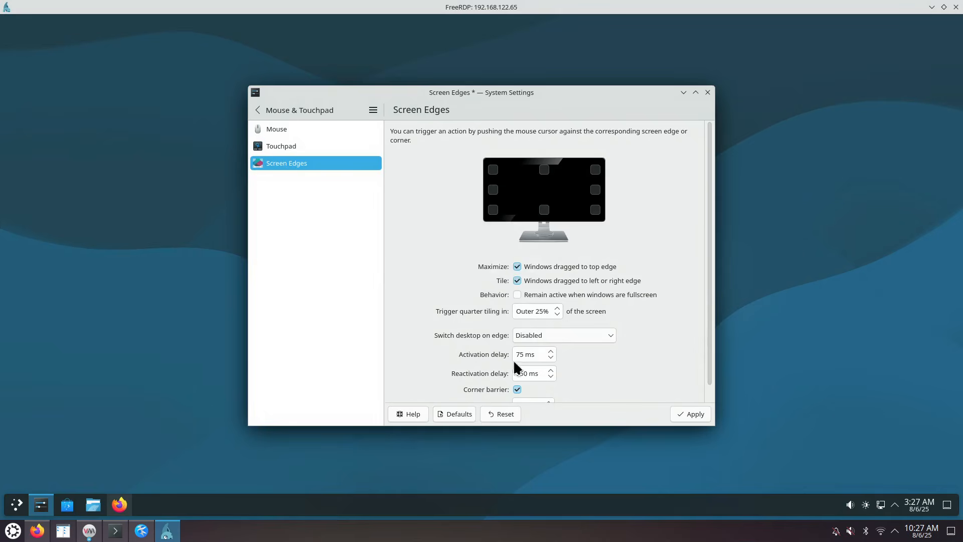
Set quarter tiling to trigger in the outer 15%, apply, and snap the window to the right half
{"action": "left_click", "coordinate": [537, 310]}
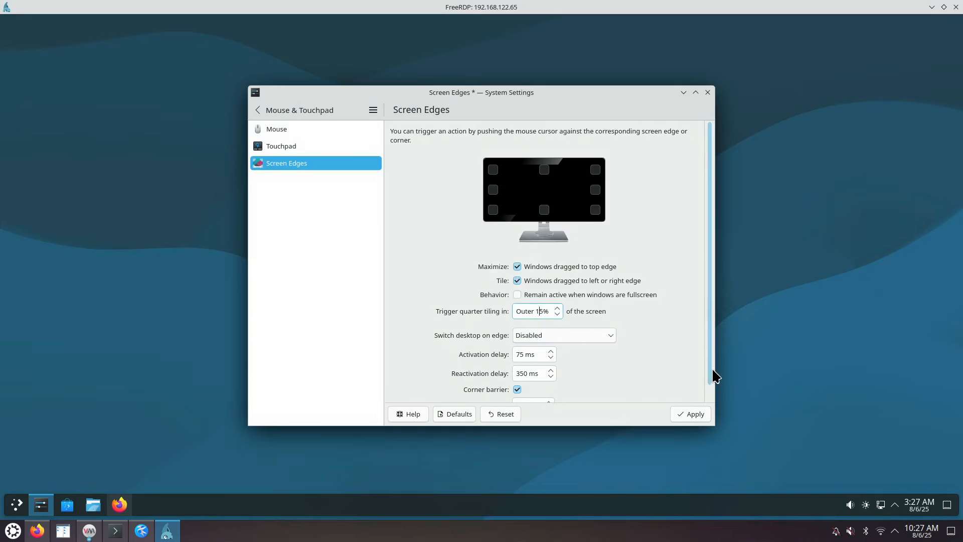
{"action": "left_click_drag", "start_coordinate": [710, 370], "coordinate": [710, 404]}
{"action": "left_click", "coordinate": [694, 415]}
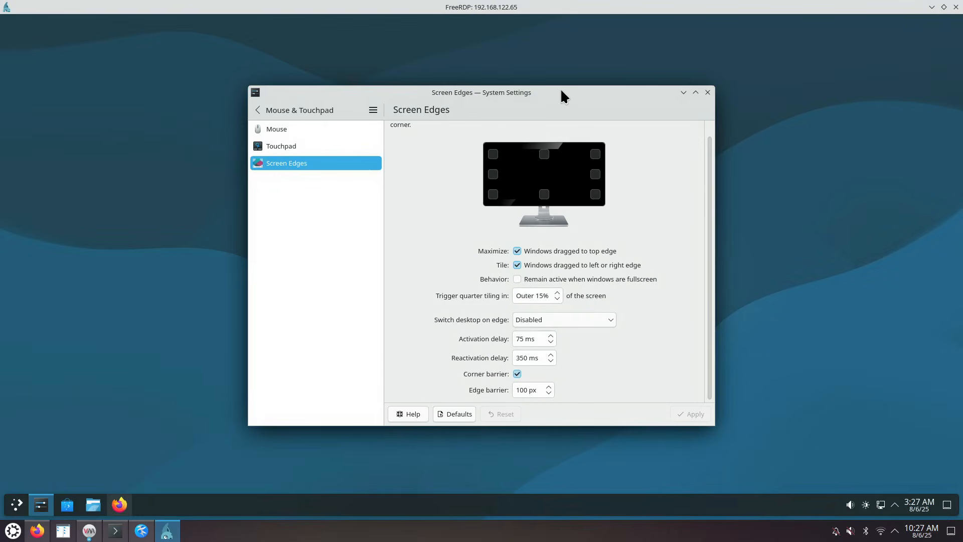
{"action": "left_click_drag", "start_coordinate": [561, 91], "coordinate": [962, 124]}
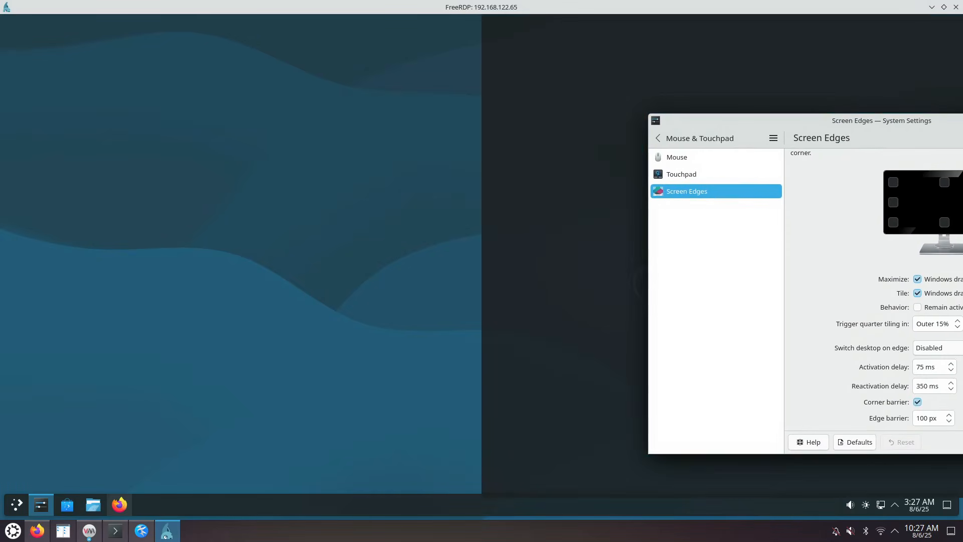
{"action": "mouse_move", "coordinate": [962, 124]}
{"action": "left_mouse_down"}
{"action": "mouse_move", "coordinate": [601, 99]}
{"action": "mouse_move", "coordinate": [778, 124]}
{"action": "mouse_move", "coordinate": [932, 129]}
{"action": "mouse_move", "coordinate": [857, 105]}
{"action": "mouse_move", "coordinate": [961, 22]}
{"action": "mouse_move", "coordinate": [673, 114]}
{"action": "mouse_move", "coordinate": [658, 179]}
{"action": "mouse_move", "coordinate": [746, 122]}
{"action": "mouse_move", "coordinate": [961, 121]}
{"action": "left_mouse_up"}
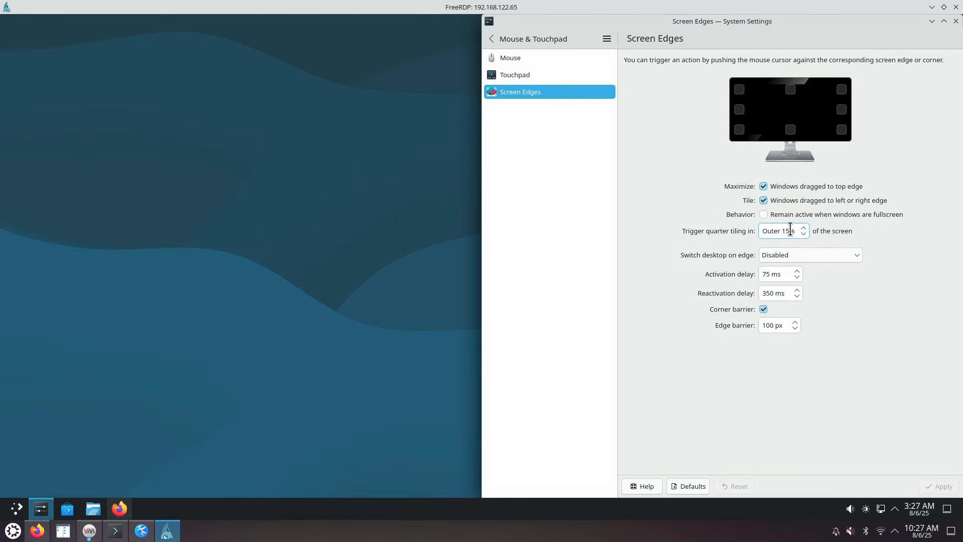
Return to the full category list and open About this System, selecting the X11 graphics platform value
{"action": "left_click", "coordinate": [493, 39]}
{"action": "type", "text": "edge"}
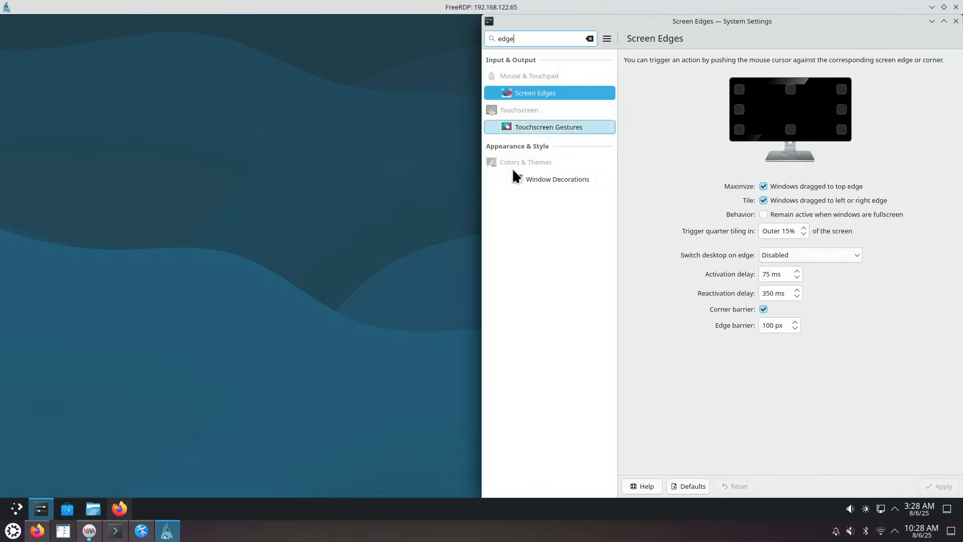
{"action": "left_click", "coordinate": [589, 38]}
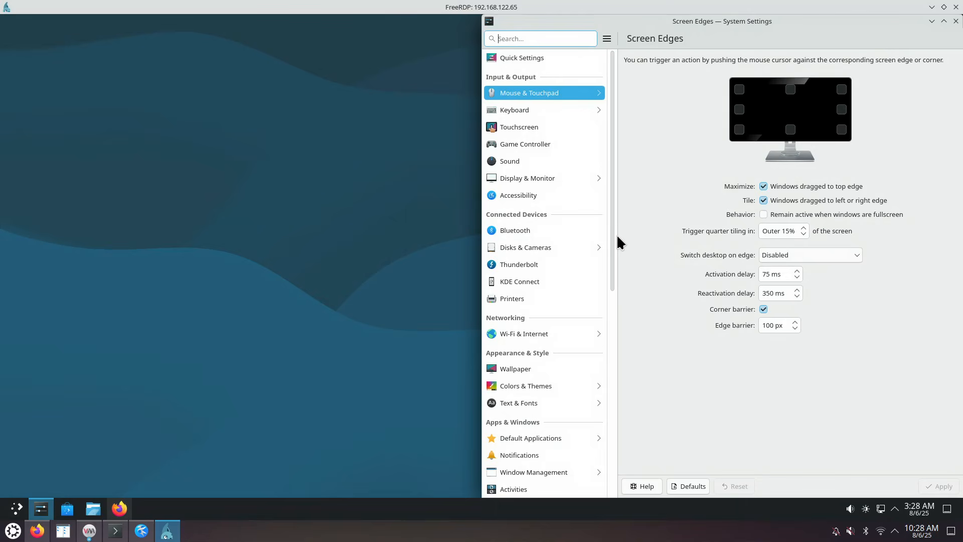
{"action": "left_click_drag", "start_coordinate": [612, 230], "coordinate": [613, 462]}
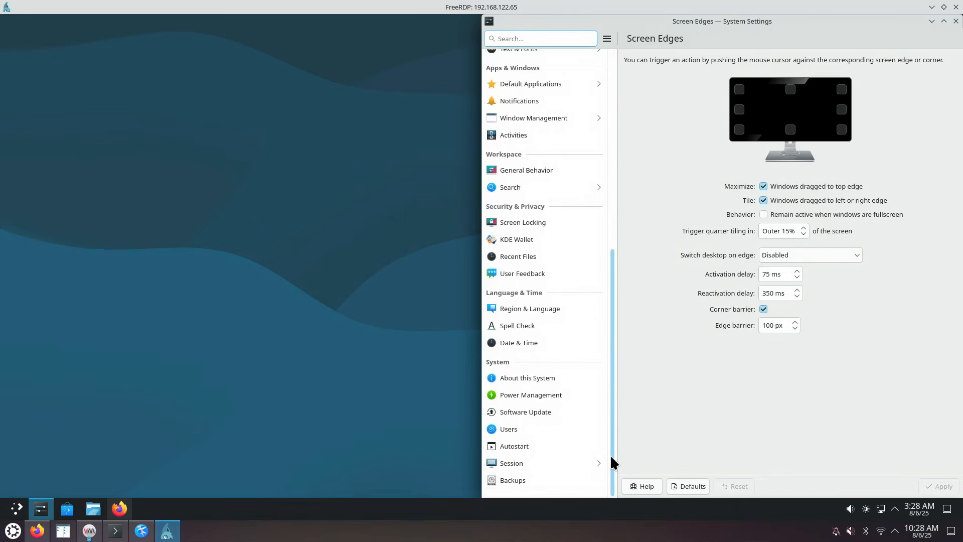
{"action": "left_click", "coordinate": [546, 381]}
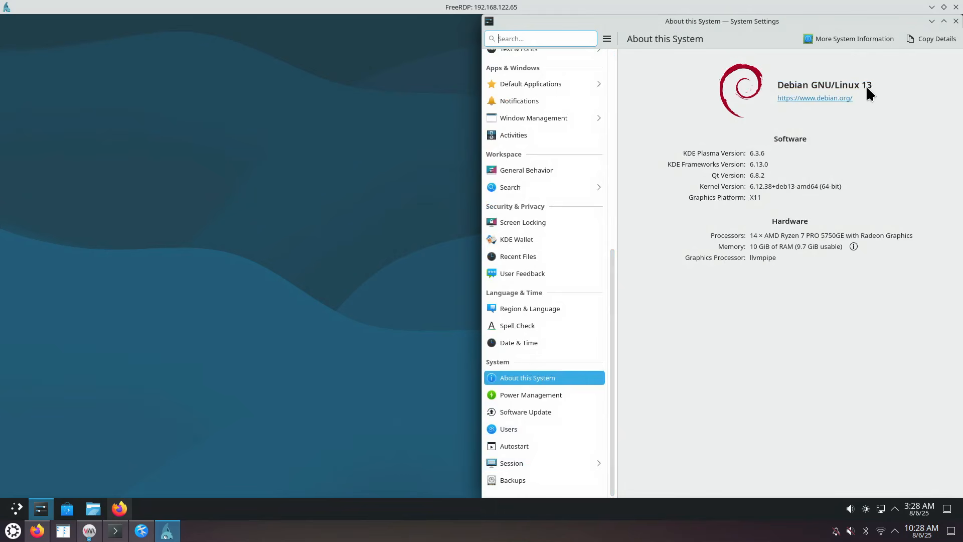
{"action": "double_click", "coordinate": [755, 197]}
{"action": "left_click", "coordinate": [827, 45]}
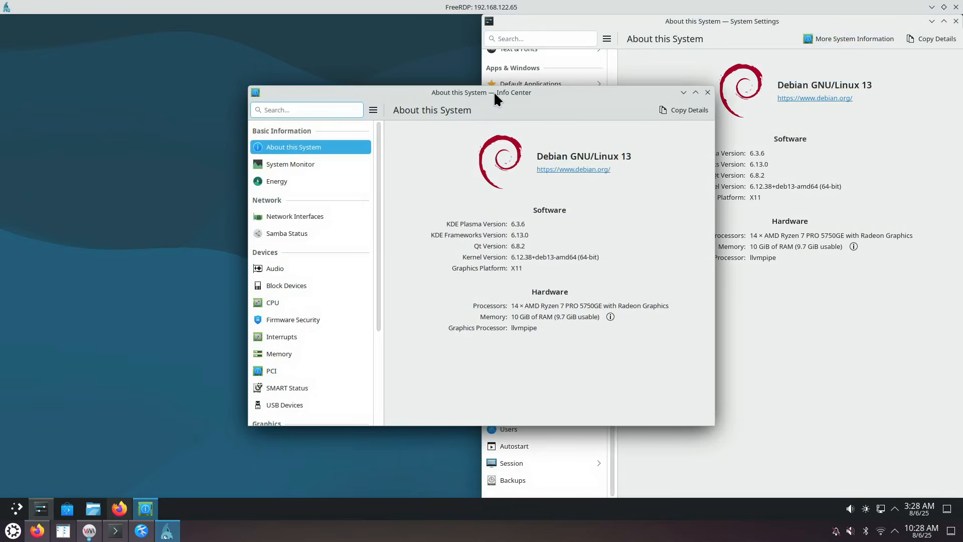
Maximize System Monitor, browse Applications, History and Processes, and sort processes by memory
{"action": "left_click", "coordinate": [303, 164]}
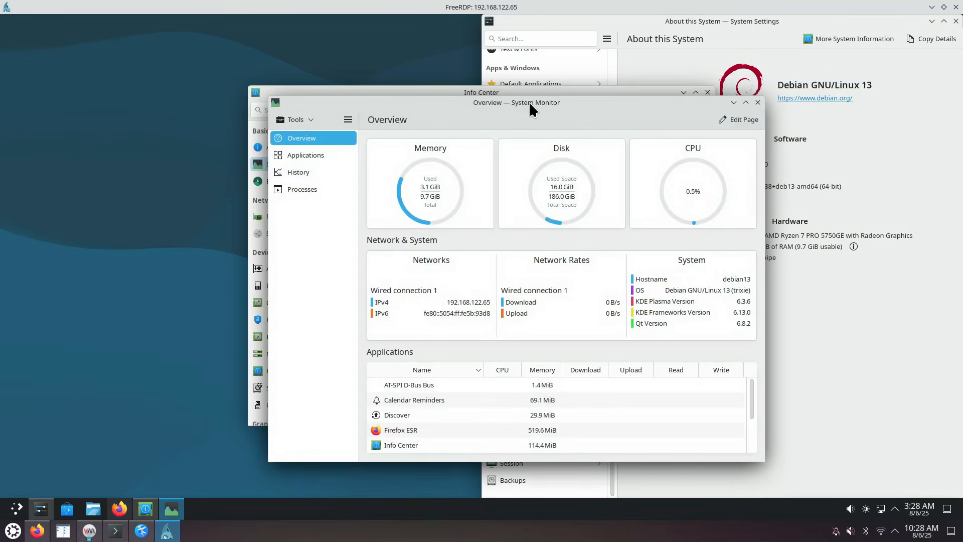
{"action": "double_click", "coordinate": [539, 101]}
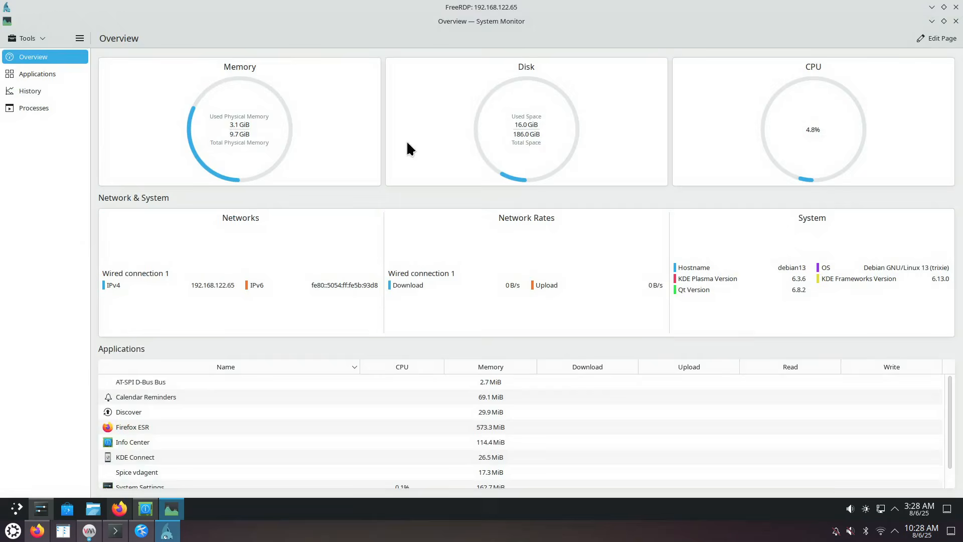
{"action": "left_click", "coordinate": [48, 74]}
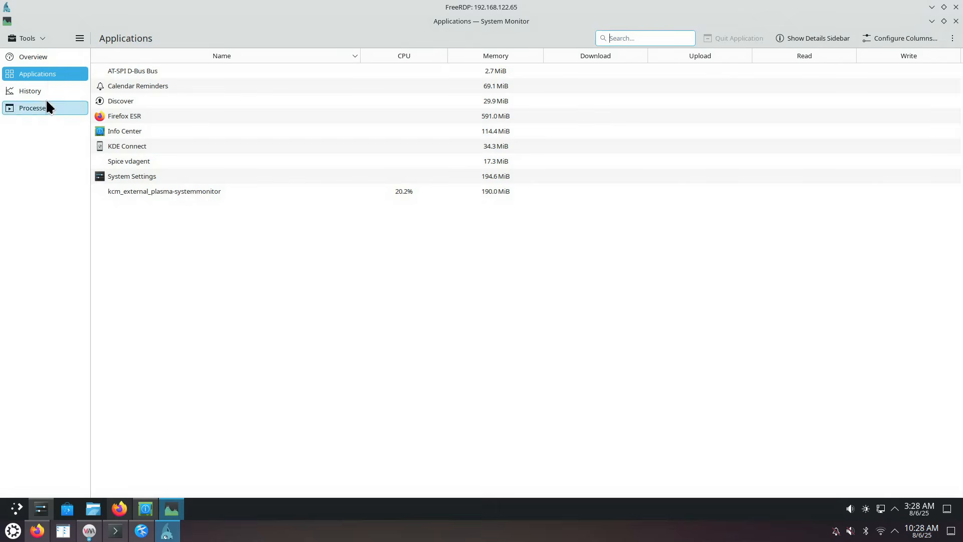
{"action": "left_click", "coordinate": [49, 92]}
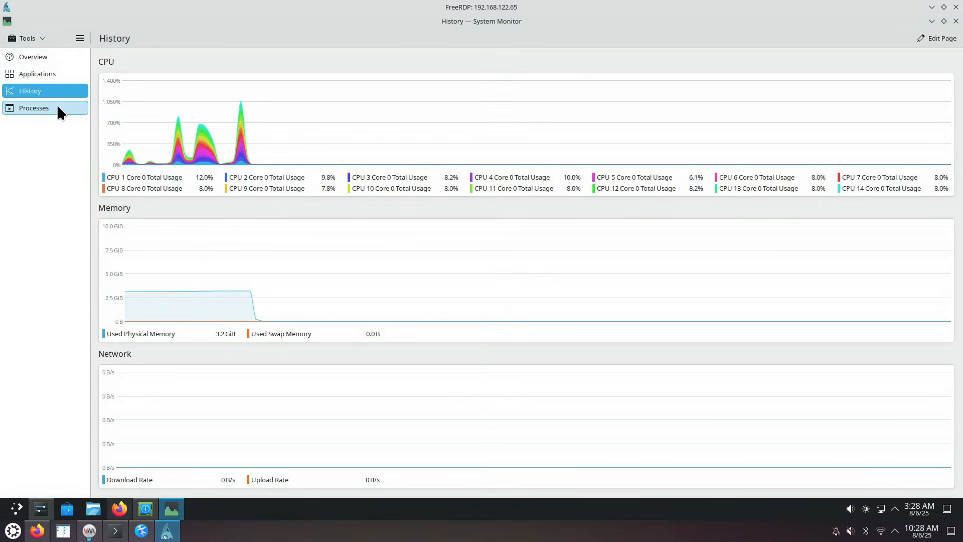
{"action": "left_click", "coordinate": [49, 108]}
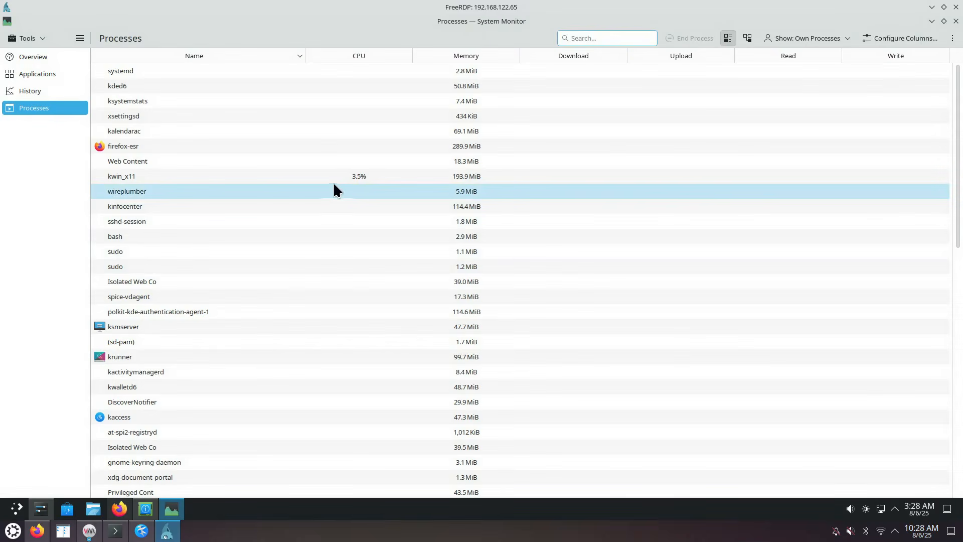
{"action": "scroll", "coordinate": [342, 174], "scroll_direction": "down", "scroll_amount": 4}
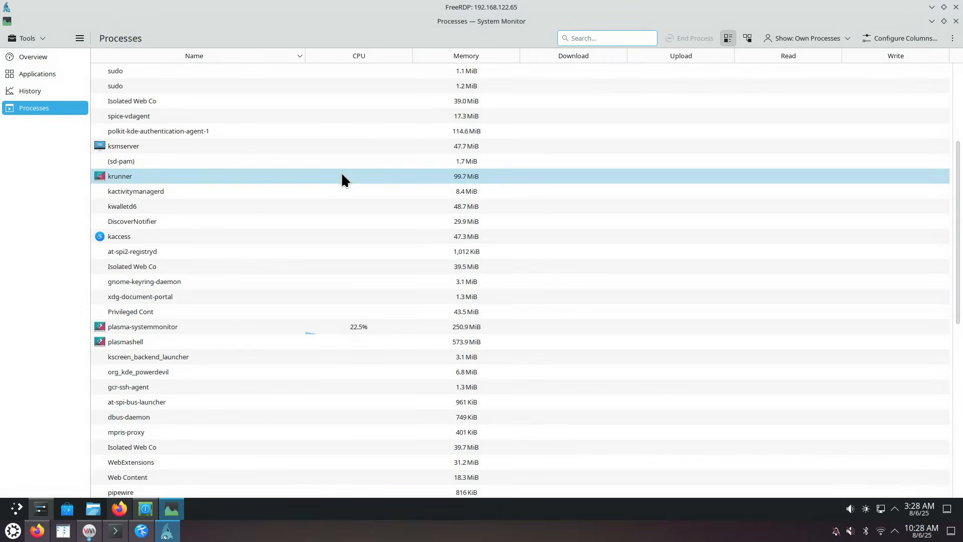
{"action": "scroll", "coordinate": [341, 175], "scroll_direction": "up", "scroll_amount": 4}
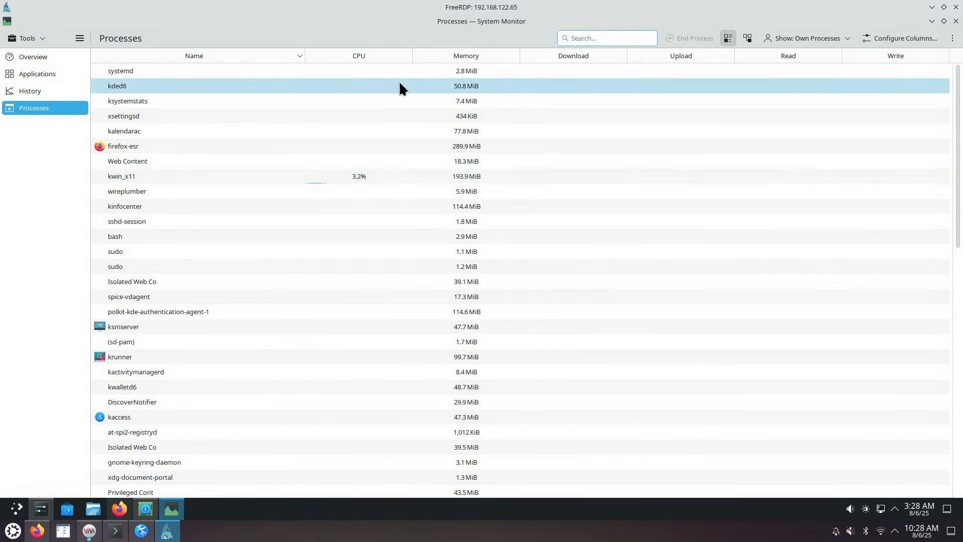
{"action": "left_click", "coordinate": [462, 57]}
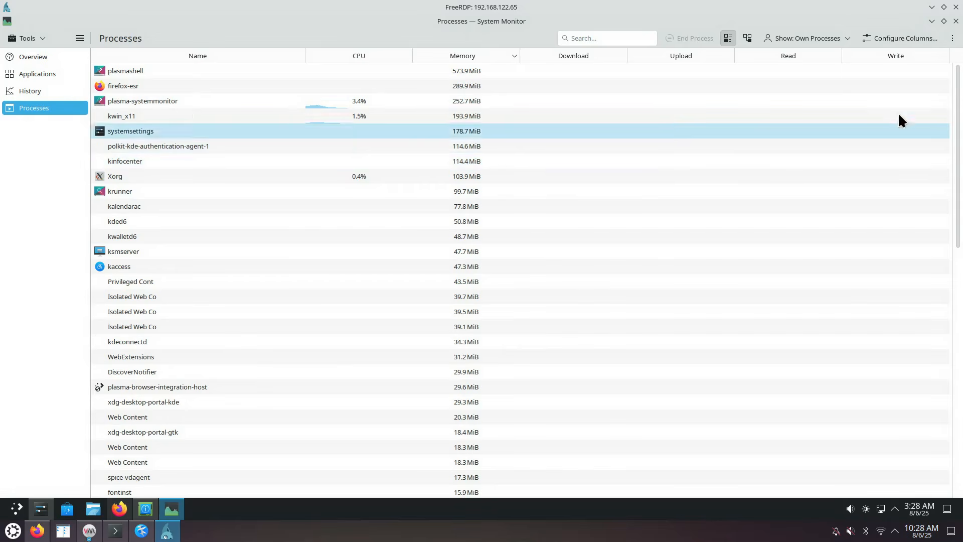
Close System Monitor, Info Center and System Settings
{"action": "left_click", "coordinate": [957, 23]}
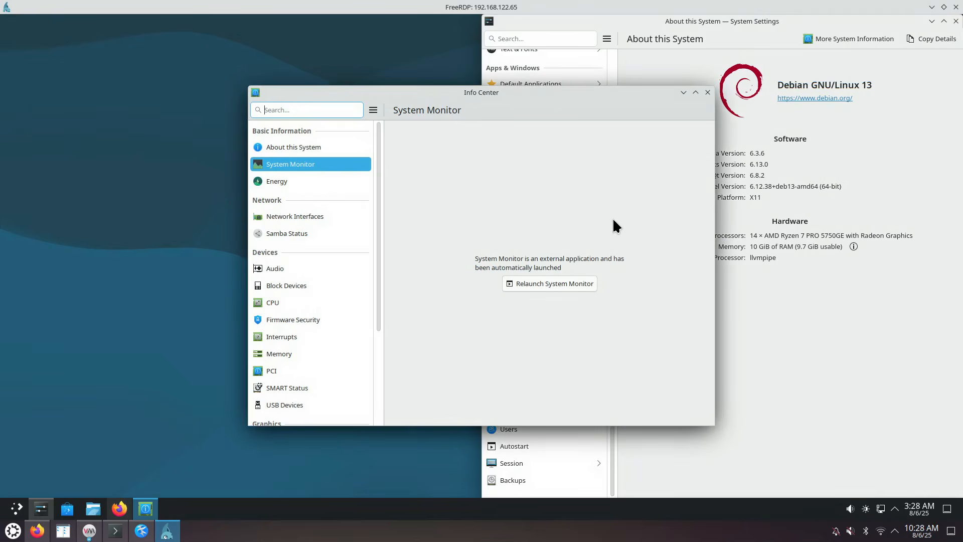
{"action": "left_click", "coordinate": [708, 92]}
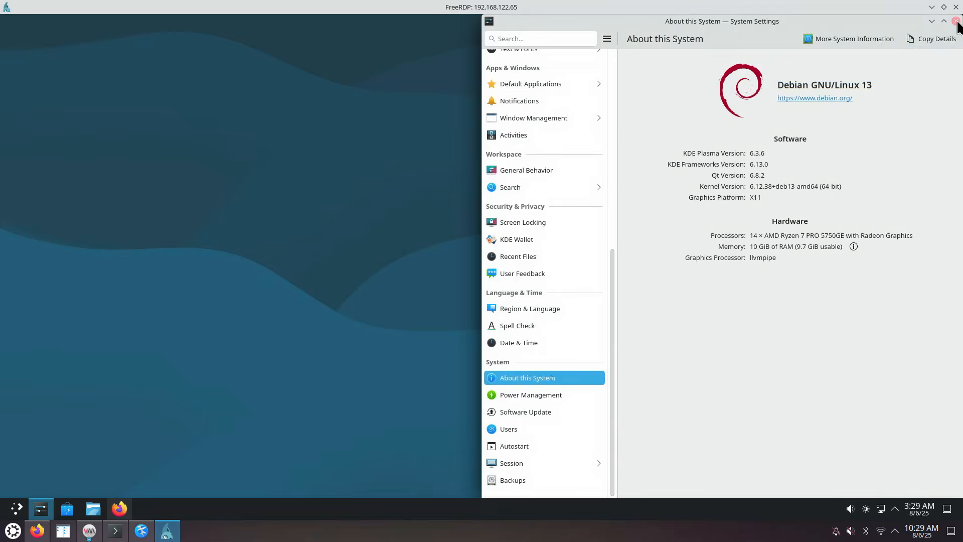
{"action": "left_click", "coordinate": [956, 21]}
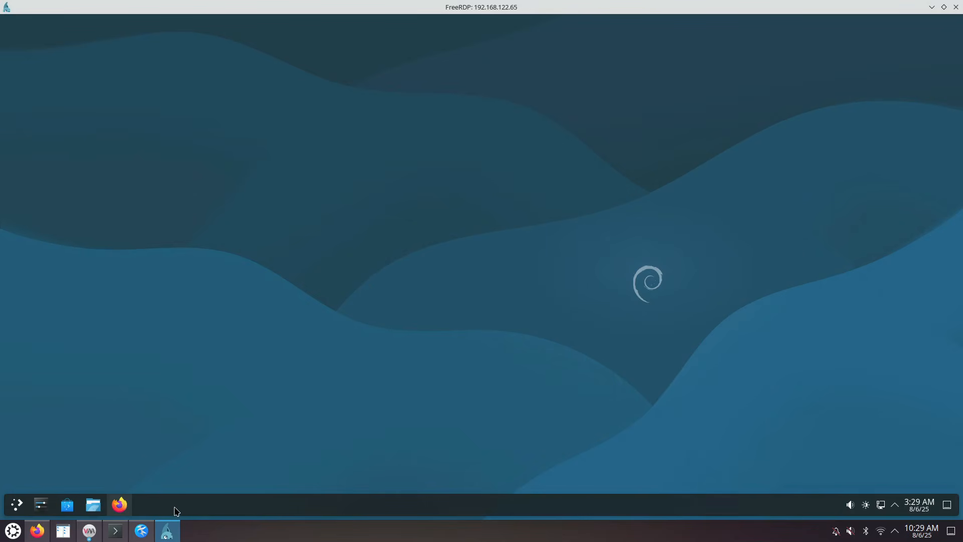
Turn off Floating in the bottom panel's configuration and exit edit mode
{"action": "right_click", "coordinate": [277, 510]}
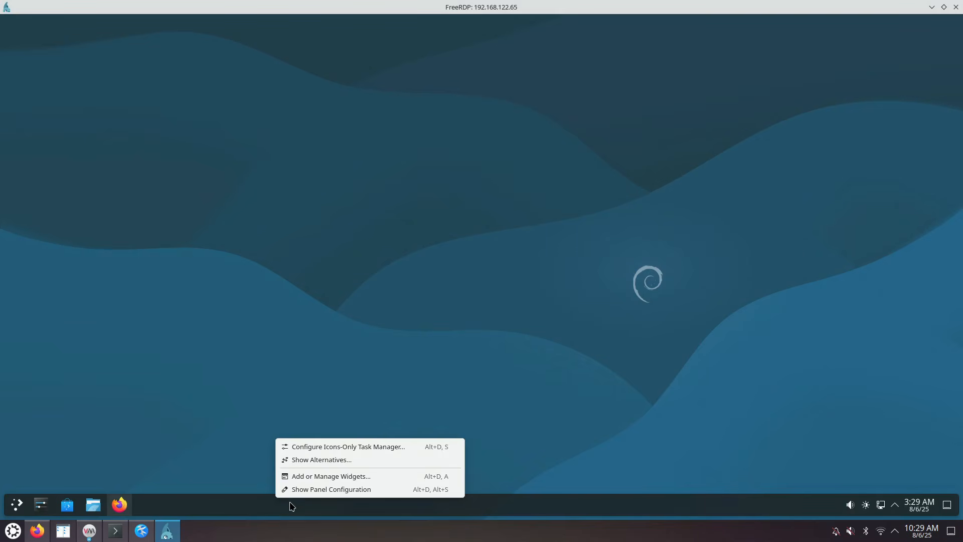
{"action": "left_click", "coordinate": [315, 489]}
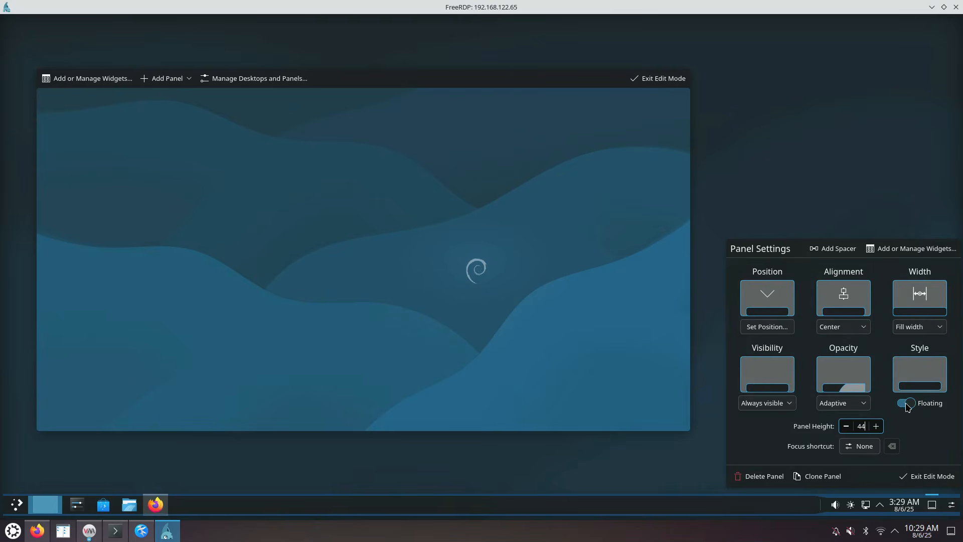
{"action": "left_click", "coordinate": [907, 404]}
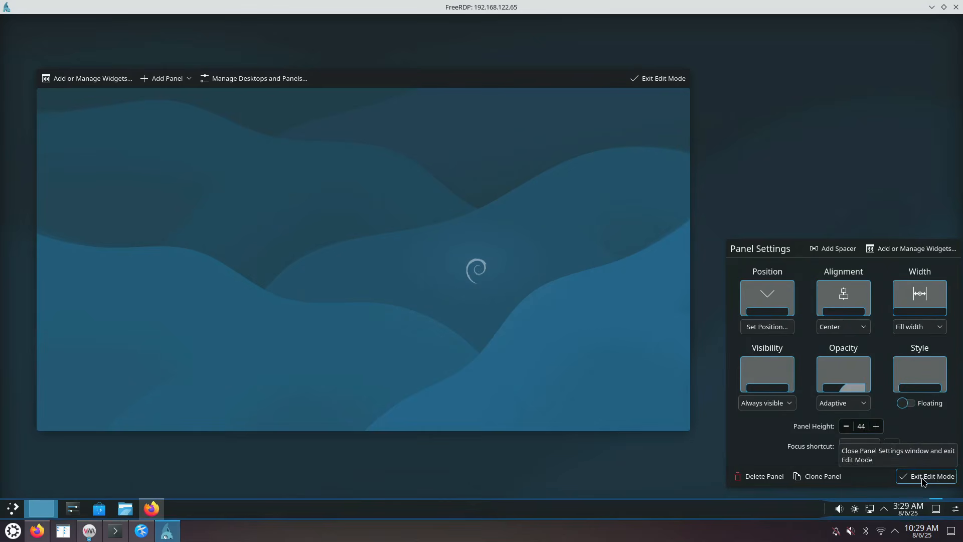
{"action": "left_click", "coordinate": [918, 479]}
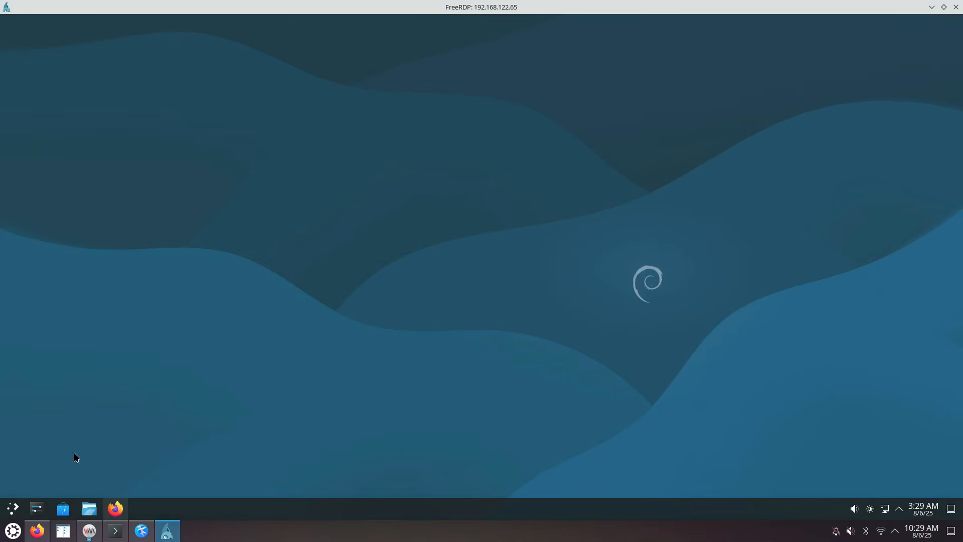
Pin Konsole to the launcher favourites from a 'kon' search, then launch it from Favorites
{"action": "left_click", "coordinate": [14, 510]}
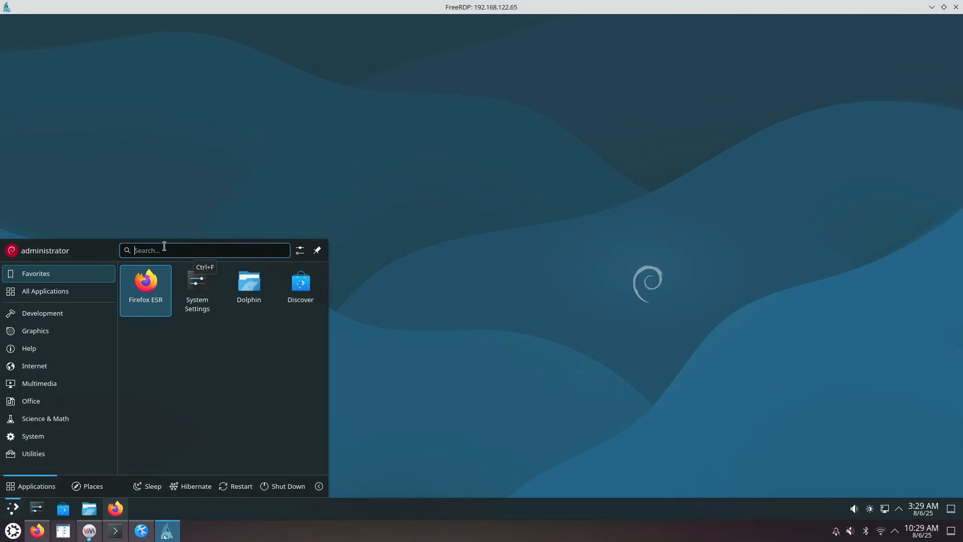
{"action": "type", "text": "kon"}
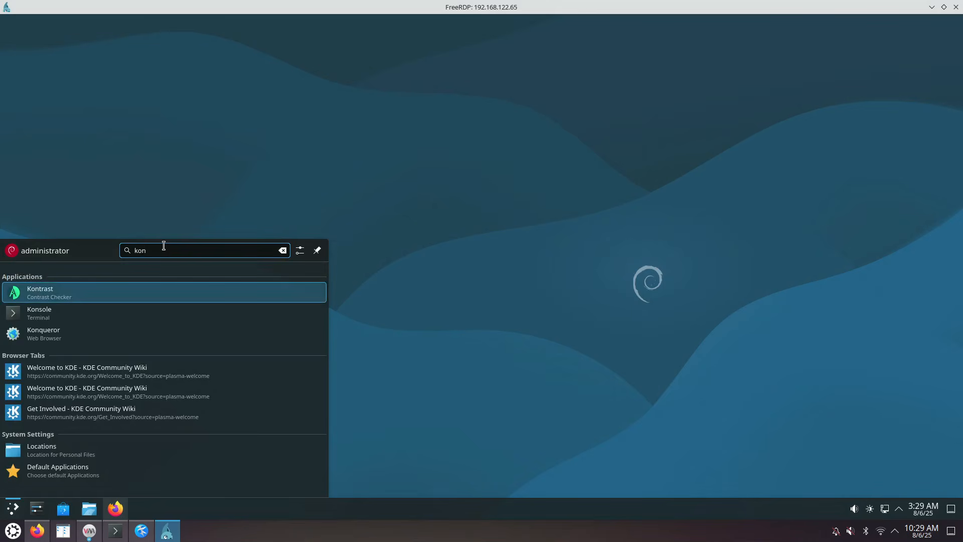
{"action": "right_click", "coordinate": [53, 312]}
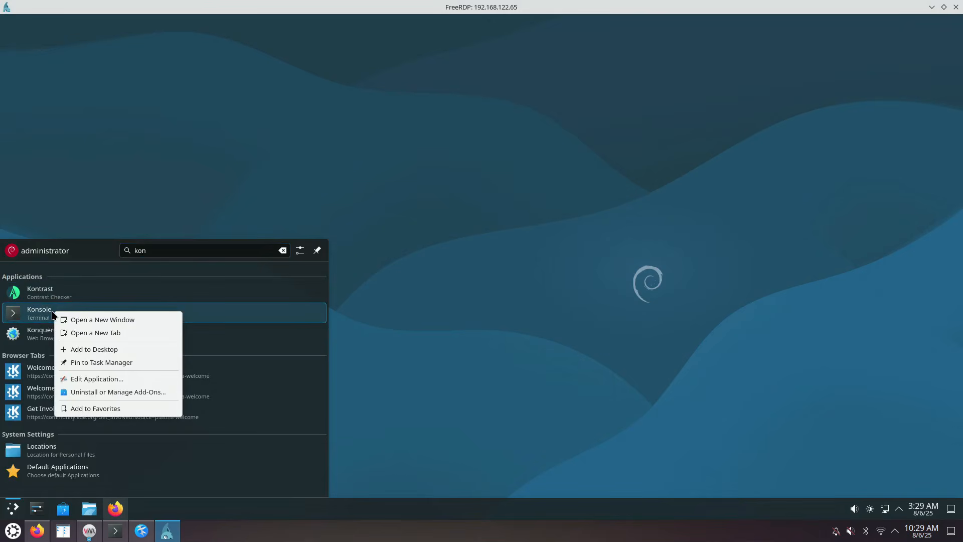
{"action": "left_click", "coordinate": [13, 515]}
{"action": "left_click", "coordinate": [12, 515]}
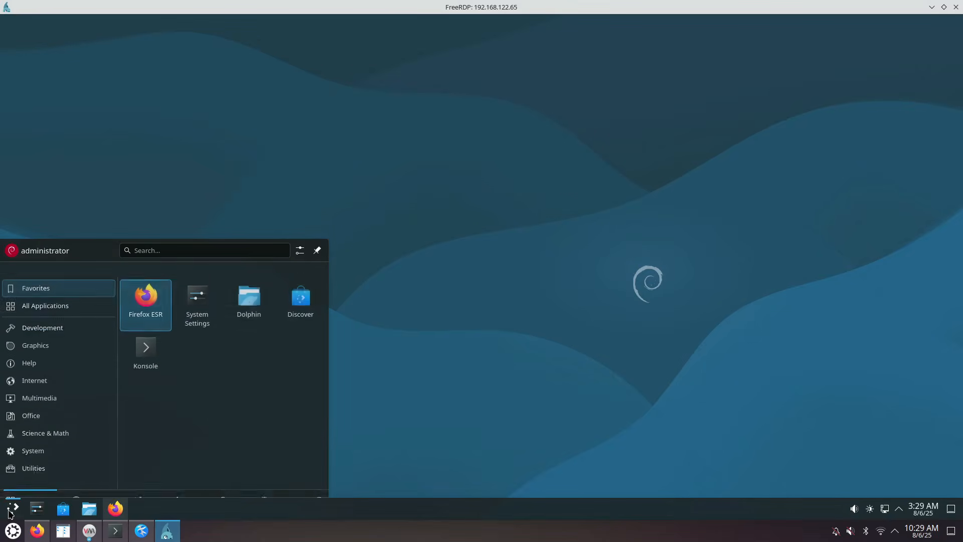
{"action": "left_click", "coordinate": [149, 341]}
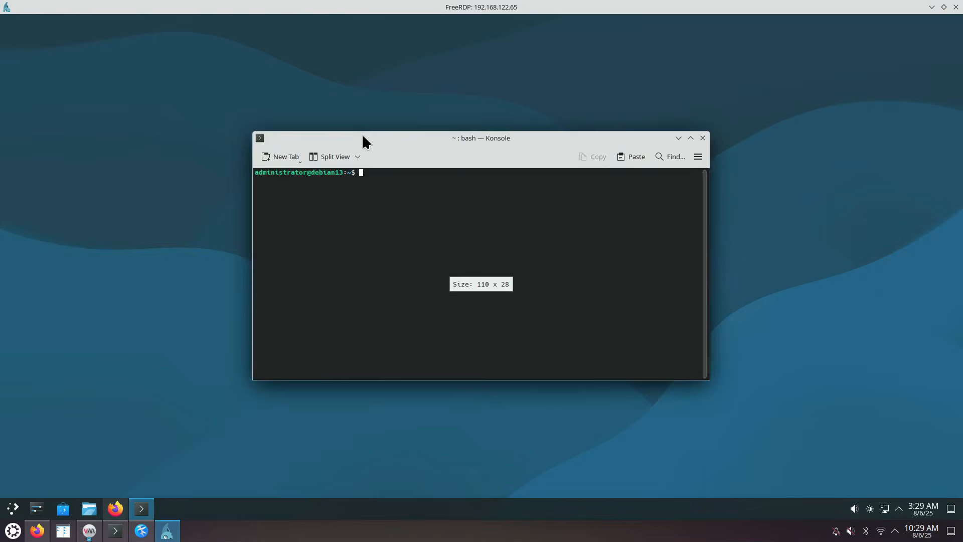
Tile Konsole to the left half, become root with sudo su, and run apt update
{"action": "left_click_drag", "start_coordinate": [362, 135], "coordinate": [1, 201]}
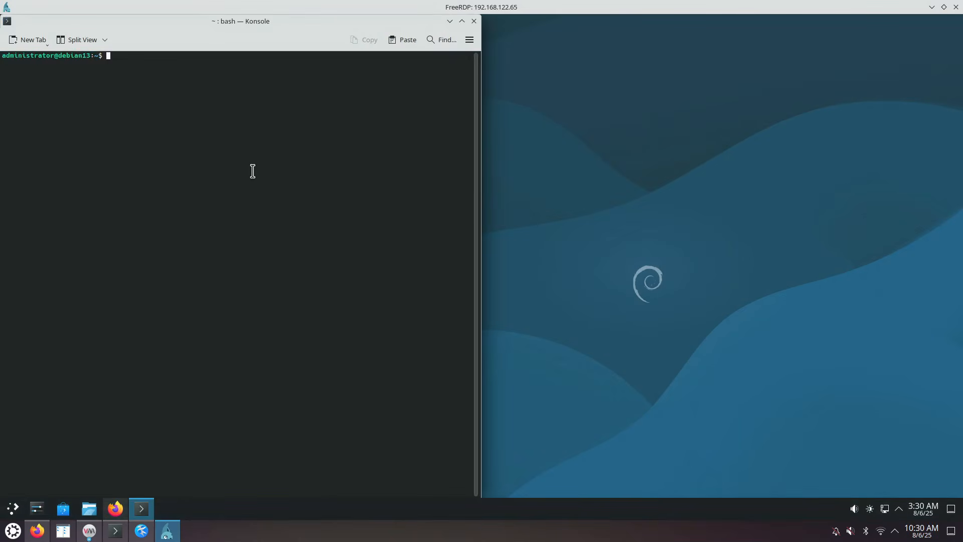
{"action": "type", "text": "sudo su"}
{"action": "key", "text": "Return"}
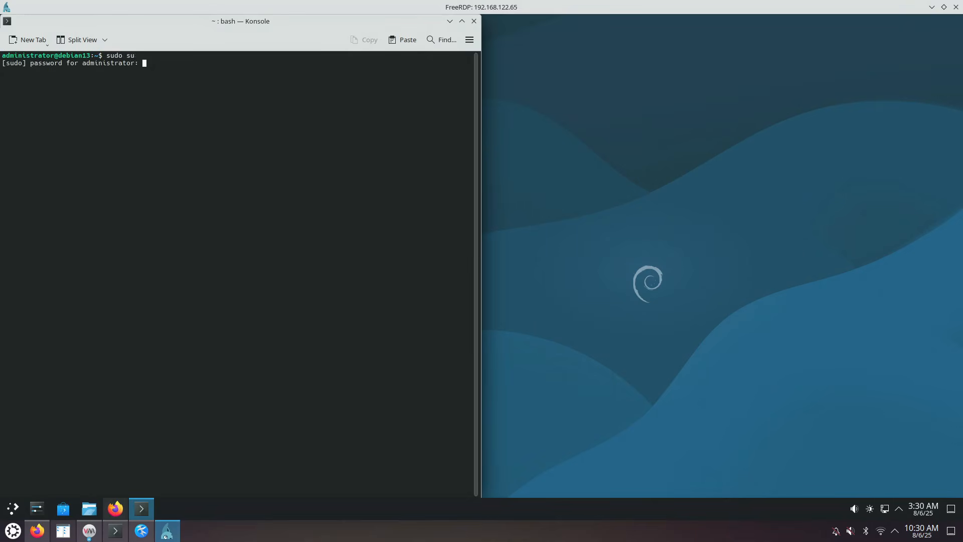
{"action": "key", "text": "Return"}
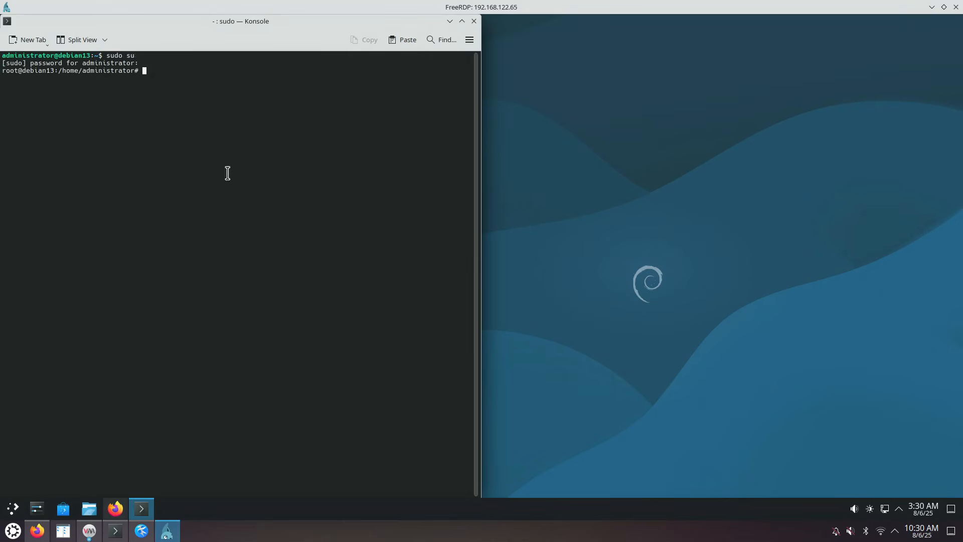
{"action": "scroll", "coordinate": [221, 269], "scroll_direction": "up", "scroll_amount": 3}
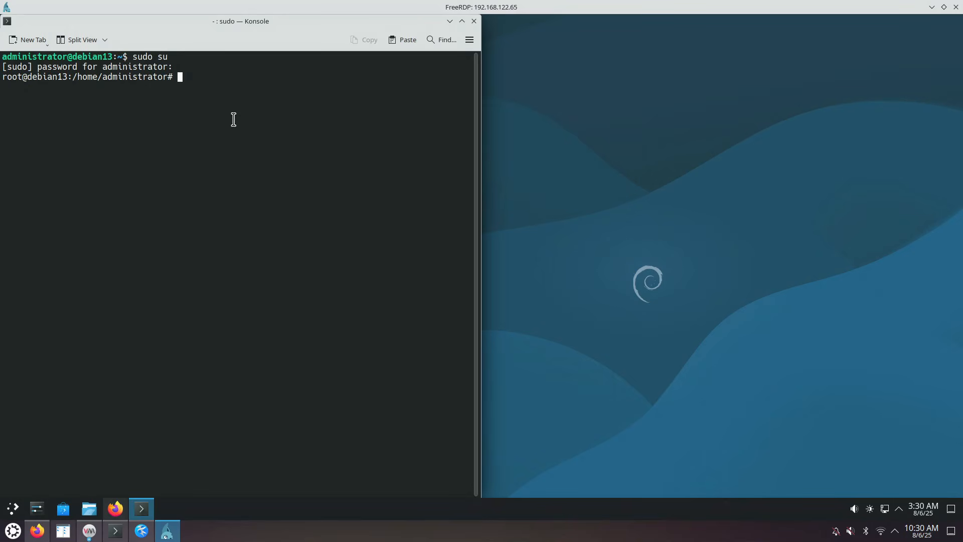
{"action": "type", "text": "apt update"}
{"action": "key", "text": "Return"}
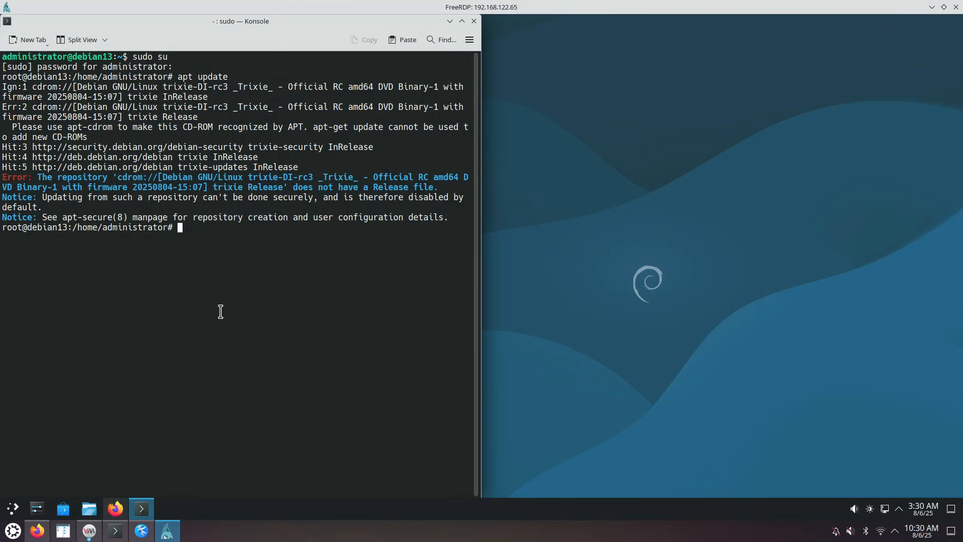
In Discover's software sources, authenticate and disable the Debian DVD cdrom repository, then close Discover
{"action": "left_click", "coordinate": [62, 510]}
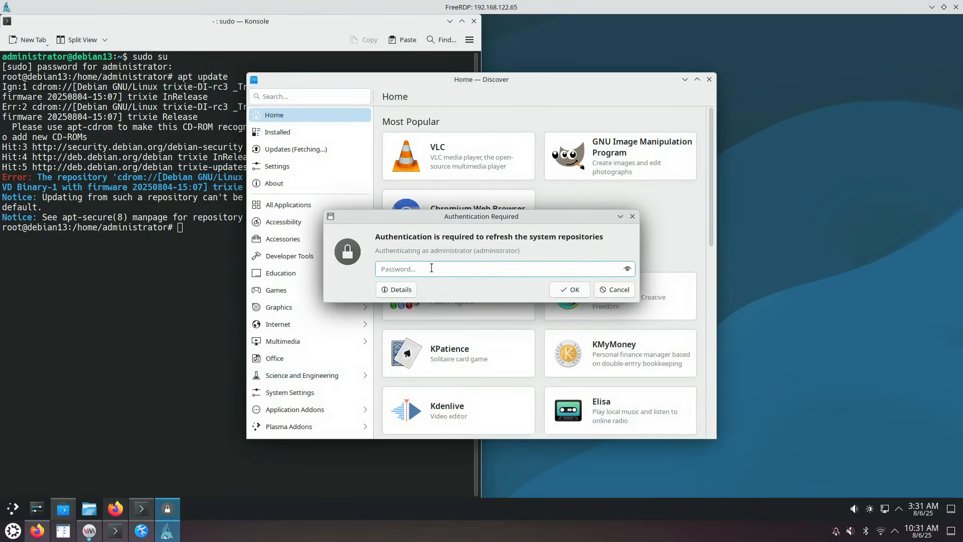
{"action": "type", "text": "●●●●"}
{"action": "key", "text": "Return"}
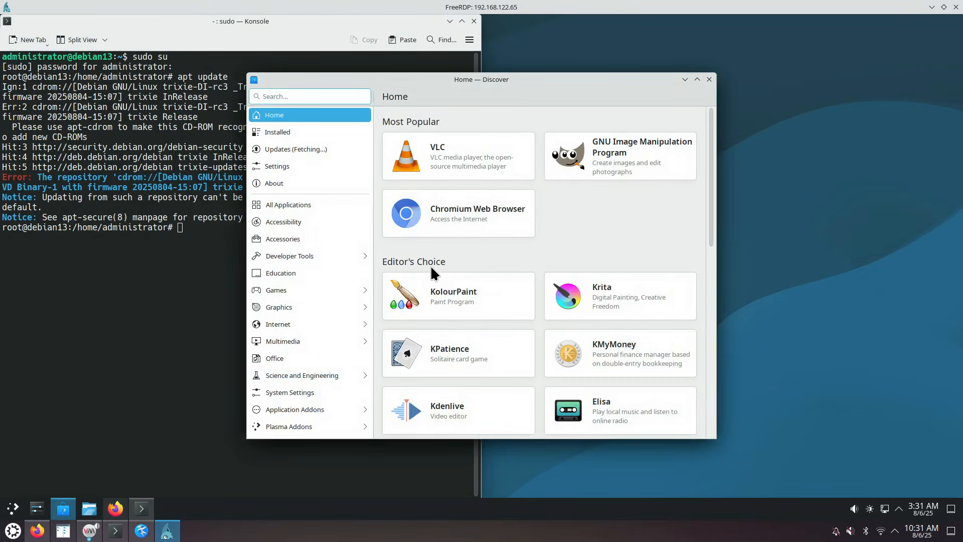
{"action": "left_click", "coordinate": [292, 165]}
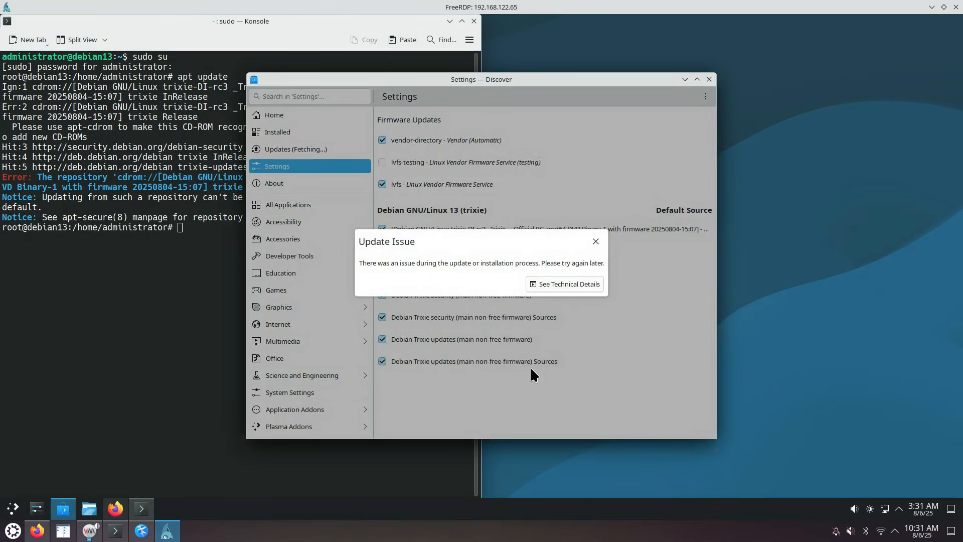
{"action": "left_click", "coordinate": [596, 241]}
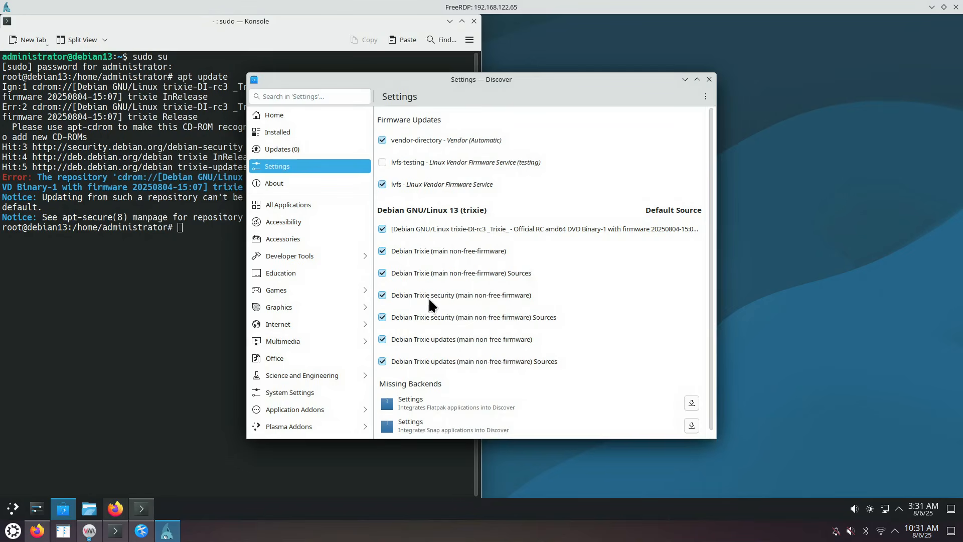
{"action": "left_click", "coordinate": [382, 228]}
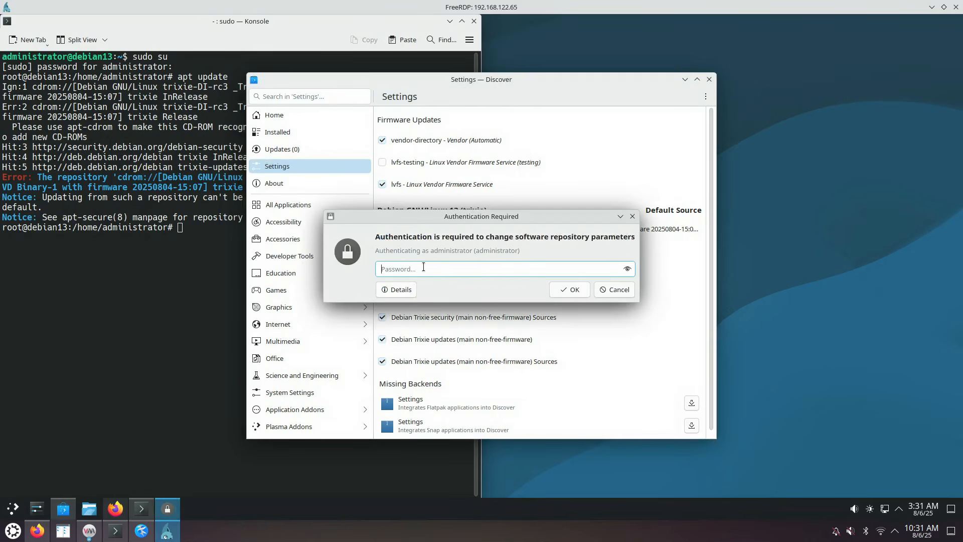
{"action": "type", "text": "****"}
{"action": "key", "text": "Return"}
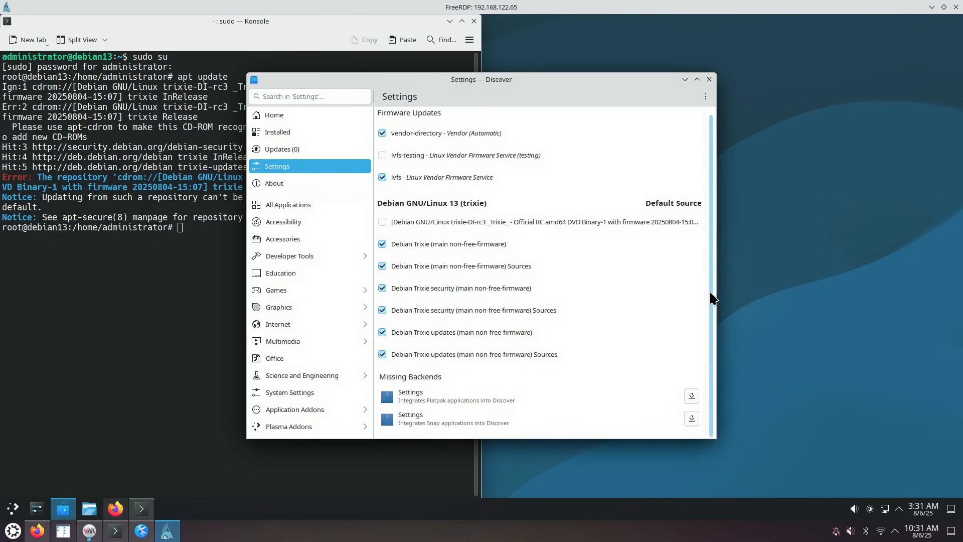
{"action": "left_click", "coordinate": [710, 80]}
Rerun apt update, install mc with apt install mc, and launch it with mc /etc/apt
{"action": "key", "text": "Up"}
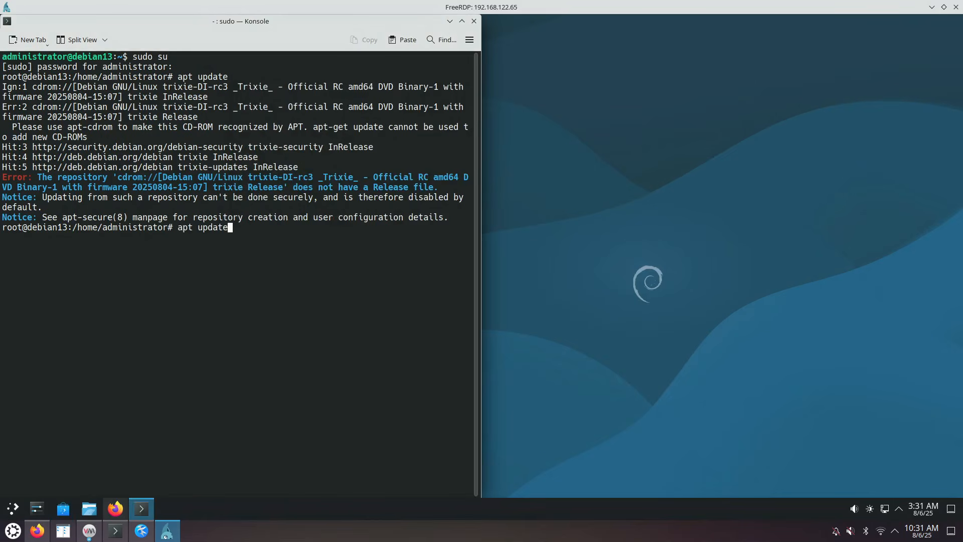
{"action": "key", "text": "Return"}
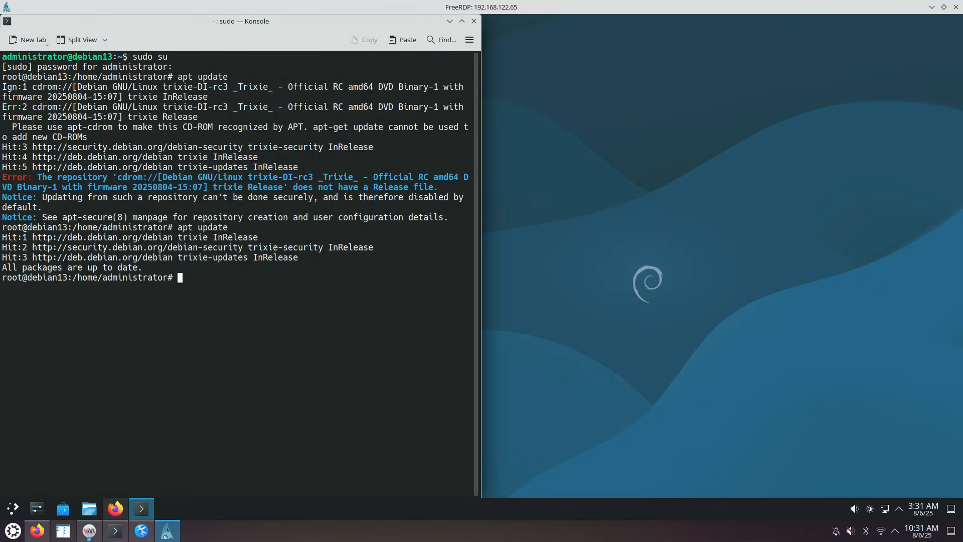
{"action": "type", "text": "apt install mc"}
{"action": "key", "text": "Return"}
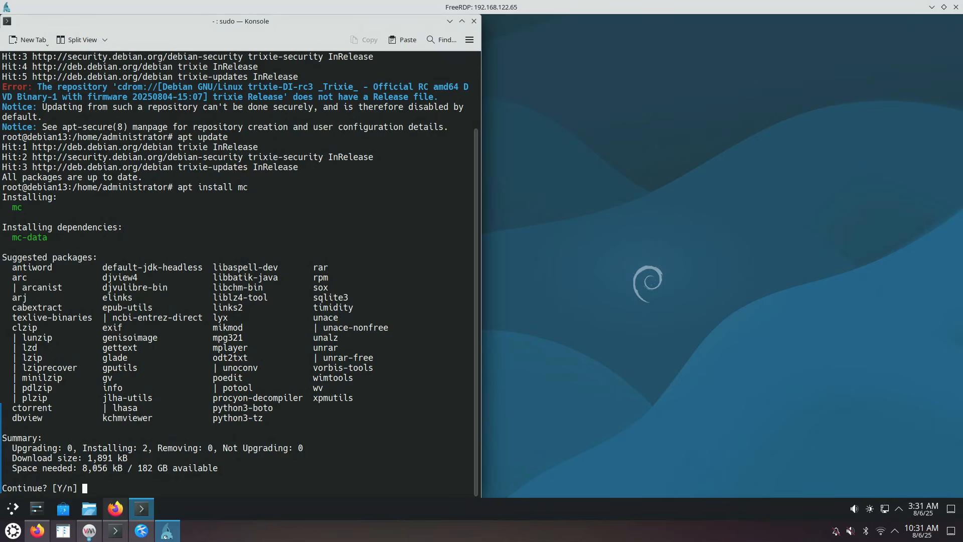
{"action": "key", "text": "Return"}
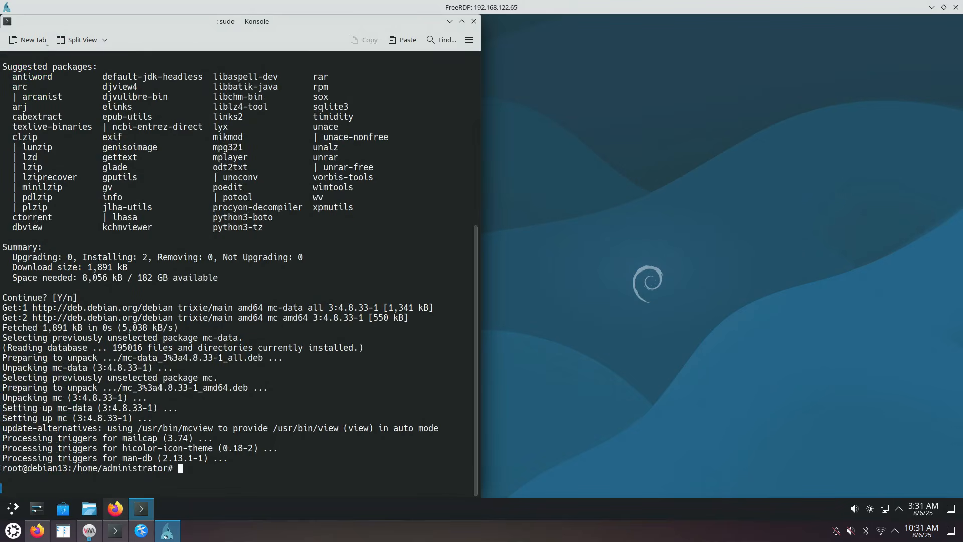
{"action": "type", "text": "mc /etc/apt"}
{"action": "key", "text": "Return"}
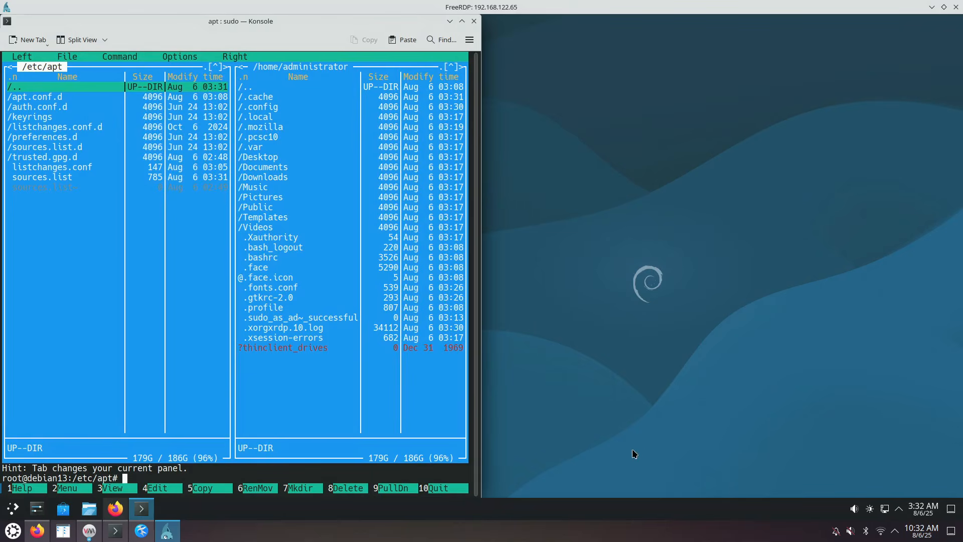
View the empty sources.list~ backup in Midnight Commander, then move to sources.list
{"action": "left_click", "coordinate": [56, 187]}
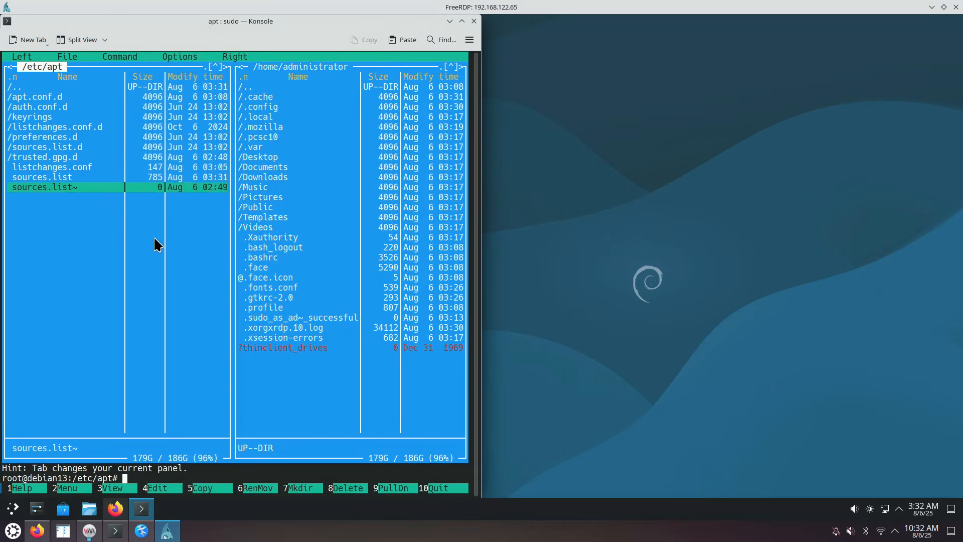
{"action": "key", "text": "F3"}
{"action": "key", "text": "F3"}
{"action": "key", "text": "Up"}
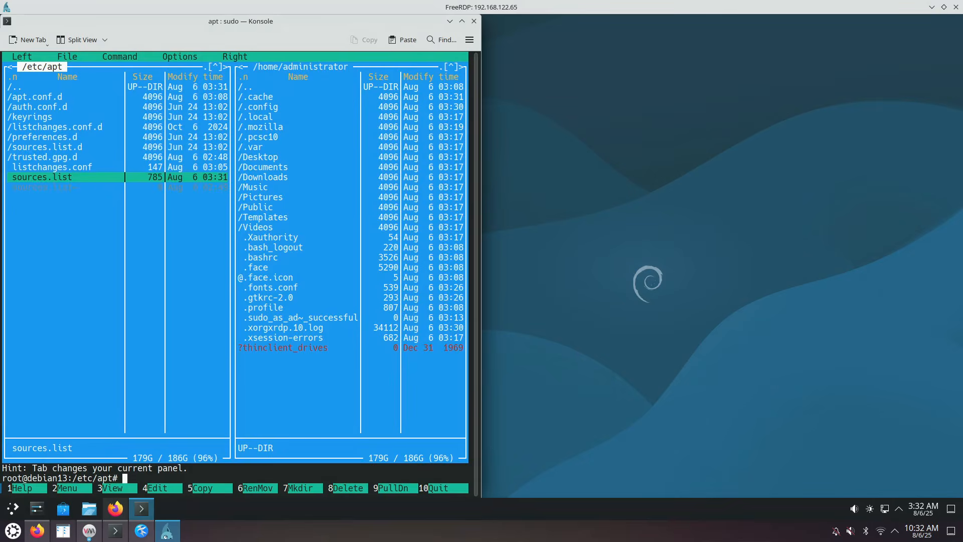
{"action": "key", "text": "F3"}
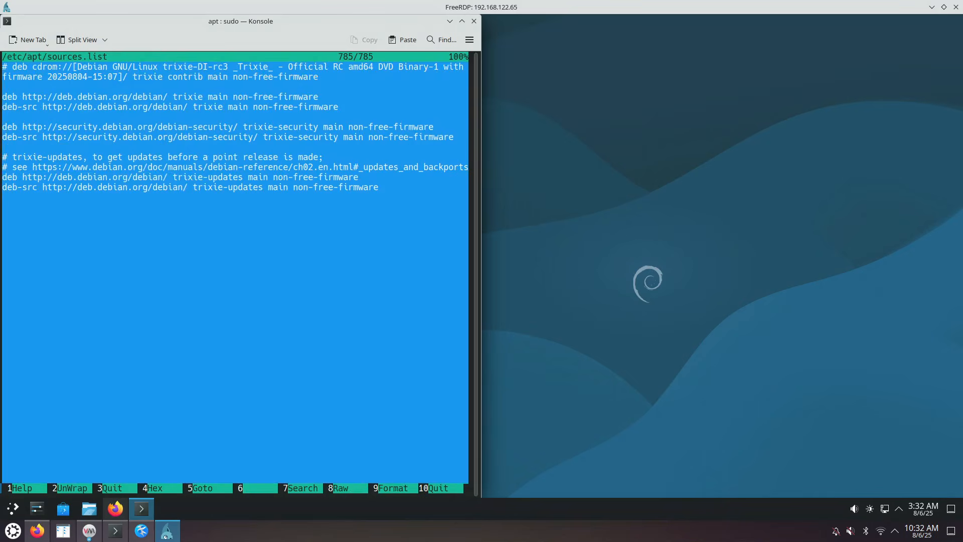
Maximize Konsole, close the sources.list viewer and open sources.list for editing with F4
{"action": "left_click", "coordinate": [462, 21]}
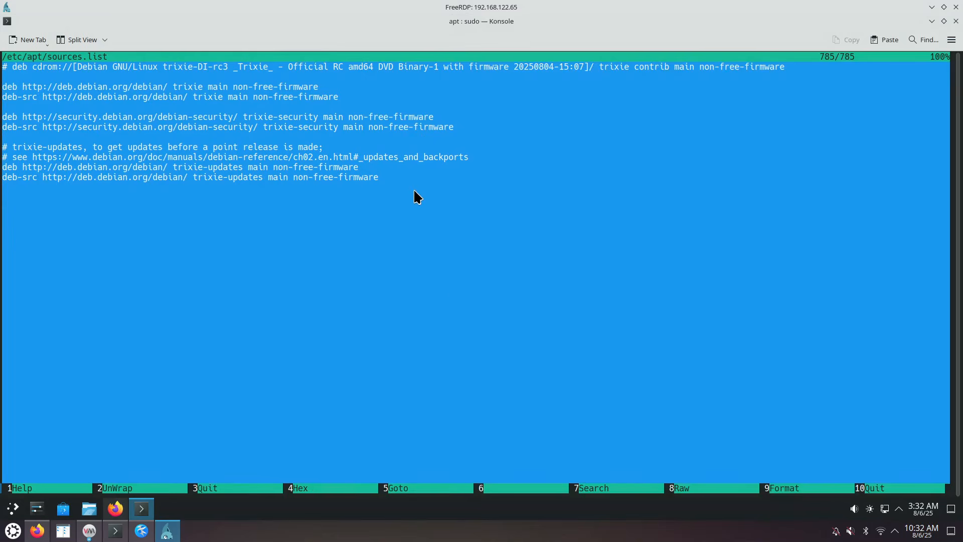
{"action": "key", "text": "Down"}
{"action": "key", "text": "F10"}
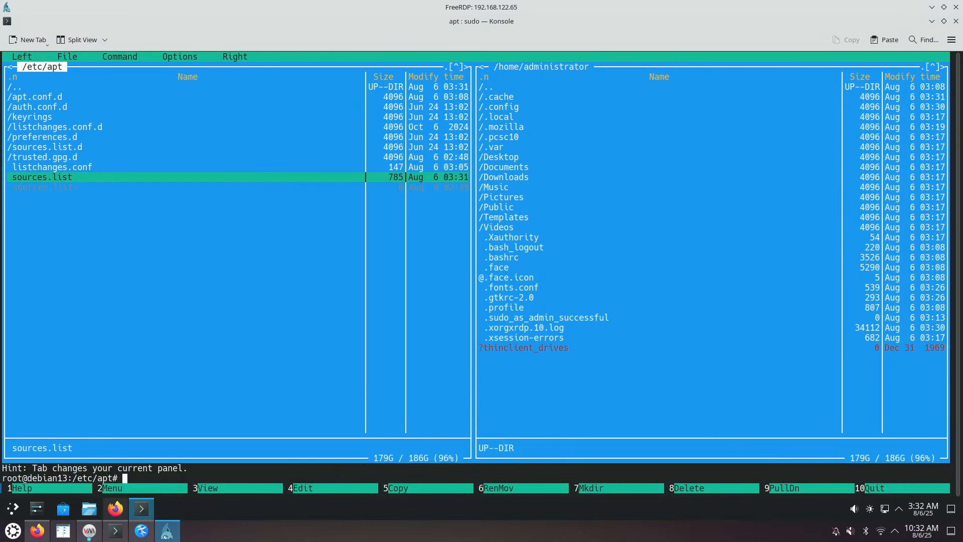
{"action": "key", "text": "F4"}
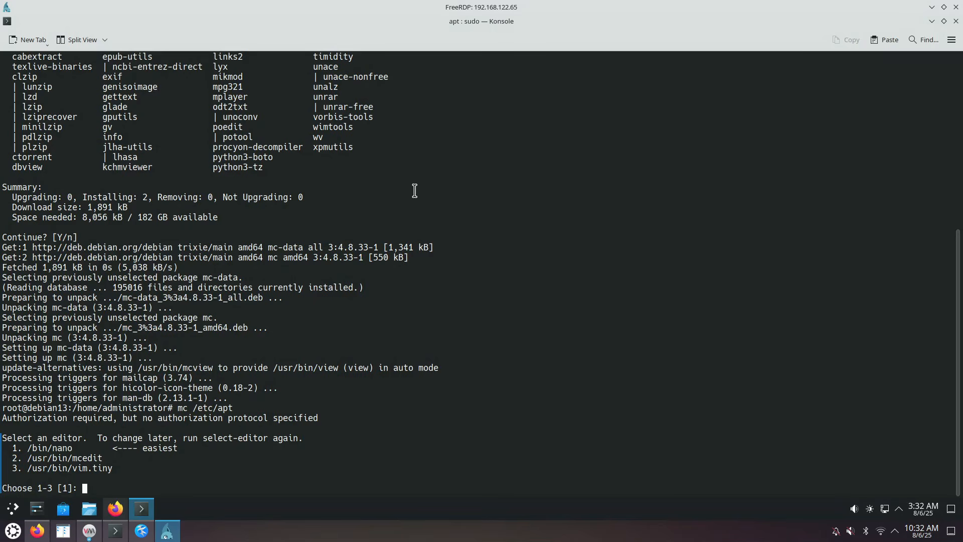
Pick mcedit (option 2) and step through the trixie deb and deb-src repository lines
{"action": "type", "text": "2"}
{"action": "key", "text": "Return"}
{"action": "key", "text": "Down"}
{"action": "key", "text": "Down"}
{"action": "key", "text": "Down"}
{"action": "key", "text": "Down"}
{"action": "key", "text": "Down"}
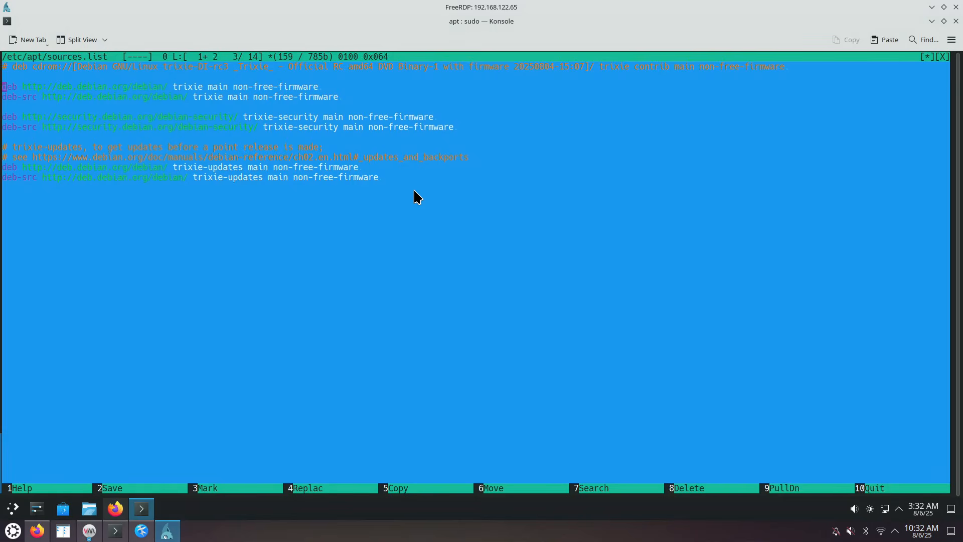
{"action": "key", "text": "Down"}
{"action": "key", "text": "Down"}
{"action": "key", "text": "Down"}
{"action": "key", "text": "Down"}
{"action": "key", "text": "Down"}
{"action": "key", "text": "Up"}
{"action": "key", "text": "Up"}
{"action": "key", "text": "Up"}
{"action": "key", "text": "Up"}
{"action": "key", "text": "Up"}
{"action": "key", "text": "Up"}
{"action": "key", "text": "Up"}
{"action": "key", "text": "Up"}
{"action": "key", "text": "Up"}
{"action": "key", "text": "Up"}
{"action": "key", "text": "Down"}
{"action": "key", "text": "Down"}
{"action": "key", "text": "Right"}
{"action": "key", "text": "Right"}
{"action": "key", "text": "Right"}
{"action": "key", "text": "Right"}
{"action": "key", "text": "Right"}
{"action": "key", "text": "Right"}
{"action": "key", "text": "Right"}
{"action": "key", "text": "Right"}
{"action": "key", "text": "Right"}
{"action": "key", "text": "Right"}
{"action": "key", "text": "Right"}
{"action": "key", "text": "Right"}
{"action": "key", "text": "Right"}
{"action": "key", "text": "Right"}
{"action": "key", "text": "Right"}
{"action": "key", "text": "Right"}
{"action": "key", "text": "Right"}
{"action": "key", "text": "Right"}
{"action": "key", "text": "Right"}
{"action": "key", "text": "Right"}
{"action": "key", "text": "Right"}
{"action": "key", "text": "Right"}
{"action": "key", "text": "Right"}
{"action": "key", "text": "Right"}
{"action": "key", "text": "Right"}
{"action": "key", "text": "Left"}
{"action": "key", "text": "Left"}
{"action": "key", "text": "Left"}
{"action": "key", "text": "Left"}
{"action": "key", "text": "Left"}
{"action": "key", "text": "Left"}
{"action": "key", "text": "Left"}
{"action": "key", "text": "Left"}
{"action": "key", "text": "Right"}
{"action": "key", "text": "Right"}
{"action": "key", "text": "Right"}
{"action": "key", "text": "Right"}
{"action": "key", "text": "Right"}
{"action": "key", "text": "Right"}
{"action": "key", "text": "Right"}
{"action": "key", "text": "Right"}
{"action": "key", "text": "Right"}
{"action": "key", "text": "Right"}
{"action": "key", "text": "Right"}
{"action": "key", "text": "Right"}
{"action": "key", "text": "Right"}
{"action": "key", "text": "Right"}
{"action": "key", "text": "Right"}
{"action": "key", "text": "Right"}
{"action": "key", "text": "Down"}
{"action": "key", "text": "Down"}
{"action": "key", "text": "Down"}
{"action": "key", "text": "Up"}
{"action": "key", "text": "Up"}
{"action": "key", "text": "Down"}
{"action": "key", "text": "Down"}
{"action": "key", "text": "Down"}
{"action": "key", "text": "Down"}
{"action": "key", "text": "Down"}
{"action": "key", "text": "Down"}
{"action": "key", "text": "Down"}
{"action": "key", "text": "Down"}
{"action": "key", "text": "Down"}
Quit mcedit, check the empty sources.list.d folder, and view sources.list again with F3
{"action": "key", "text": "F10"}
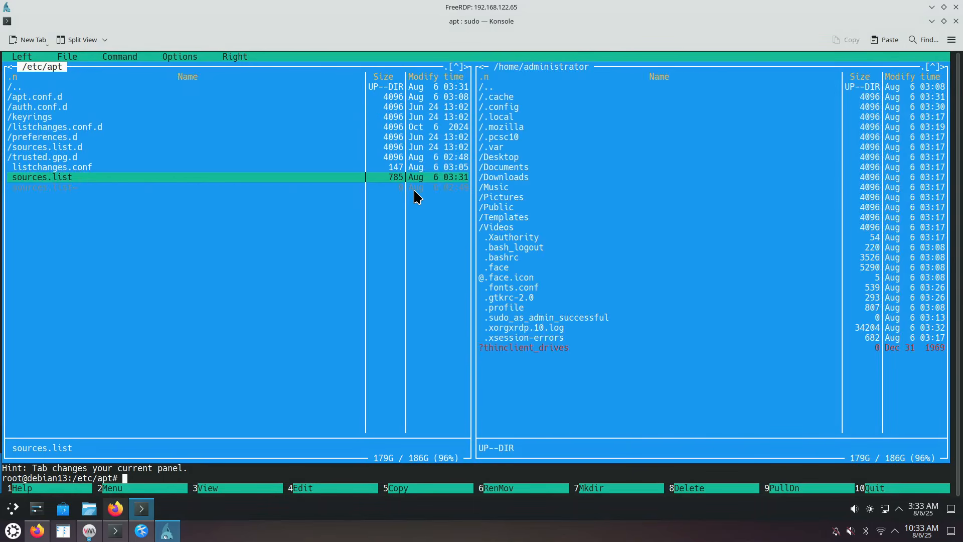
{"action": "key", "text": "Up"}
{"action": "key", "text": "Up"}
{"action": "key", "text": "Up"}
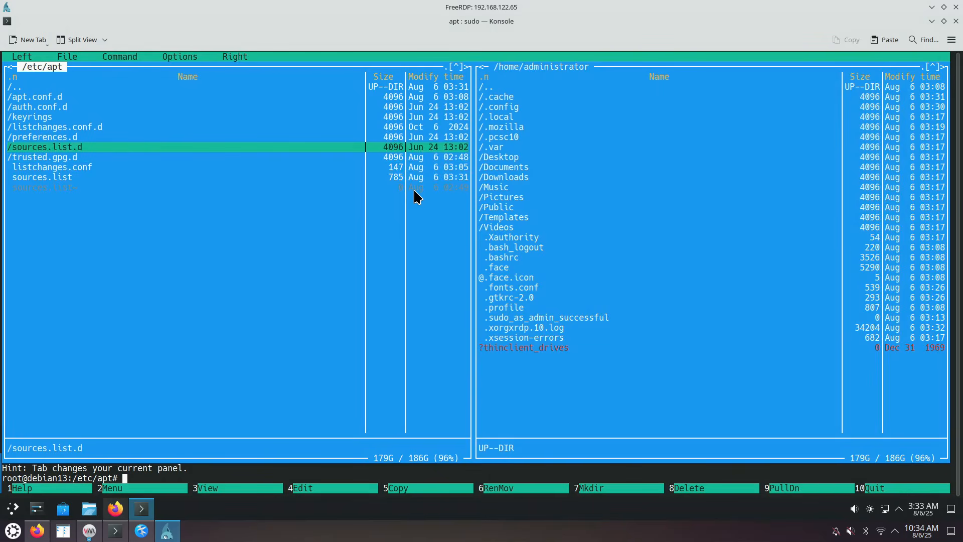
{"action": "key", "text": "Return"}
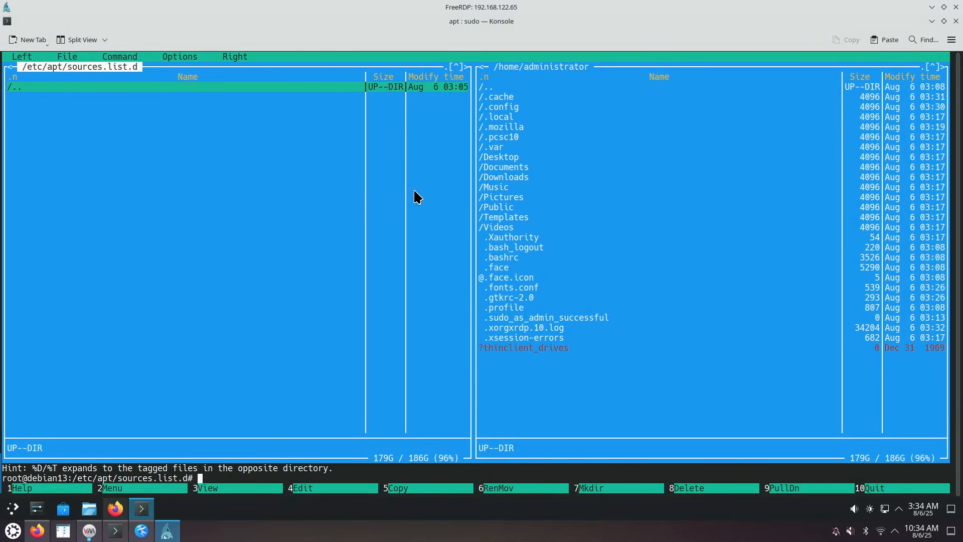
{"action": "key", "text": "Return"}
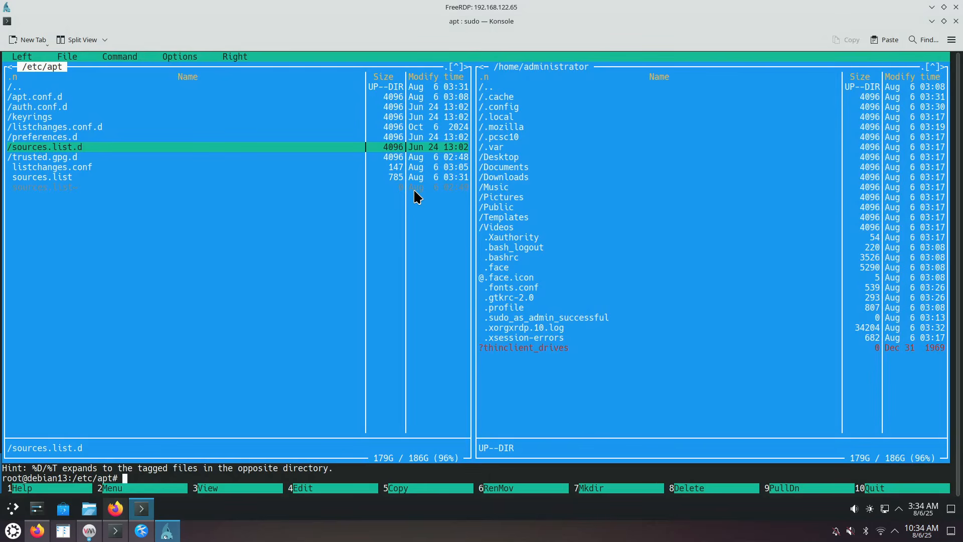
{"action": "key", "text": "Down"}
{"action": "key", "text": "Down"}
{"action": "key", "text": "Down"}
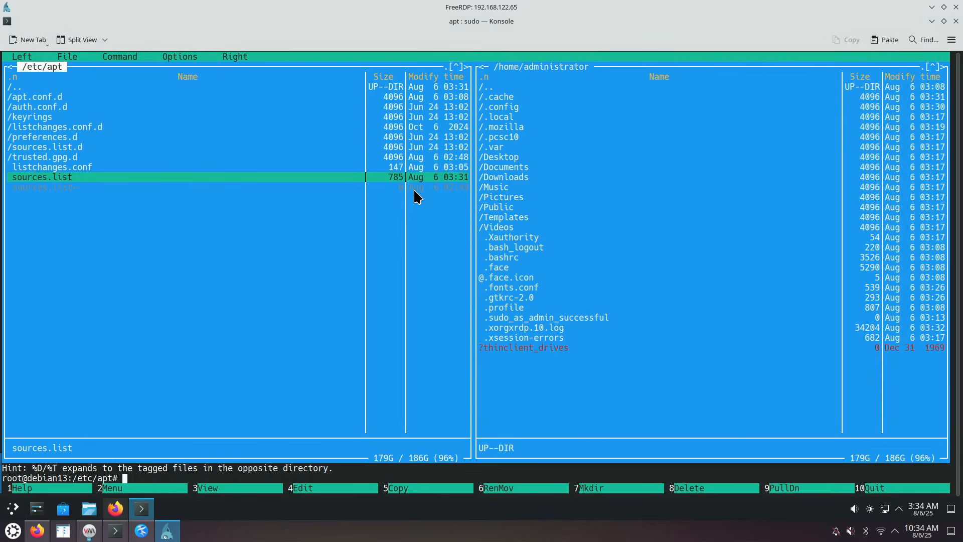
{"action": "key", "text": "F3"}
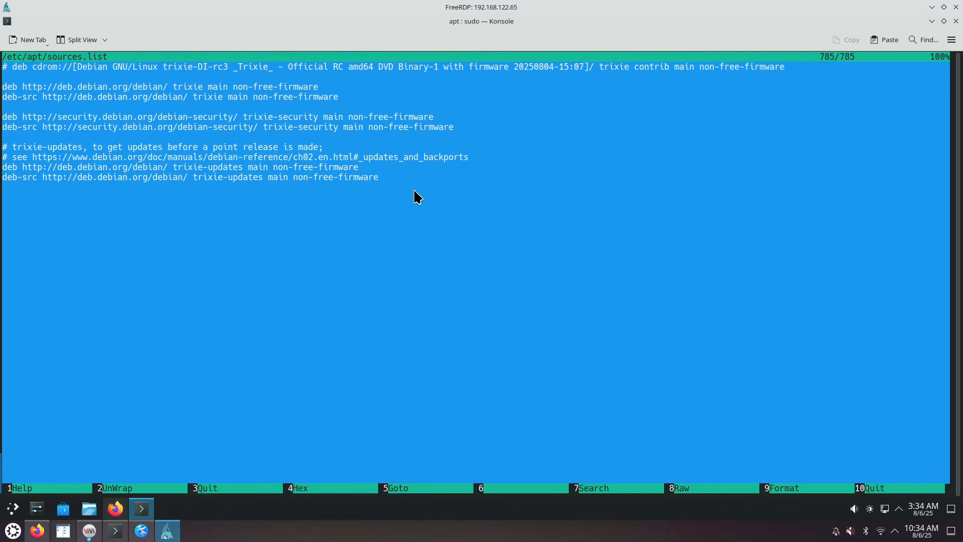
{"action": "key", "text": "F3"}
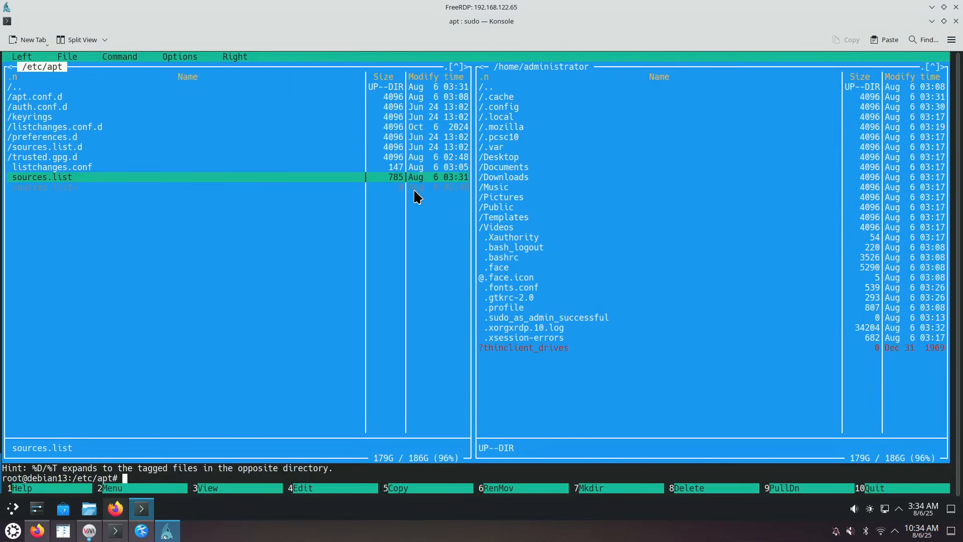
Quit Midnight Commander and run 'apt update && apt upgrade && apt autoremove' as root
{"action": "key", "text": "F10"}
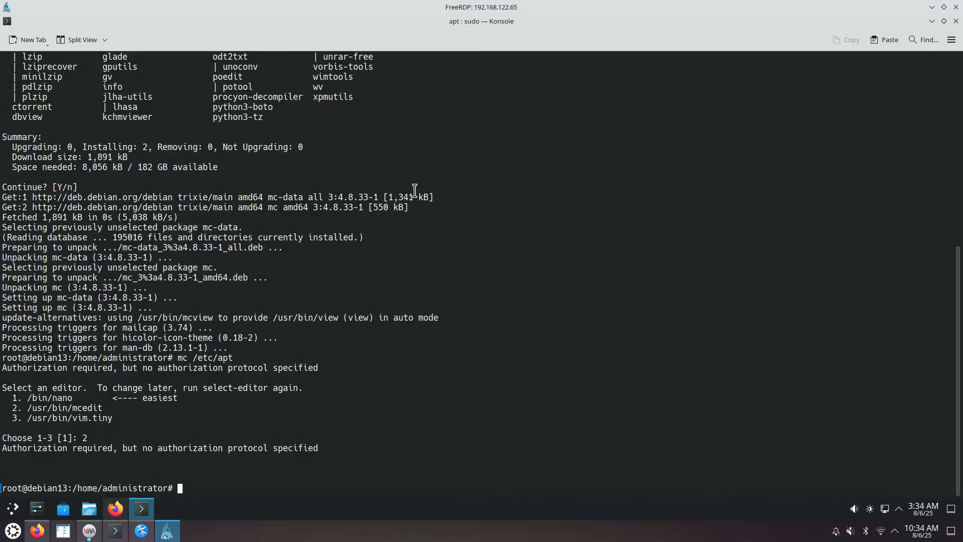
{"action": "type", "text": "apt update *"}
{"action": "key", "text": "BackSpace"}
{"action": "type", "text": "&& apt up"}
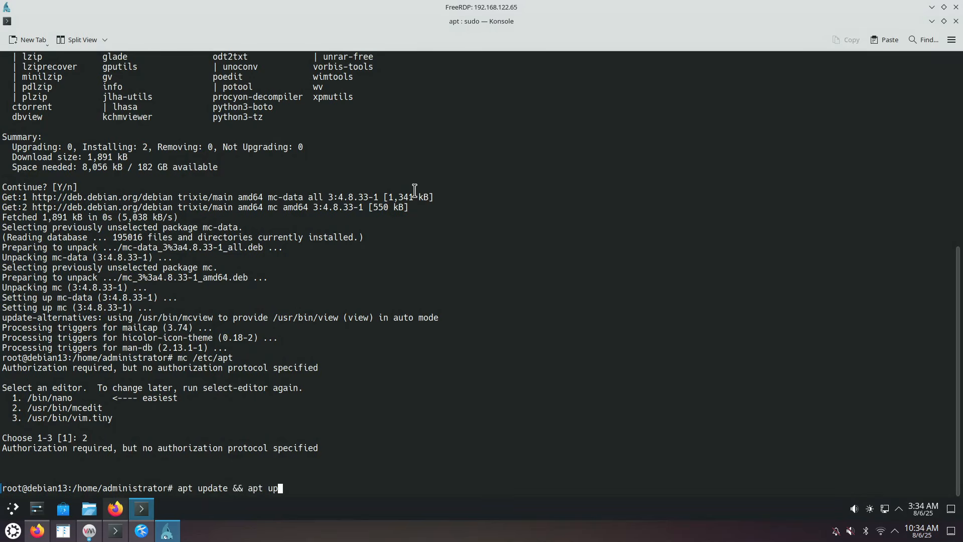
{"action": "type", "text": "grade && apt autoremove"}
{"action": "key", "text": "Return"}
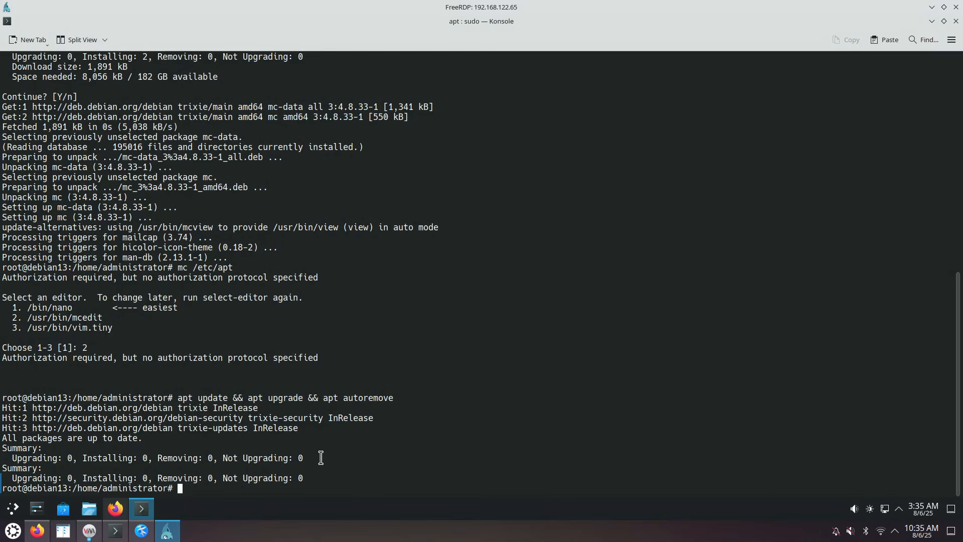
Search the launcher for 'kate' and add Kate to Favorites
{"action": "left_click", "coordinate": [11, 514]}
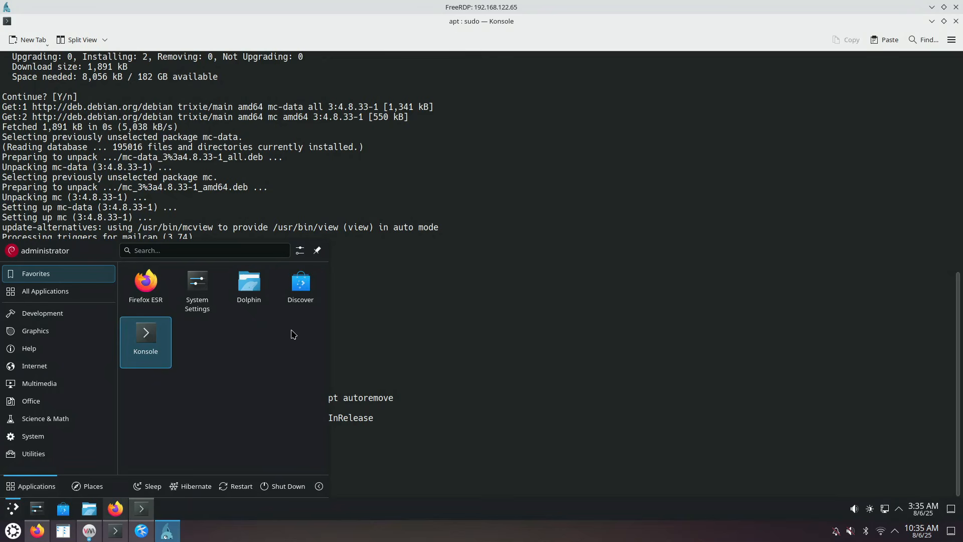
{"action": "type", "text": "kate"}
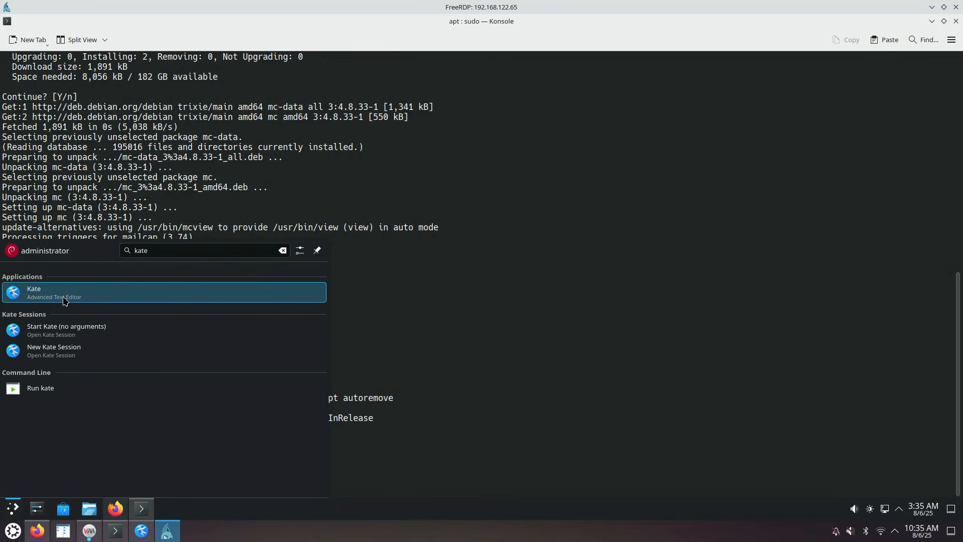
{"action": "right_click", "coordinate": [66, 299]}
{"action": "left_click", "coordinate": [126, 368]}
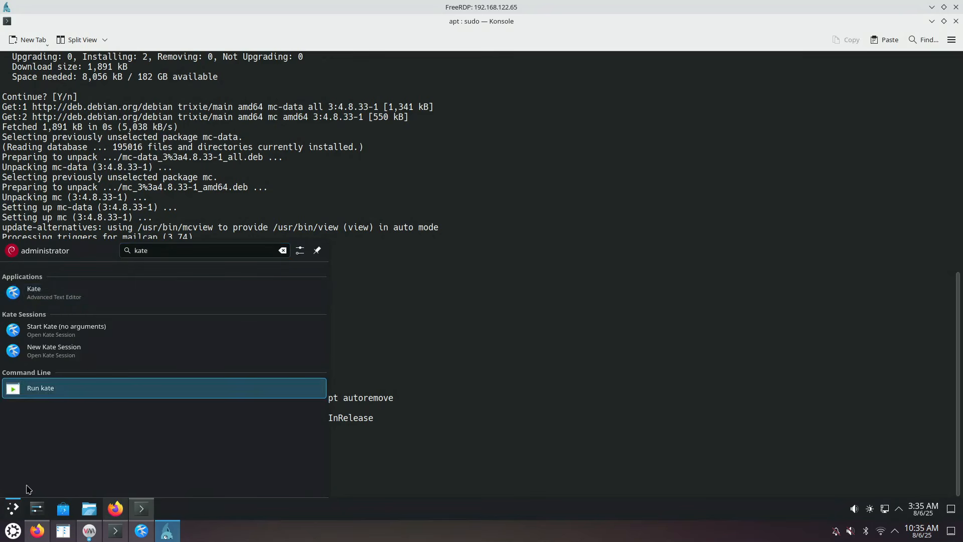
{"action": "left_click", "coordinate": [13, 499]}
{"action": "left_click", "coordinate": [12, 500]}
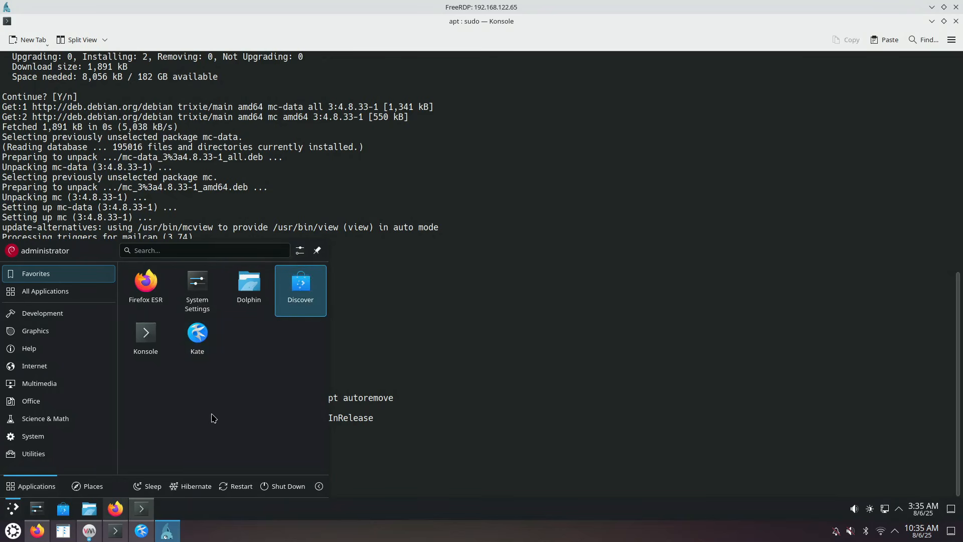
Unpin Discover and System Settings from the taskbar, then bring Firefox to the front
{"action": "right_click", "coordinate": [62, 513]}
{"action": "left_click", "coordinate": [101, 458]}
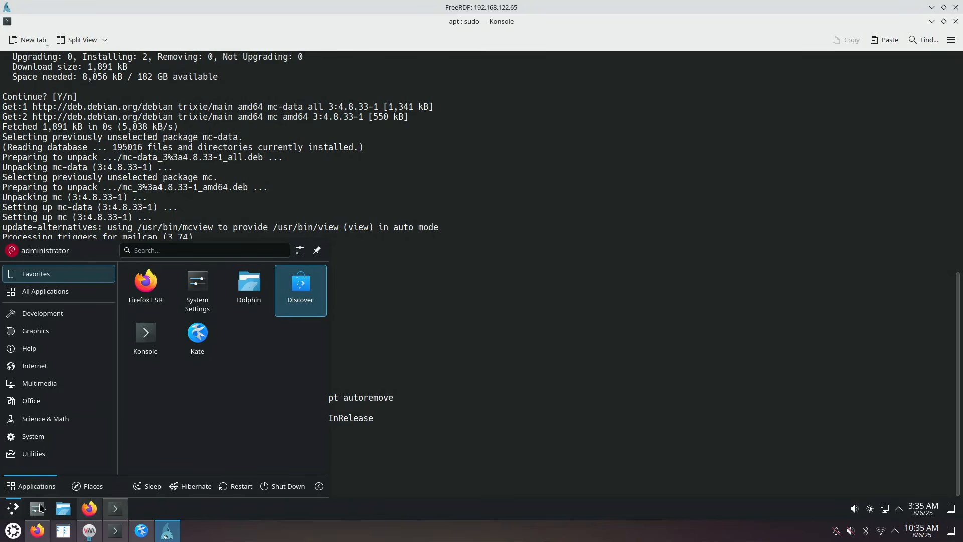
{"action": "right_click", "coordinate": [38, 510]}
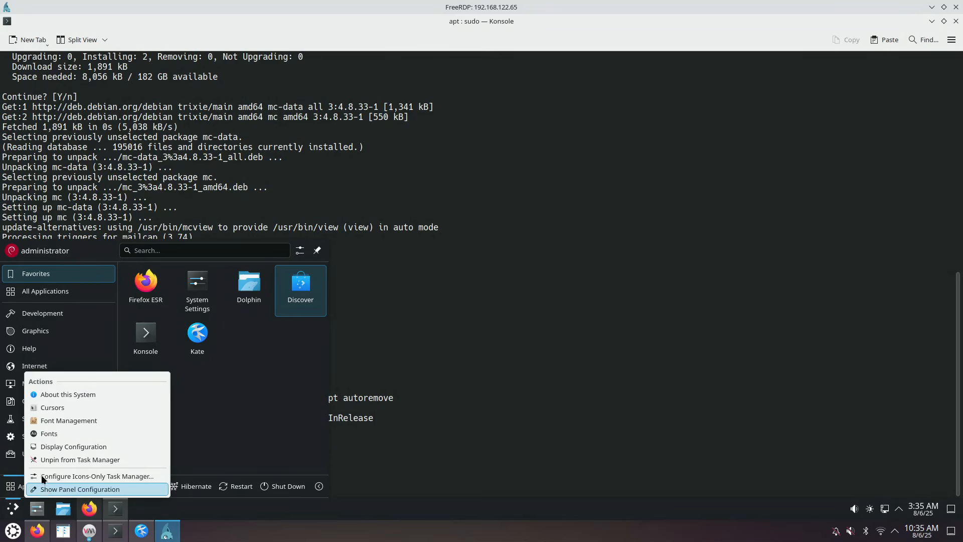
{"action": "left_click", "coordinate": [75, 460]}
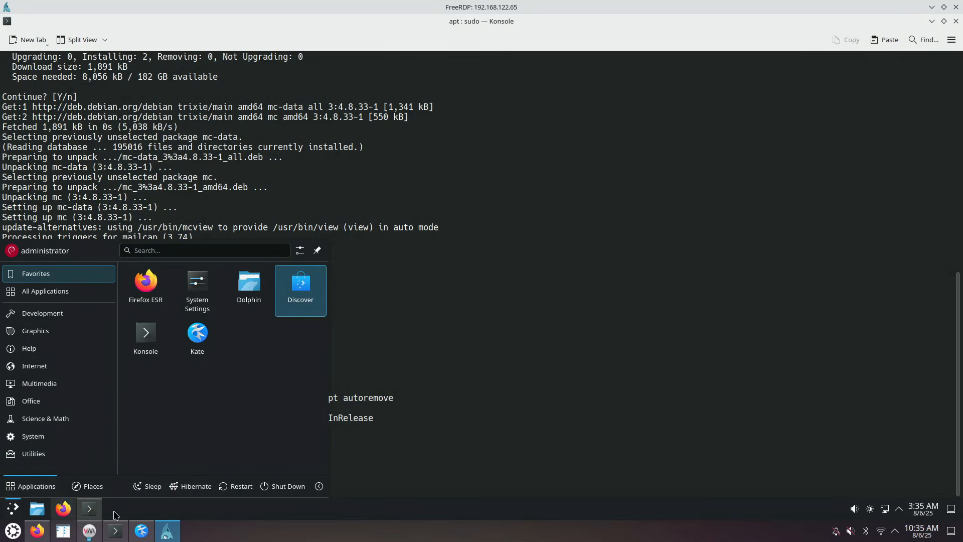
{"action": "left_click", "coordinate": [135, 516]}
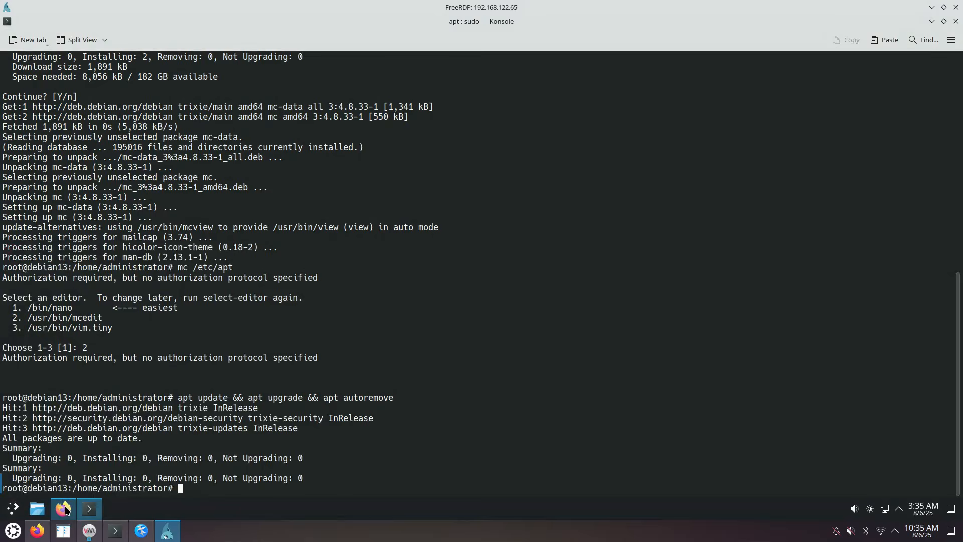
{"action": "left_click", "coordinate": [63, 509]}
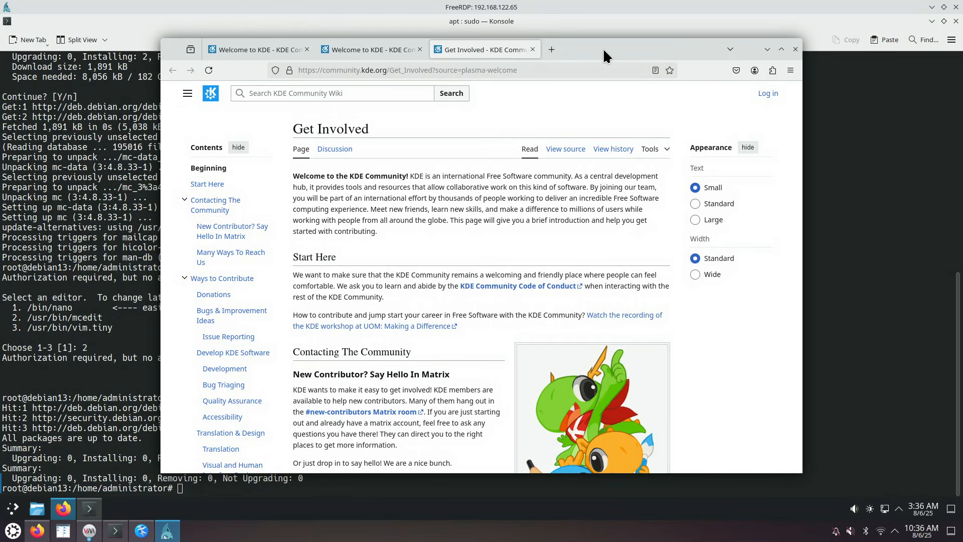
Snap Firefox to the right screen half and re-maximize the FreeRDP window
{"action": "left_click_drag", "start_coordinate": [598, 44], "coordinate": [962, 76]}
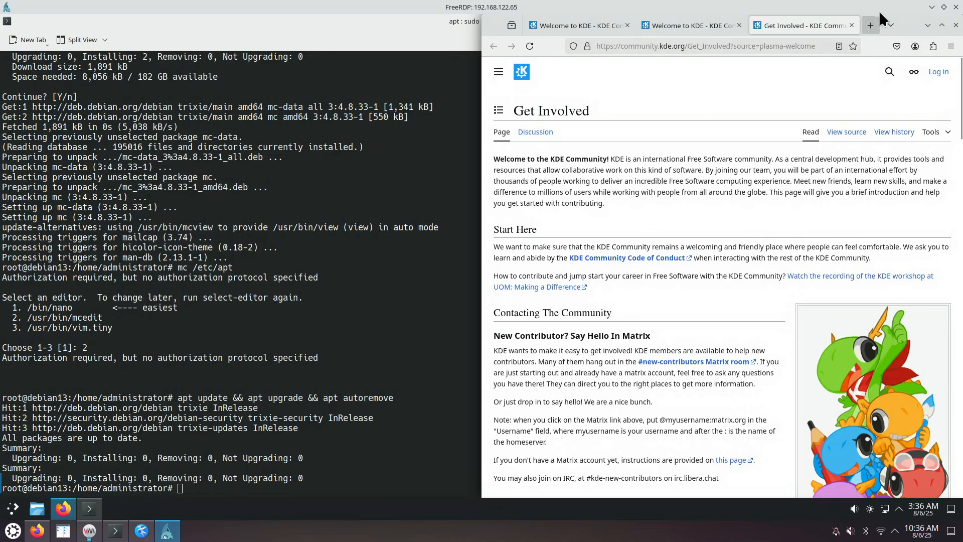
{"action": "double_click", "coordinate": [911, 23]}
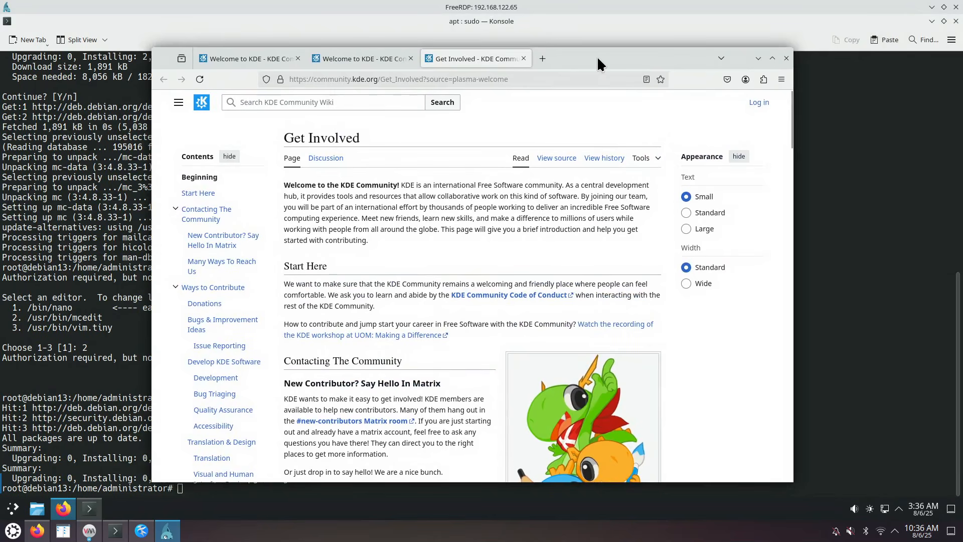
{"action": "left_click_drag", "start_coordinate": [597, 56], "coordinate": [878, 54]}
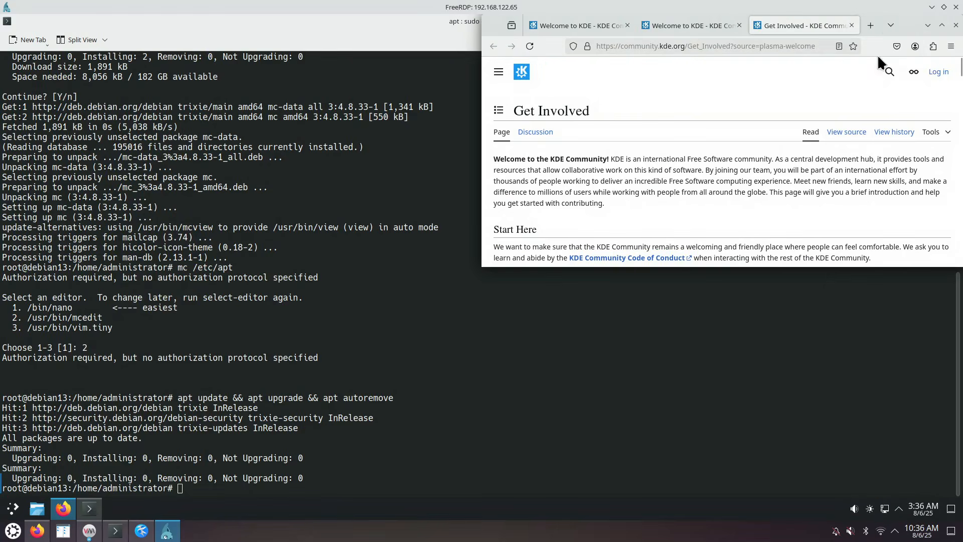
{"action": "left_click_drag", "start_coordinate": [899, 7], "coordinate": [962, 91]}
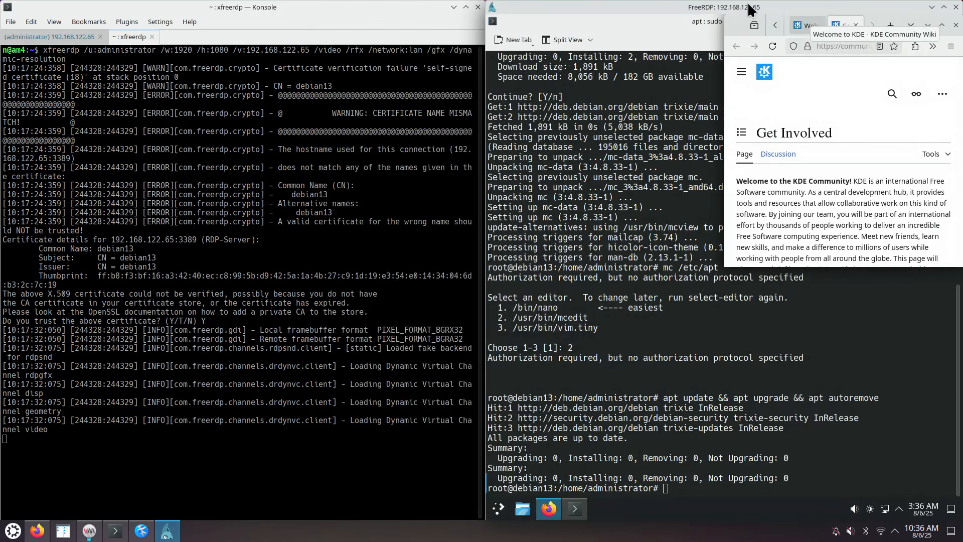
{"action": "double_click", "coordinate": [751, 9]}
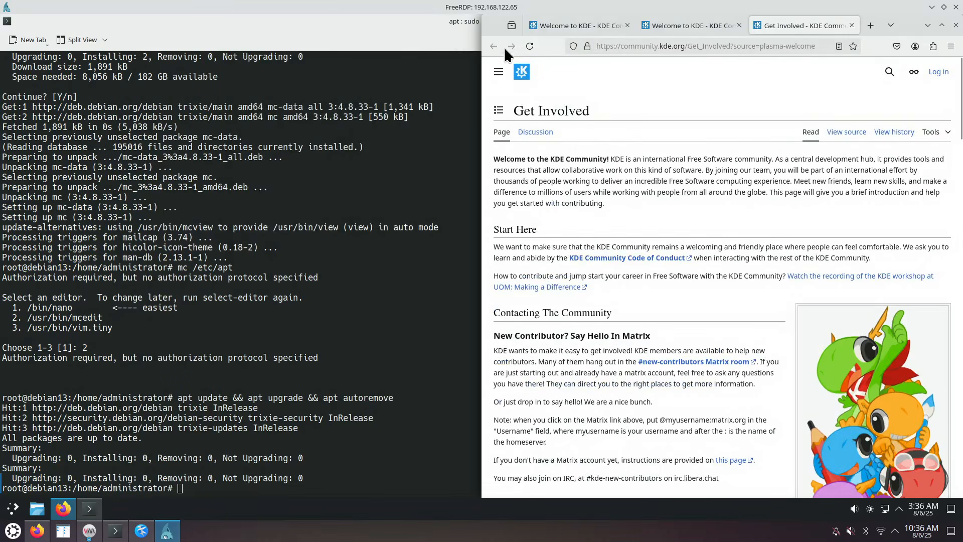
In Customize Toolbar, turn on the Title Bar and set Bookmarks Toolbar to Never Show
{"action": "right_click", "coordinate": [493, 29]}
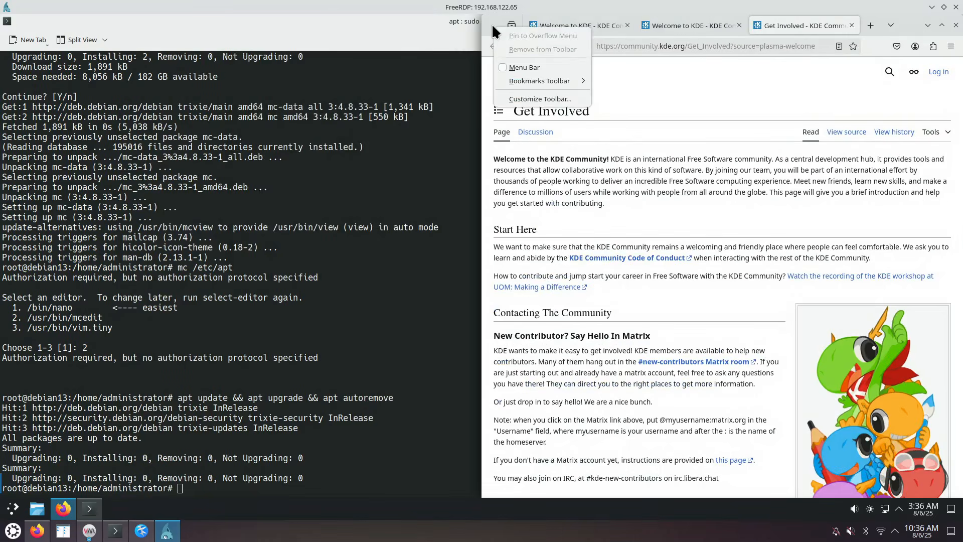
{"action": "left_click", "coordinate": [530, 98]}
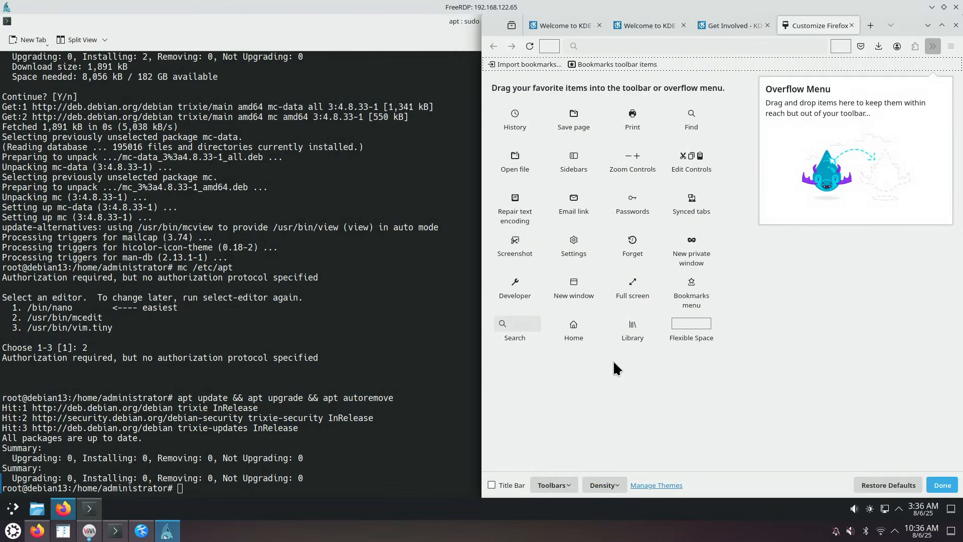
{"action": "left_click", "coordinate": [492, 485]}
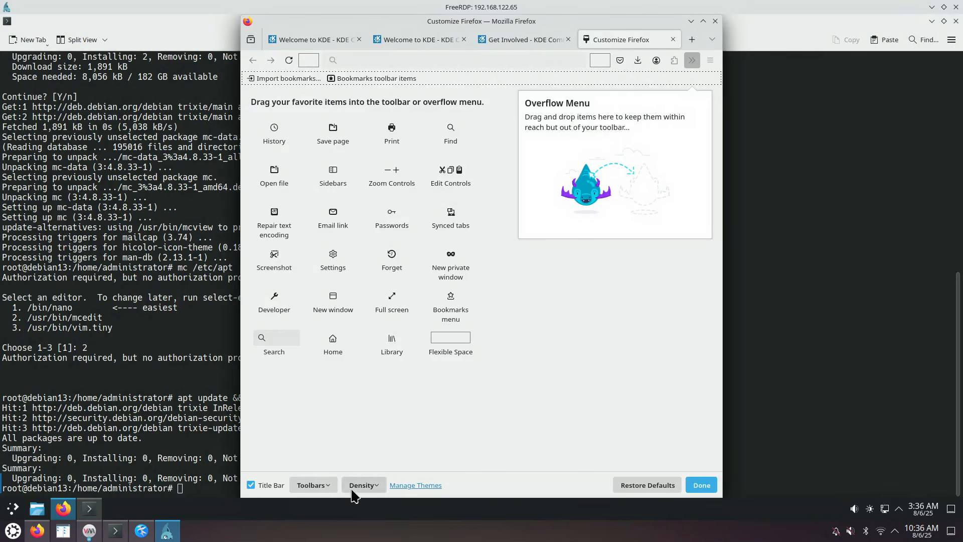
{"action": "left_click", "coordinate": [317, 485]}
{"action": "mouse_move", "coordinate": [335, 467]}
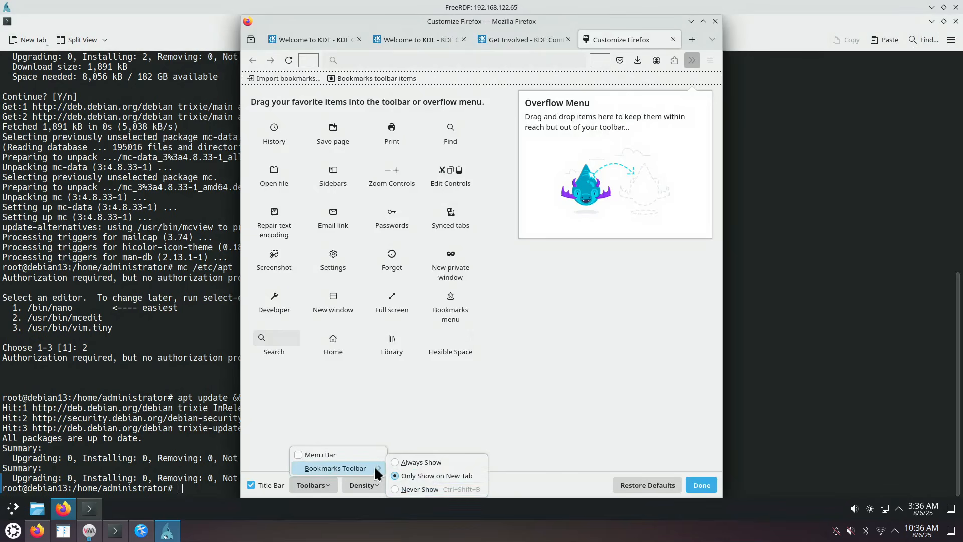
{"action": "left_click", "coordinate": [416, 489]}
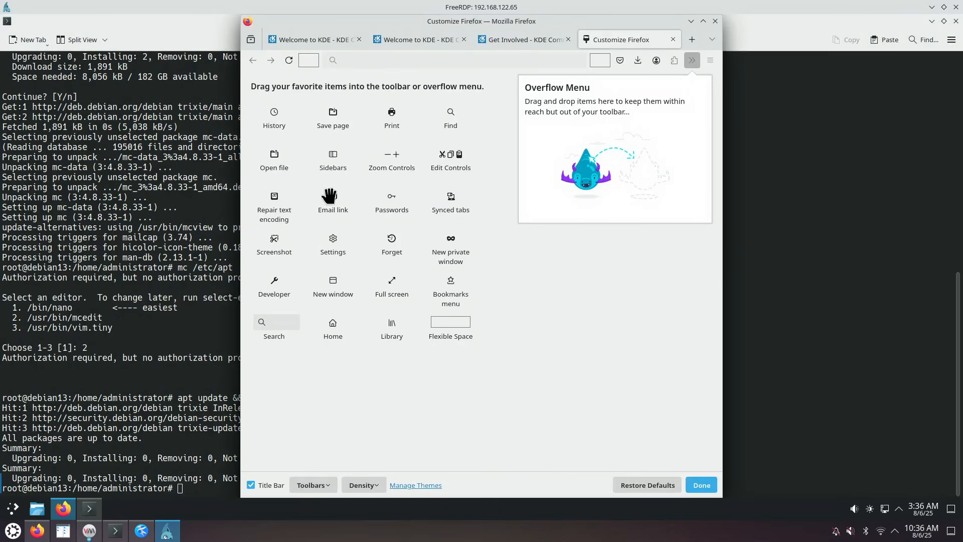
Drag the flexible space, Pocket and account items off the toolbar and finish
{"action": "left_click_drag", "start_coordinate": [307, 60], "coordinate": [290, 160]}
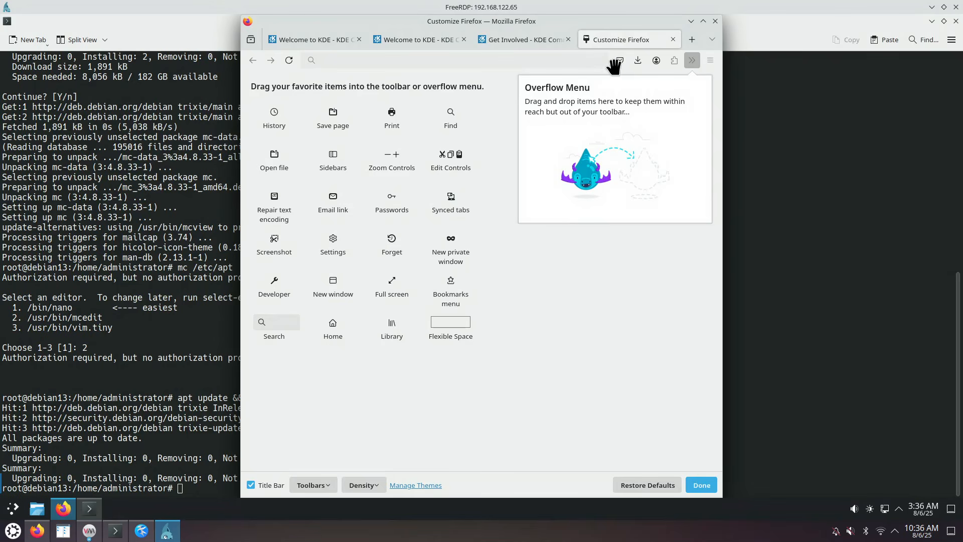
{"action": "left_click_drag", "start_coordinate": [620, 60], "coordinate": [472, 141]}
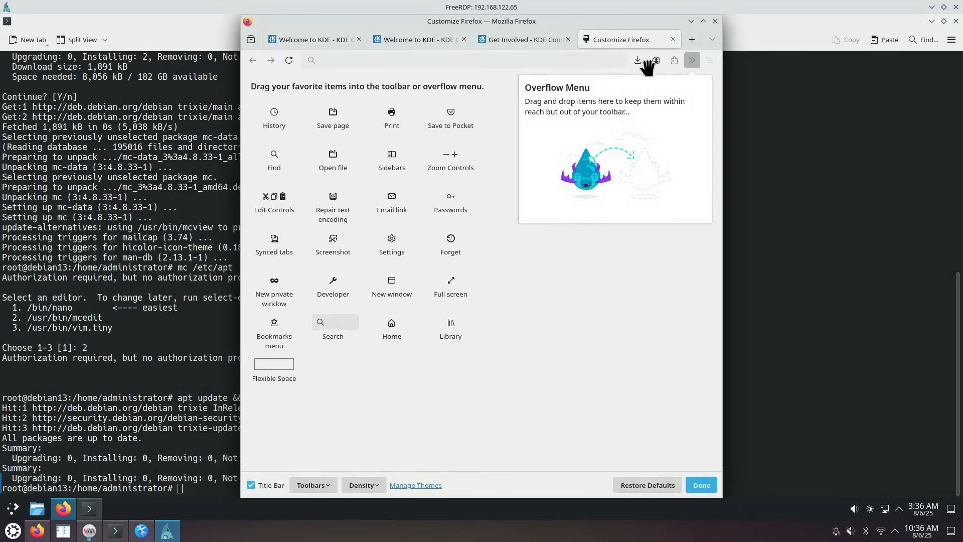
{"action": "left_click_drag", "start_coordinate": [655, 61], "coordinate": [472, 148]}
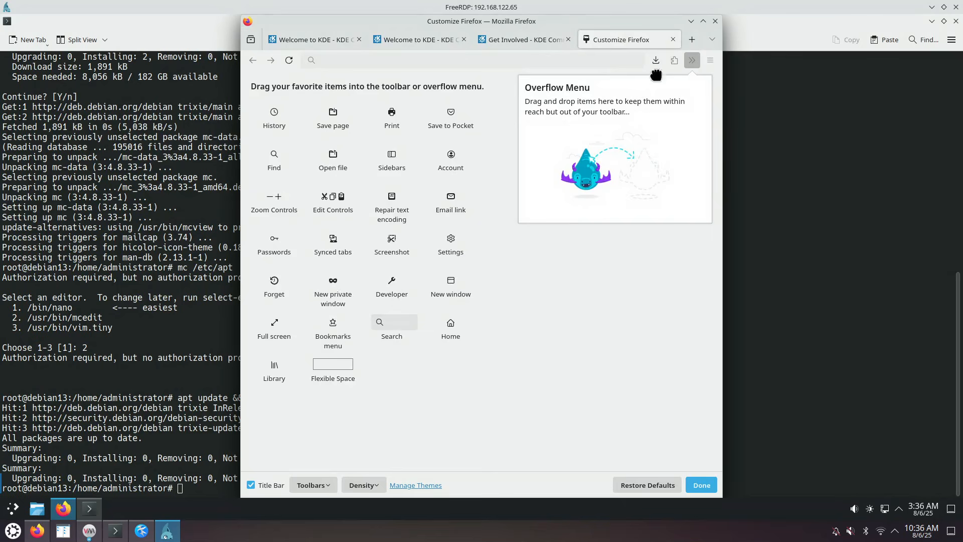
{"action": "left_click", "coordinate": [700, 486]}
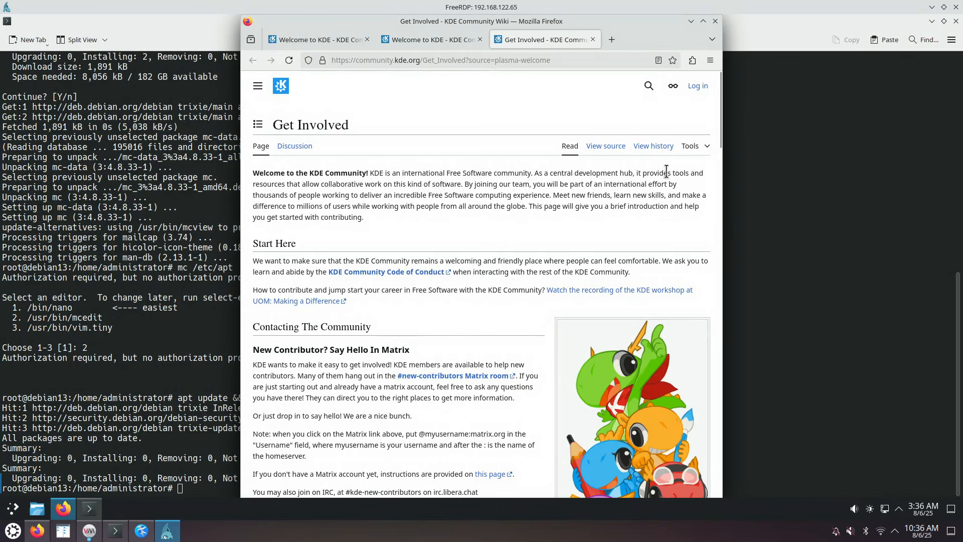
In Settings, set both homepage/new windows and new tabs to Blank Page
{"action": "left_click", "coordinate": [711, 60]}
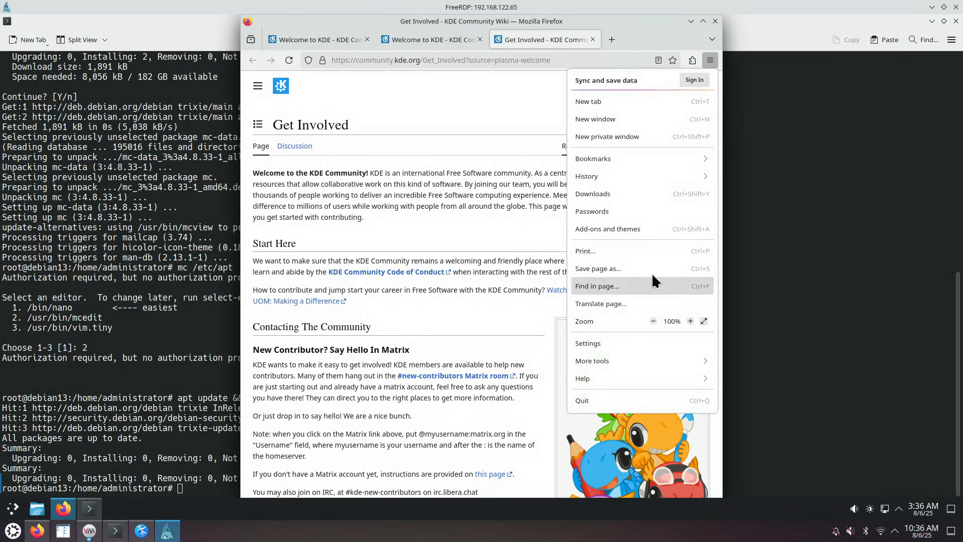
{"action": "left_click", "coordinate": [606, 339]}
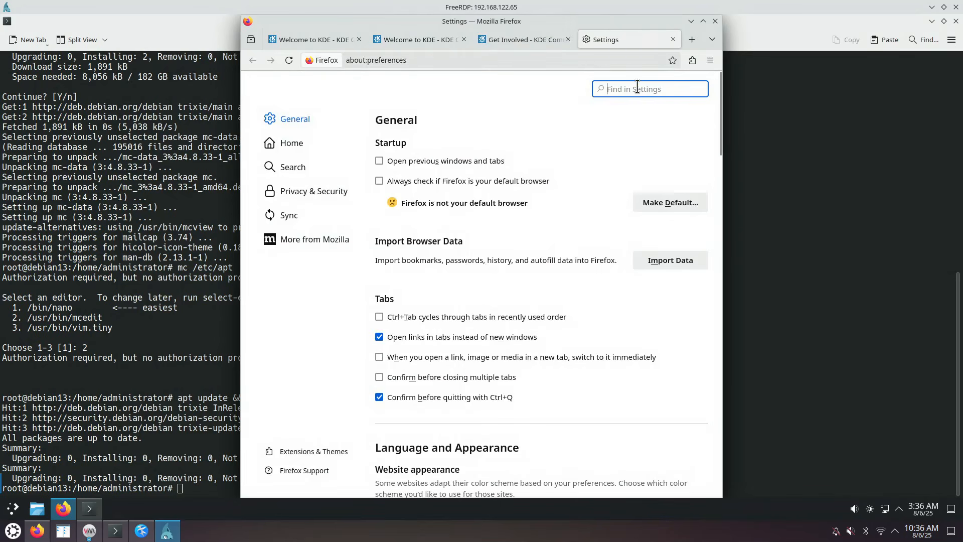
{"action": "type", "text": "tabs"}
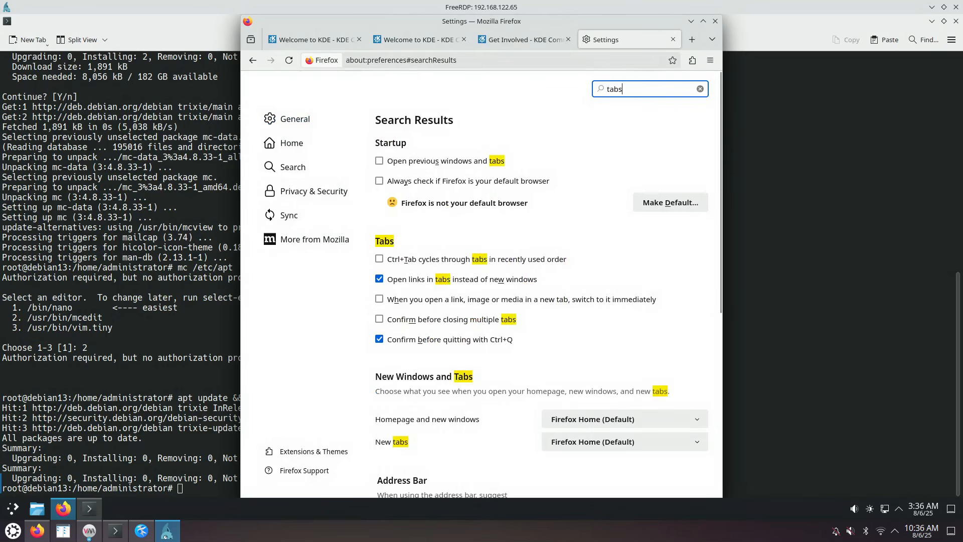
{"action": "left_click", "coordinate": [620, 419]}
{"action": "left_click", "coordinate": [605, 463]}
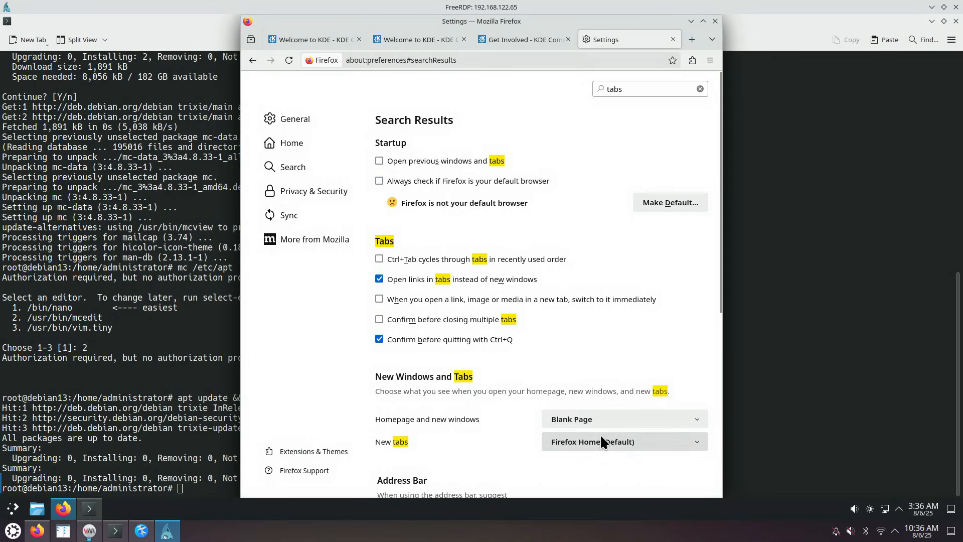
{"action": "left_click", "coordinate": [604, 442]}
{"action": "left_click", "coordinate": [595, 473]}
Enable 'Always ask where to save files', search 'suggestions', then close the Settings tab
{"action": "left_click_drag", "start_coordinate": [646, 91], "coordinate": [585, 90]}
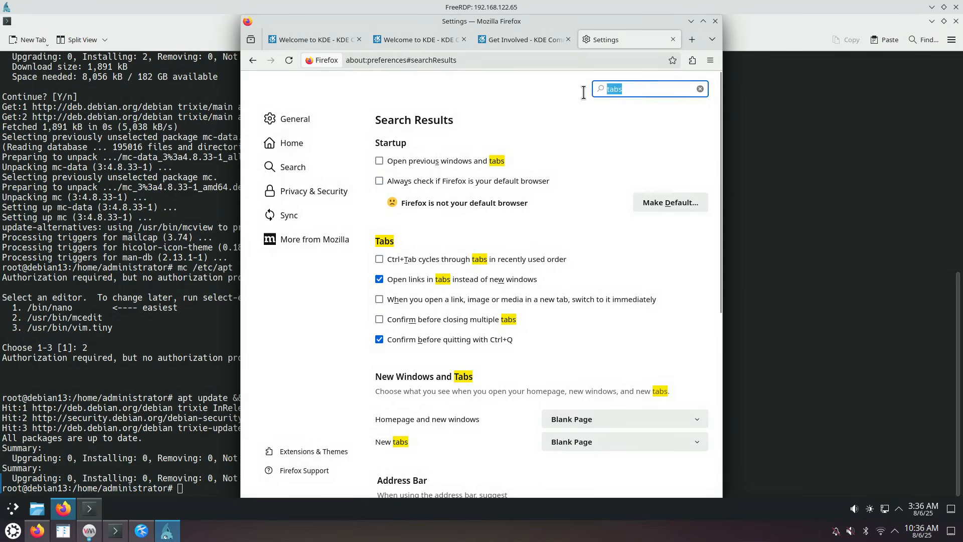
{"action": "type", "text": "down"}
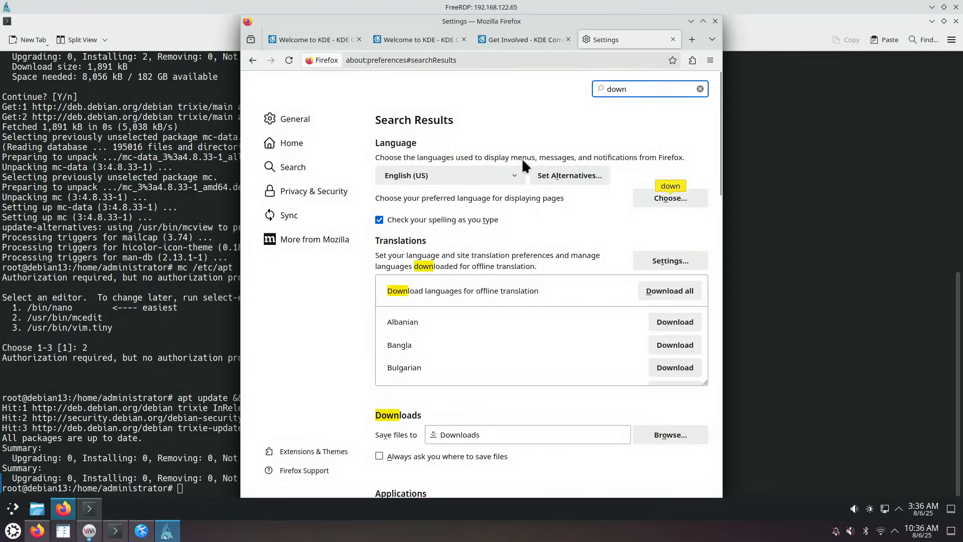
{"action": "left_click", "coordinate": [382, 457]}
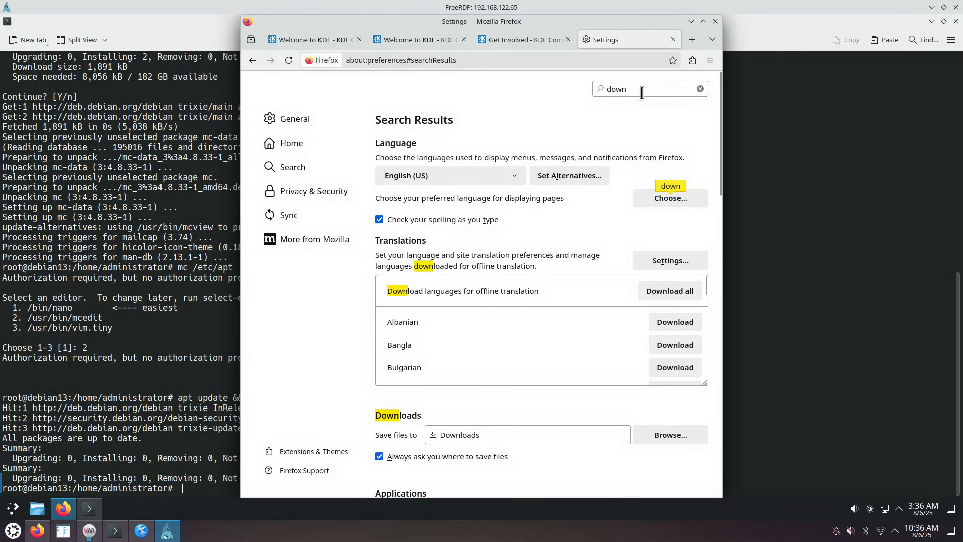
{"action": "left_click_drag", "start_coordinate": [641, 92], "coordinate": [574, 86]}
{"action": "type", "text": "gges"}
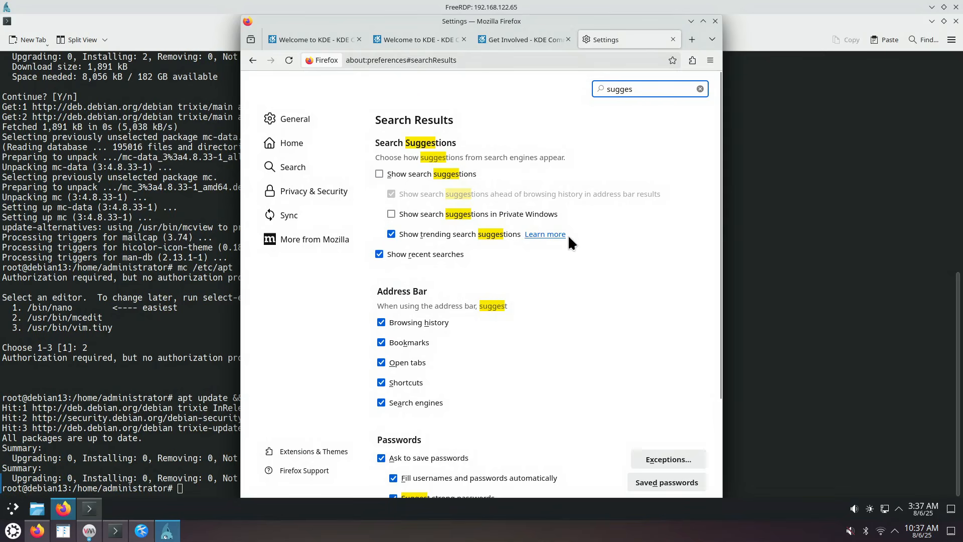
{"action": "left_click", "coordinate": [673, 40]}
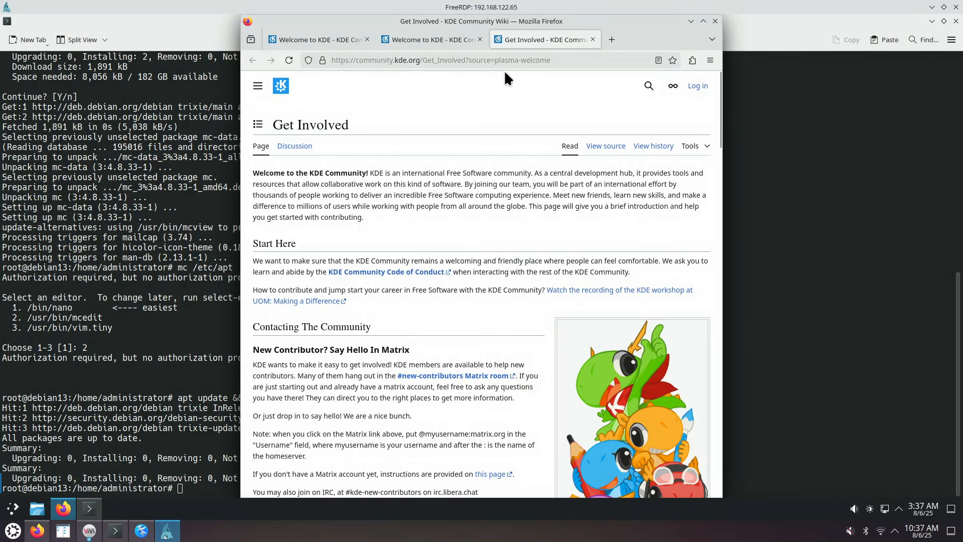
Restore the FreeRDP window and launch, then close, the calculator from the launcher's Utilities
{"action": "left_click_drag", "start_coordinate": [490, 9], "coordinate": [1, 270]}
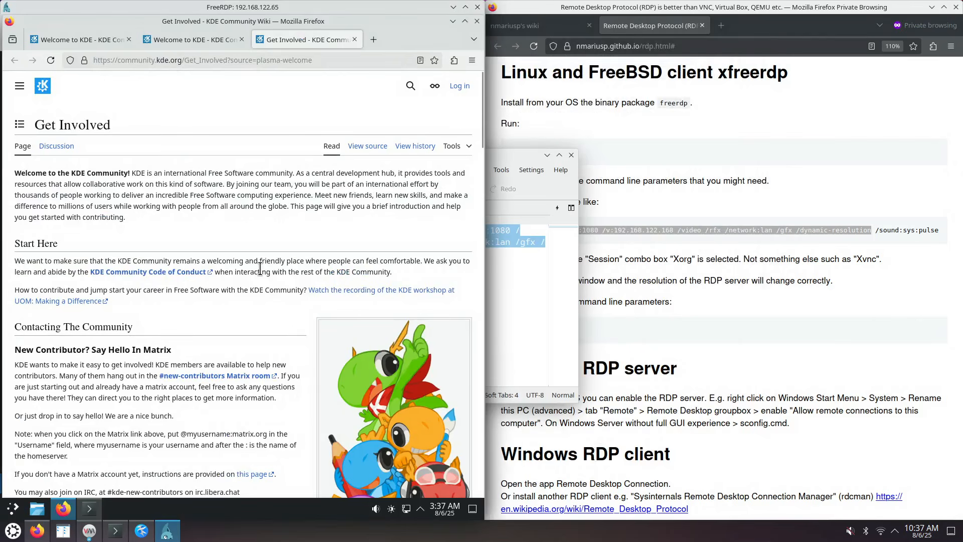
{"action": "left_click", "coordinate": [10, 513]}
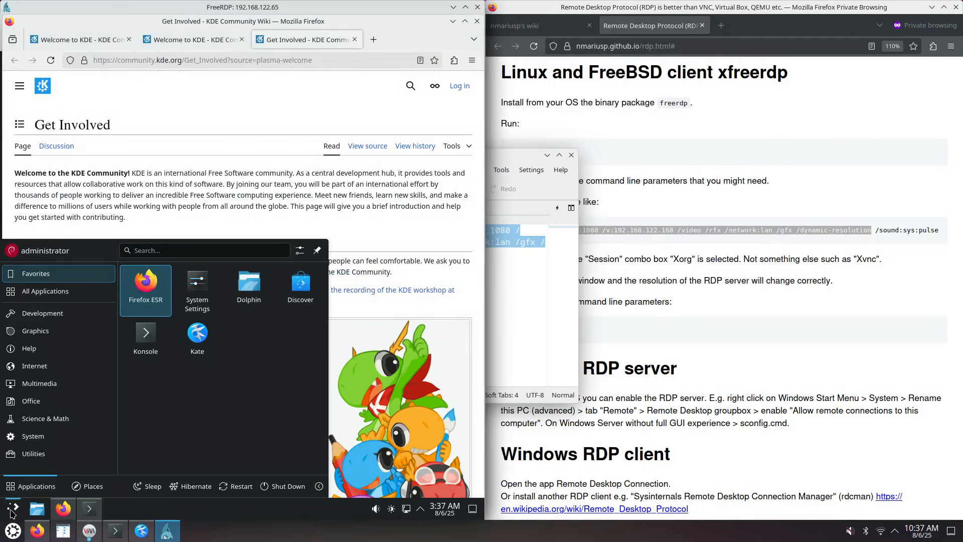
{"action": "left_click", "coordinate": [11, 512]}
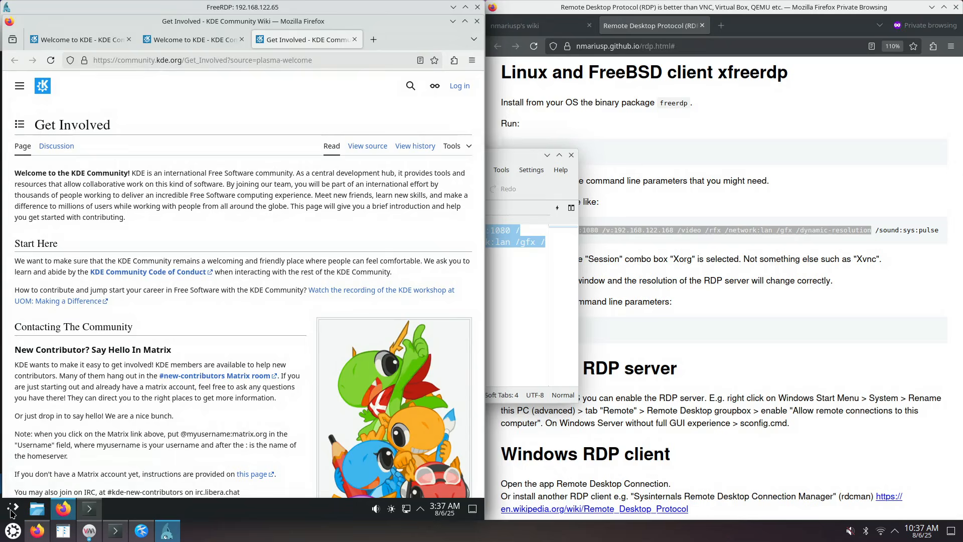
{"action": "right_click", "coordinate": [11, 513]}
{"action": "left_click", "coordinate": [11, 513]}
{"action": "left_click", "coordinate": [12, 512]}
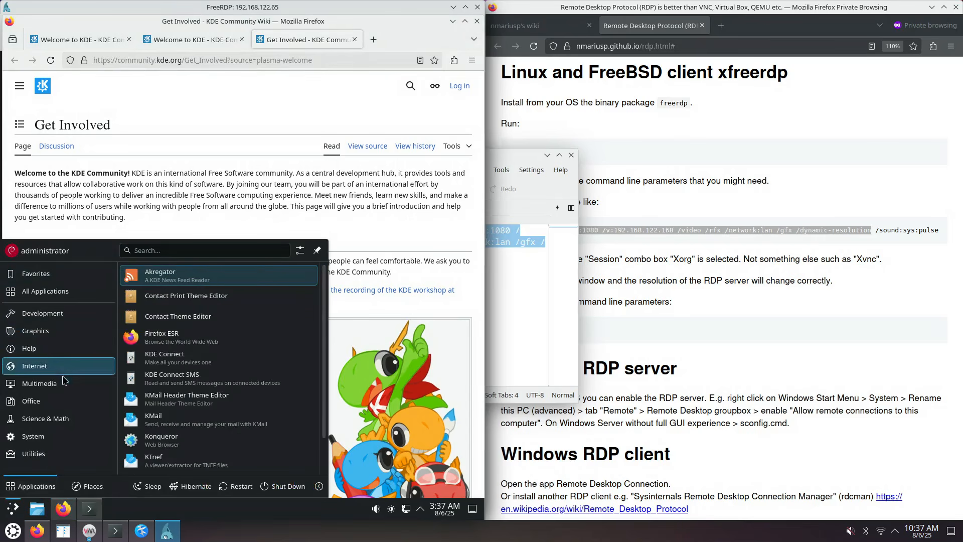
{"action": "mouse_move", "coordinate": [72, 336]}
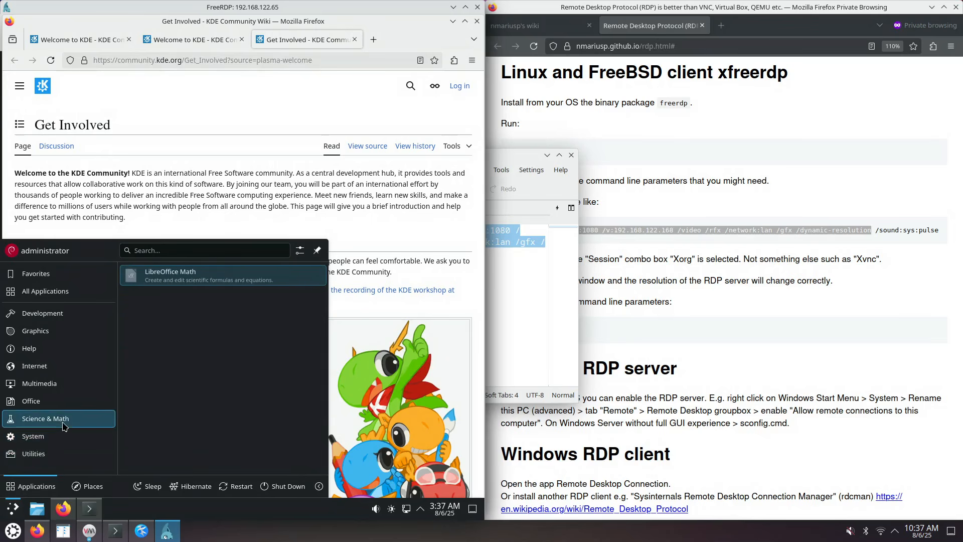
{"action": "left_click", "coordinate": [200, 337]}
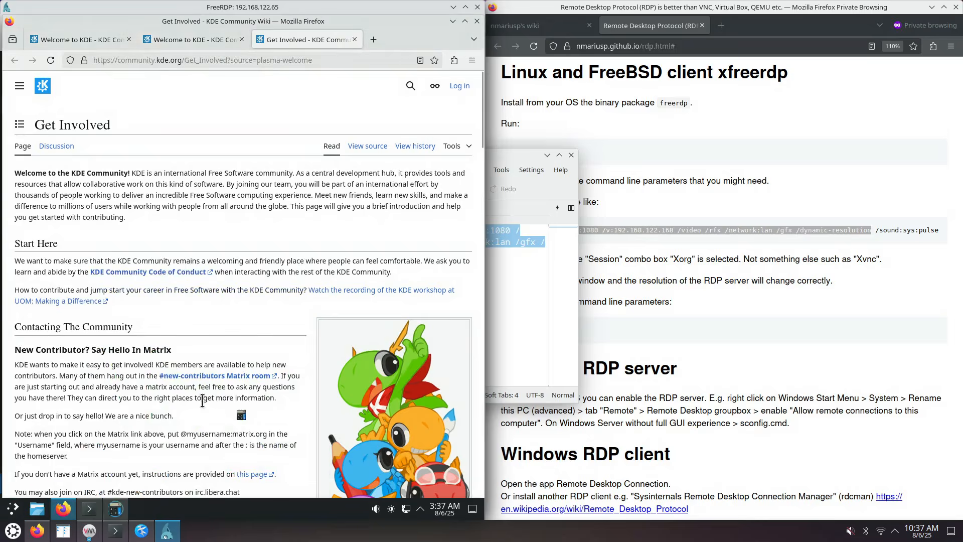
{"action": "left_click", "coordinate": [398, 136]}
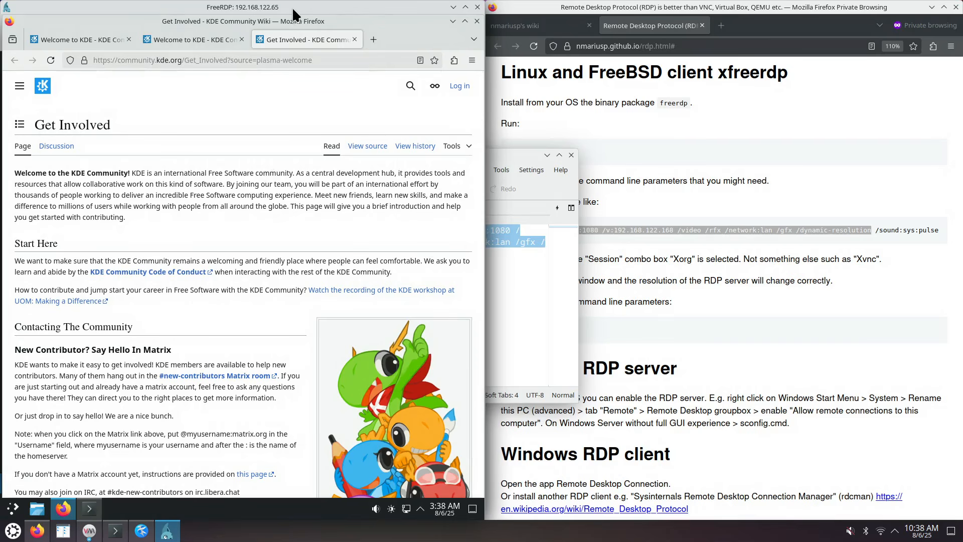
Snap the FreeRDP window to the left half of the screen beside the host browser
{"action": "double_click", "coordinate": [266, 11]}
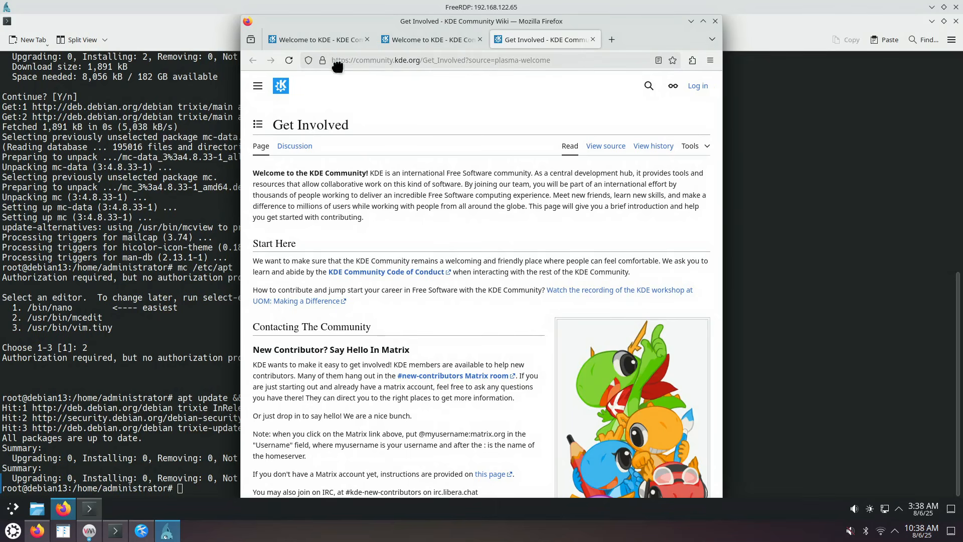
{"action": "left_click_drag", "start_coordinate": [337, 67], "coordinate": [0, 186]}
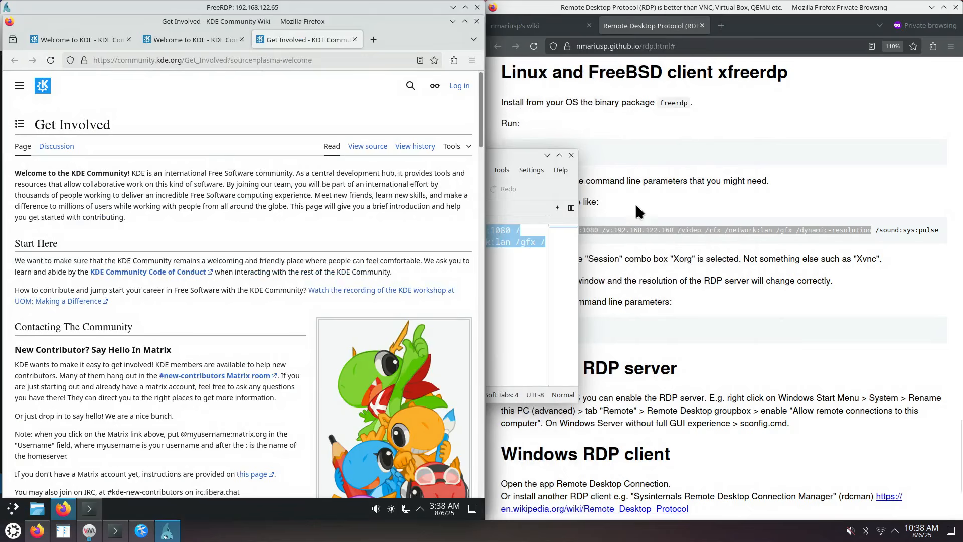
{"action": "left_click", "coordinate": [646, 193]}
Copy part of the xfreerdp command from host Firefox and paste it into the remote address bar
{"action": "left_click_drag", "start_coordinate": [523, 231], "coordinate": [610, 231]}
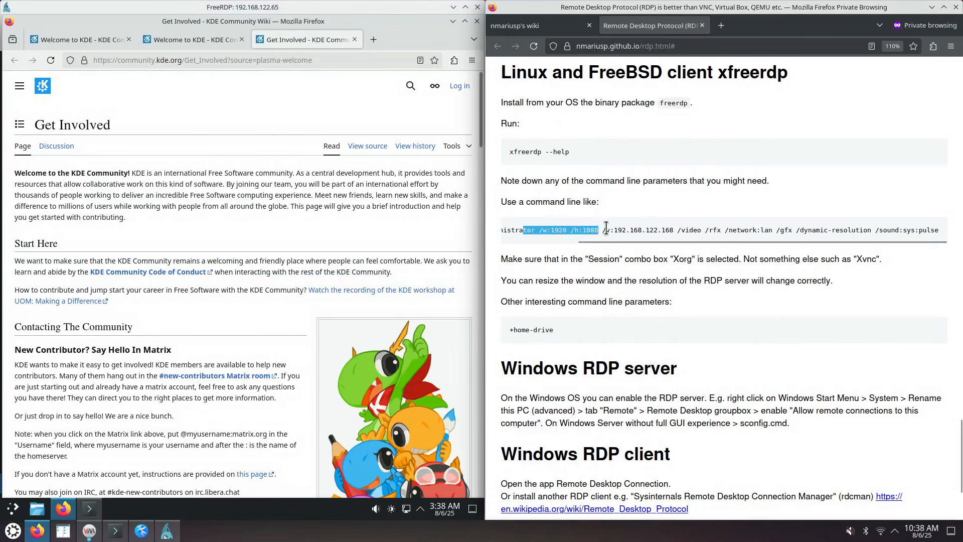
{"action": "right_click", "coordinate": [572, 233]}
{"action": "left_click", "coordinate": [583, 237]}
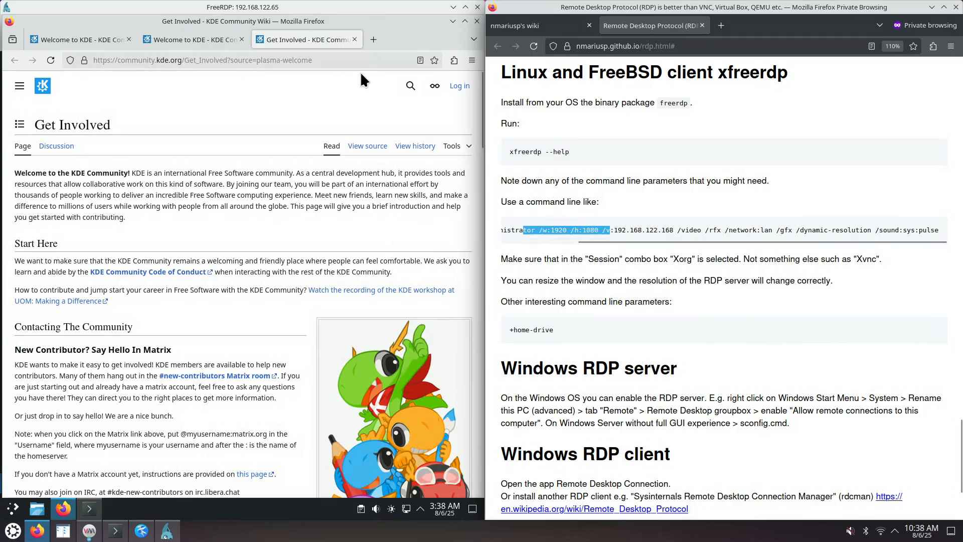
{"action": "left_click", "coordinate": [340, 60]}
{"action": "right_click", "coordinate": [340, 60]}
{"action": "left_click", "coordinate": [365, 144]}
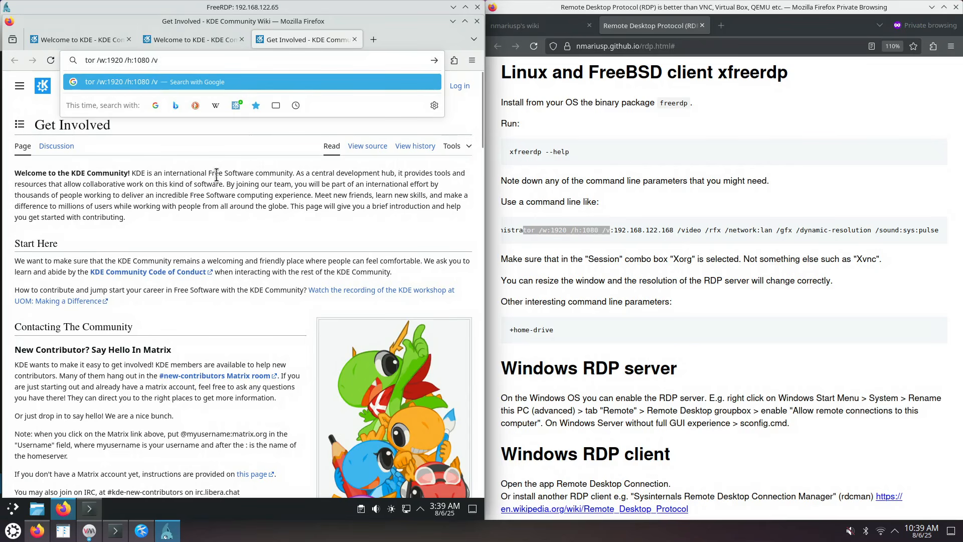
{"action": "left_click", "coordinate": [162, 183]}
Copy the KDE page's welcome sentence and paste it into the host address bar
{"action": "left_click_drag", "start_coordinate": [61, 173], "coordinate": [192, 174]}
{"action": "right_click", "coordinate": [173, 176]}
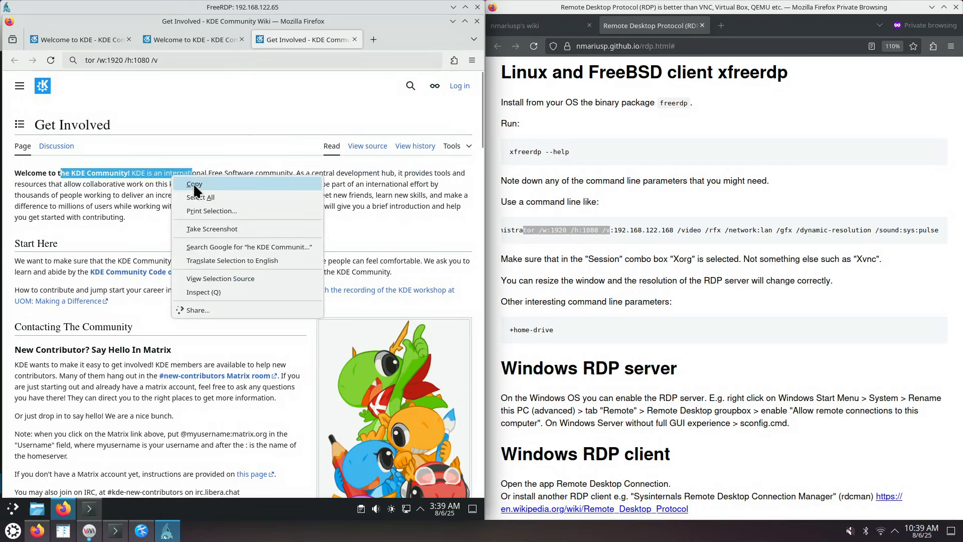
{"action": "left_click", "coordinate": [194, 184]}
{"action": "left_click", "coordinate": [632, 47]}
{"action": "right_click", "coordinate": [645, 46]}
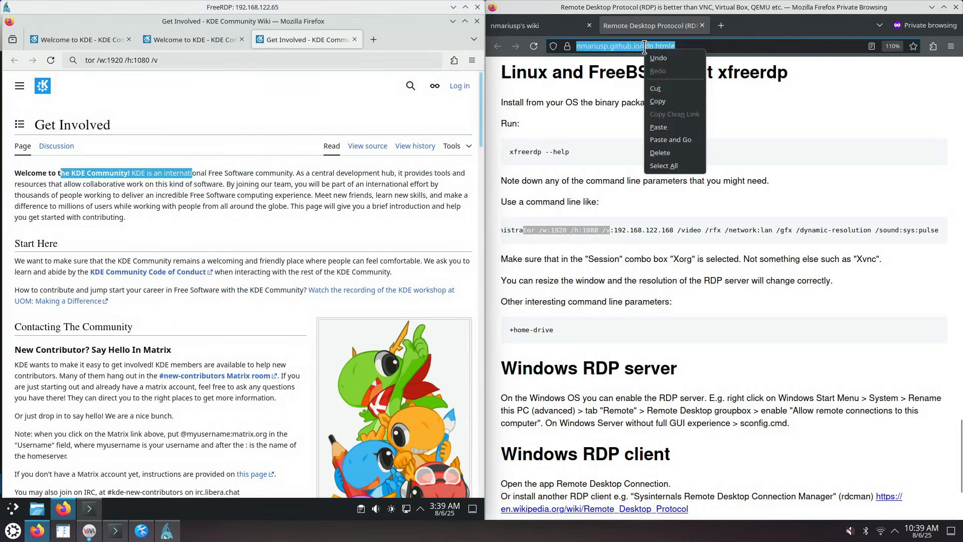
{"action": "left_click", "coordinate": [670, 128]}
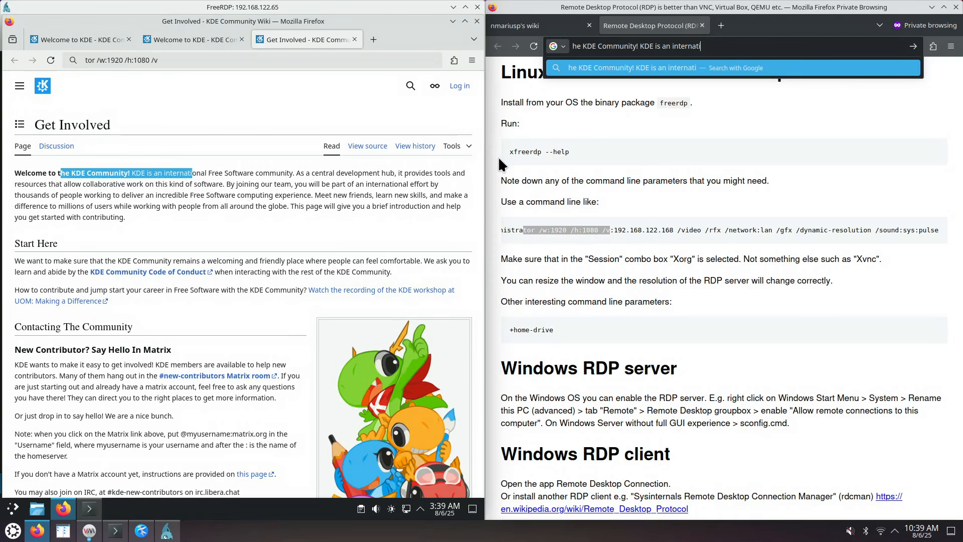
{"action": "left_click", "coordinate": [582, 166]}
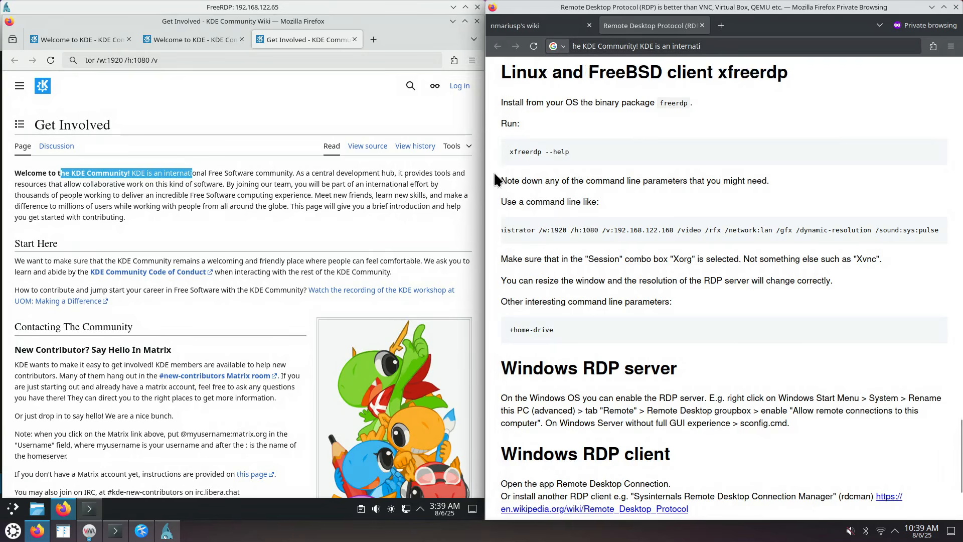
Close the remote Firefox window
{"action": "left_click", "coordinate": [376, 208]}
{"action": "left_click", "coordinate": [606, 181]}
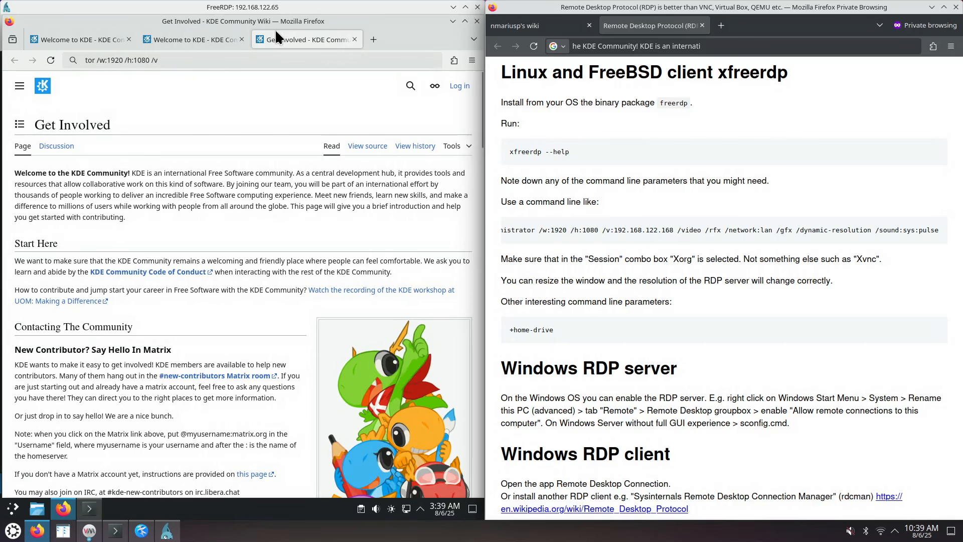
{"action": "left_click", "coordinate": [476, 21]}
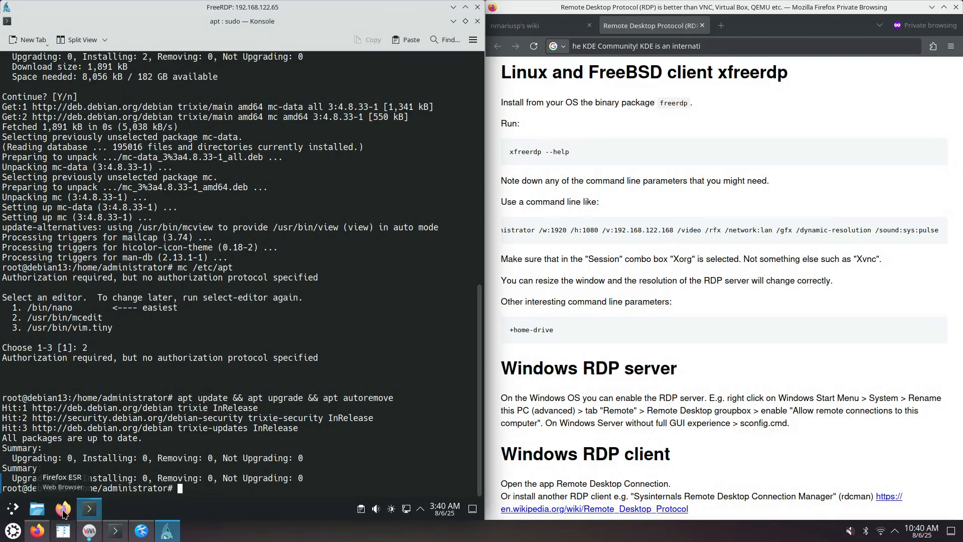
Start Discover, enter the administrator password, and open the GNU Image Manipulation Program 3.0.4-3 page
{"action": "left_click", "coordinate": [12, 511]}
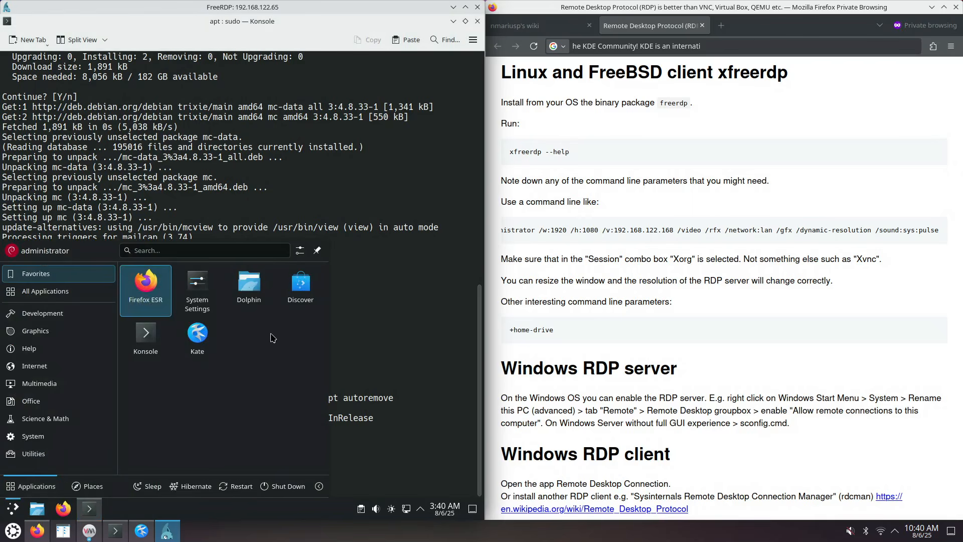
{"action": "left_click", "coordinate": [303, 293]}
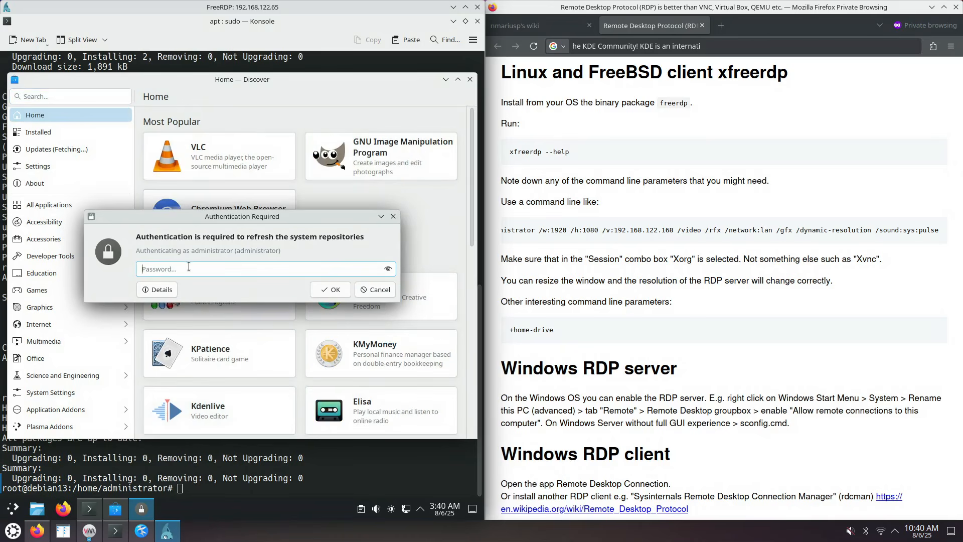
{"action": "type", "text": "••••"}
{"action": "key", "text": "Return"}
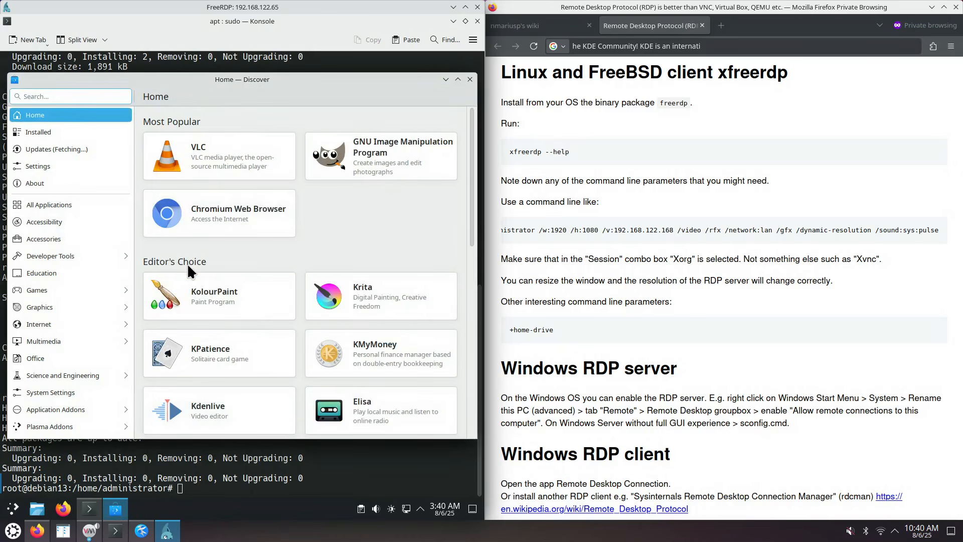
{"action": "left_click", "coordinate": [355, 162]}
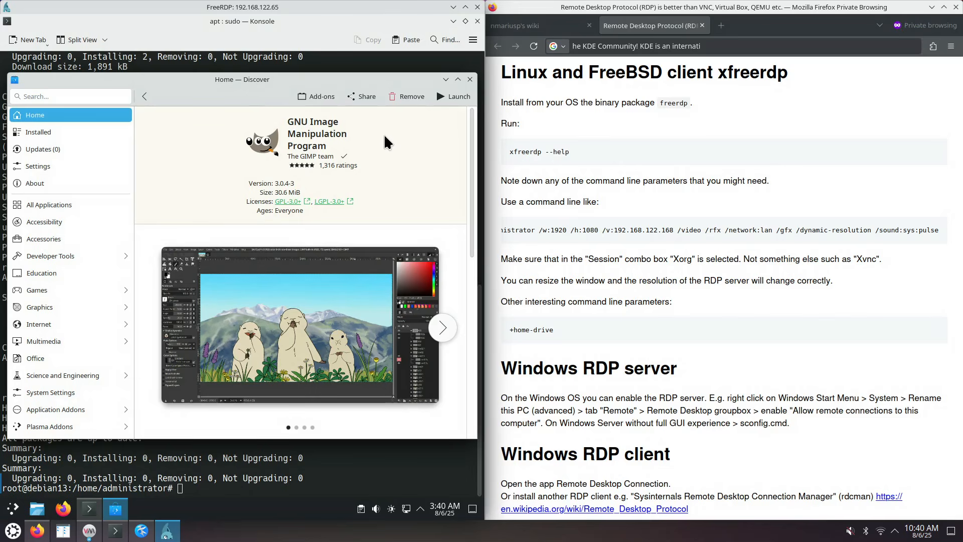
Look through Discover's settings page, then return to Home
{"action": "left_click", "coordinate": [63, 166]}
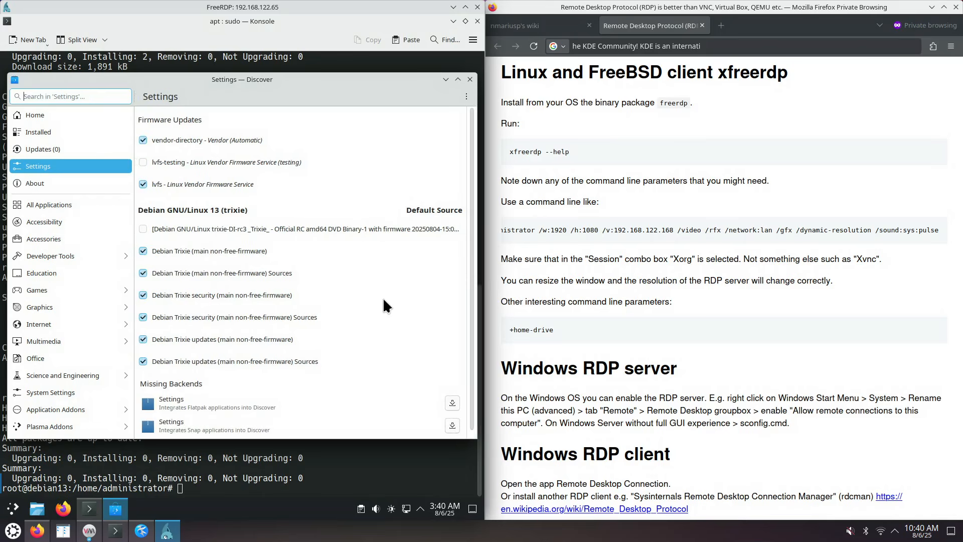
{"action": "scroll", "coordinate": [477, 251], "scroll_direction": "down", "scroll_amount": 1}
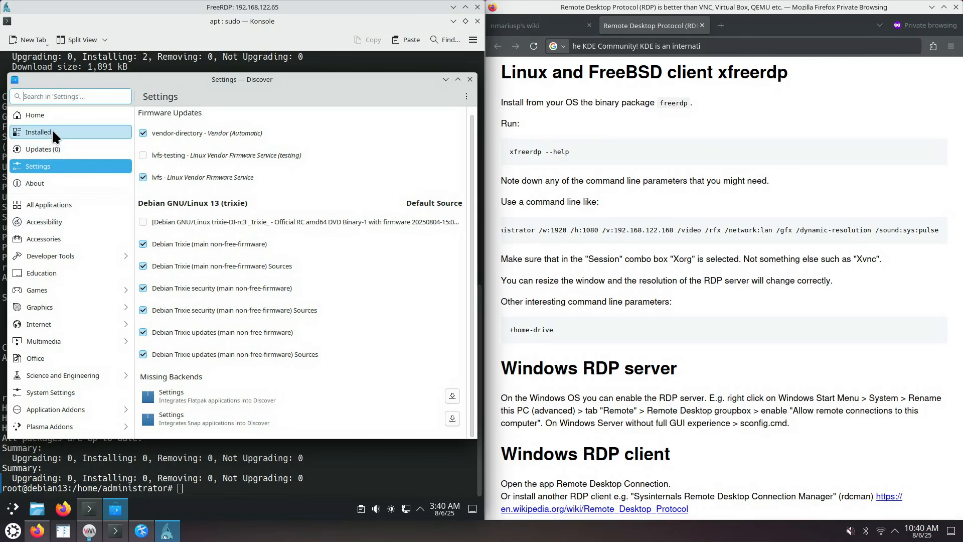
{"action": "left_click", "coordinate": [52, 114]}
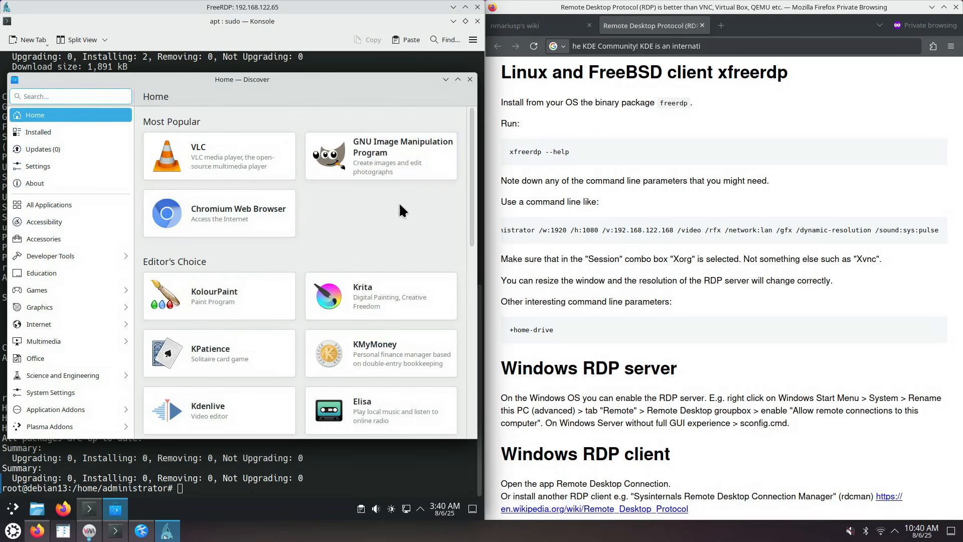
Open the GIMP app page under Most Popular and launch GIMP 3.0.4
{"action": "left_click", "coordinate": [389, 161]}
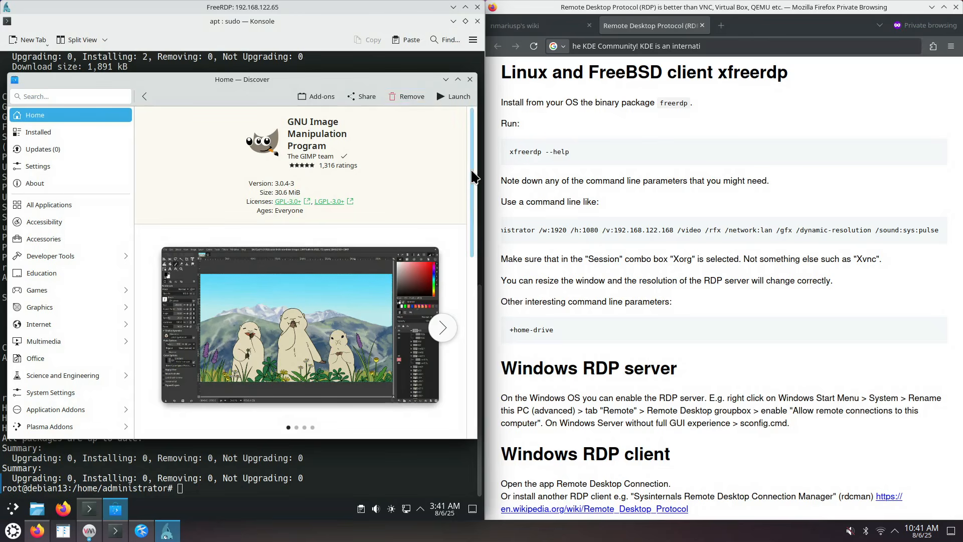
{"action": "left_click_drag", "start_coordinate": [472, 171], "coordinate": [463, 150]}
{"action": "left_click", "coordinate": [455, 96]}
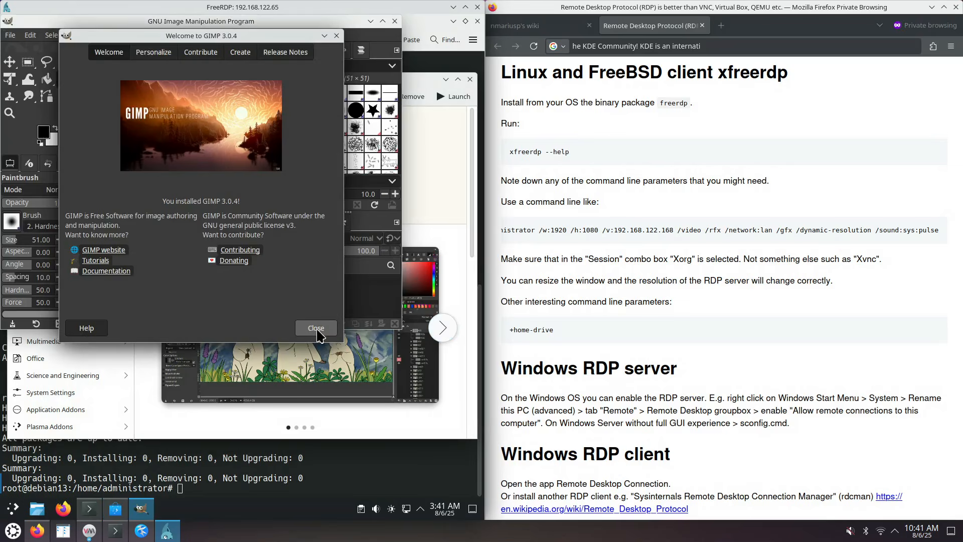
Dismiss the Welcome to GIMP dialog, maximize GIMP and make the remote desktop full screen
{"action": "left_click", "coordinate": [316, 329]}
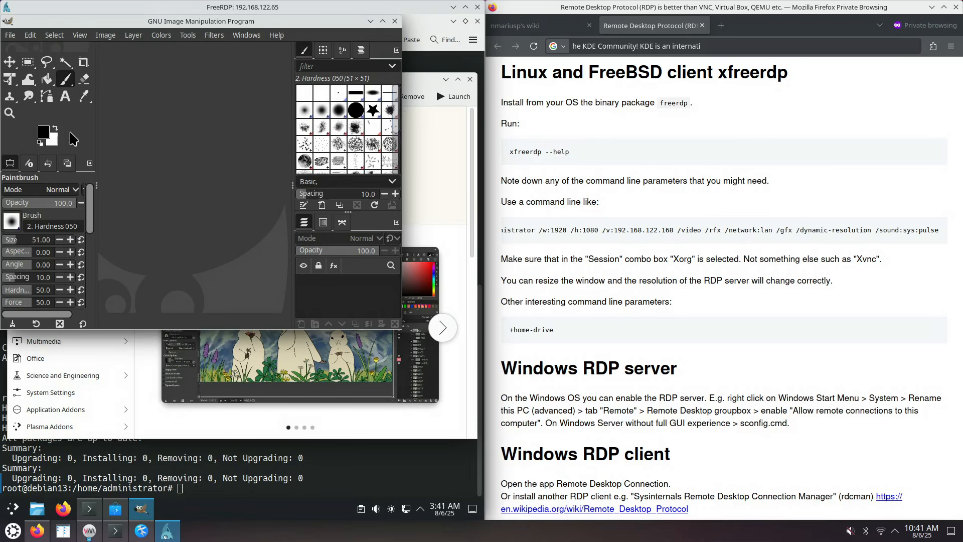
{"action": "double_click", "coordinate": [243, 23]}
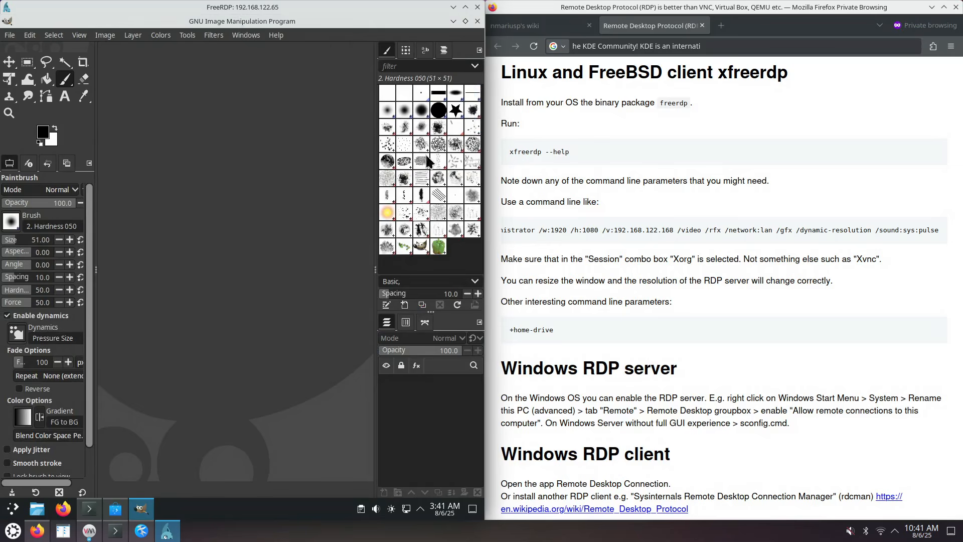
{"action": "left_click", "coordinate": [465, 7]}
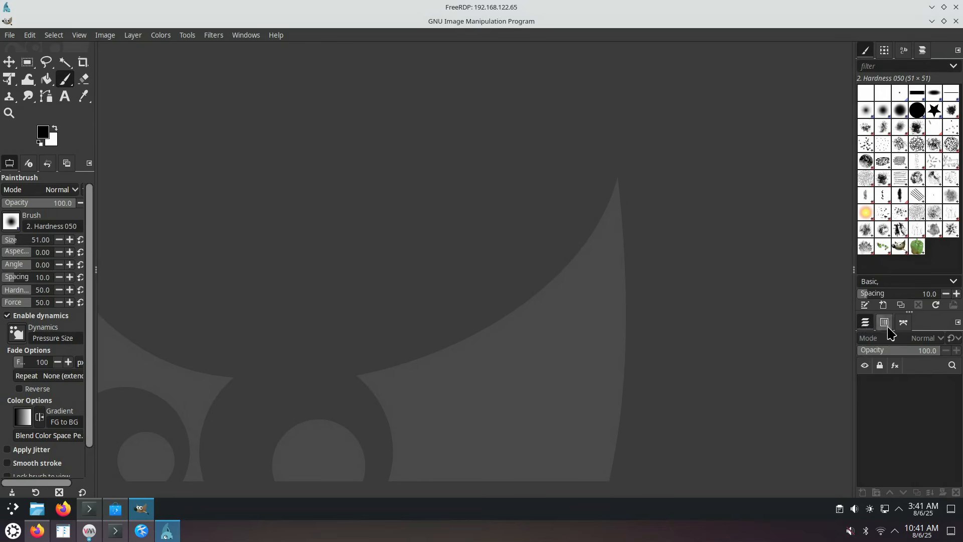
Dock the Layers panel under the Paintbrush tool options in a restored, taller GIMP window
{"action": "left_click_drag", "start_coordinate": [866, 326], "coordinate": [236, 427]}
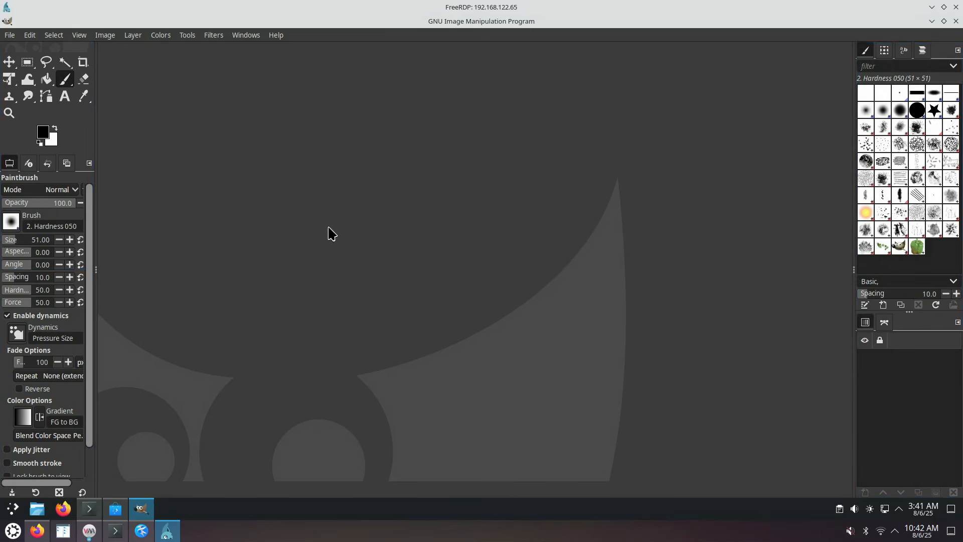
{"action": "double_click", "coordinate": [434, 23]}
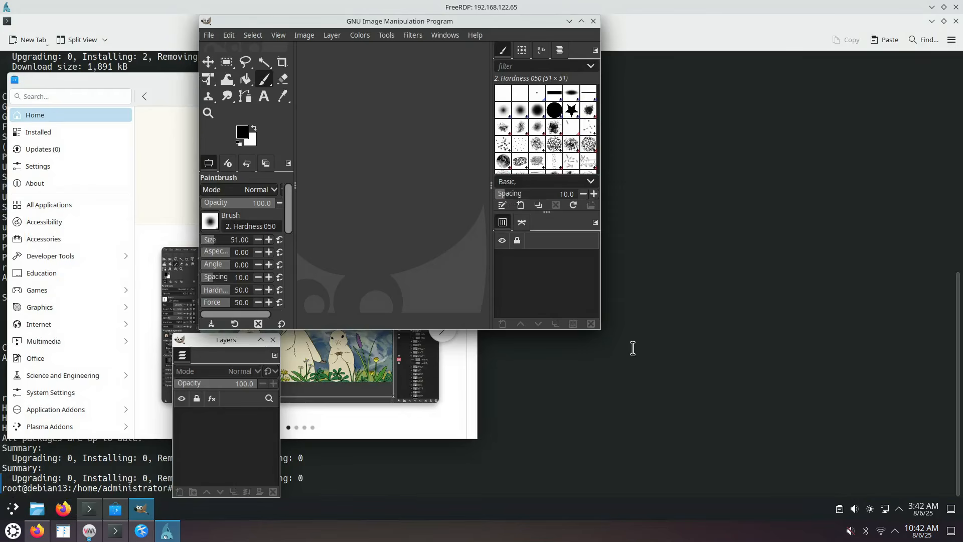
{"action": "left_click_drag", "start_coordinate": [600, 327], "coordinate": [825, 464]}
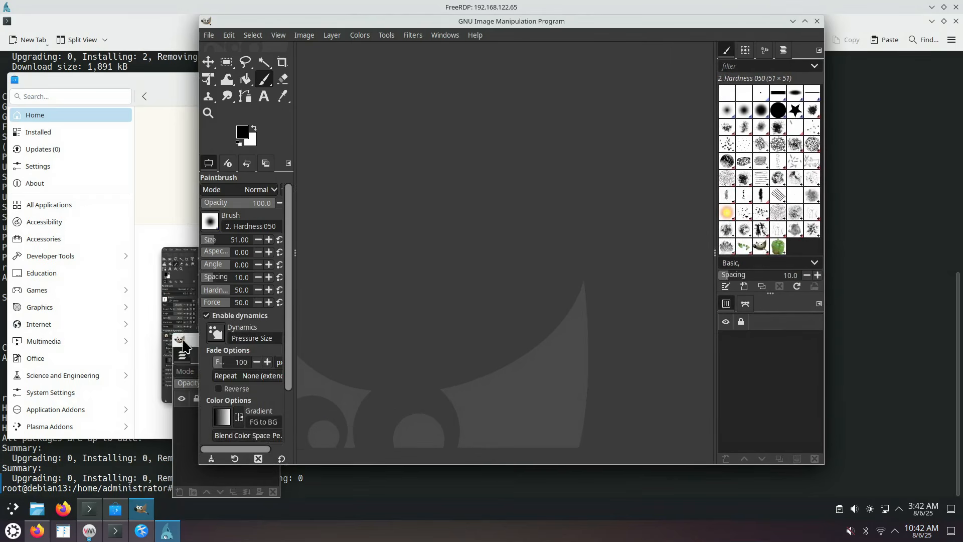
{"action": "left_click_drag", "start_coordinate": [184, 340], "coordinate": [248, 467]}
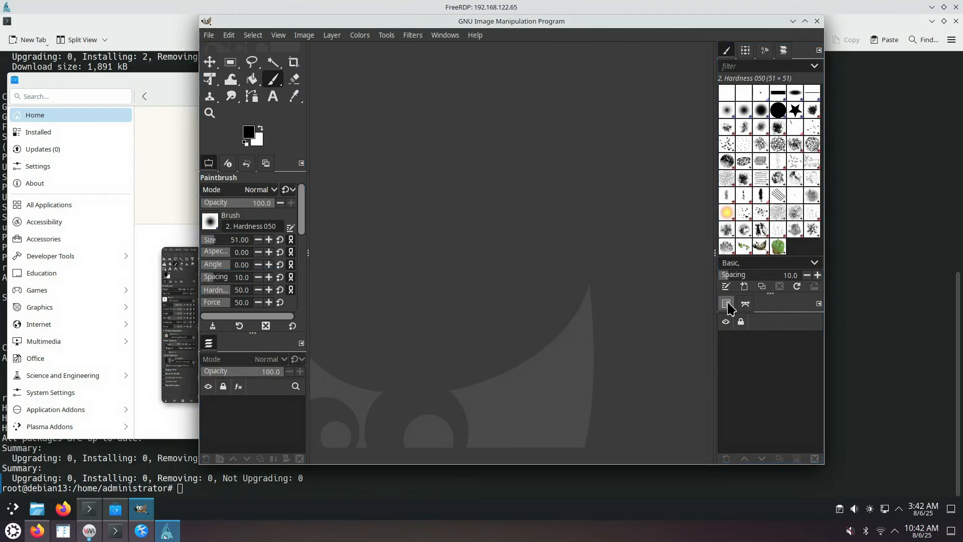
Close the Channels, Paths and Brushes dock tabs
{"action": "left_click", "coordinate": [820, 304]}
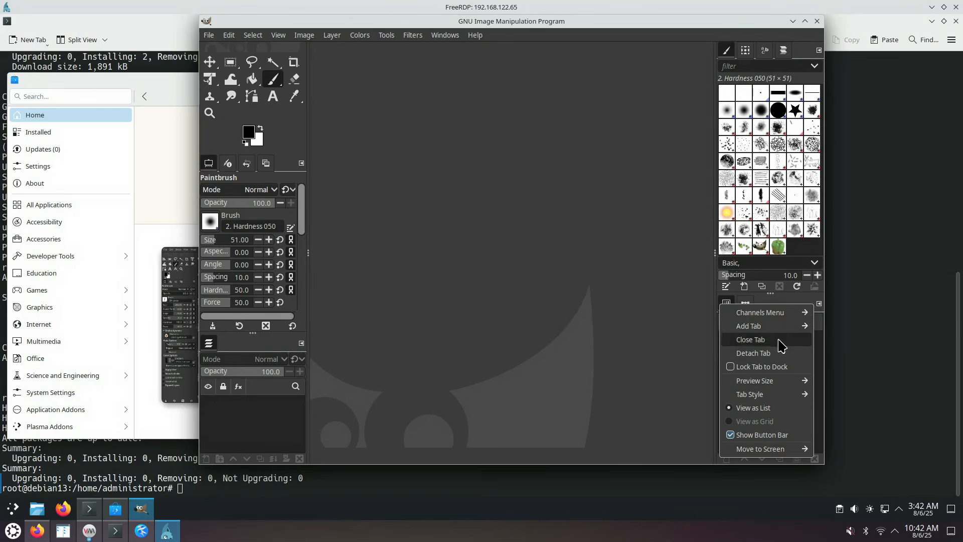
{"action": "left_click", "coordinate": [781, 344]}
{"action": "left_click", "coordinate": [819, 304]}
{"action": "left_click", "coordinate": [772, 344]}
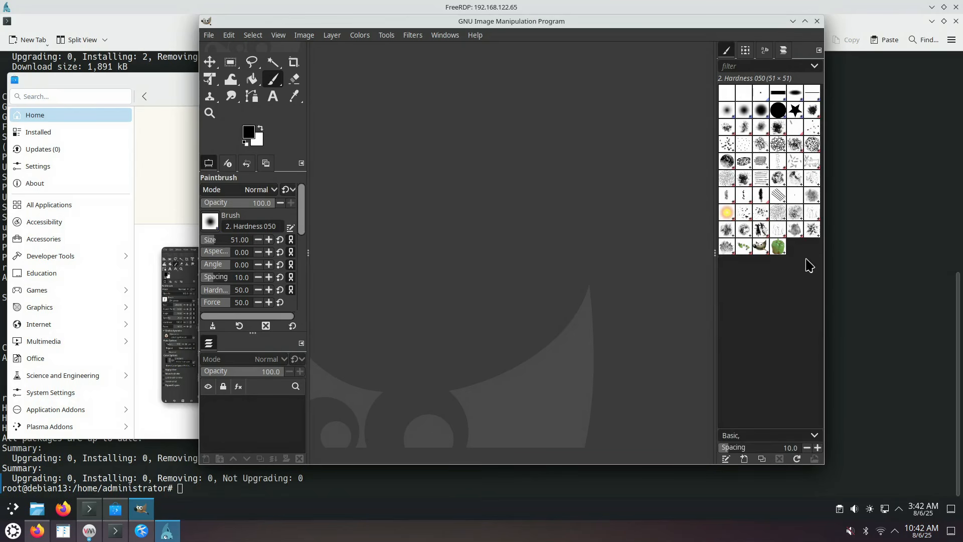
{"action": "left_click", "coordinate": [820, 50]}
{"action": "left_click", "coordinate": [775, 87]}
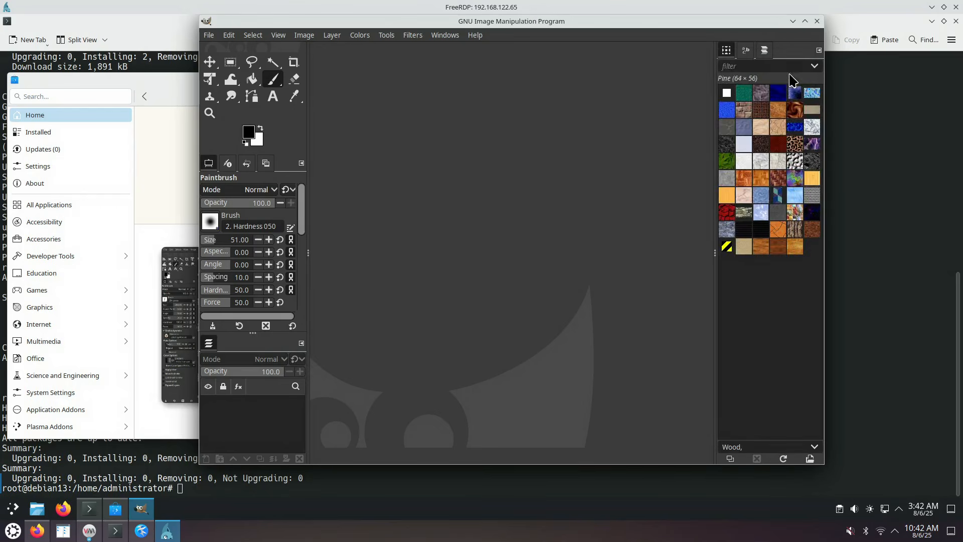
Close the Patterns, Fonts and Documents tabs, collapse the emptied dock and widen the toolbox
{"action": "left_click", "coordinate": [819, 50]}
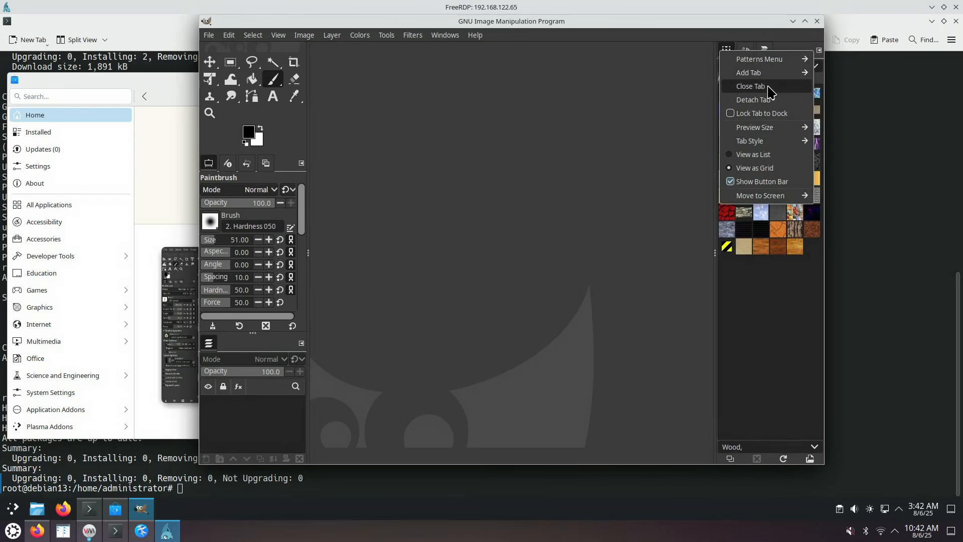
{"action": "left_click", "coordinate": [775, 87]}
{"action": "left_click", "coordinate": [819, 50]}
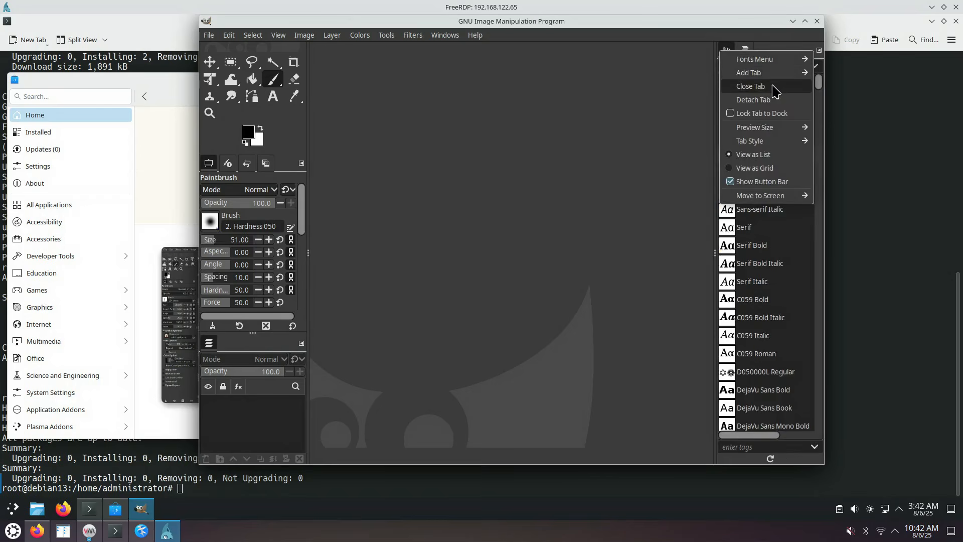
{"action": "left_click", "coordinate": [775, 86]}
{"action": "left_click", "coordinate": [820, 50]}
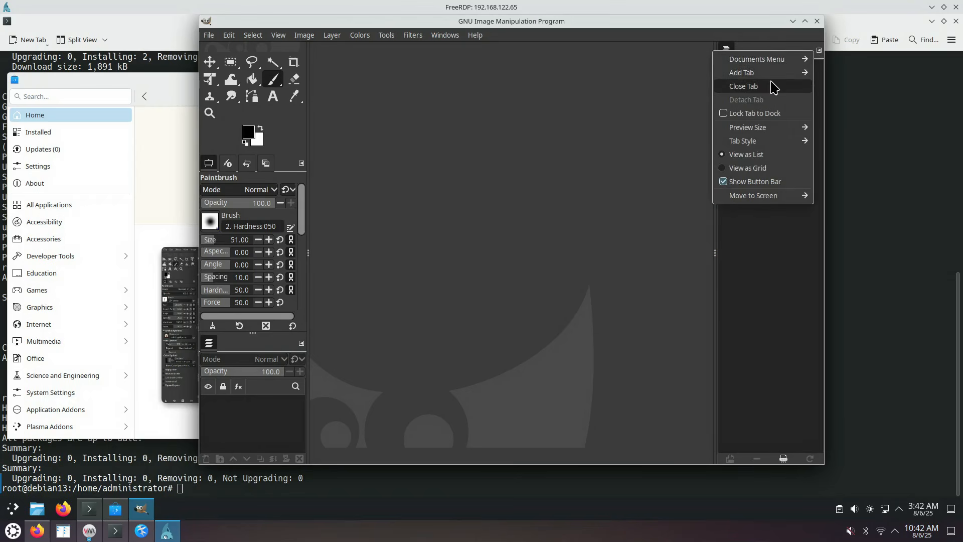
{"action": "left_click", "coordinate": [775, 86]}
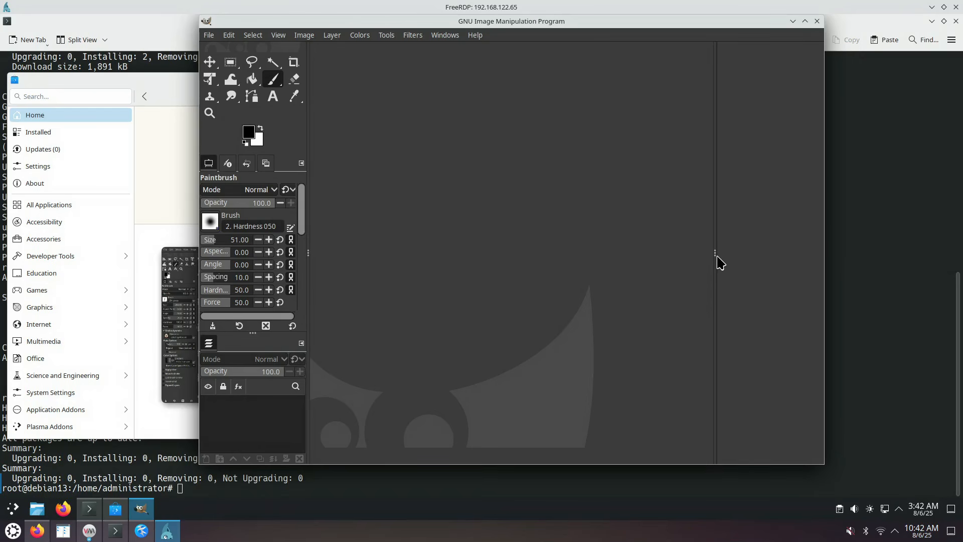
{"action": "left_click_drag", "start_coordinate": [716, 254], "coordinate": [856, 267]}
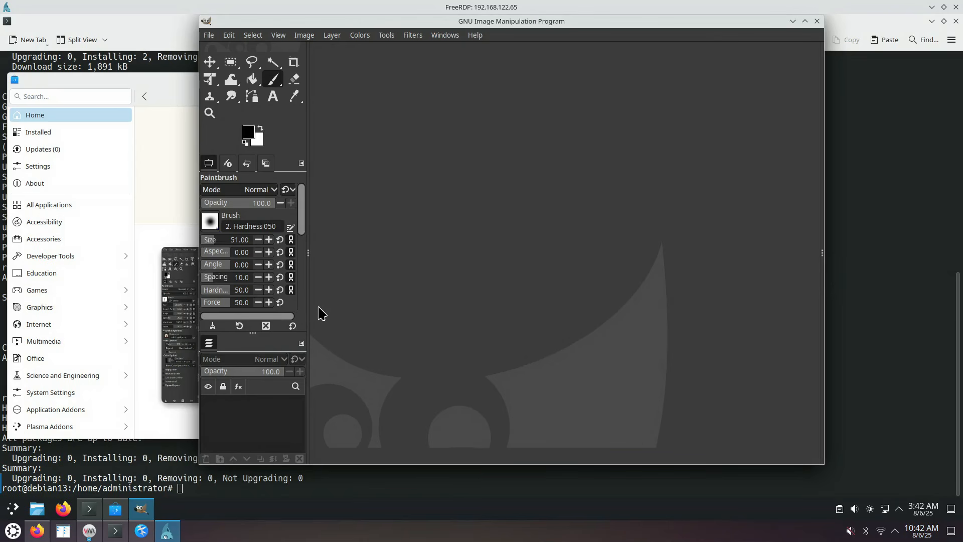
{"action": "left_click_drag", "start_coordinate": [310, 302], "coordinate": [316, 303]}
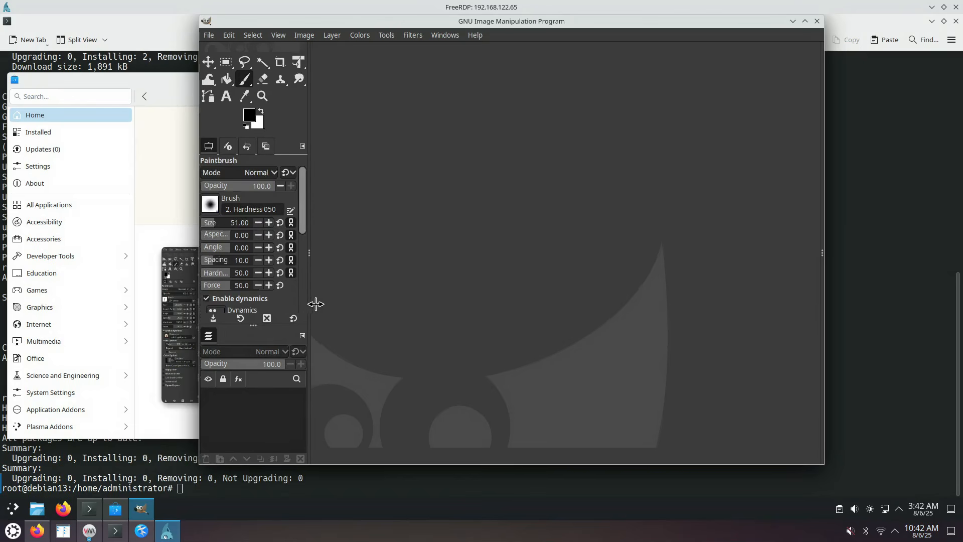
Capture the Discover window with Spectacle and paste it into GIMP
{"action": "left_click", "coordinate": [179, 76]}
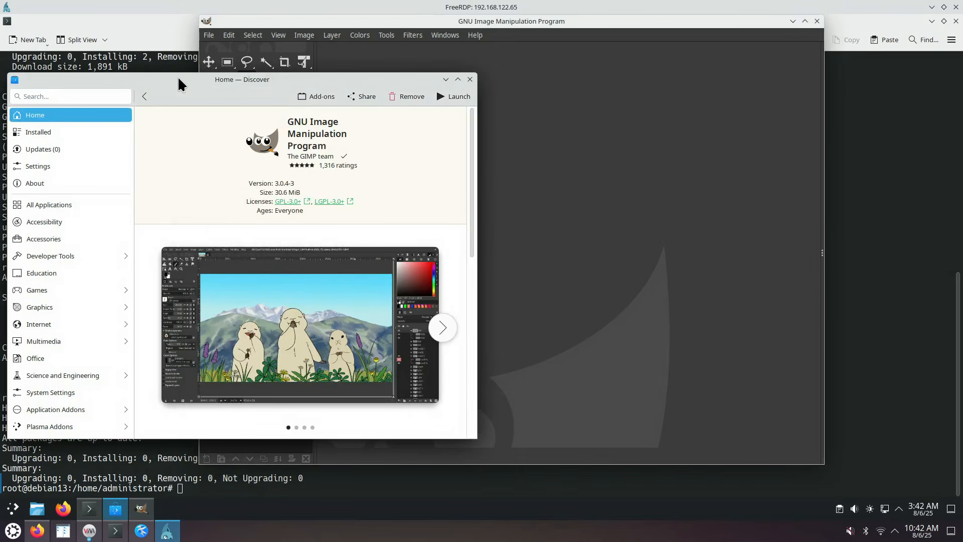
{"action": "key", "text": "Print"}
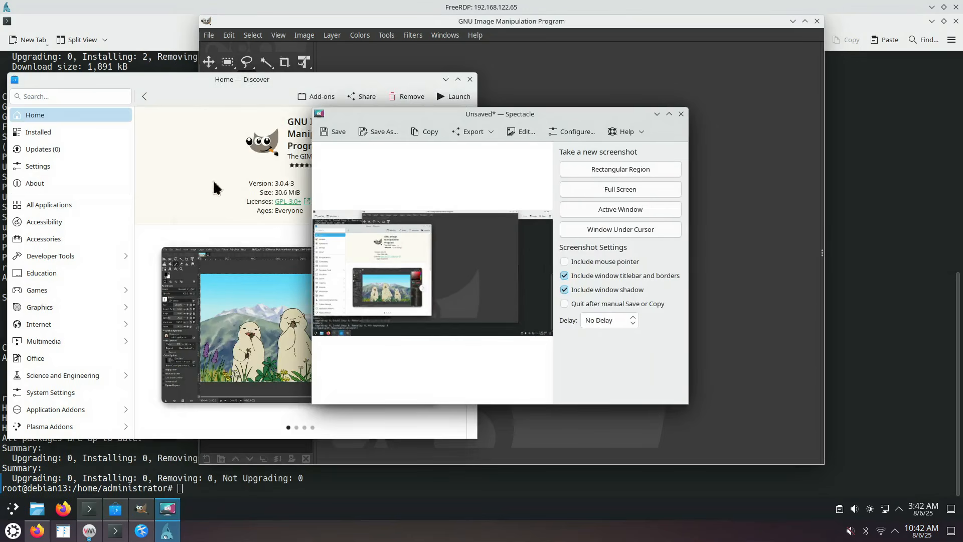
{"action": "left_click", "coordinate": [607, 207]}
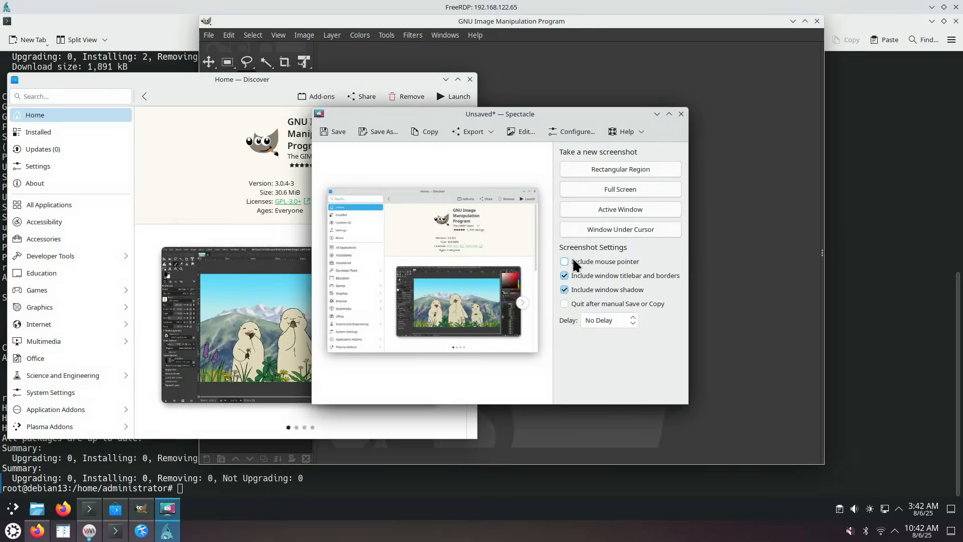
{"action": "left_click", "coordinate": [463, 97]}
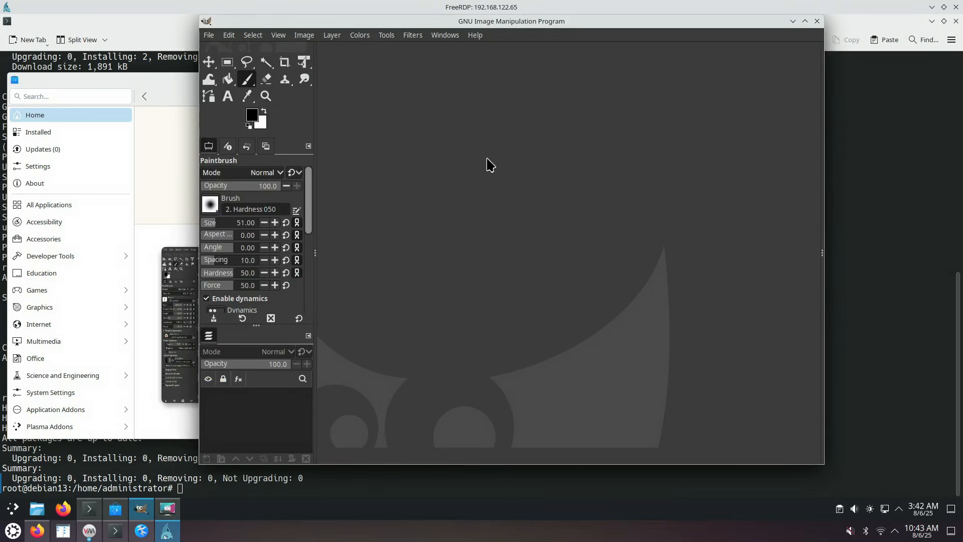
{"action": "key", "text": "ctrl+v"}
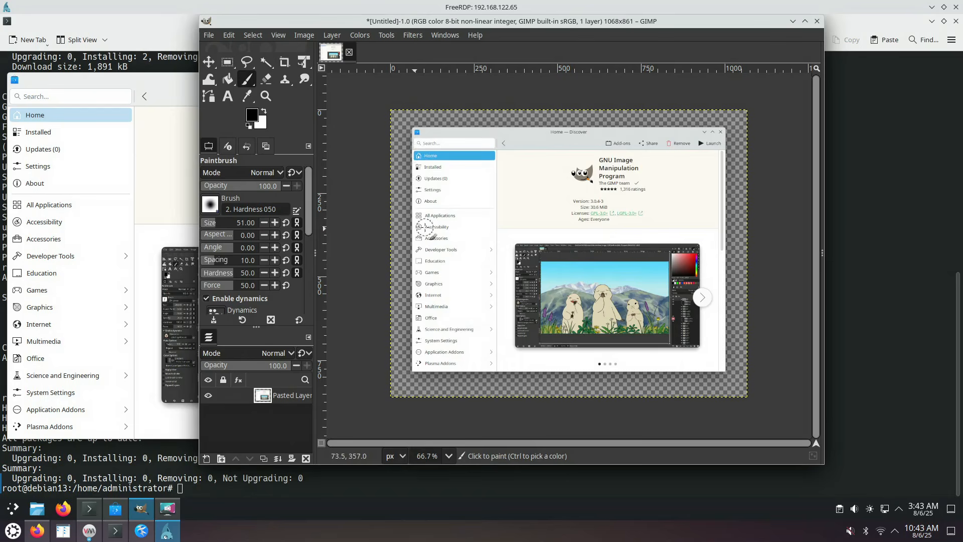
Recapture the Discover window without its shadow and copy it to the clipboard
{"action": "left_click", "coordinate": [175, 82]}
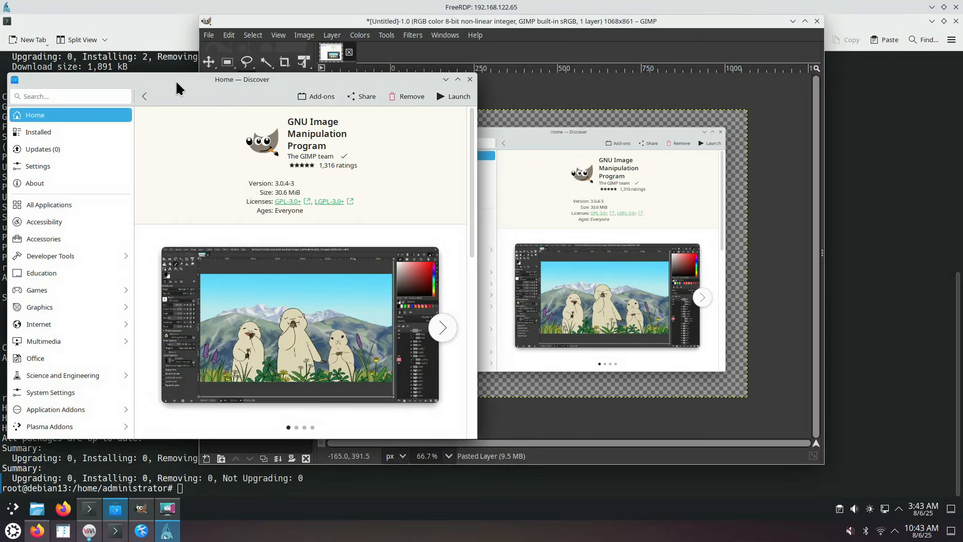
{"action": "key", "text": "Print"}
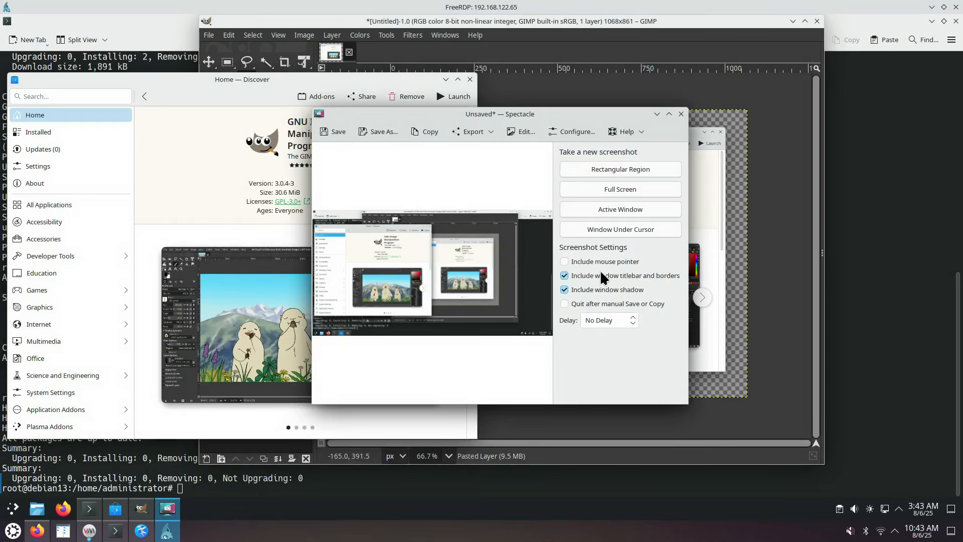
{"action": "left_click", "coordinate": [598, 289]}
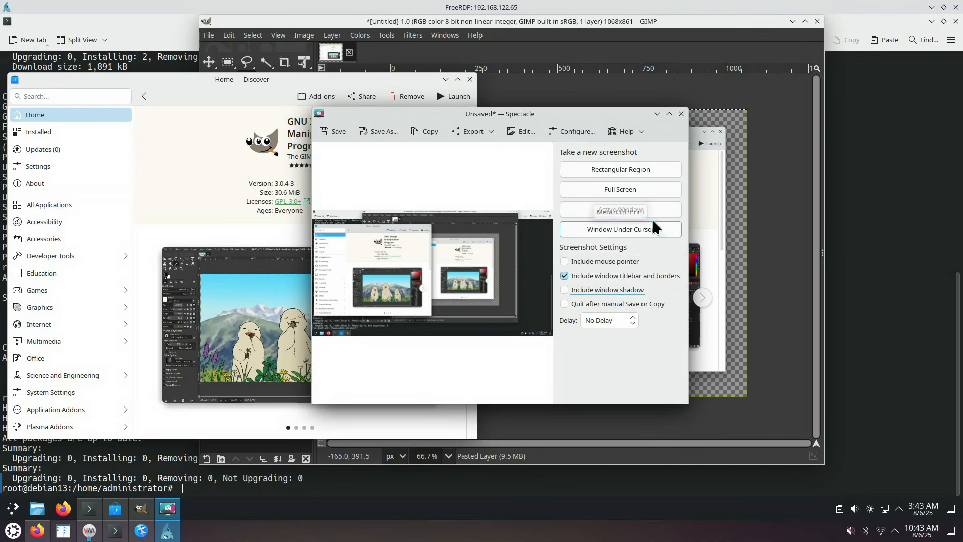
{"action": "left_click", "coordinate": [624, 211]}
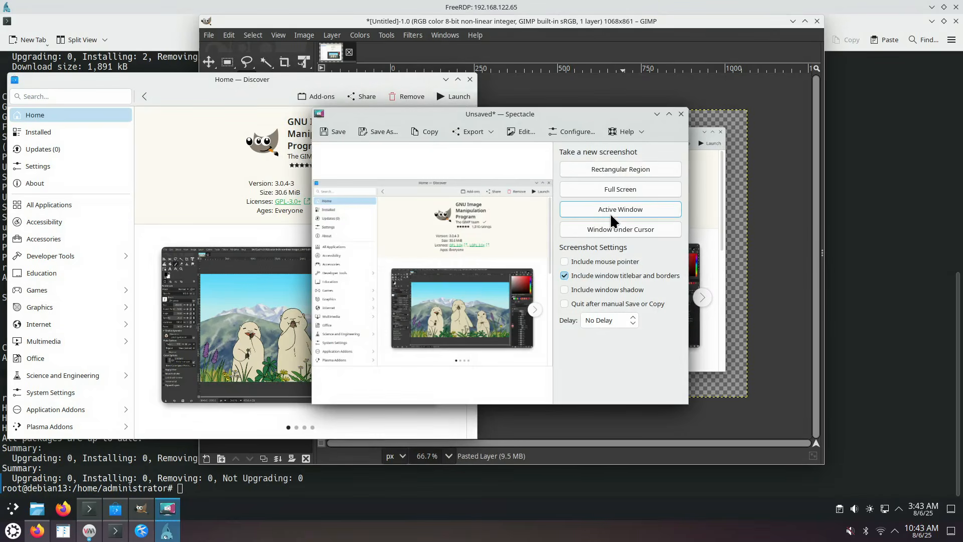
{"action": "left_click", "coordinate": [429, 132]}
Close GIMP's untitled image without saving and paste the clipboard screenshot as a new image
{"action": "left_click", "coordinate": [486, 22]}
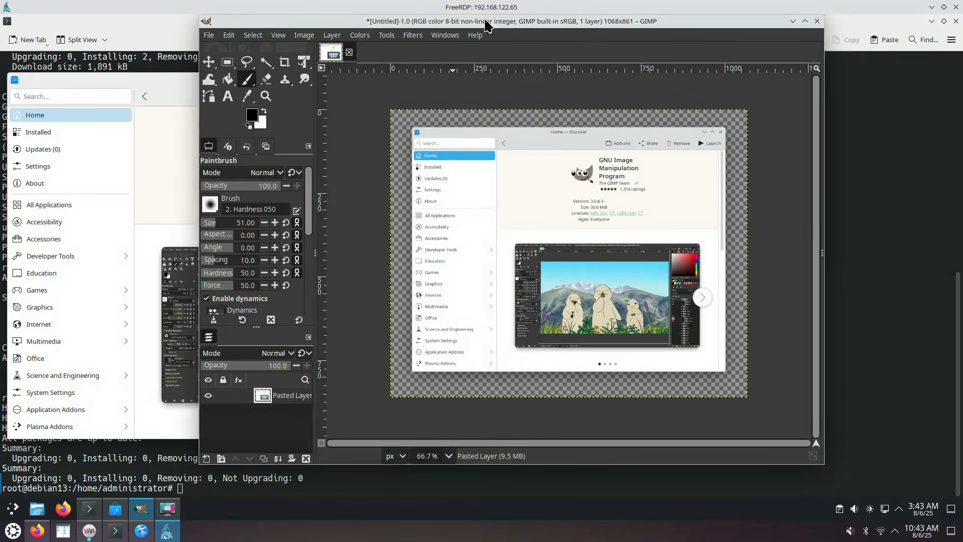
{"action": "left_click", "coordinate": [209, 35]}
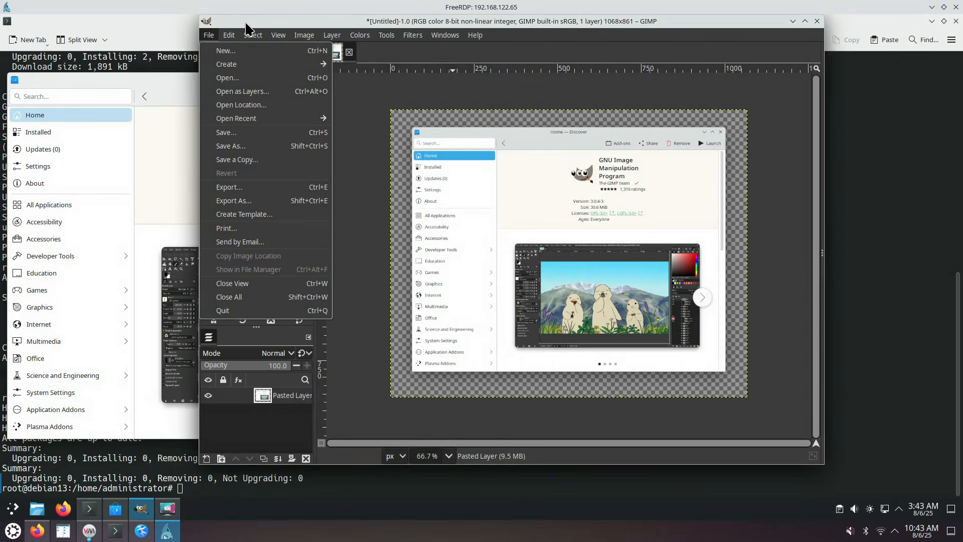
{"action": "left_click", "coordinate": [248, 27]}
{"action": "left_click", "coordinate": [350, 52]}
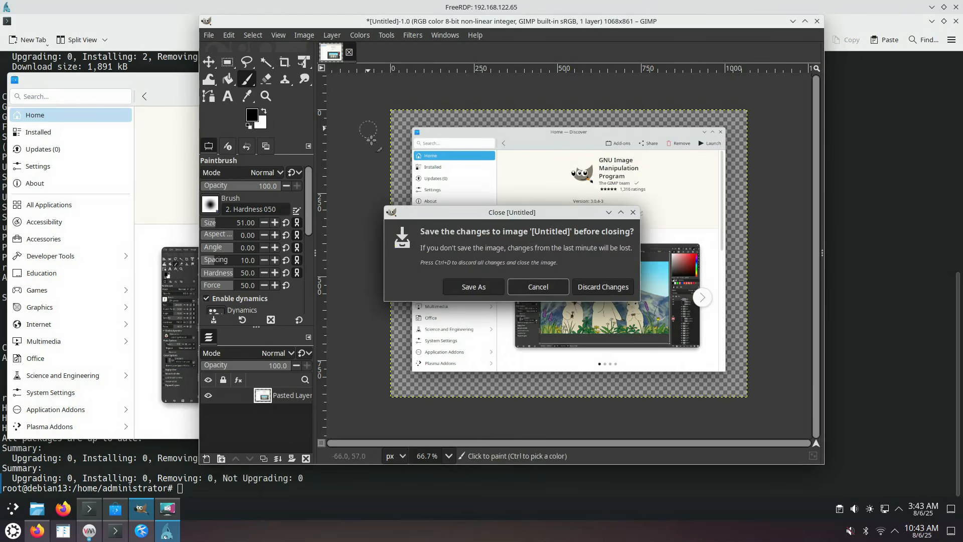
{"action": "left_click", "coordinate": [610, 287]}
{"action": "key", "text": "ctrl+v"}
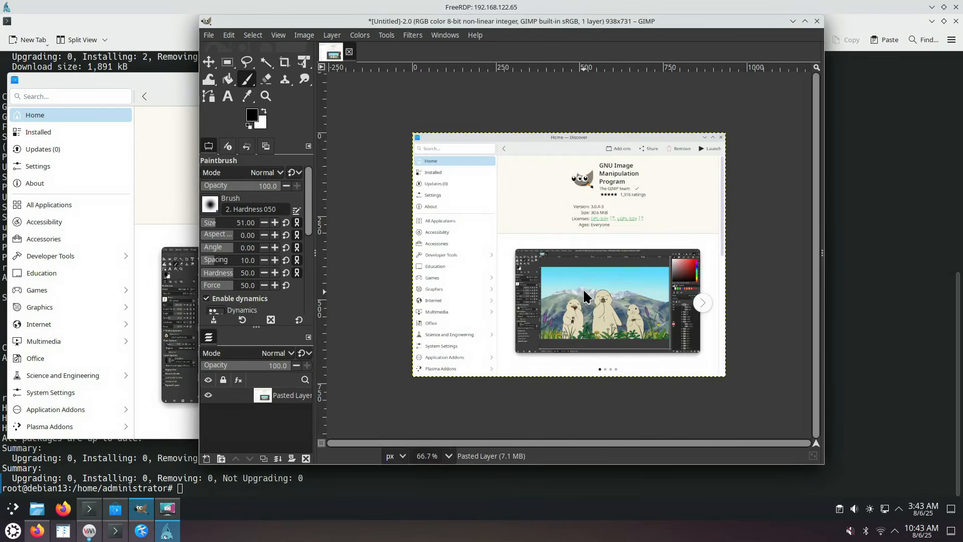
Discard the pasted image and create a new 938x731 image via File > Create > From Clipboard
{"action": "left_click", "coordinate": [349, 53]}
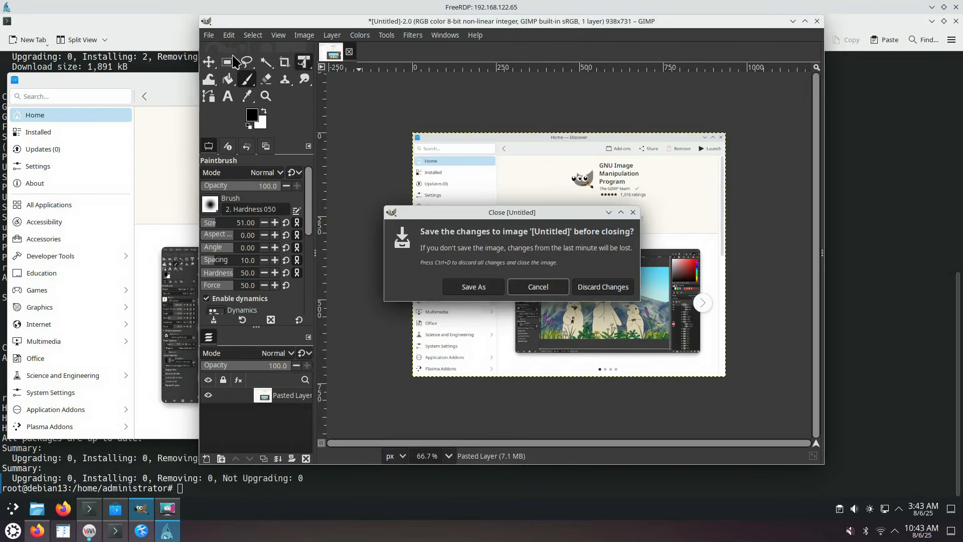
{"action": "left_click", "coordinate": [584, 288]}
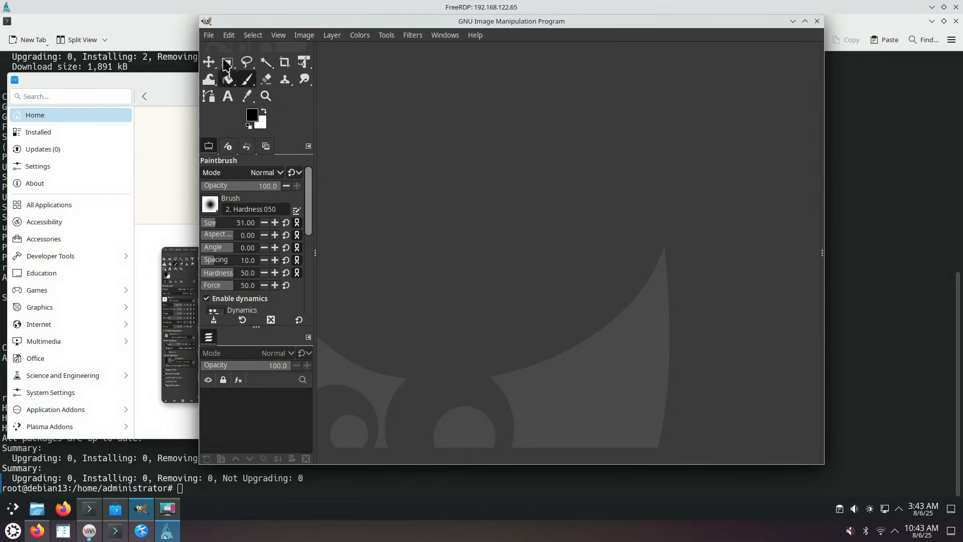
{"action": "left_click", "coordinate": [209, 36]}
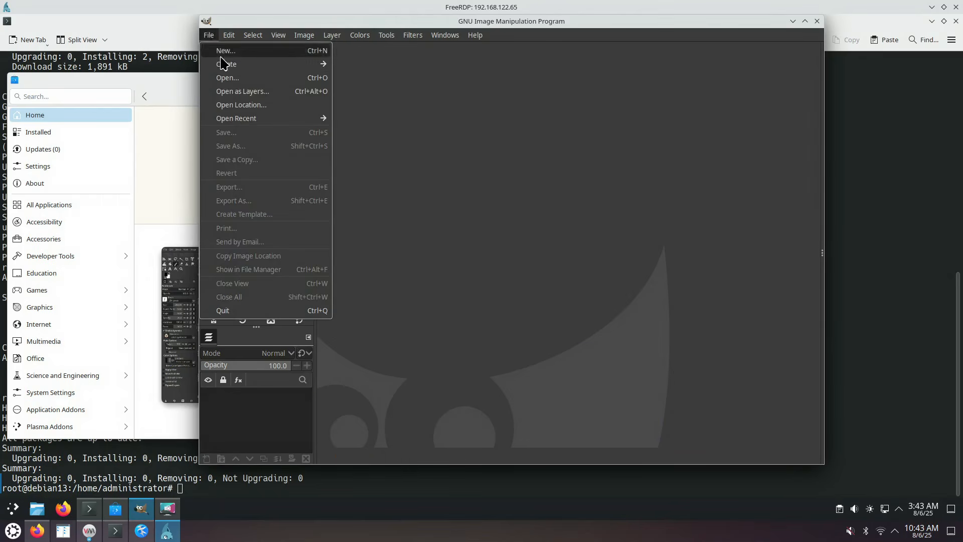
{"action": "mouse_move", "coordinate": [227, 65]}
{"action": "left_click", "coordinate": [359, 66]}
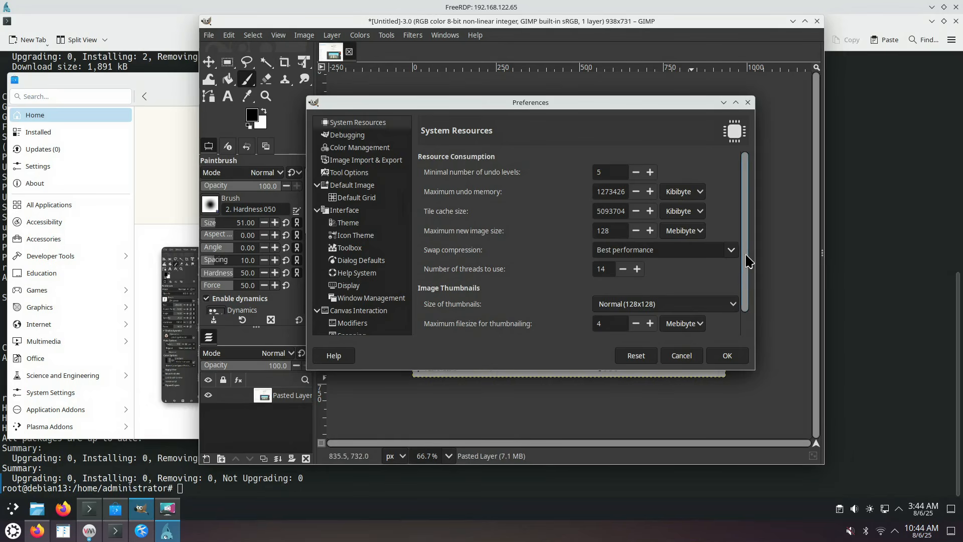
{"action": "mouse_move", "coordinate": [748, 259]}
{"action": "left_mouse_down"}
{"action": "mouse_move", "coordinate": [749, 307]}
{"action": "mouse_move", "coordinate": [753, 246]}
{"action": "left_mouse_up"}
{"action": "left_click_drag", "start_coordinate": [755, 371], "coordinate": [787, 420]}
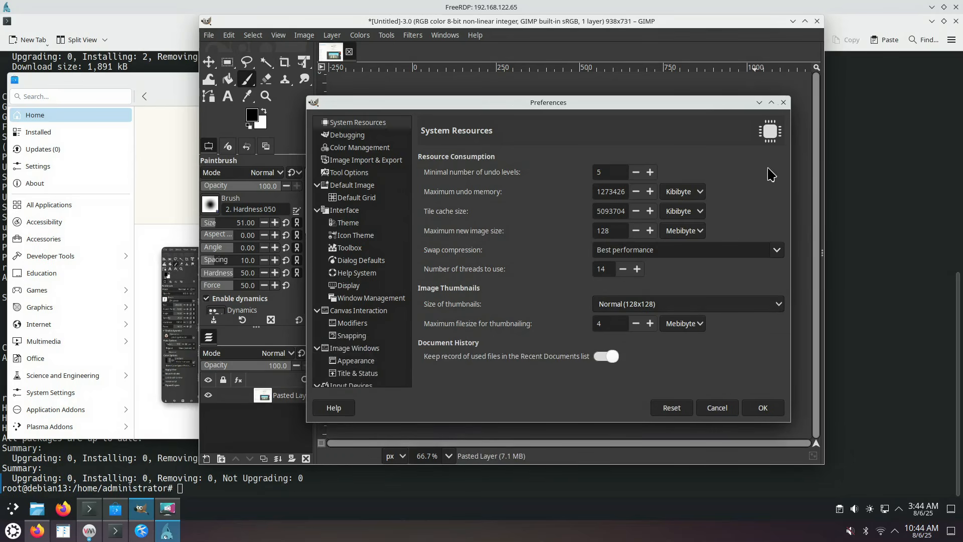
{"action": "left_click", "coordinate": [784, 103]}
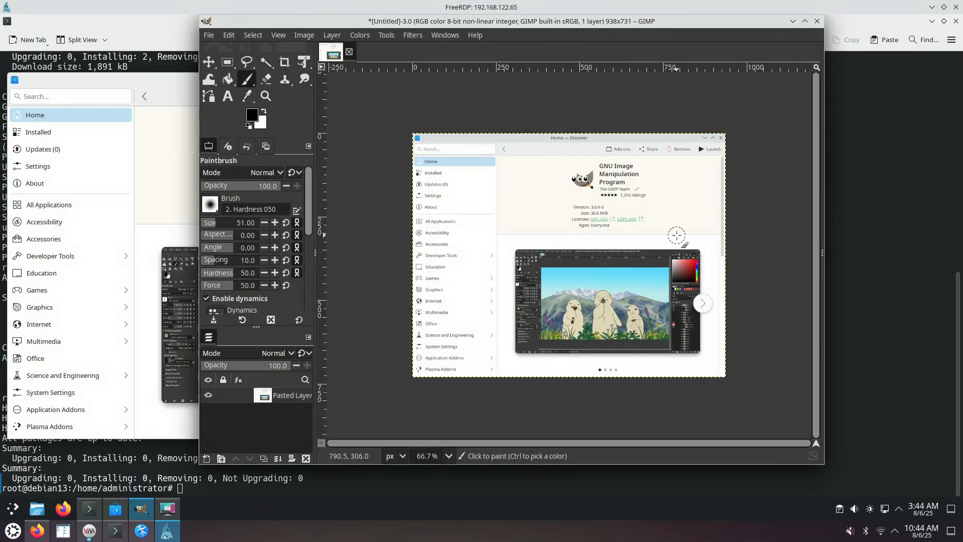
Quit GIMP without saving the pasted image and close Spectacle
{"action": "left_click", "coordinate": [817, 21]}
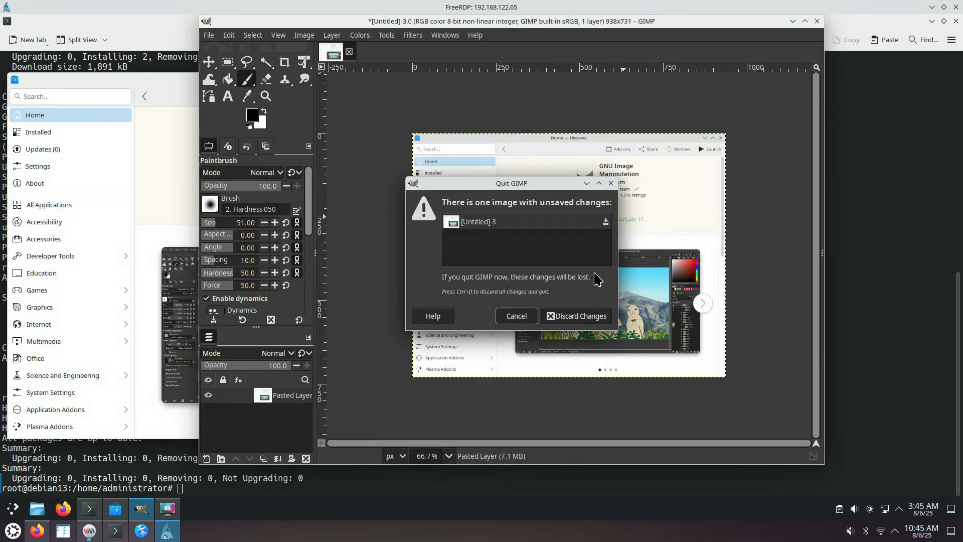
{"action": "left_click", "coordinate": [569, 317]}
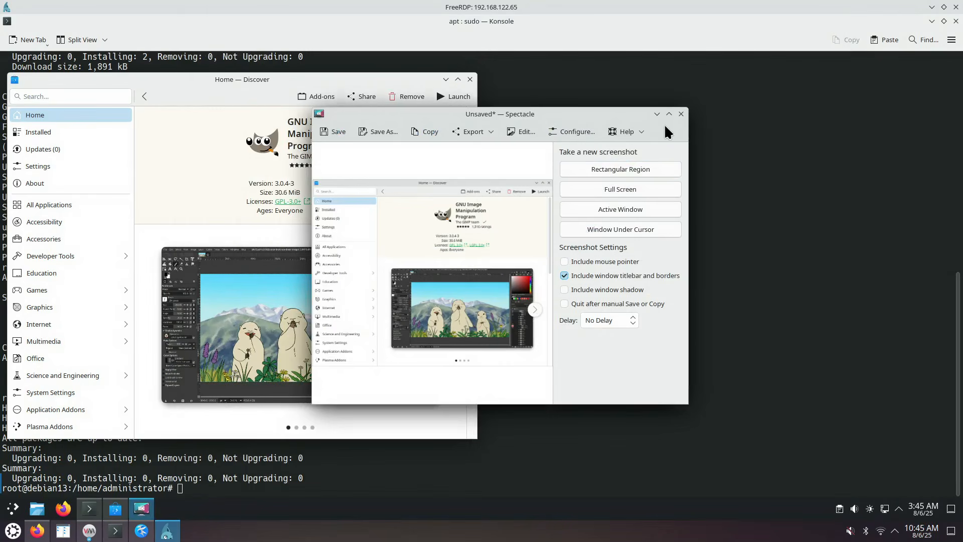
{"action": "left_click", "coordinate": [682, 114]}
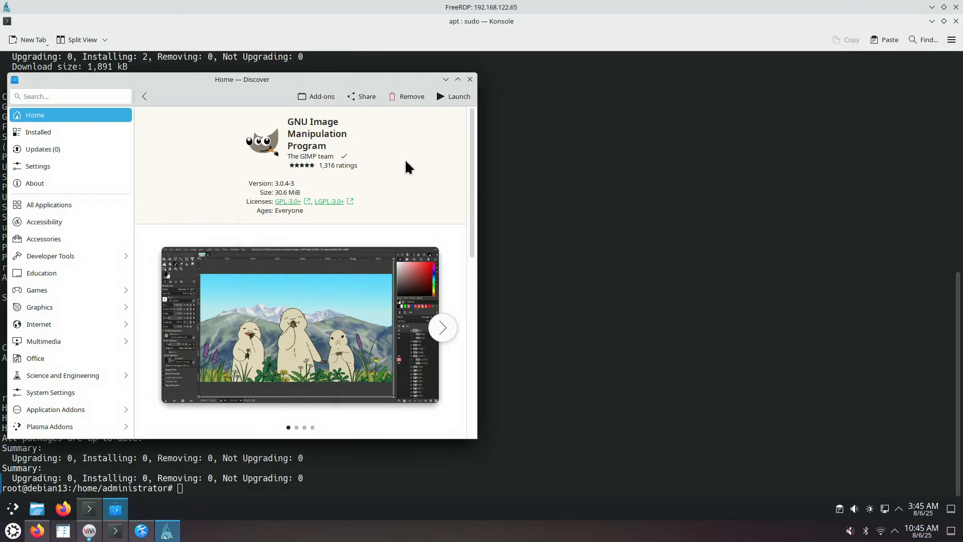
Maximize Discover, browse GIMP's screenshots, and briefly visit gimp.org from the External Links
{"action": "double_click", "coordinate": [372, 78]}
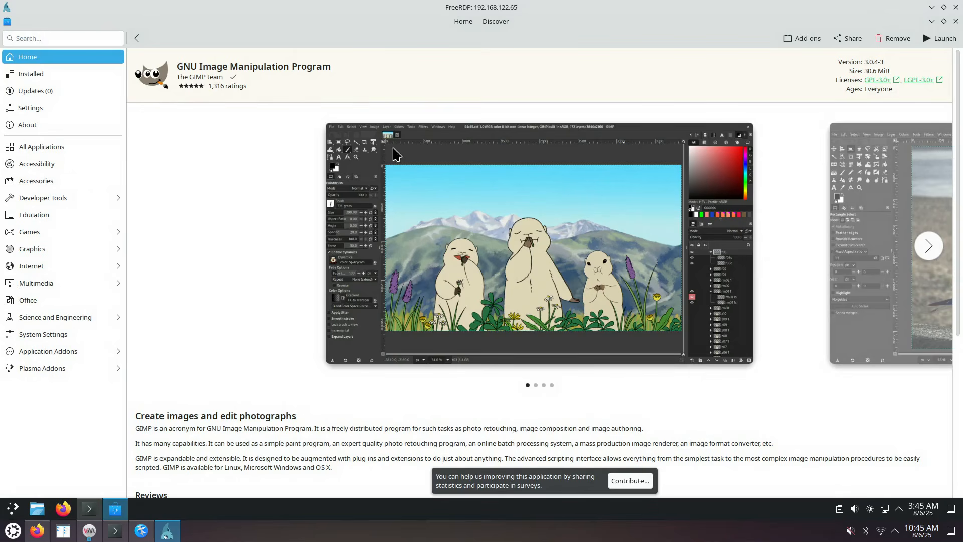
{"action": "left_click", "coordinate": [936, 248]}
{"action": "left_click", "coordinate": [928, 246]}
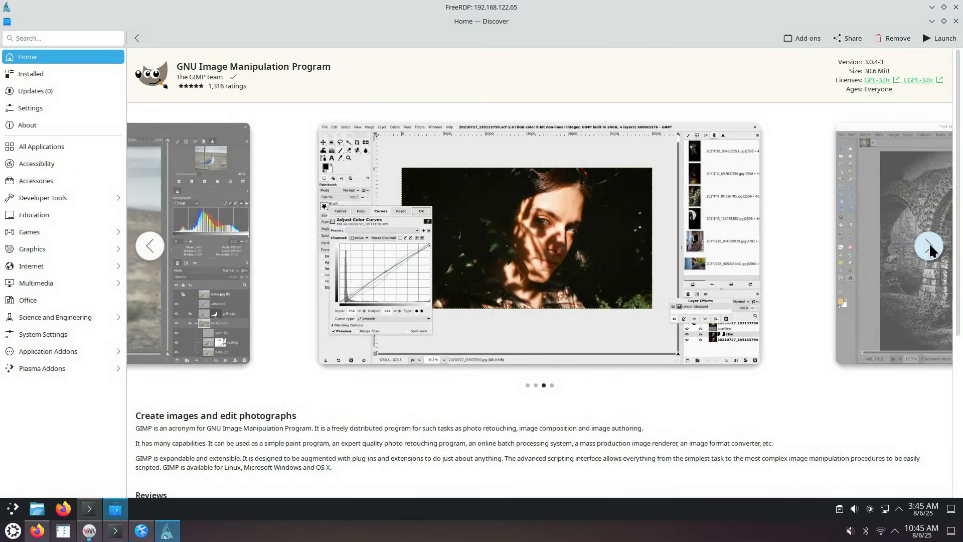
{"action": "left_click", "coordinate": [929, 246]}
{"action": "scroll", "coordinate": [693, 412], "scroll_direction": "down", "scroll_amount": 5}
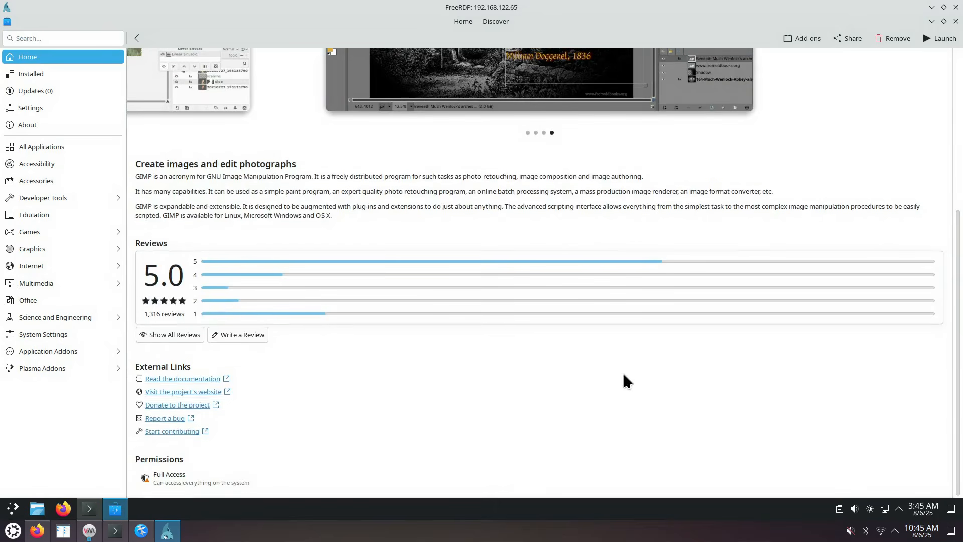
{"action": "left_click", "coordinate": [211, 392]}
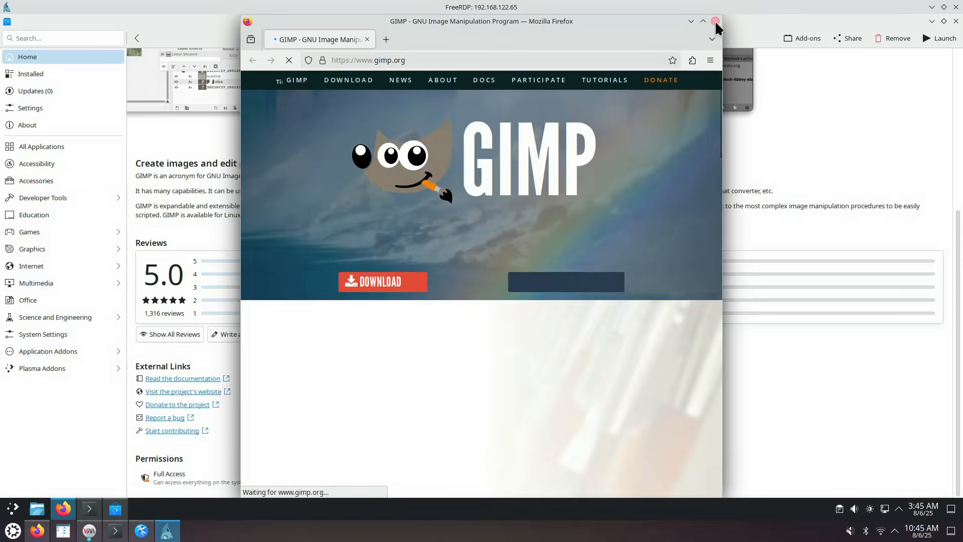
{"action": "left_click", "coordinate": [715, 21]}
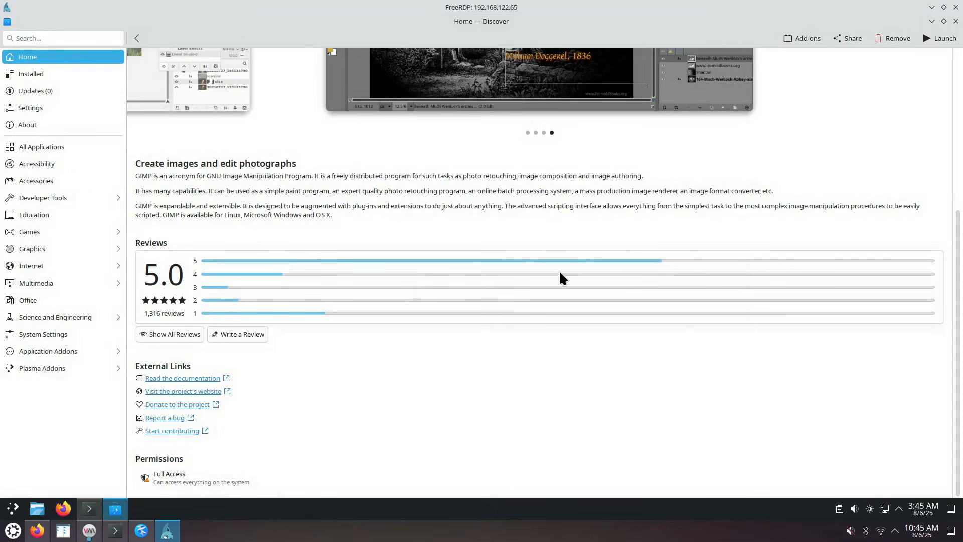
View Discover's About page (version 6.3.6), then list All Applications in the launcher
{"action": "left_click", "coordinate": [56, 125]}
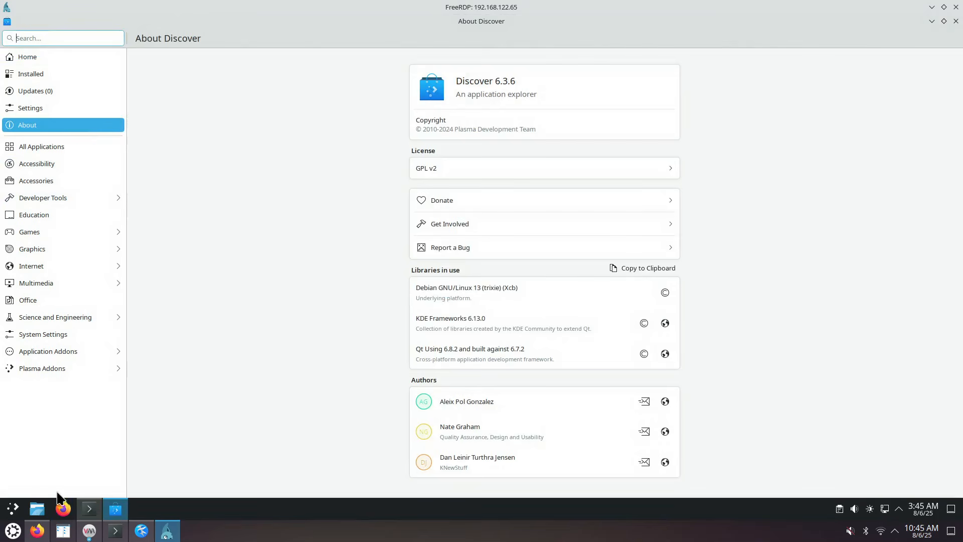
{"action": "left_click", "coordinate": [13, 508]}
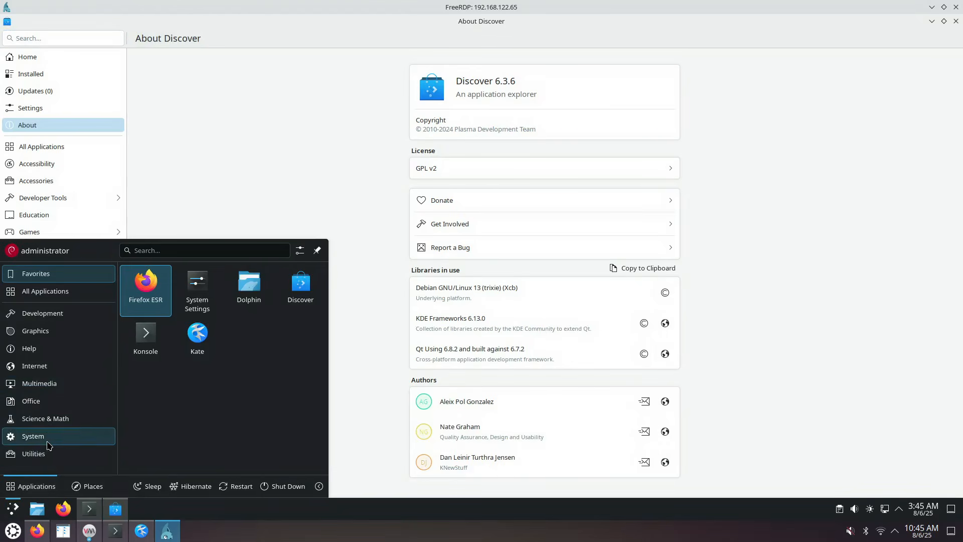
{"action": "left_click", "coordinate": [45, 291]}
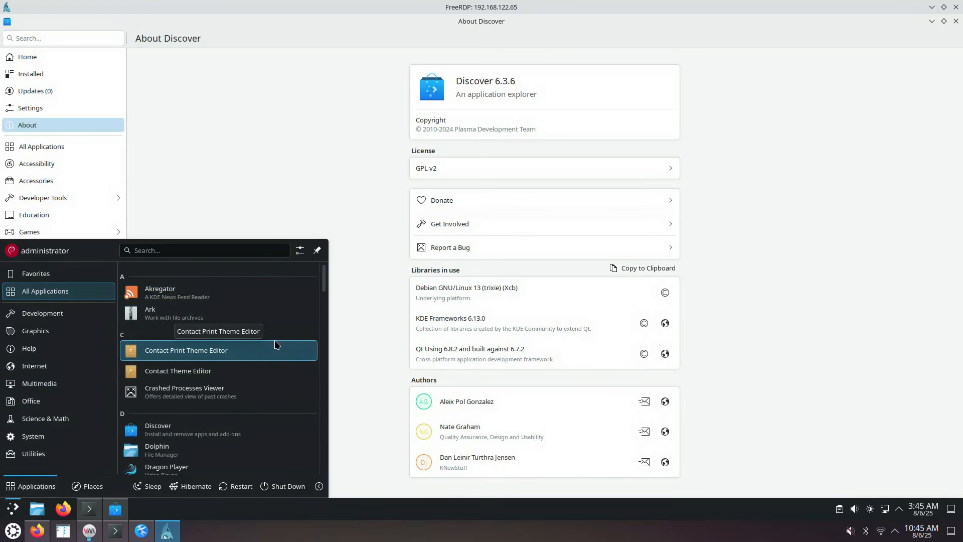
Open Akregator's Uninstall or Manage Add-Ons page in Discover from the launcher
{"action": "right_click", "coordinate": [195, 296]}
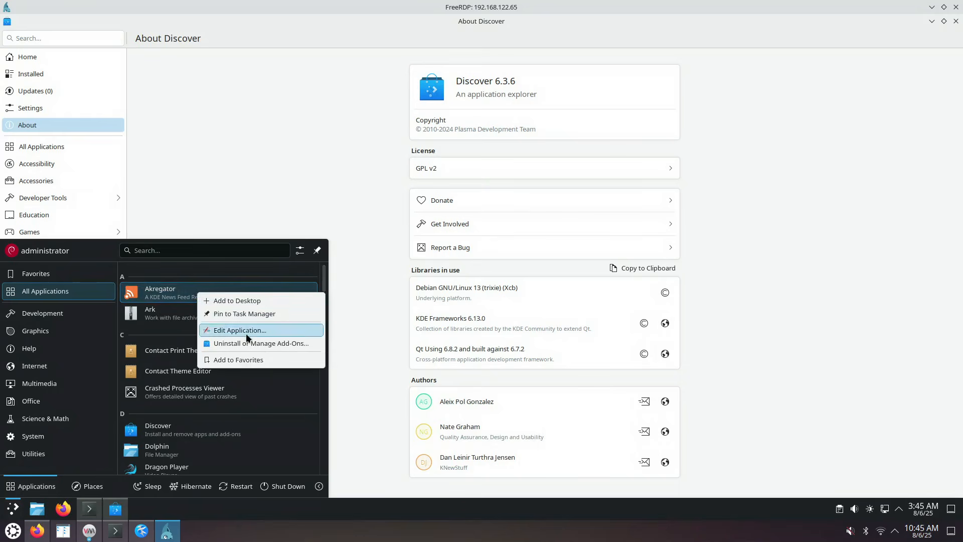
{"action": "right_click", "coordinate": [175, 297]}
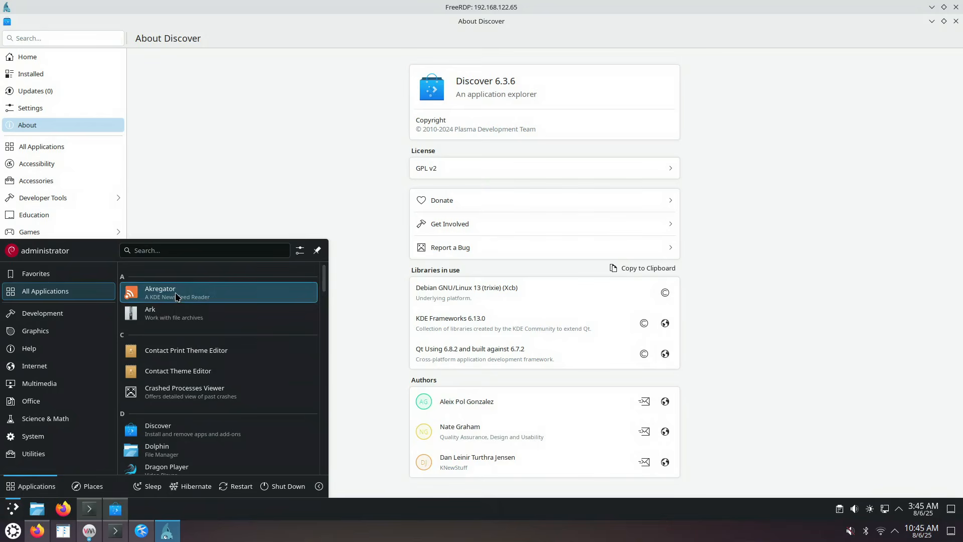
{"action": "right_click", "coordinate": [179, 294]}
{"action": "left_click", "coordinate": [221, 344]}
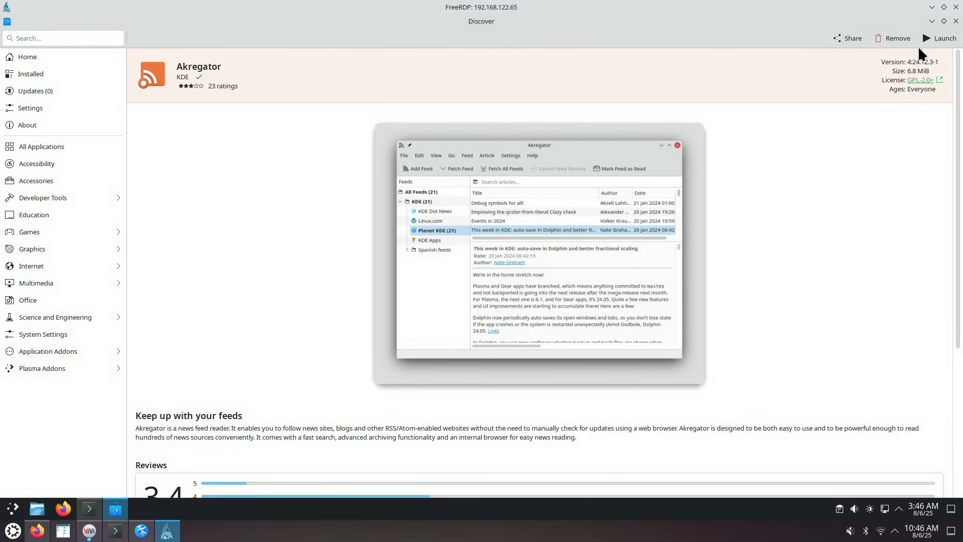
Remove Akregator, authorising with the administrator password
{"action": "left_click", "coordinate": [891, 36]}
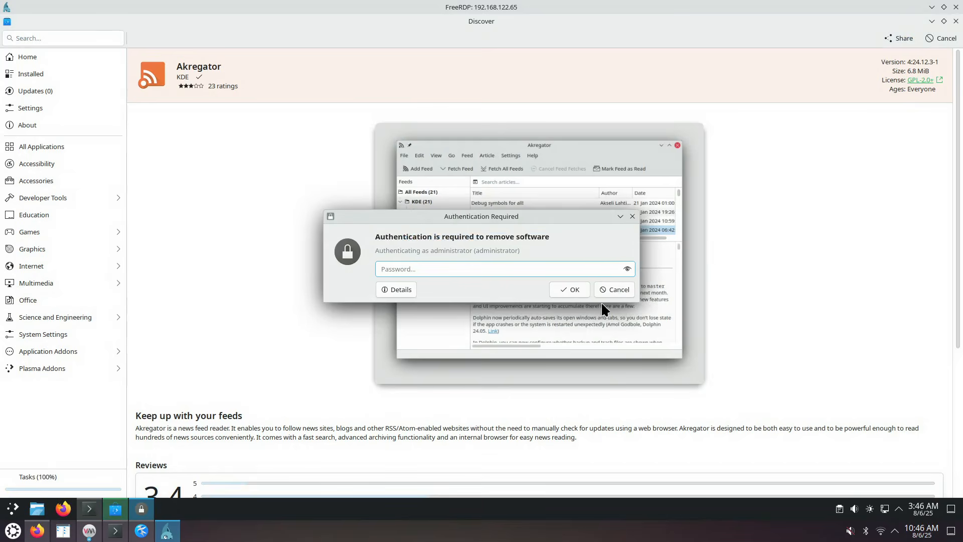
{"action": "type", "text": "••••"}
{"action": "left_click", "coordinate": [559, 290]}
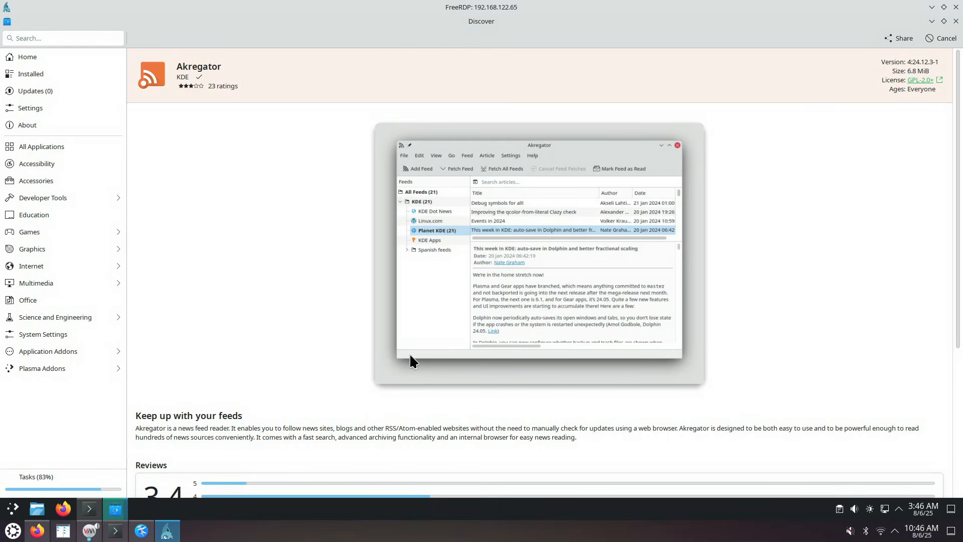
{"action": "left_click", "coordinate": [9, 511]}
{"action": "left_click", "coordinate": [56, 295]}
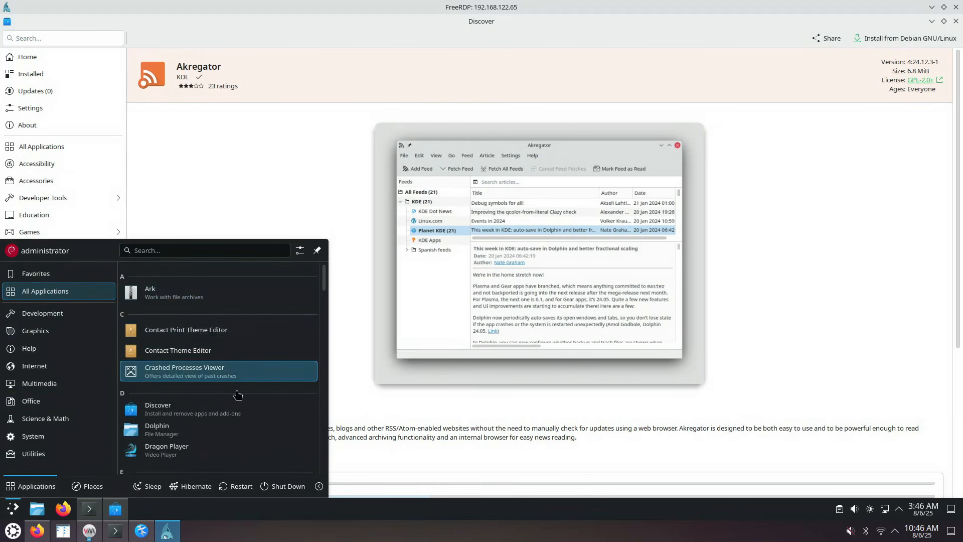
{"action": "scroll", "coordinate": [238, 396], "scroll_direction": "down", "scroll_amount": 3}
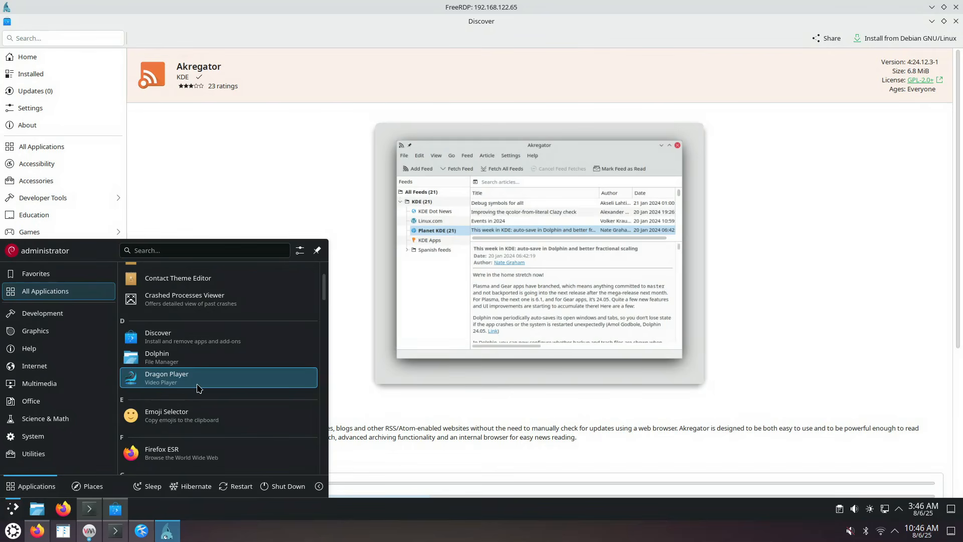
{"action": "scroll", "coordinate": [213, 409], "scroll_direction": "down", "scroll_amount": 3}
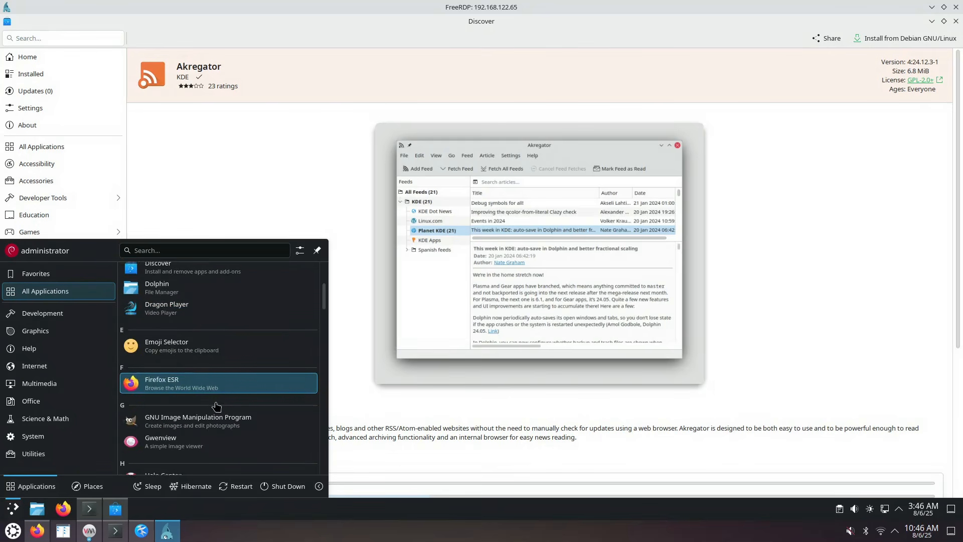
{"action": "scroll", "coordinate": [216, 401], "scroll_direction": "down", "scroll_amount": 2}
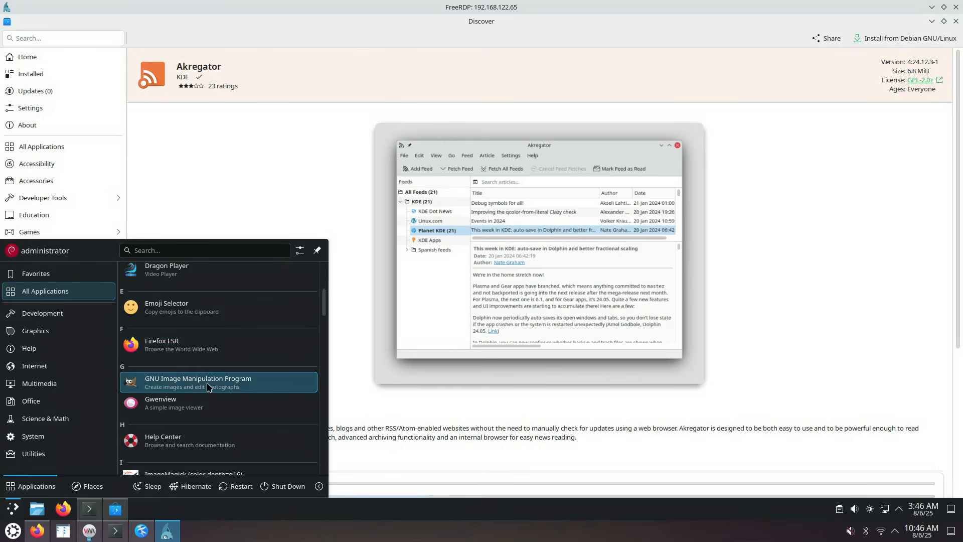
{"action": "scroll", "coordinate": [201, 394], "scroll_direction": "down", "scroll_amount": 1}
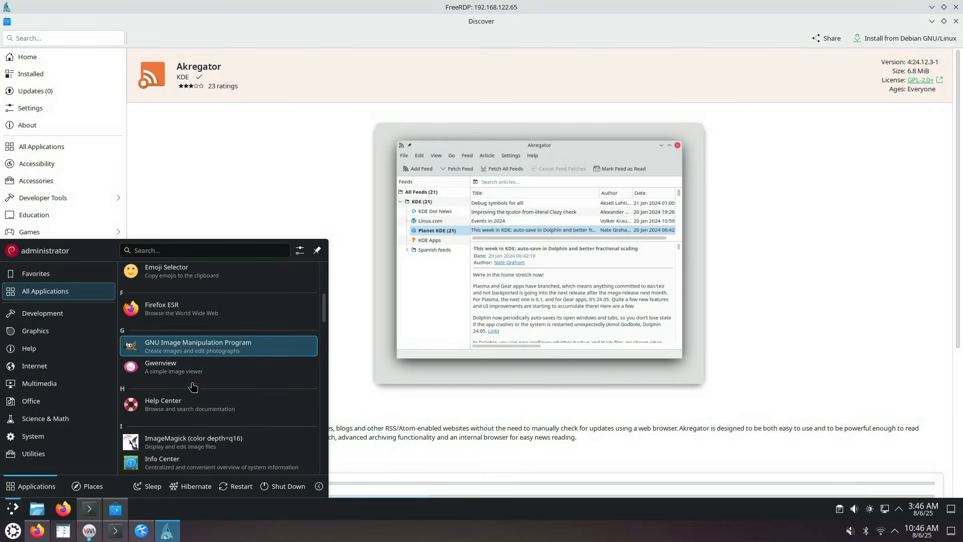
{"action": "scroll", "coordinate": [217, 340], "scroll_direction": "up", "scroll_amount": 2}
{"action": "scroll", "coordinate": [217, 339], "scroll_direction": "up", "scroll_amount": 2}
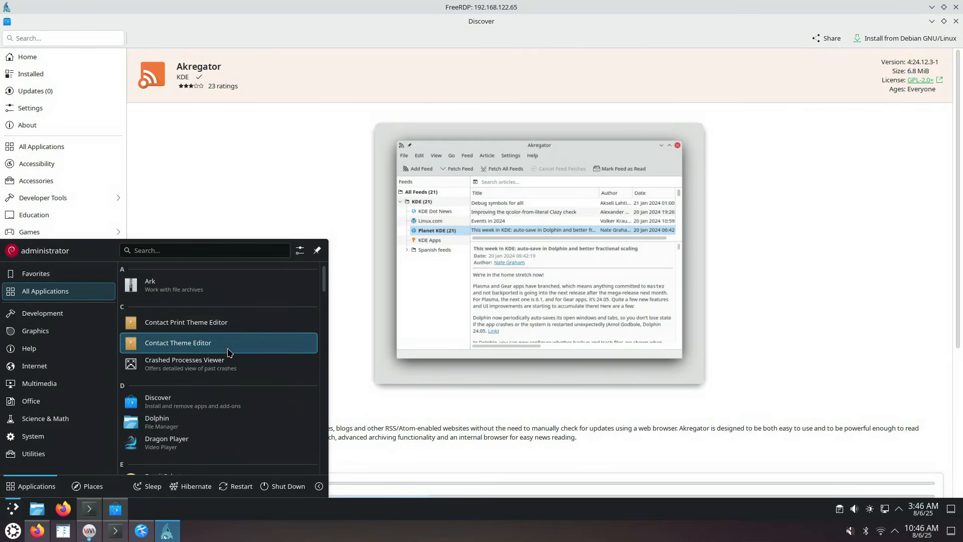
{"action": "scroll", "coordinate": [215, 324], "scroll_direction": "up", "scroll_amount": 1}
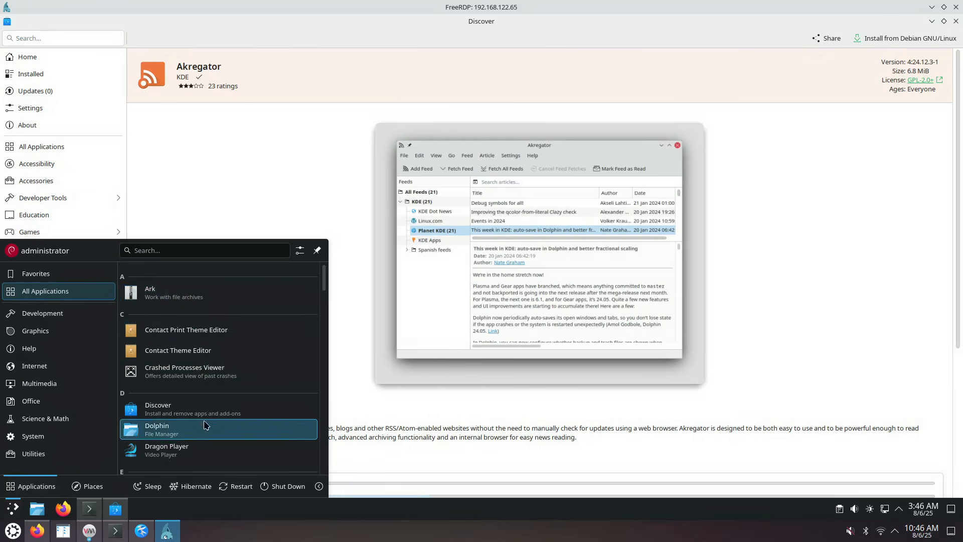
{"action": "scroll", "coordinate": [205, 402], "scroll_direction": "down", "scroll_amount": 1}
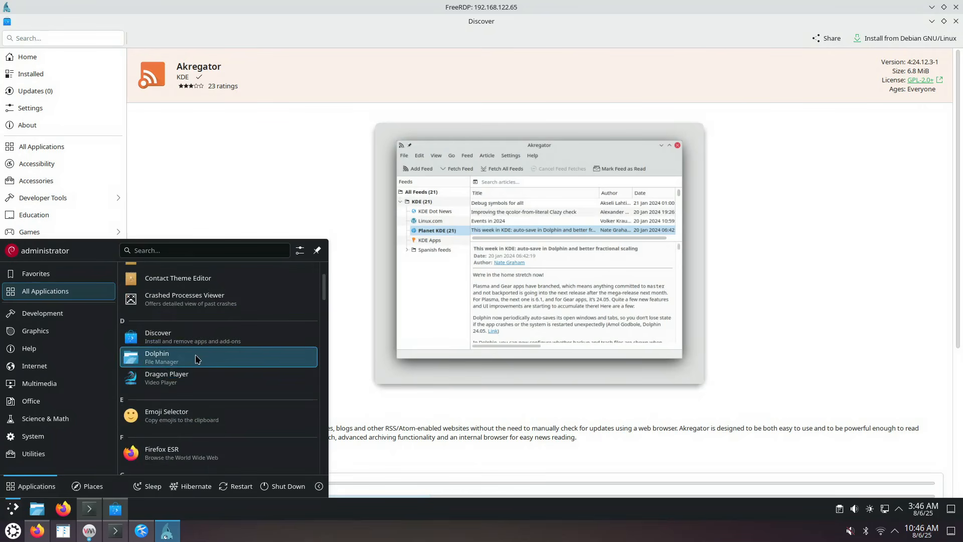
{"action": "scroll", "coordinate": [211, 375], "scroll_direction": "down", "scroll_amount": 3}
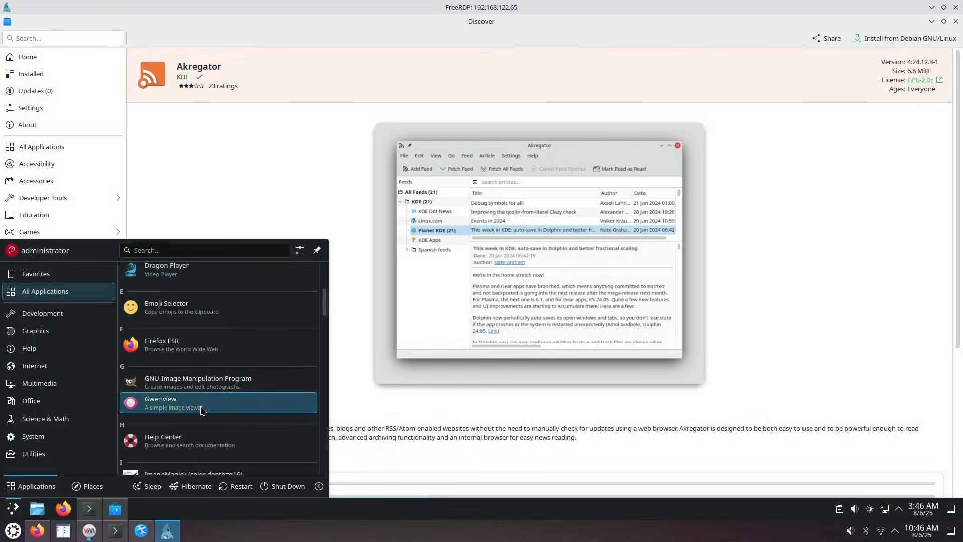
{"action": "scroll", "coordinate": [201, 410], "scroll_direction": "down", "scroll_amount": 2}
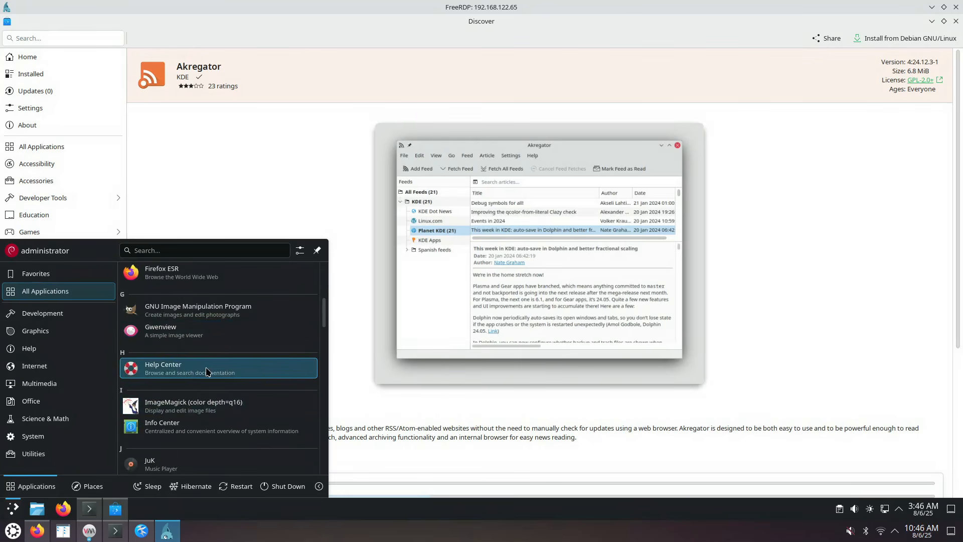
{"action": "scroll", "coordinate": [221, 392], "scroll_direction": "down", "scroll_amount": 4}
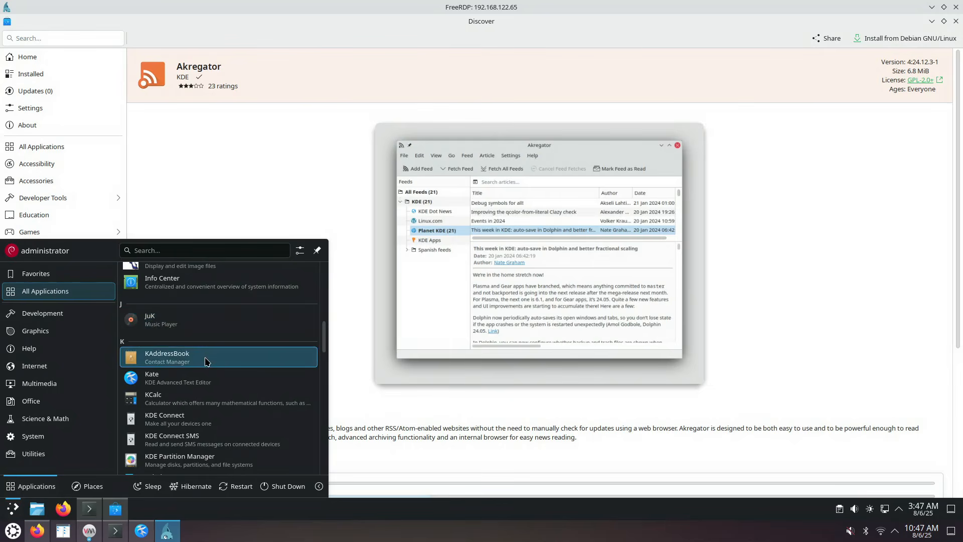
{"action": "scroll", "coordinate": [205, 357], "scroll_direction": "down", "scroll_amount": 1}
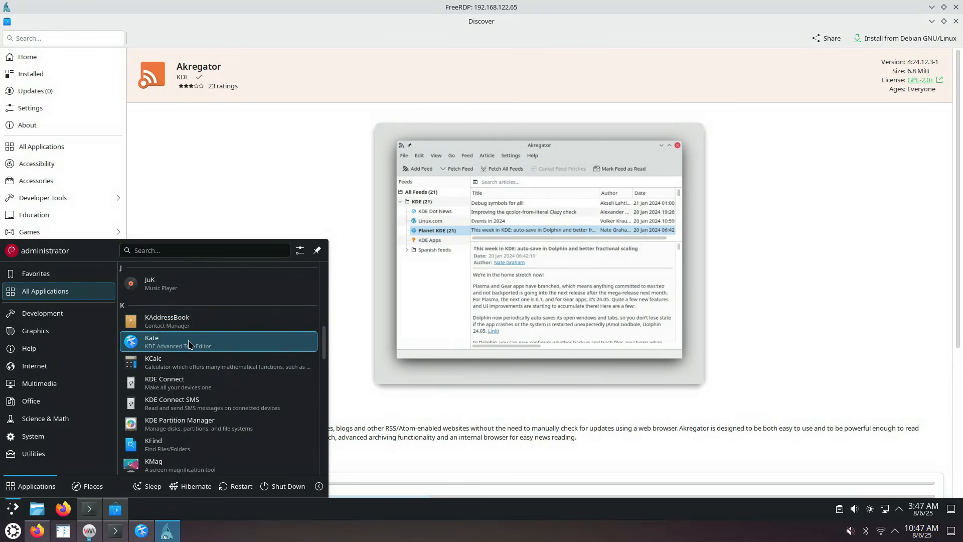
Open and close KCalc, then show All Applications in the launcher
{"action": "left_click", "coordinate": [191, 366]}
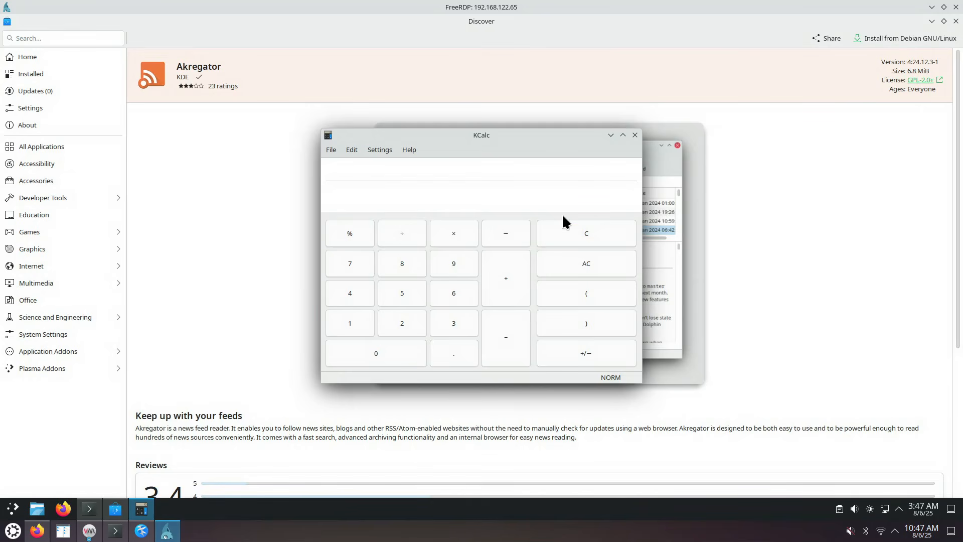
{"action": "left_click", "coordinate": [635, 135]}
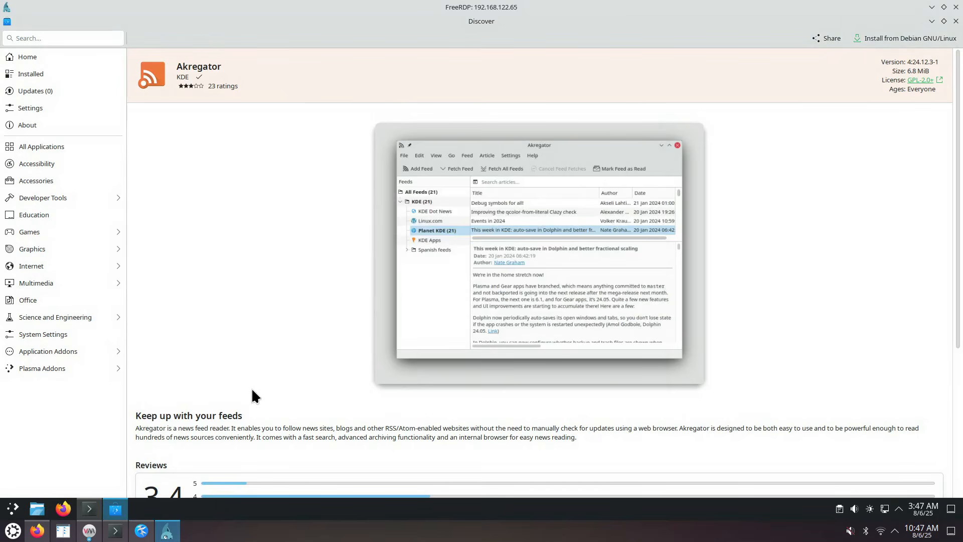
{"action": "left_click", "coordinate": [10, 509]}
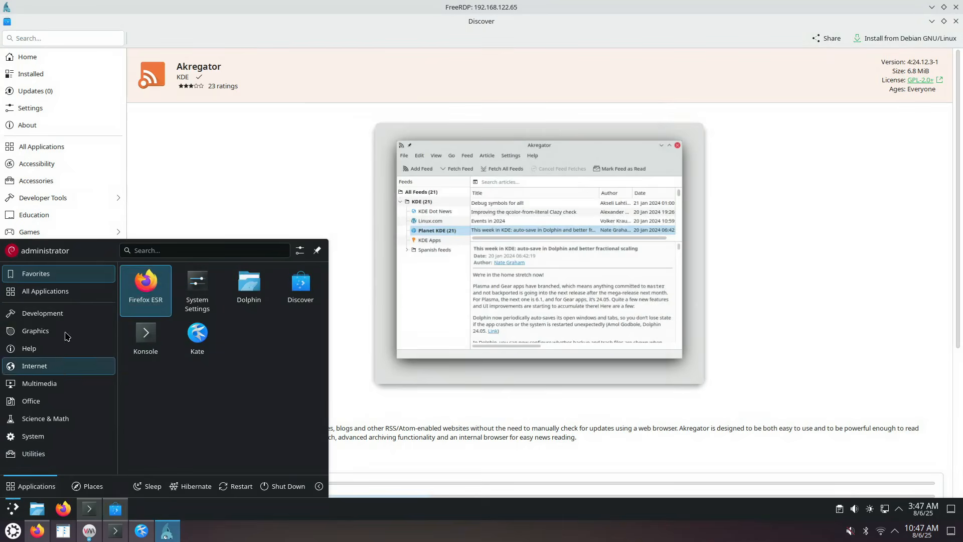
{"action": "left_click", "coordinate": [71, 300]}
Enlarge the launcher and scroll through the full application list
{"action": "scroll", "coordinate": [235, 361], "scroll_direction": "down", "scroll_amount": 3}
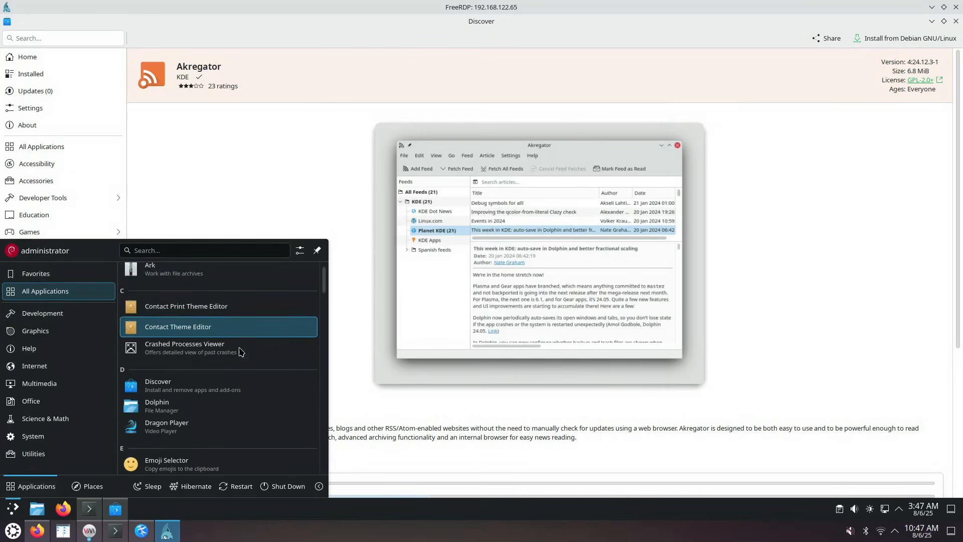
{"action": "scroll", "coordinate": [233, 381], "scroll_direction": "down", "scroll_amount": 2}
{"action": "scroll", "coordinate": [231, 391], "scroll_direction": "down", "scroll_amount": 2}
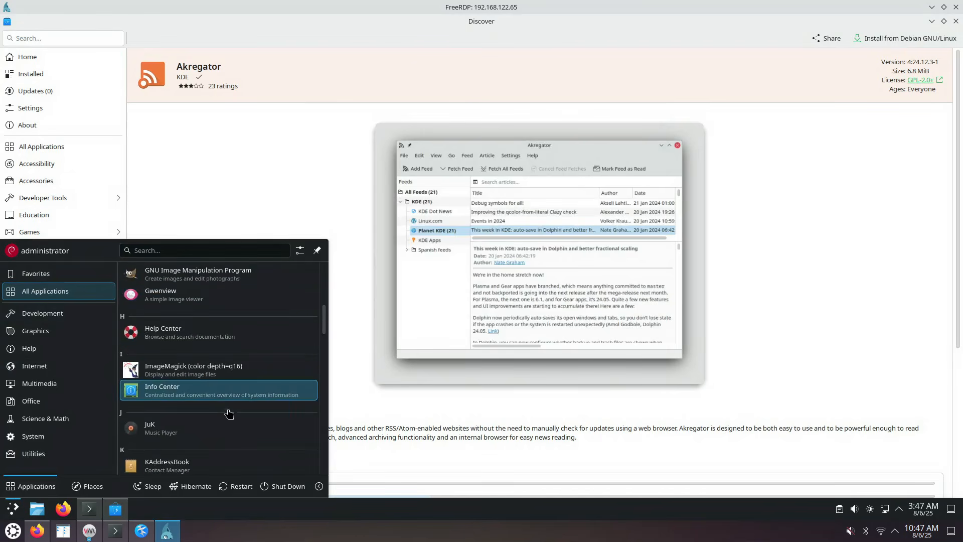
{"action": "scroll", "coordinate": [229, 418], "scroll_direction": "down", "scroll_amount": 2}
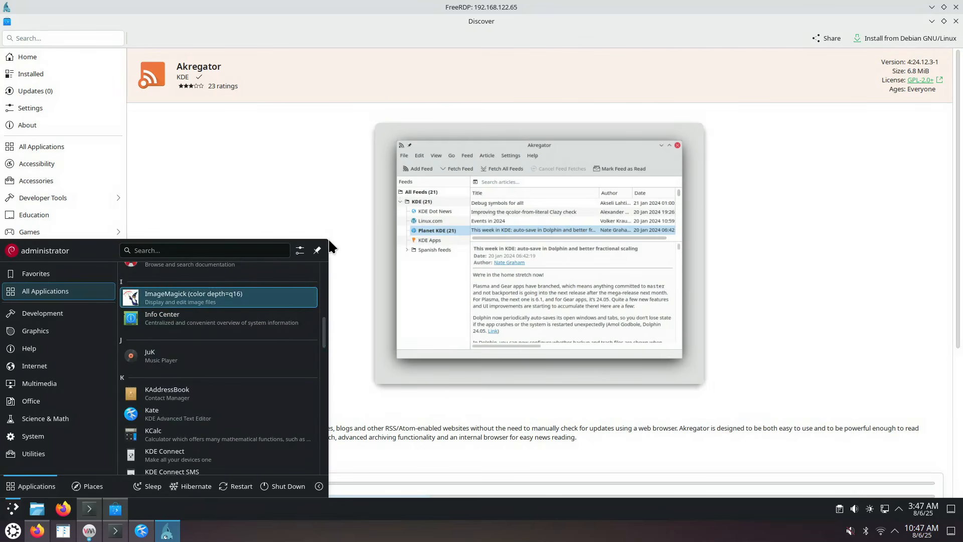
{"action": "left_click_drag", "start_coordinate": [331, 234], "coordinate": [535, 80]}
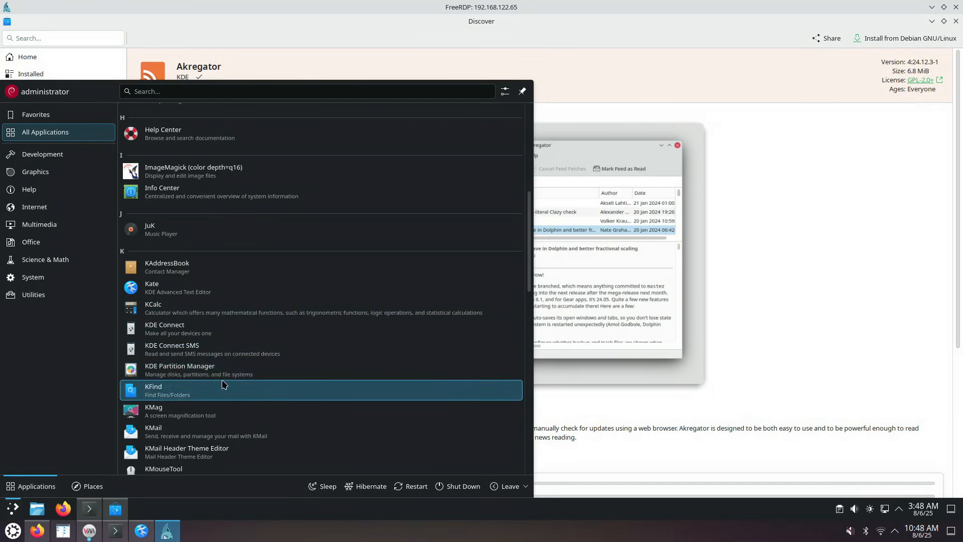
{"action": "scroll", "coordinate": [226, 384], "scroll_direction": "down", "scroll_amount": 1}
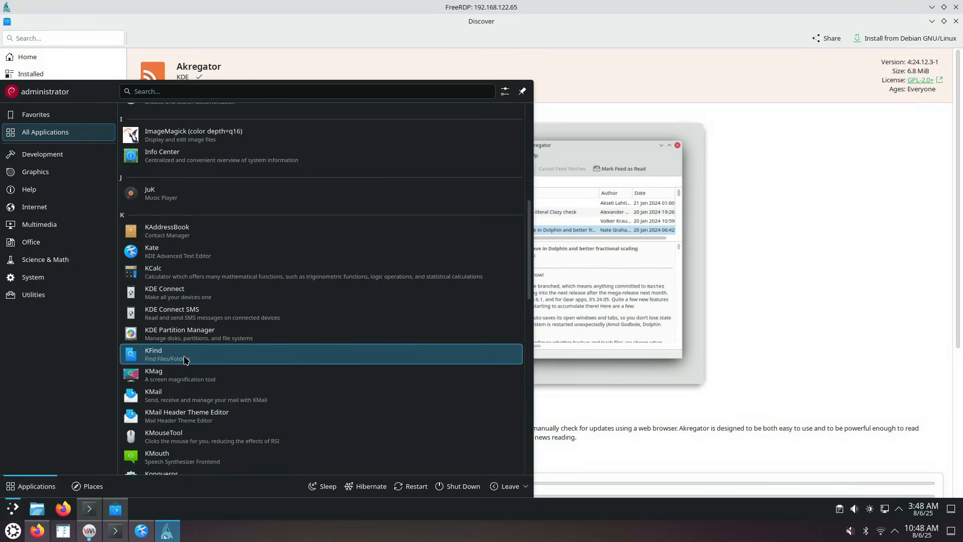
{"action": "scroll", "coordinate": [184, 386], "scroll_direction": "down", "scroll_amount": 2}
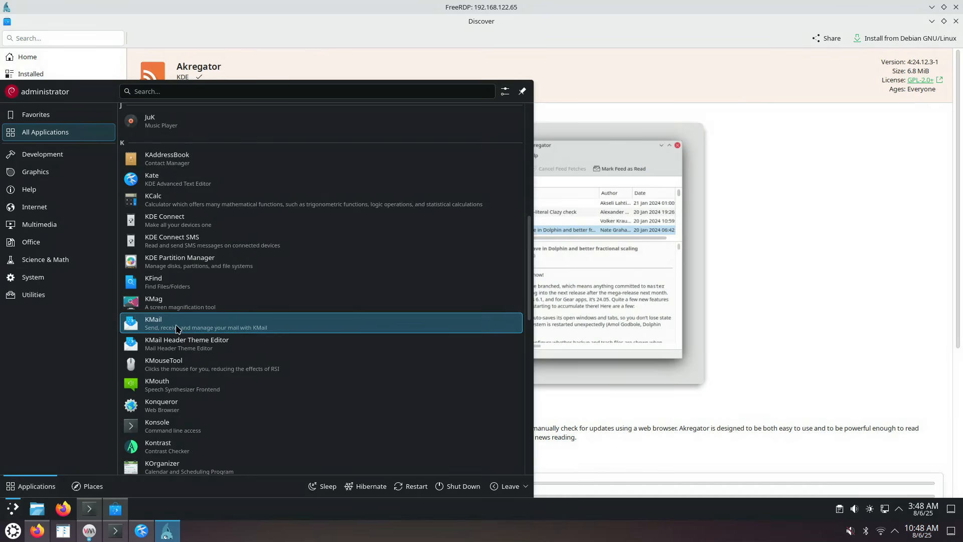
{"action": "scroll", "coordinate": [188, 325], "scroll_direction": "down", "scroll_amount": 3}
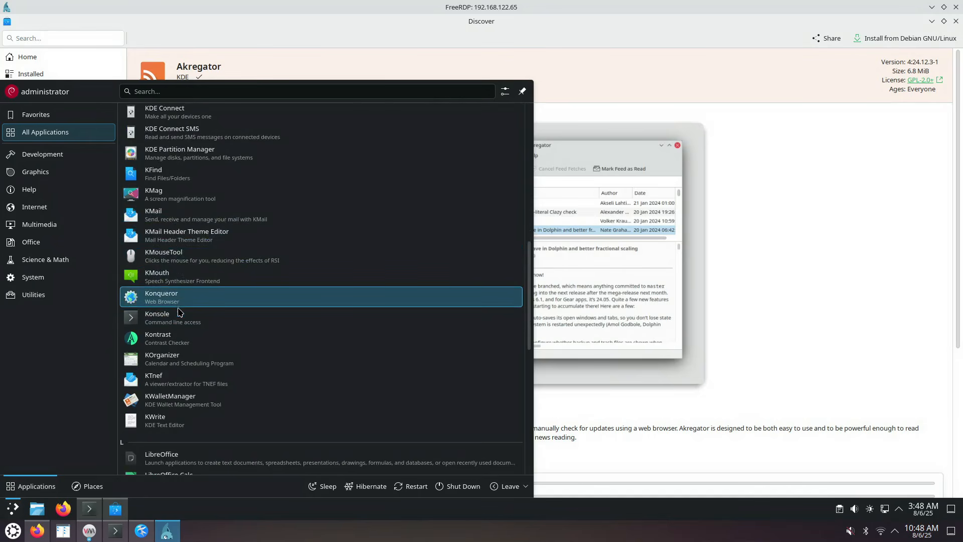
Launch Kontrast, view its About page for version 25.04.0, then close it
{"action": "left_click", "coordinate": [179, 345]}
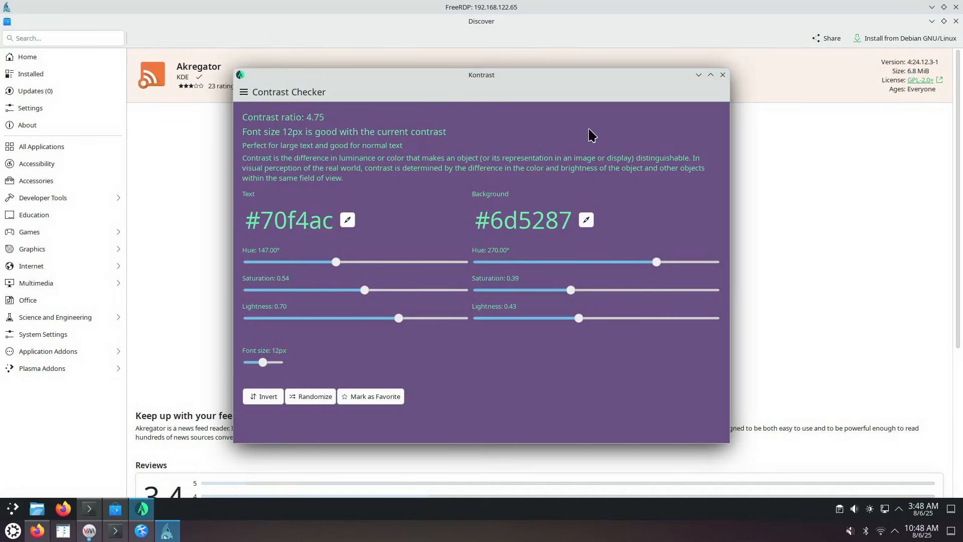
{"action": "left_click", "coordinate": [244, 92]}
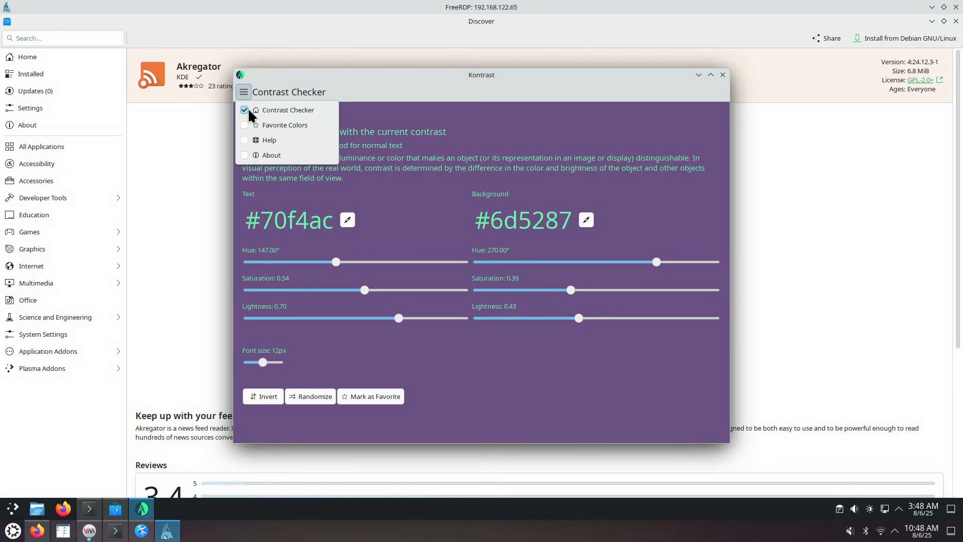
{"action": "left_click", "coordinate": [264, 153]}
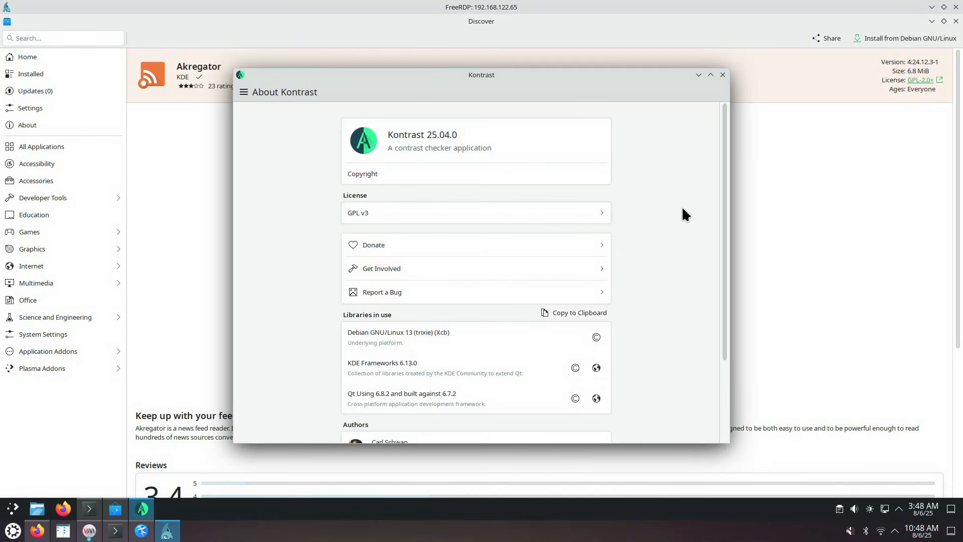
{"action": "scroll", "coordinate": [683, 213], "scroll_direction": "down", "scroll_amount": 3}
{"action": "left_click", "coordinate": [723, 74]}
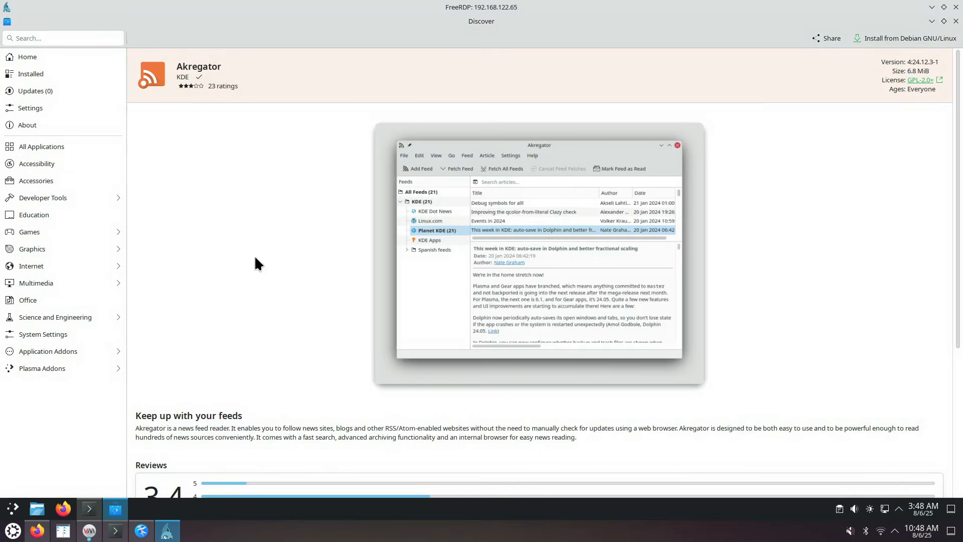
{"action": "left_click", "coordinate": [13, 509]}
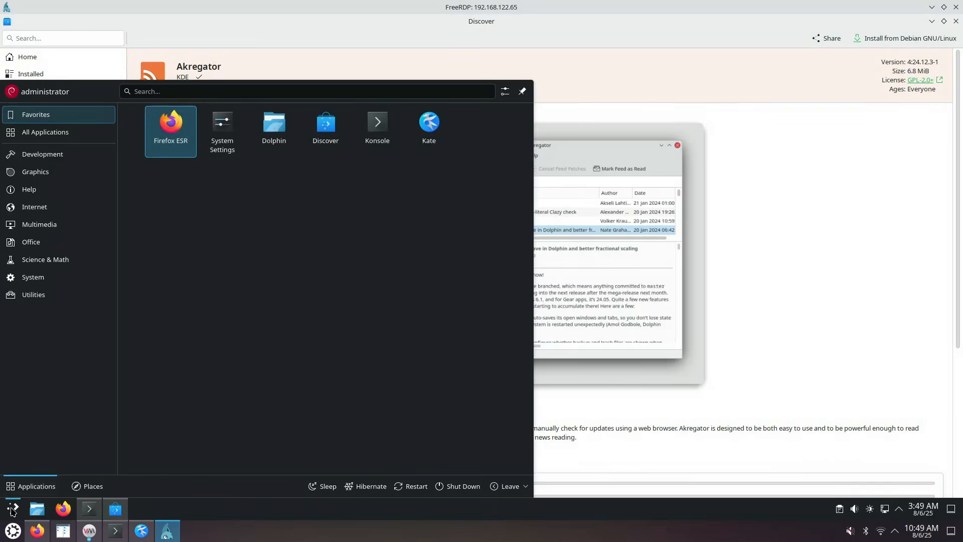
Scroll the All Applications list down to the S entries and launch Sweeper
{"action": "left_click", "coordinate": [65, 136]}
{"action": "scroll", "coordinate": [296, 397], "scroll_direction": "down", "scroll_amount": 8}
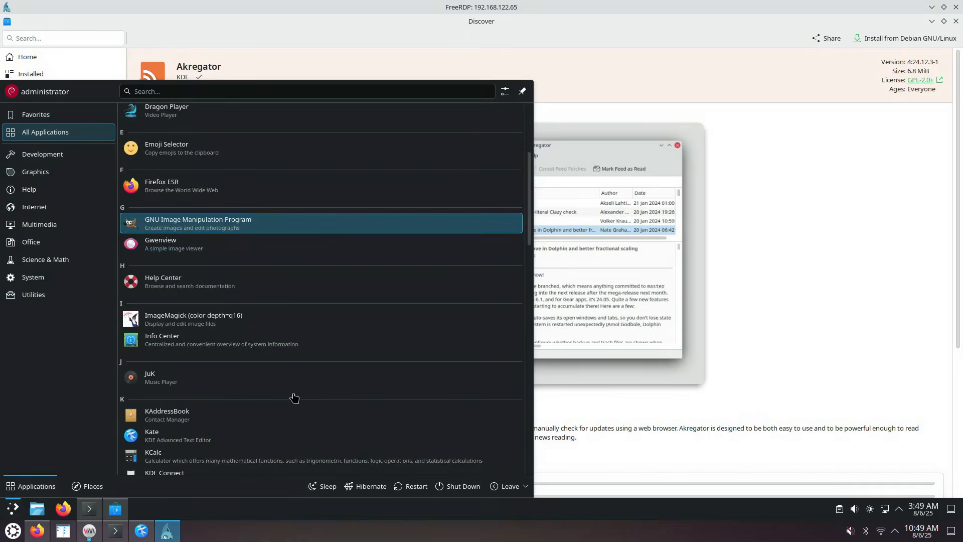
{"action": "scroll", "coordinate": [295, 397], "scroll_direction": "down", "scroll_amount": 3}
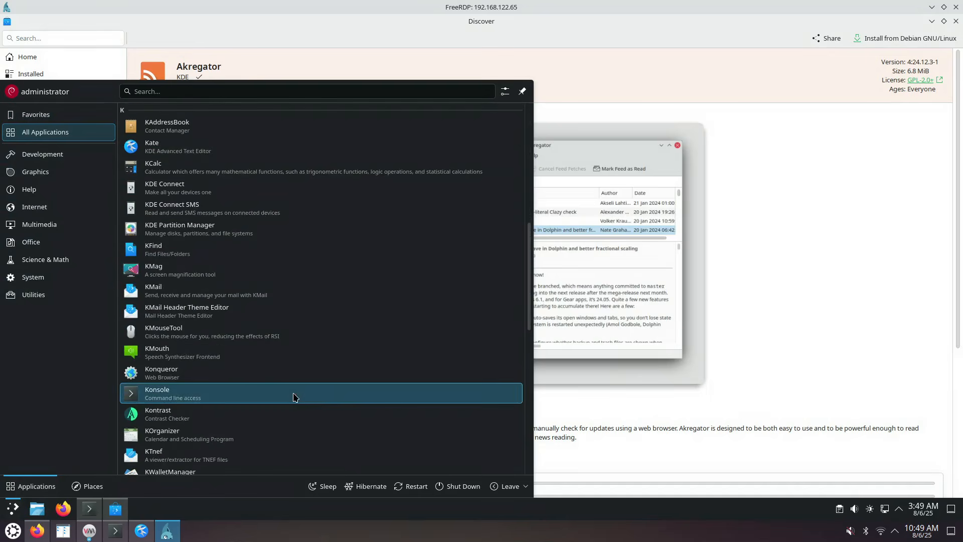
{"action": "scroll", "coordinate": [276, 356], "scroll_direction": "down", "scroll_amount": 3}
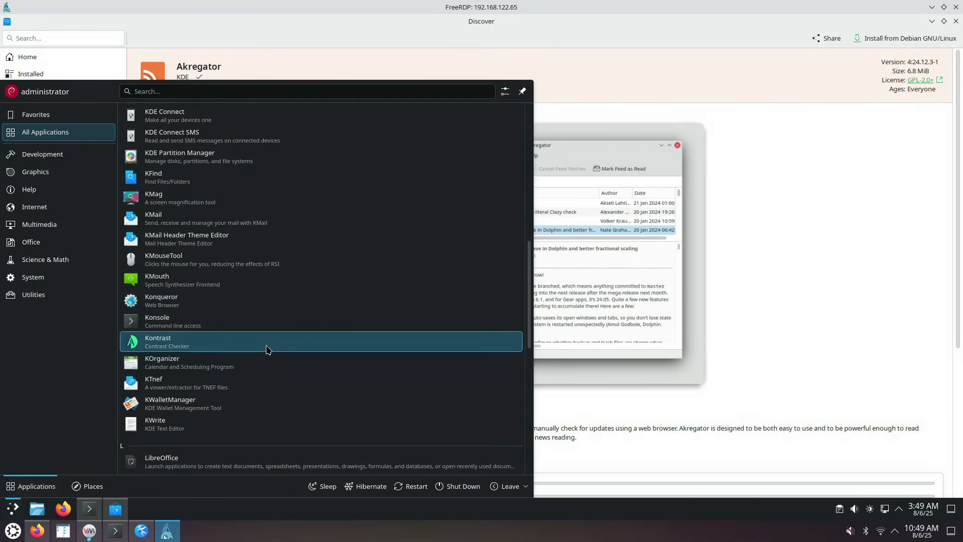
{"action": "scroll", "coordinate": [265, 347], "scroll_direction": "down", "scroll_amount": 2}
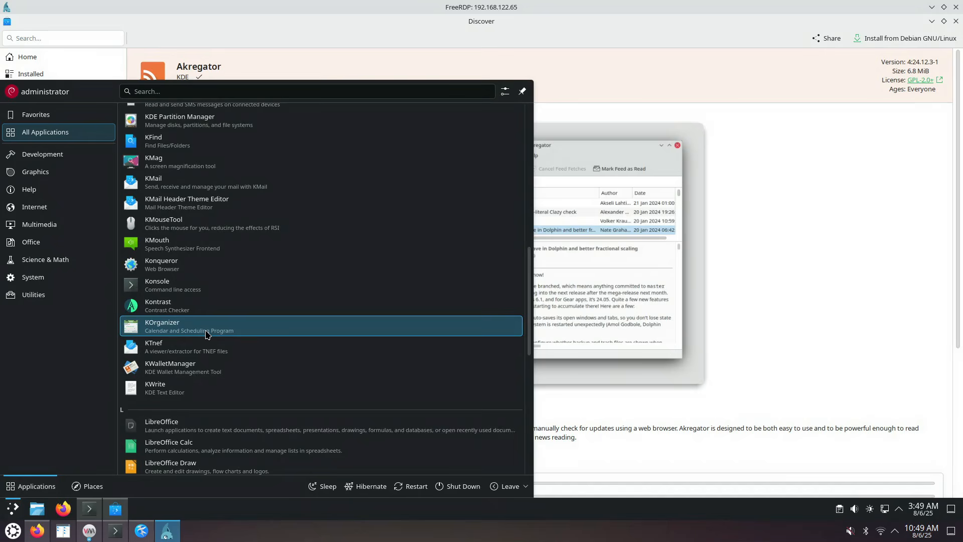
{"action": "scroll", "coordinate": [211, 334], "scroll_direction": "down", "scroll_amount": 2}
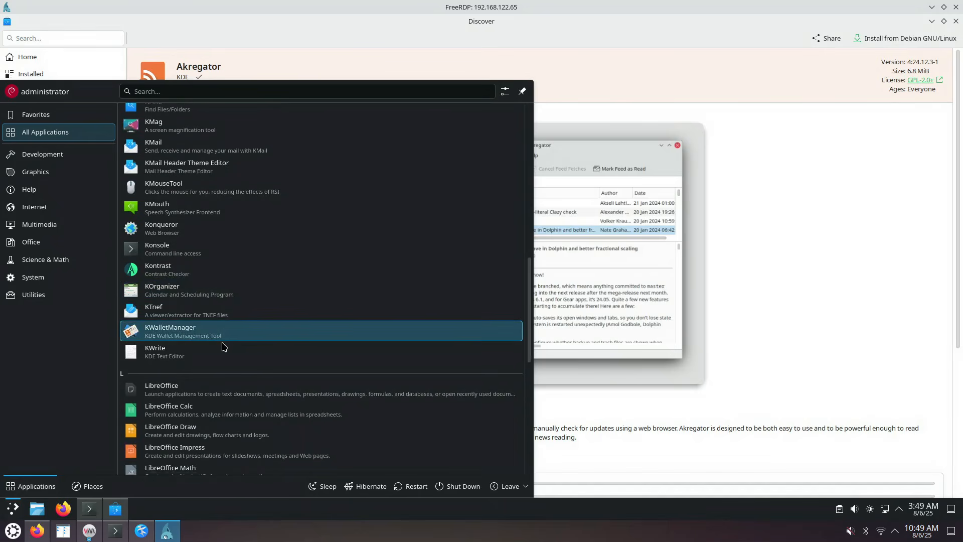
{"action": "scroll", "coordinate": [222, 346], "scroll_direction": "down", "scroll_amount": 2}
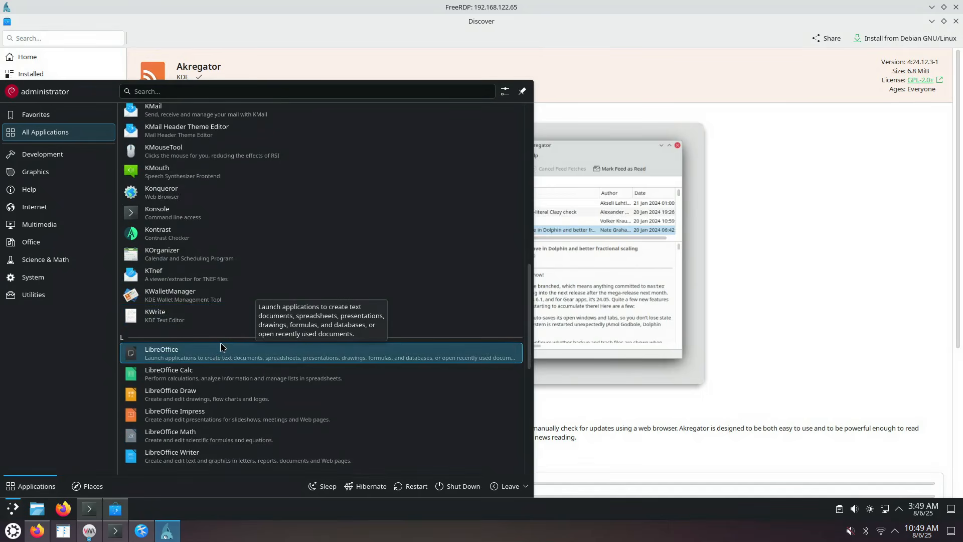
{"action": "scroll", "coordinate": [223, 347], "scroll_direction": "down", "scroll_amount": 6}
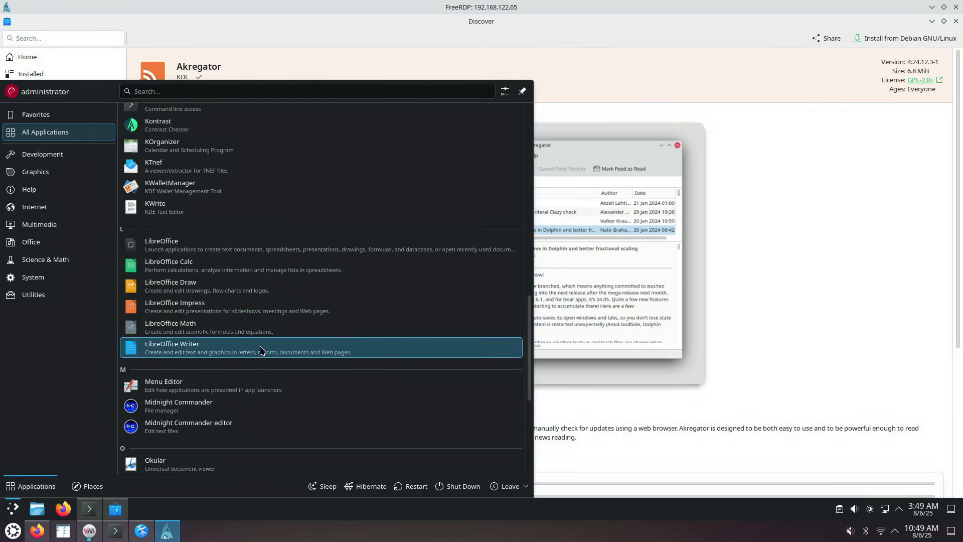
{"action": "scroll", "coordinate": [260, 346], "scroll_direction": "down", "scroll_amount": 2}
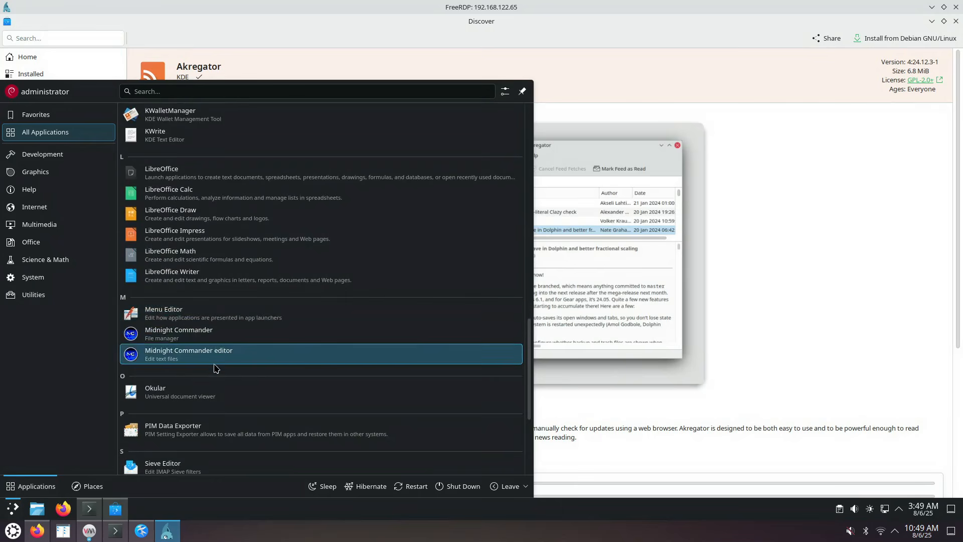
{"action": "scroll", "coordinate": [265, 376], "scroll_direction": "down", "scroll_amount": 1}
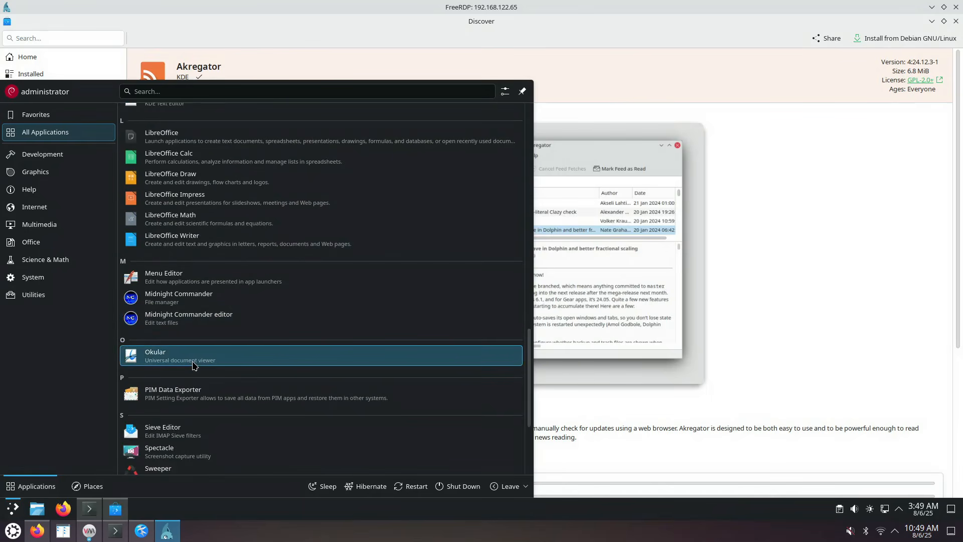
{"action": "scroll", "coordinate": [231, 384], "scroll_direction": "down", "scroll_amount": 3}
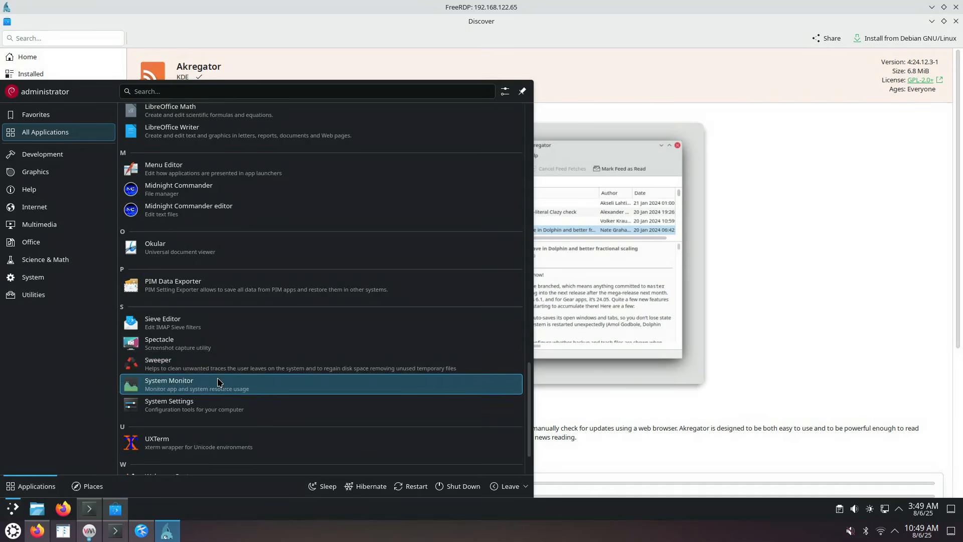
{"action": "scroll", "coordinate": [217, 382], "scroll_direction": "down", "scroll_amount": 1}
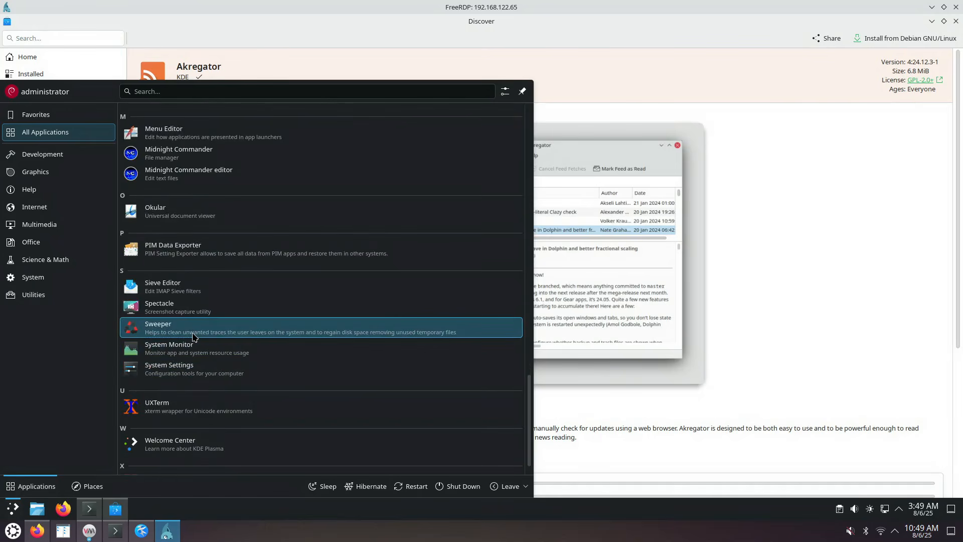
{"action": "left_click", "coordinate": [194, 337]}
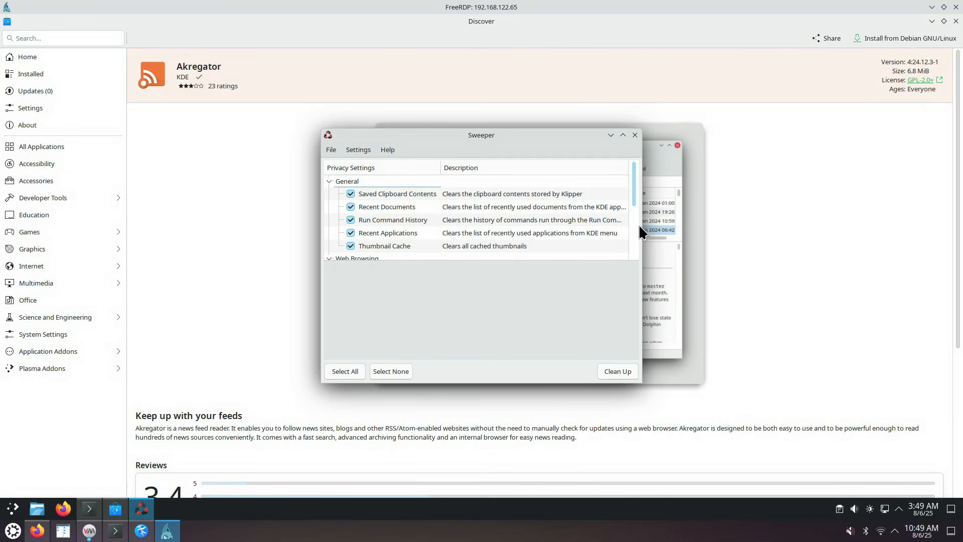
Scroll through Sweeper's General and Web Browsing cleanup items, then close Sweeper
{"action": "left_click_drag", "start_coordinate": [632, 188], "coordinate": [634, 230]}
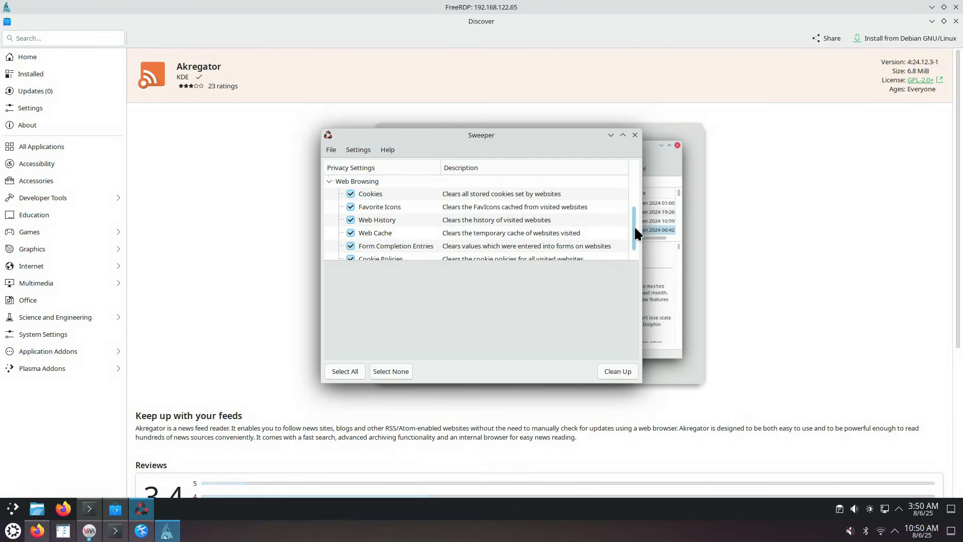
{"action": "left_click_drag", "start_coordinate": [634, 225], "coordinate": [633, 243]}
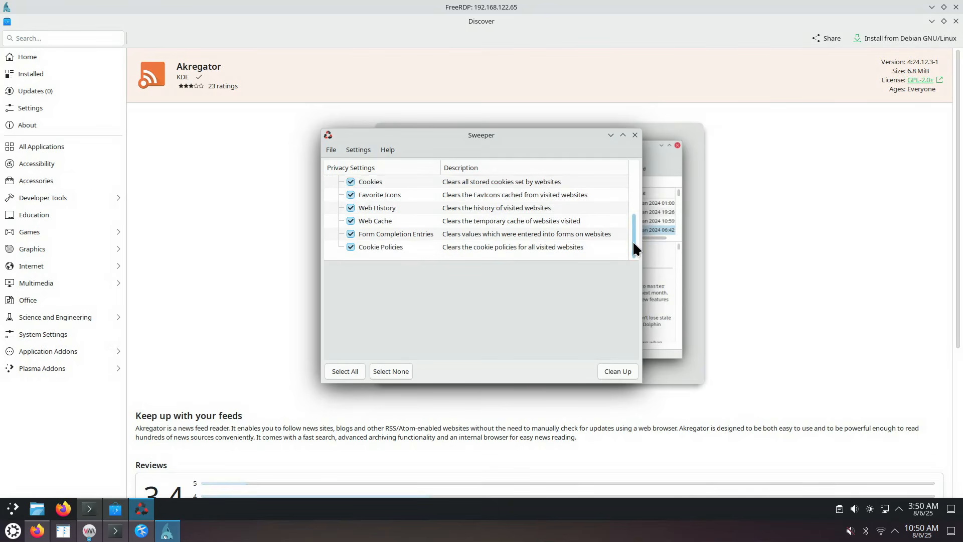
{"action": "left_click_drag", "start_coordinate": [633, 239], "coordinate": [634, 225]}
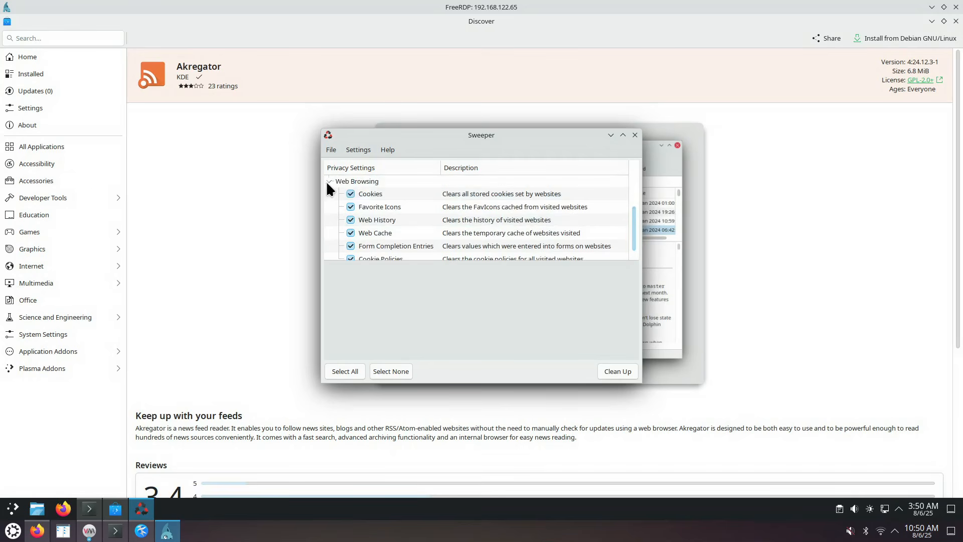
{"action": "left_click_drag", "start_coordinate": [635, 227], "coordinate": [638, 182]}
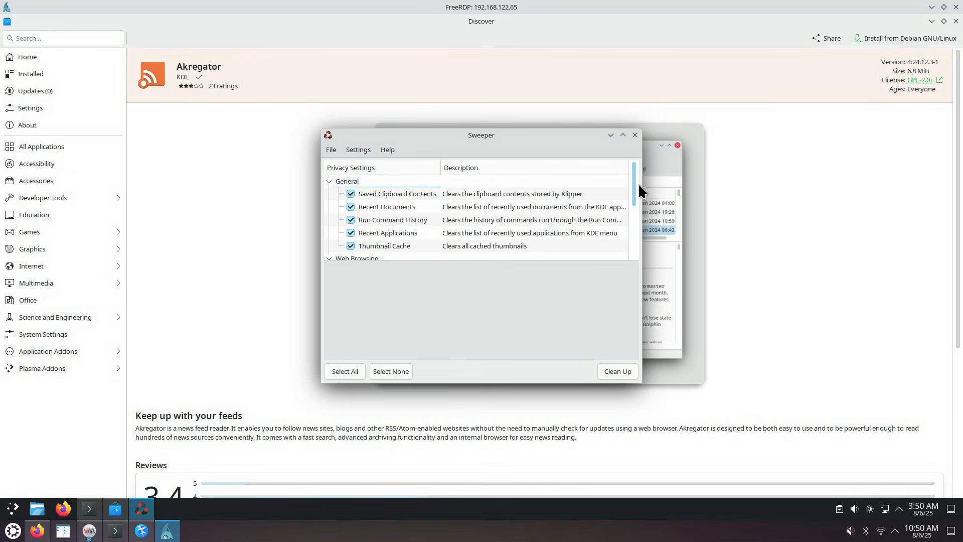
{"action": "left_click", "coordinate": [635, 136]}
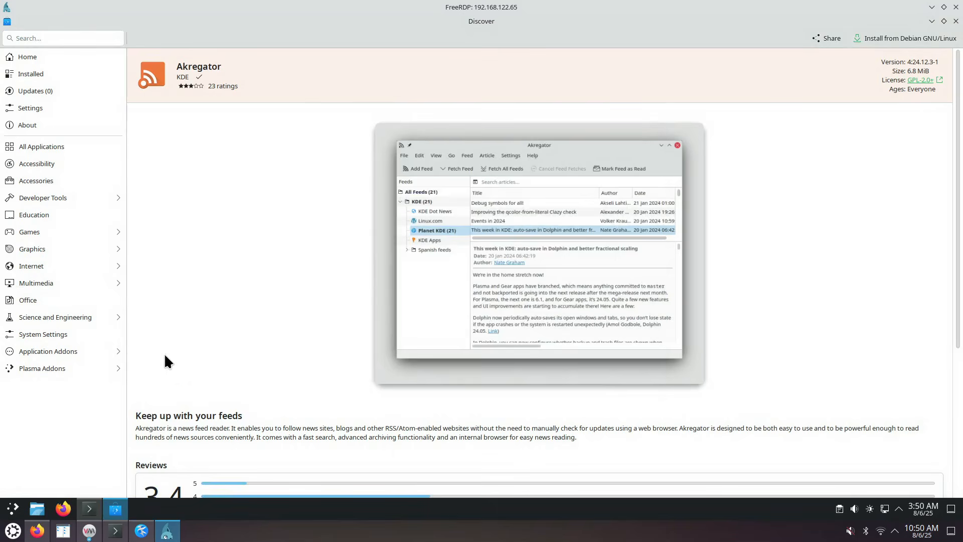
Reopen the launcher on All Applications and browse the alphabetical list up and down
{"action": "left_click", "coordinate": [13, 511]}
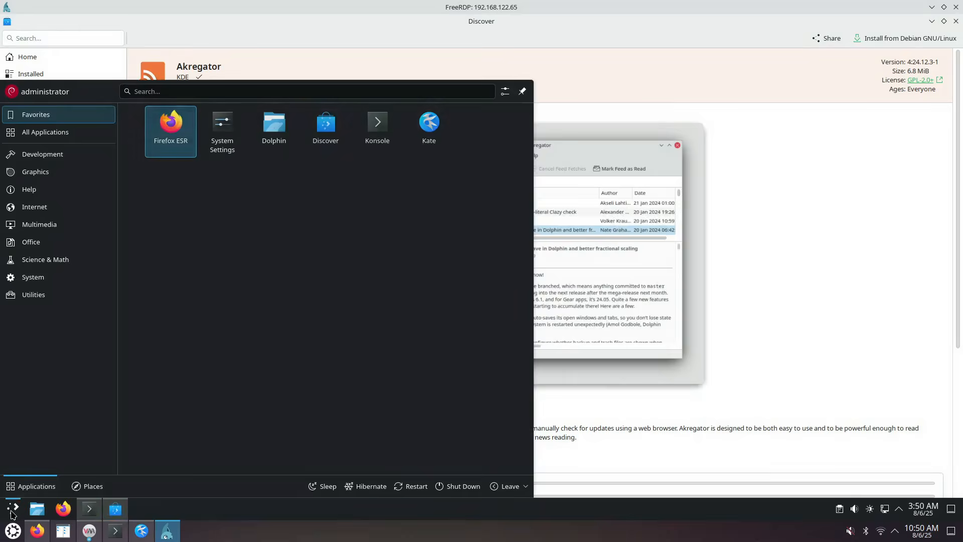
{"action": "left_click", "coordinate": [64, 132]}
{"action": "scroll", "coordinate": [267, 319], "scroll_direction": "down", "scroll_amount": 5}
{"action": "scroll", "coordinate": [266, 314], "scroll_direction": "down", "scroll_amount": 6}
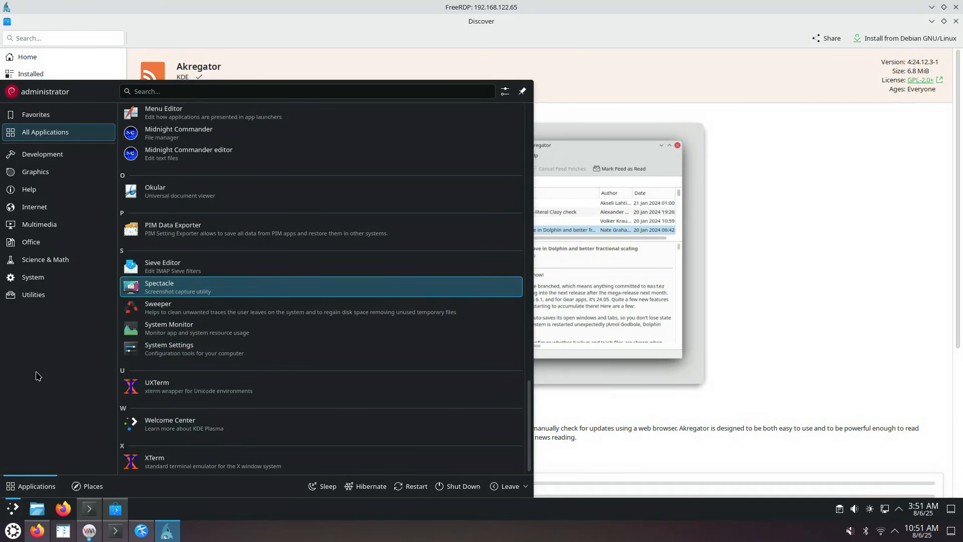
{"action": "scroll", "coordinate": [228, 279], "scroll_direction": "up", "scroll_amount": 12}
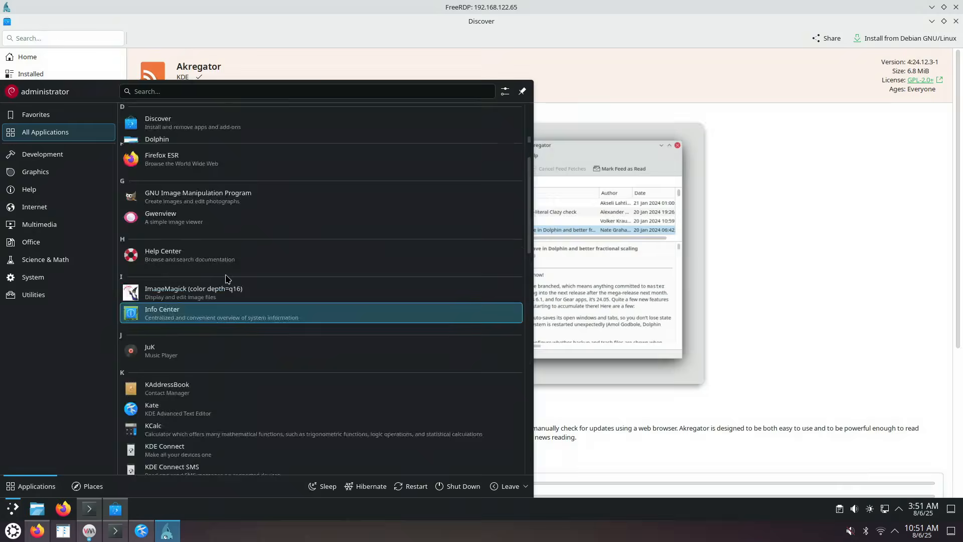
{"action": "scroll", "coordinate": [226, 278], "scroll_direction": "up", "scroll_amount": 3}
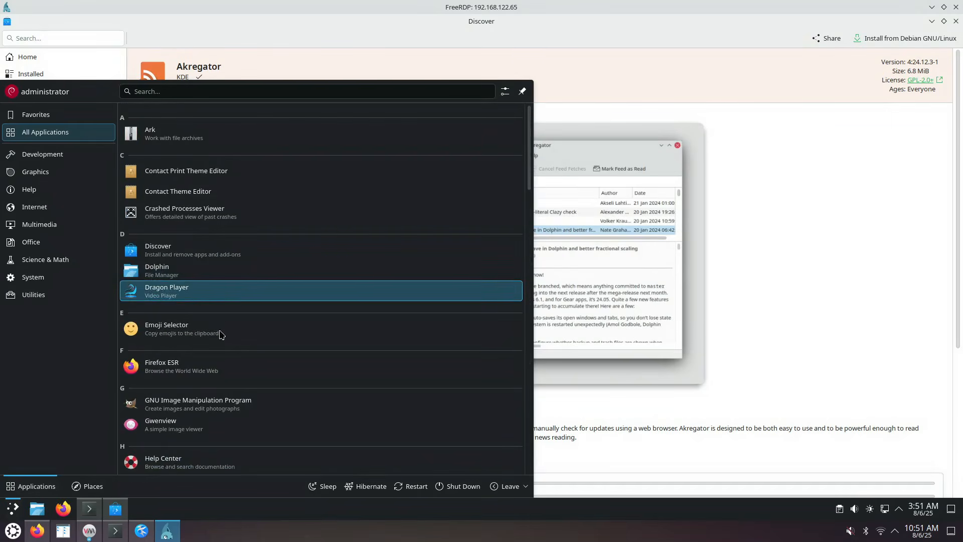
{"action": "scroll", "coordinate": [226, 361], "scroll_direction": "down", "scroll_amount": 2}
{"action": "scroll", "coordinate": [227, 362], "scroll_direction": "up", "scroll_amount": 2}
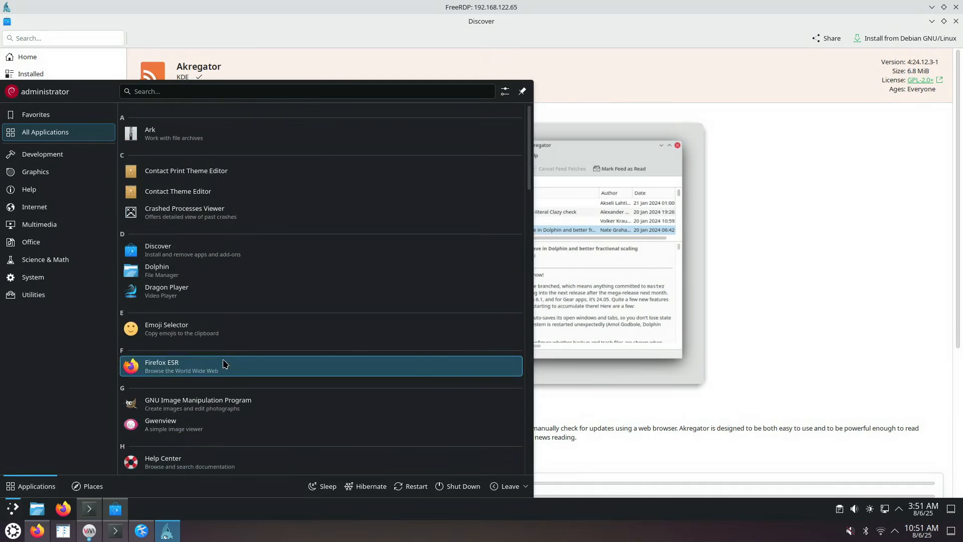
{"action": "scroll", "coordinate": [225, 363], "scroll_direction": "down", "scroll_amount": 2}
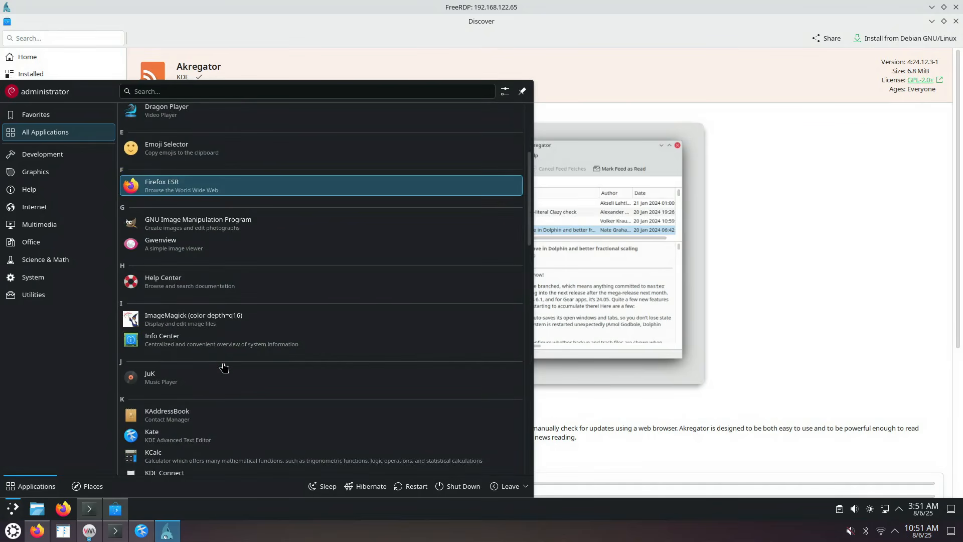
{"action": "scroll", "coordinate": [235, 361], "scroll_direction": "down", "scroll_amount": 3}
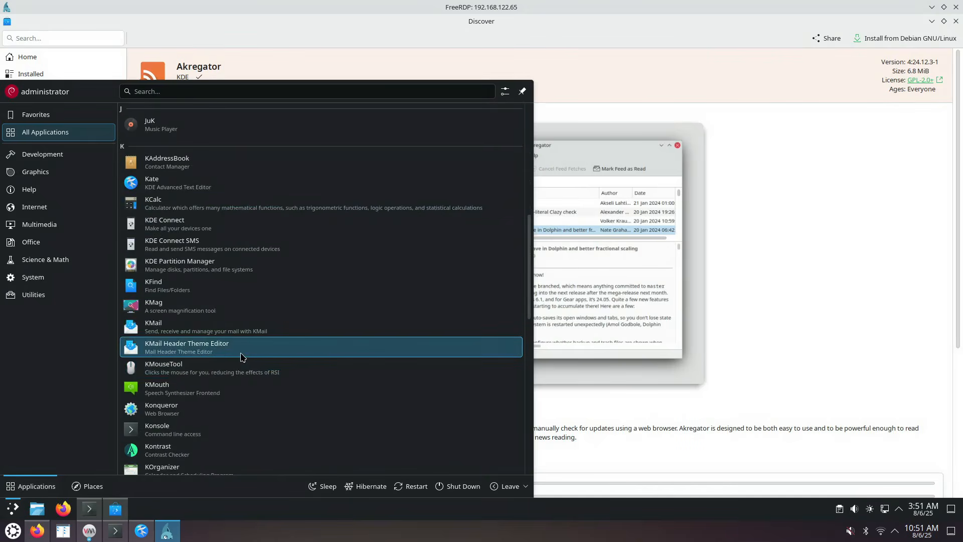
{"action": "scroll", "coordinate": [209, 413], "scroll_direction": "down", "scroll_amount": 2}
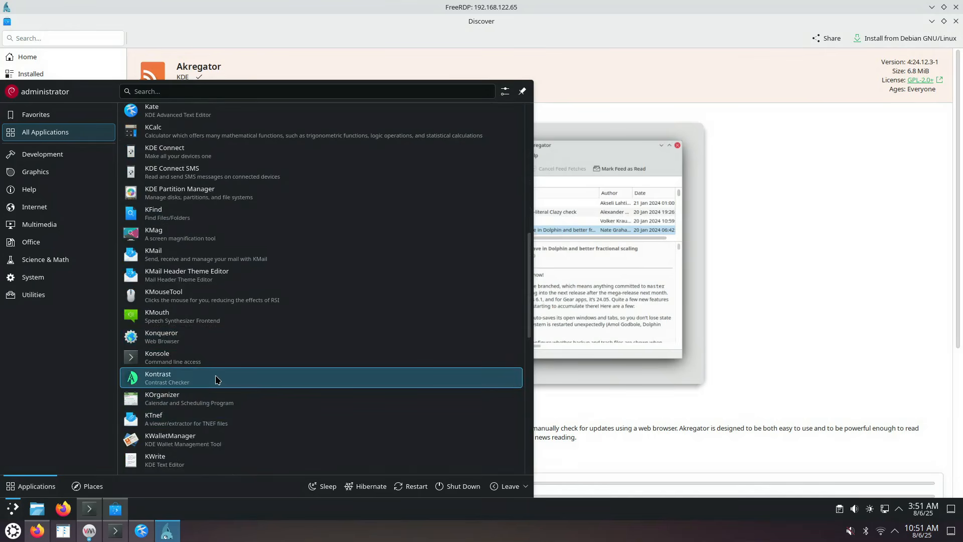
{"action": "scroll", "coordinate": [275, 234], "scroll_direction": "up", "scroll_amount": 3}
{"action": "scroll", "coordinate": [276, 235], "scroll_direction": "up", "scroll_amount": 5}
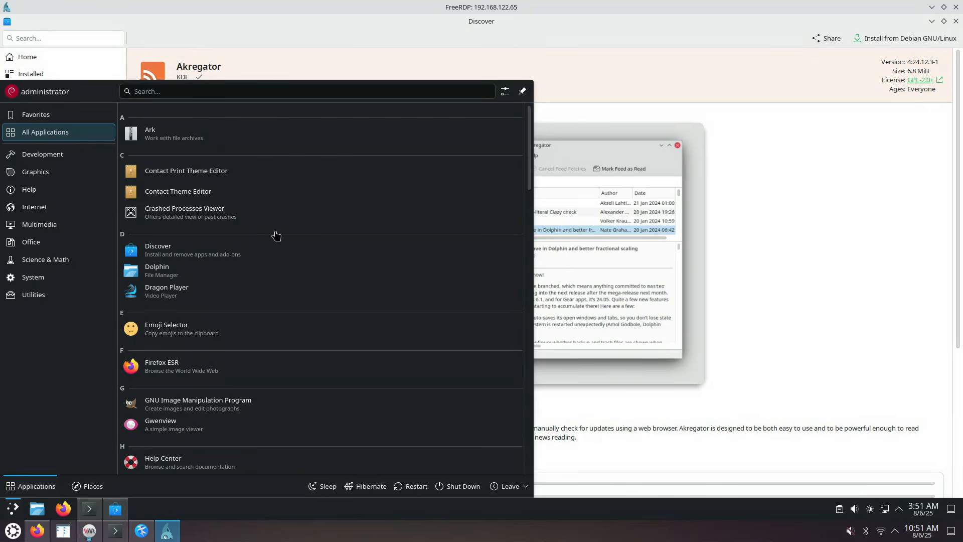
{"action": "scroll", "coordinate": [286, 256], "scroll_direction": "down", "scroll_amount": 1}
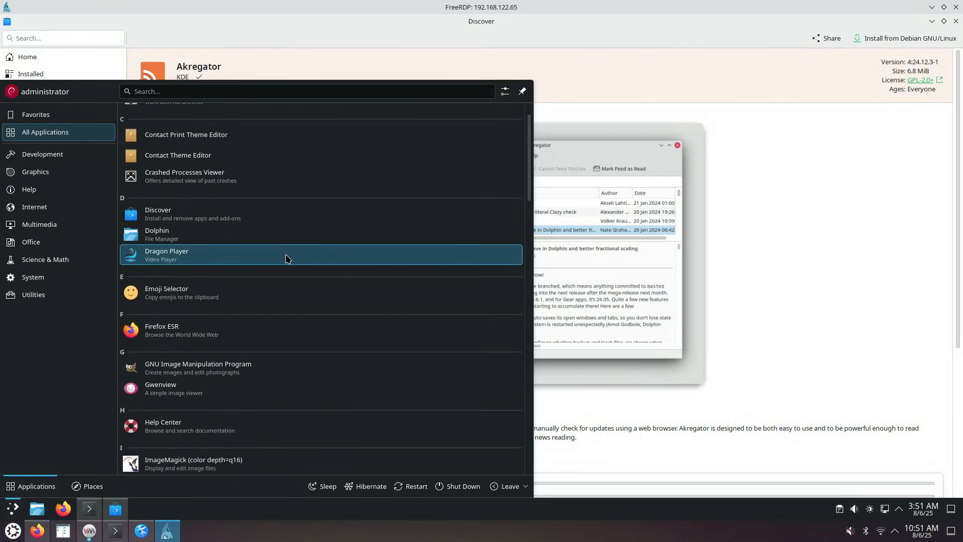
{"action": "scroll", "coordinate": [287, 258], "scroll_direction": "down", "scroll_amount": 3}
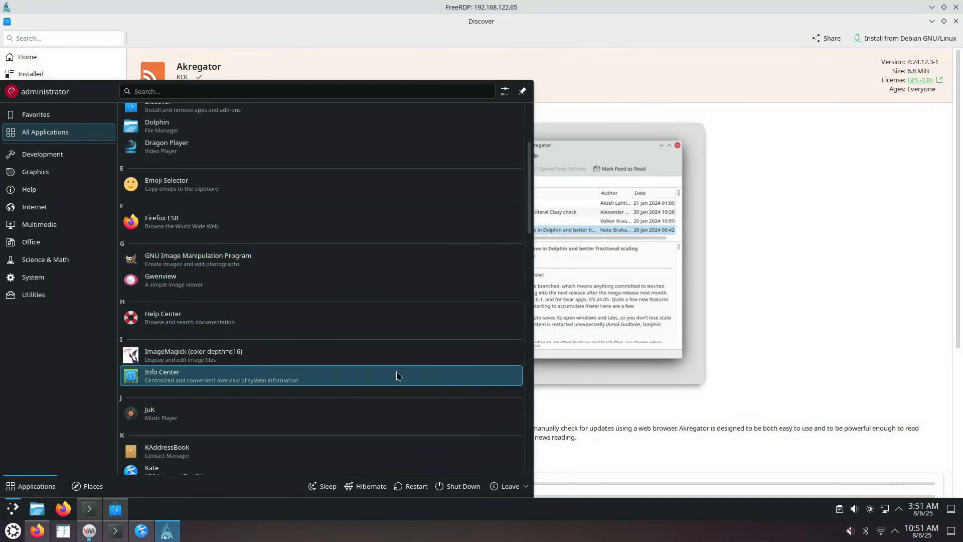
Close the launcher over Discover, then reopen it on the Favorites view
{"action": "left_click", "coordinate": [577, 424]}
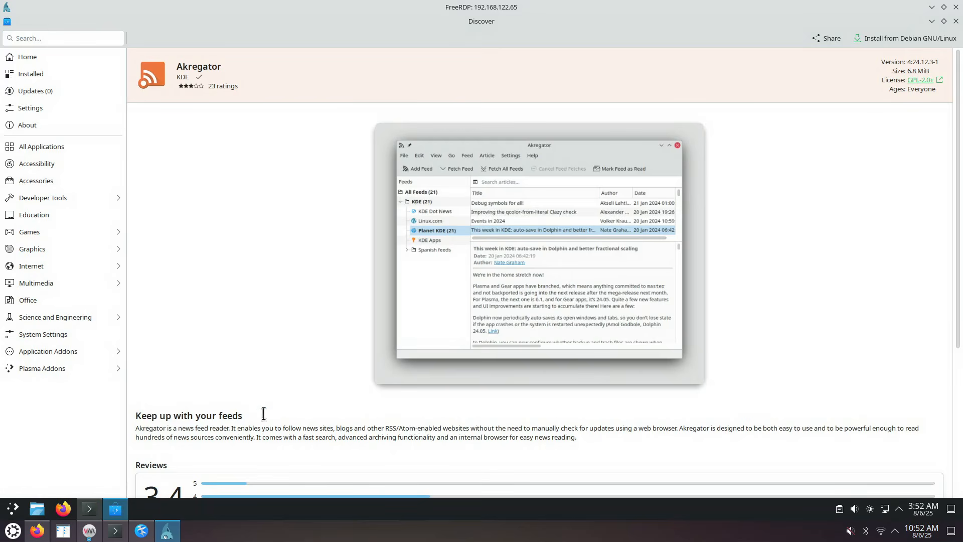
{"action": "left_click", "coordinate": [12, 511]}
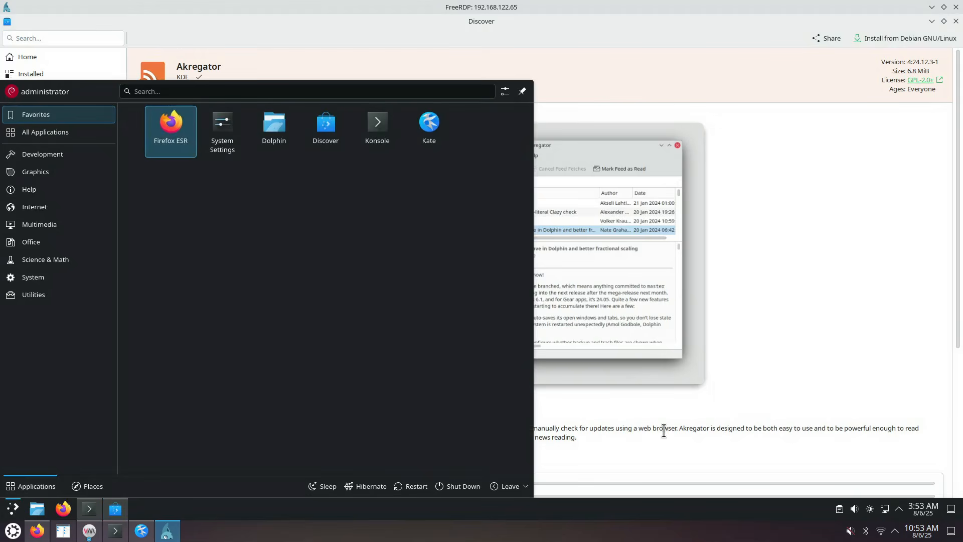